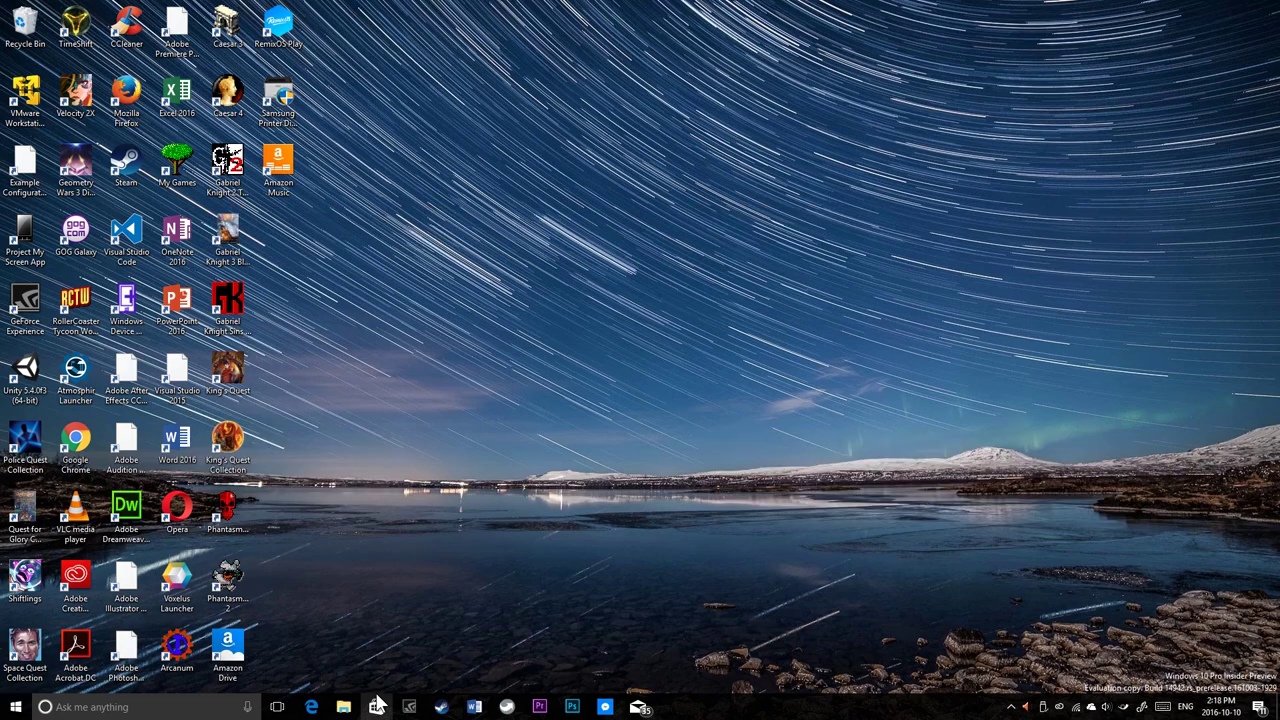
Launch Paint Preview by searching 'paint' in the Start menu, and start a new blank drawing
{"action": "key", "text": "super"}
{"action": "type", "text": "paint"}
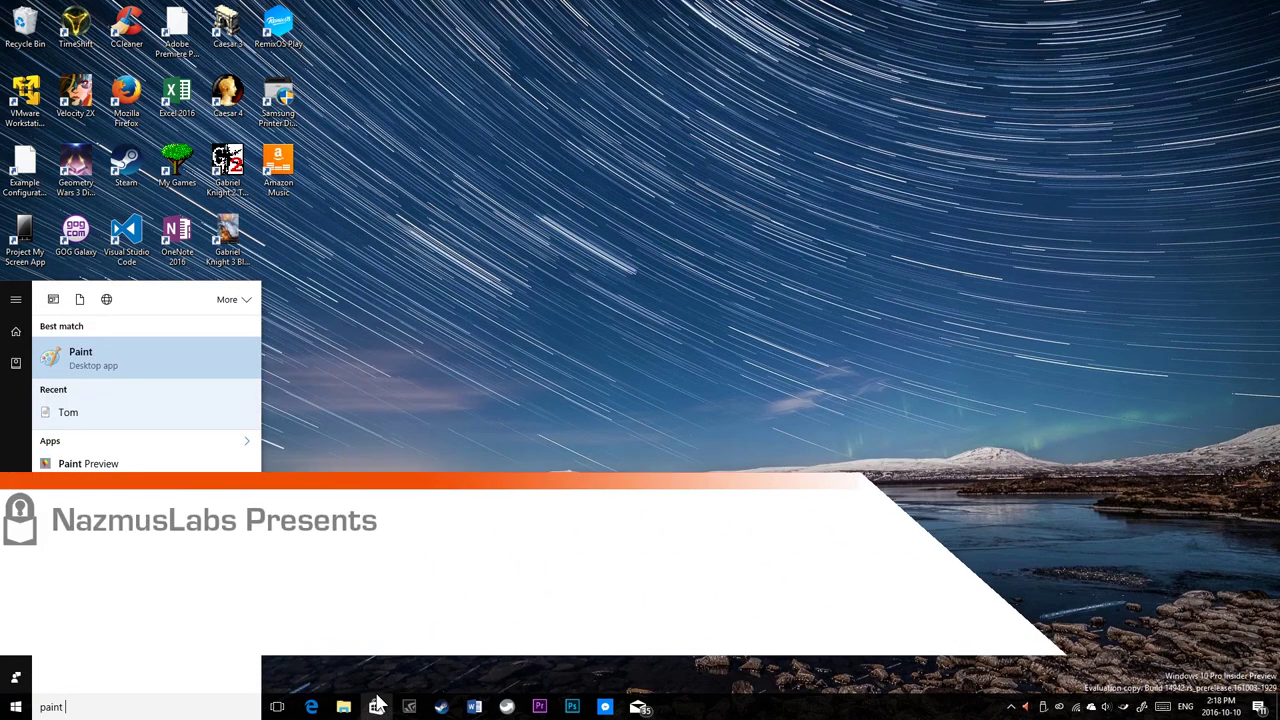
{"action": "left_click", "coordinate": [105, 463]}
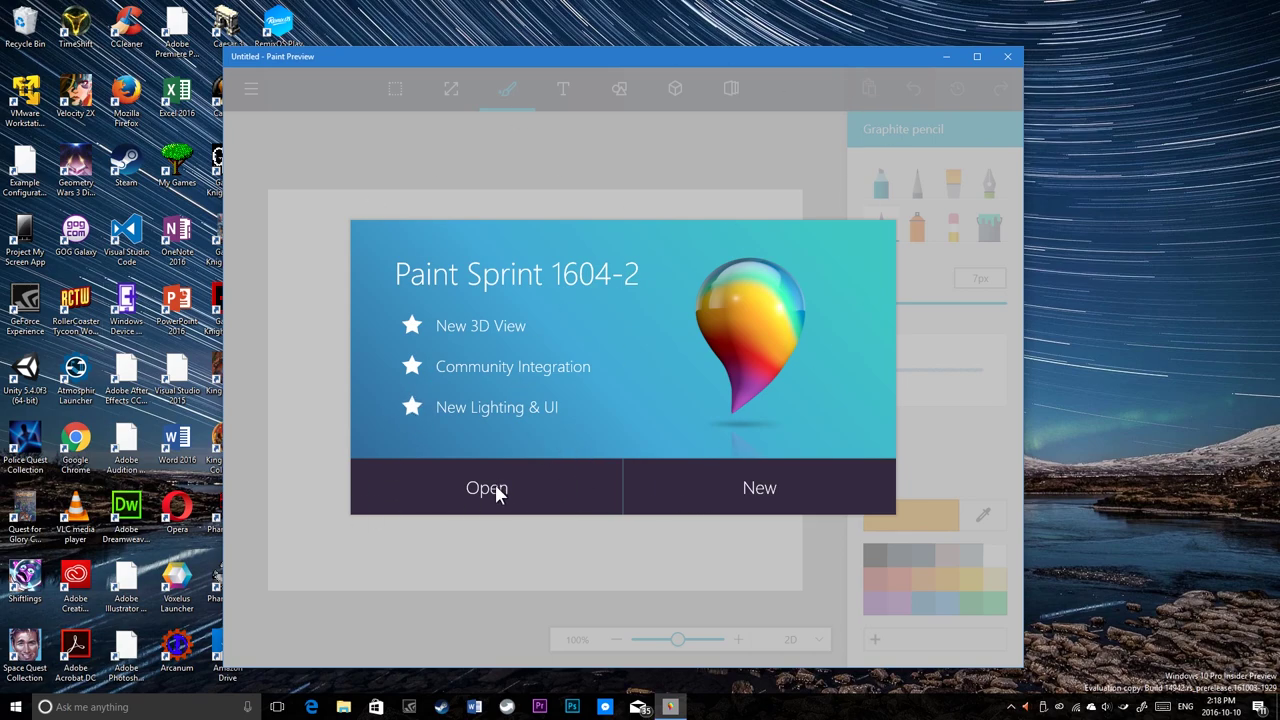
{"action": "left_click", "coordinate": [765, 491]}
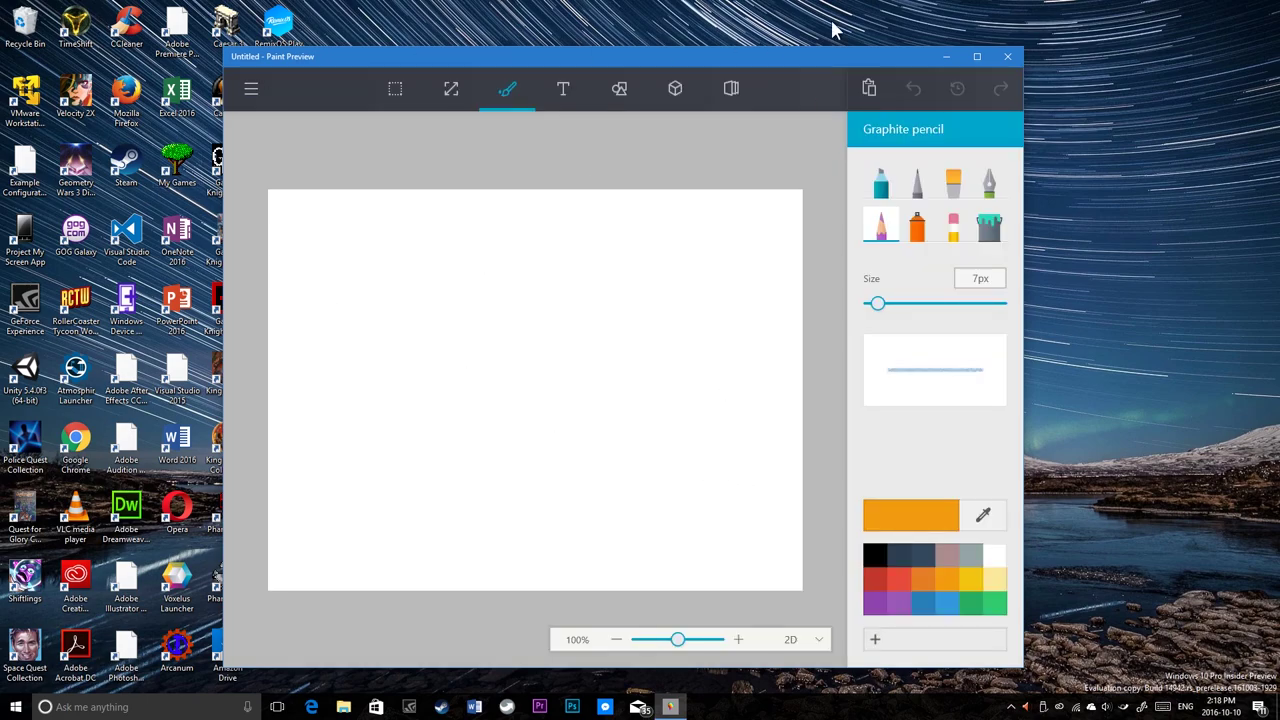
Maximize the Paint Preview window and open Save as from the menu, then cancel it
{"action": "left_click", "coordinate": [977, 56]}
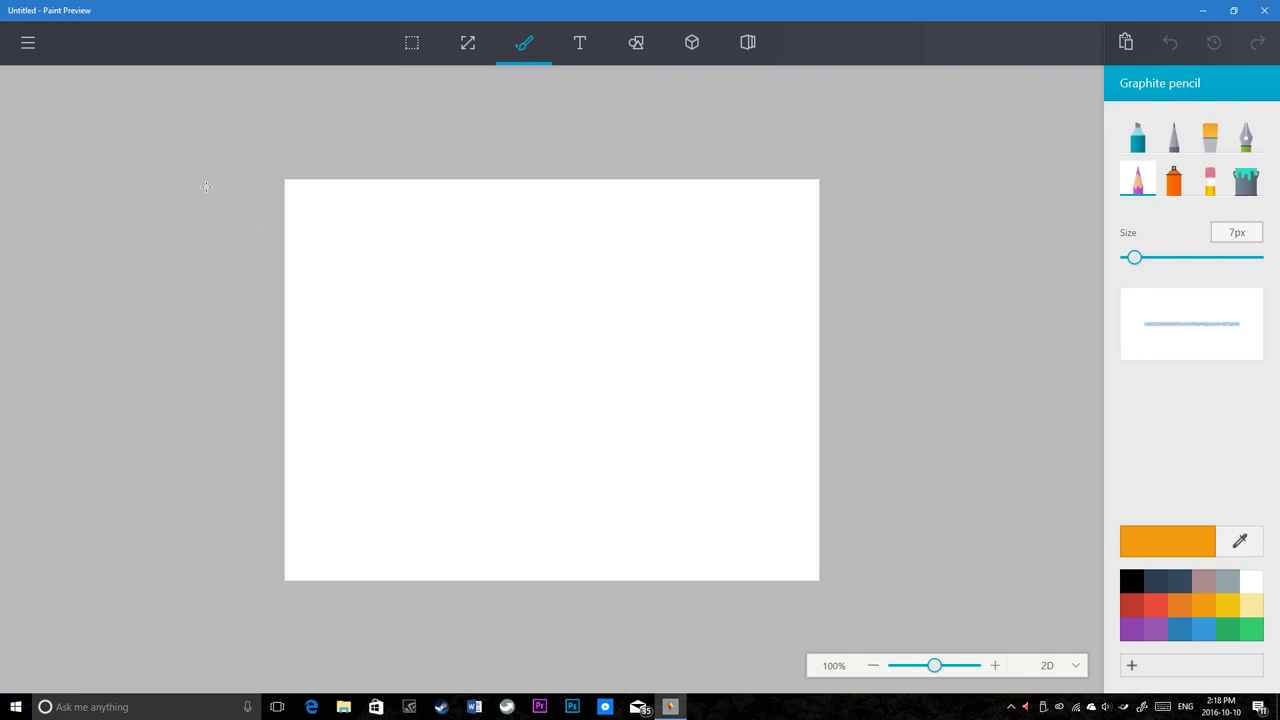
{"action": "left_click", "coordinate": [22, 44]}
{"action": "left_click", "coordinate": [20, 45]}
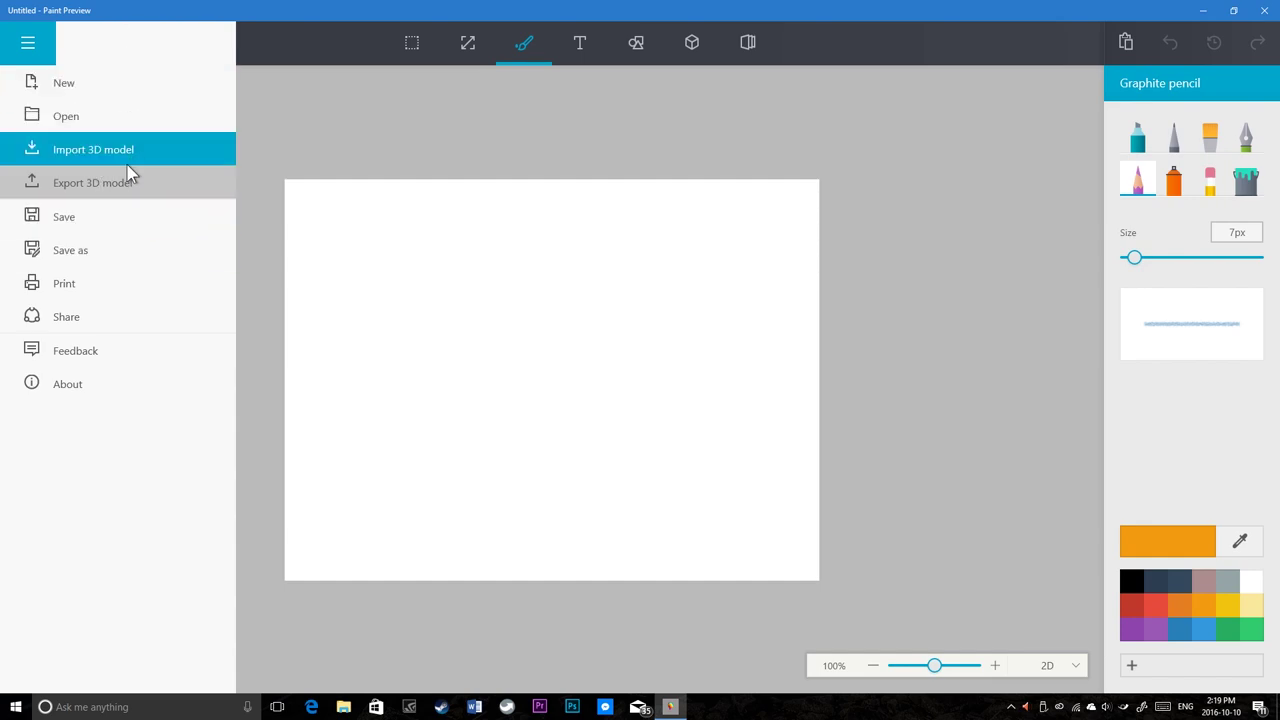
{"action": "left_click", "coordinate": [147, 214]}
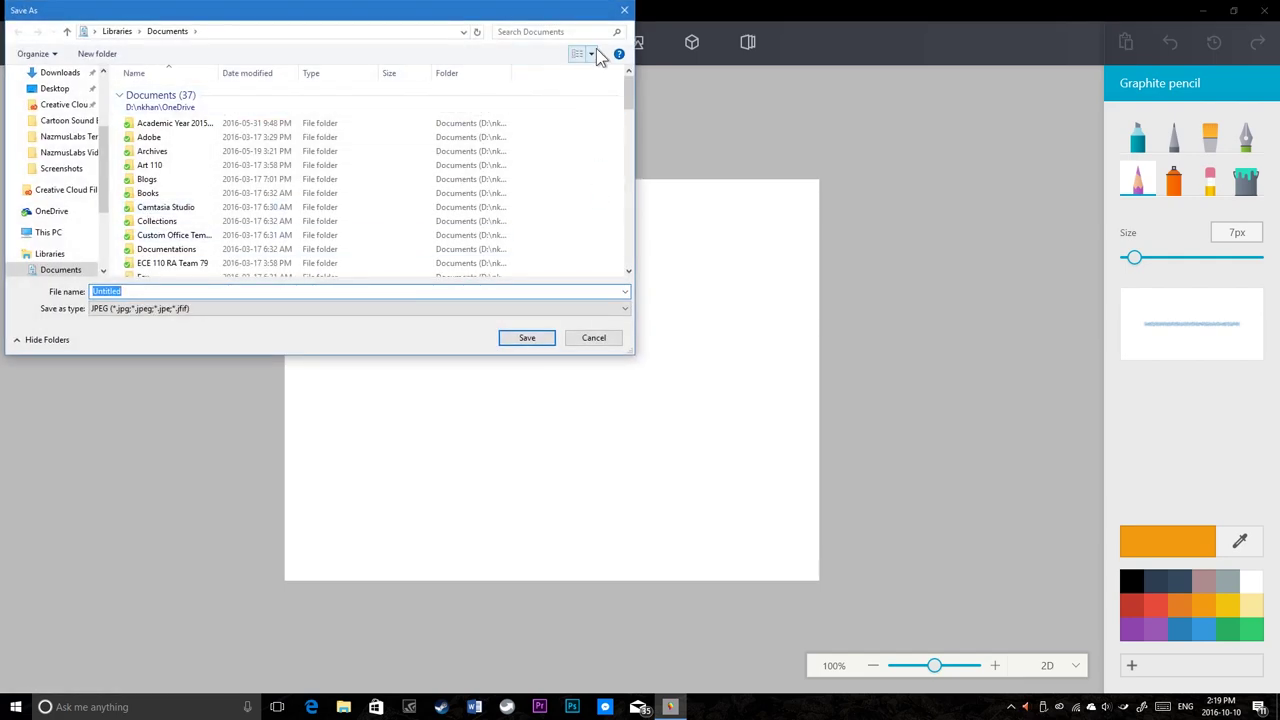
{"action": "left_click", "coordinate": [625, 14]}
View the About box showing version 0.820.13407.0 and close it
{"action": "left_click", "coordinate": [29, 44]}
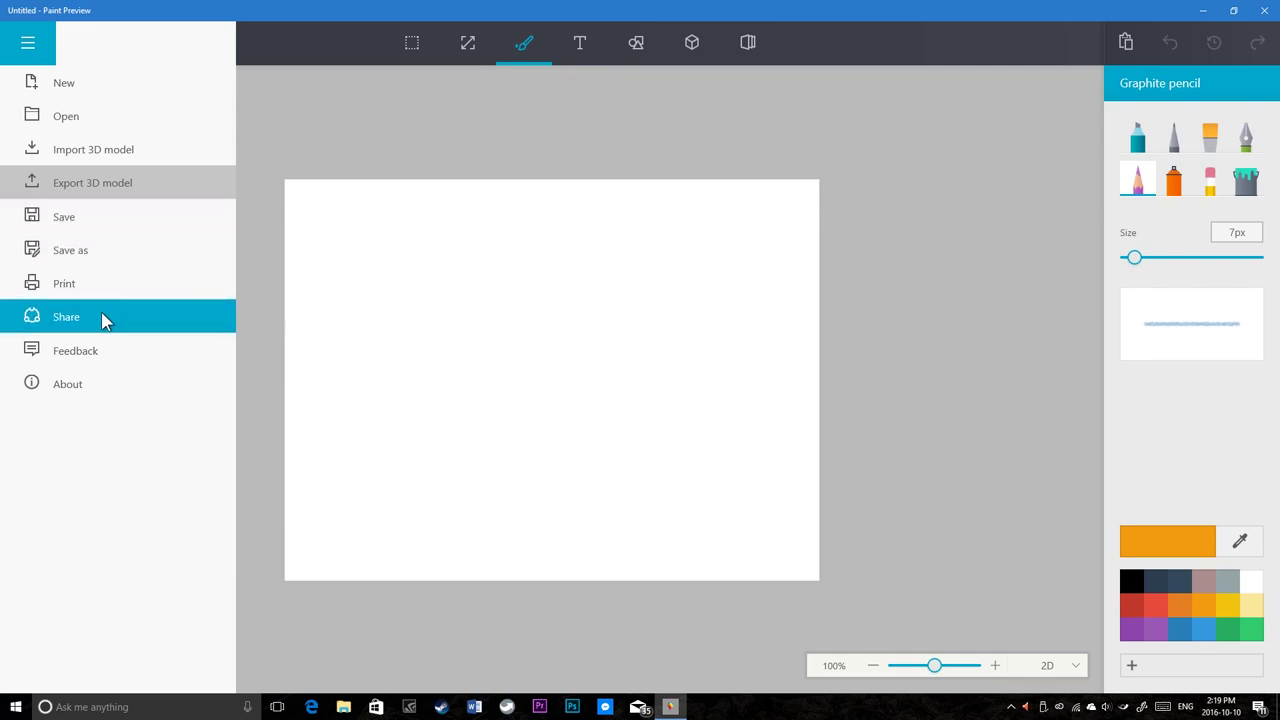
{"action": "left_click", "coordinate": [103, 381]}
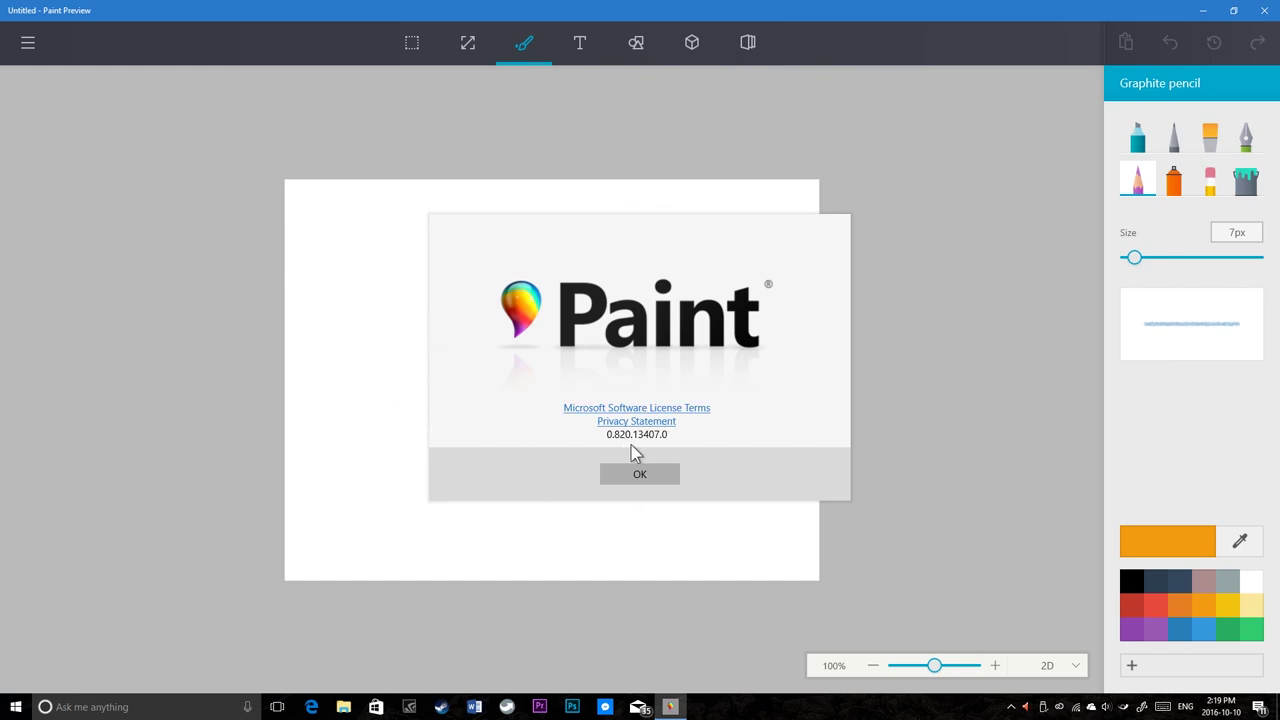
{"action": "left_click", "coordinate": [634, 477]}
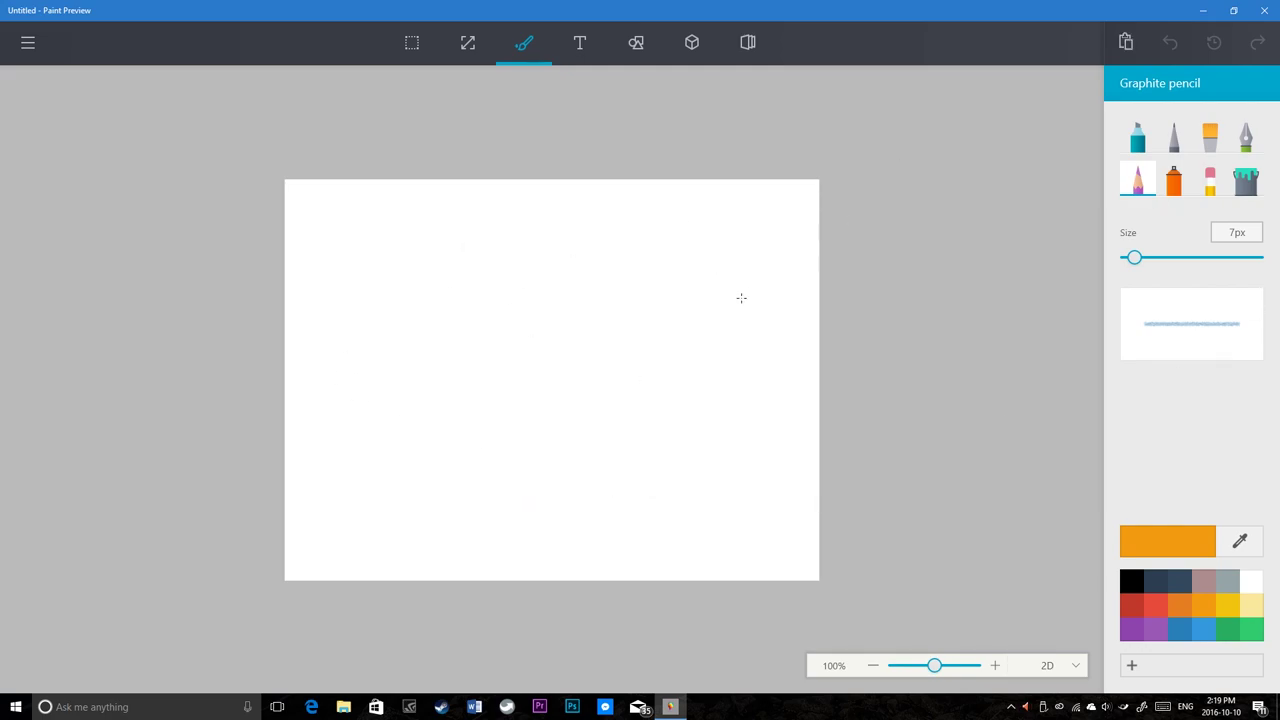
Try the rectangular Select and Canvas tools from the toolbar
{"action": "left_click", "coordinate": [411, 42]}
{"action": "left_click", "coordinate": [524, 44]}
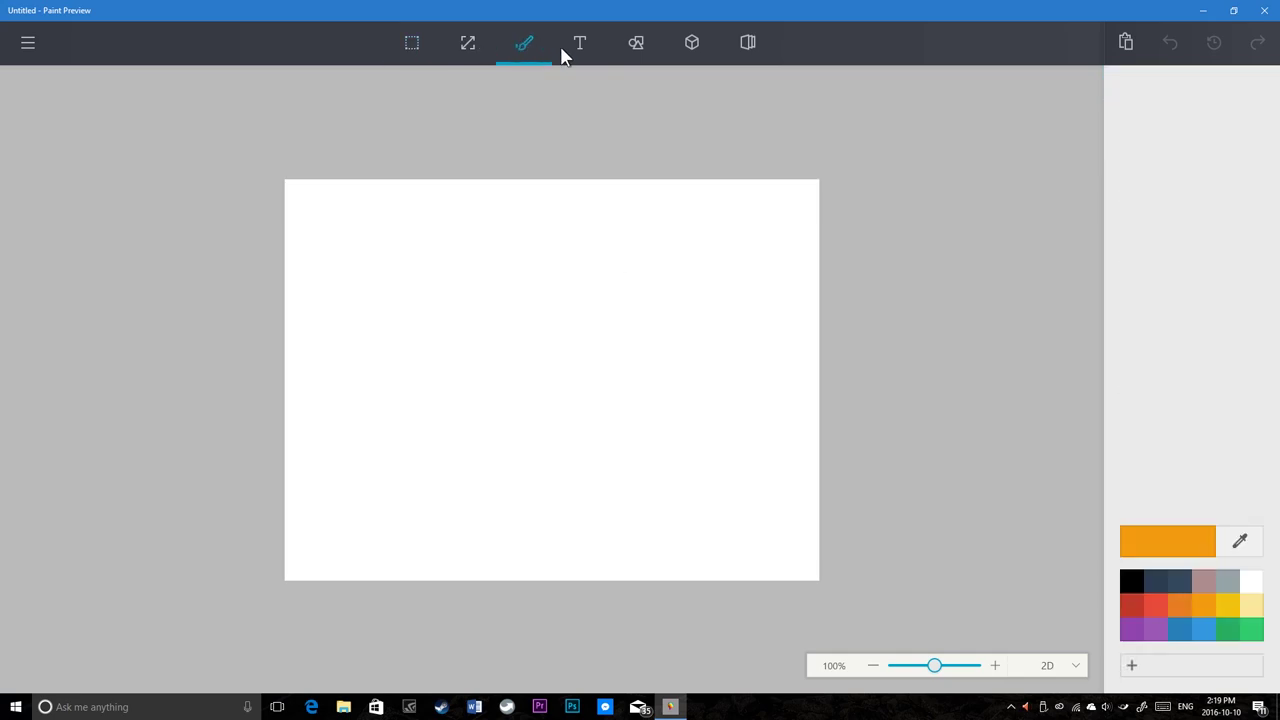
{"action": "left_click", "coordinate": [428, 48]}
{"action": "left_click", "coordinate": [477, 64]}
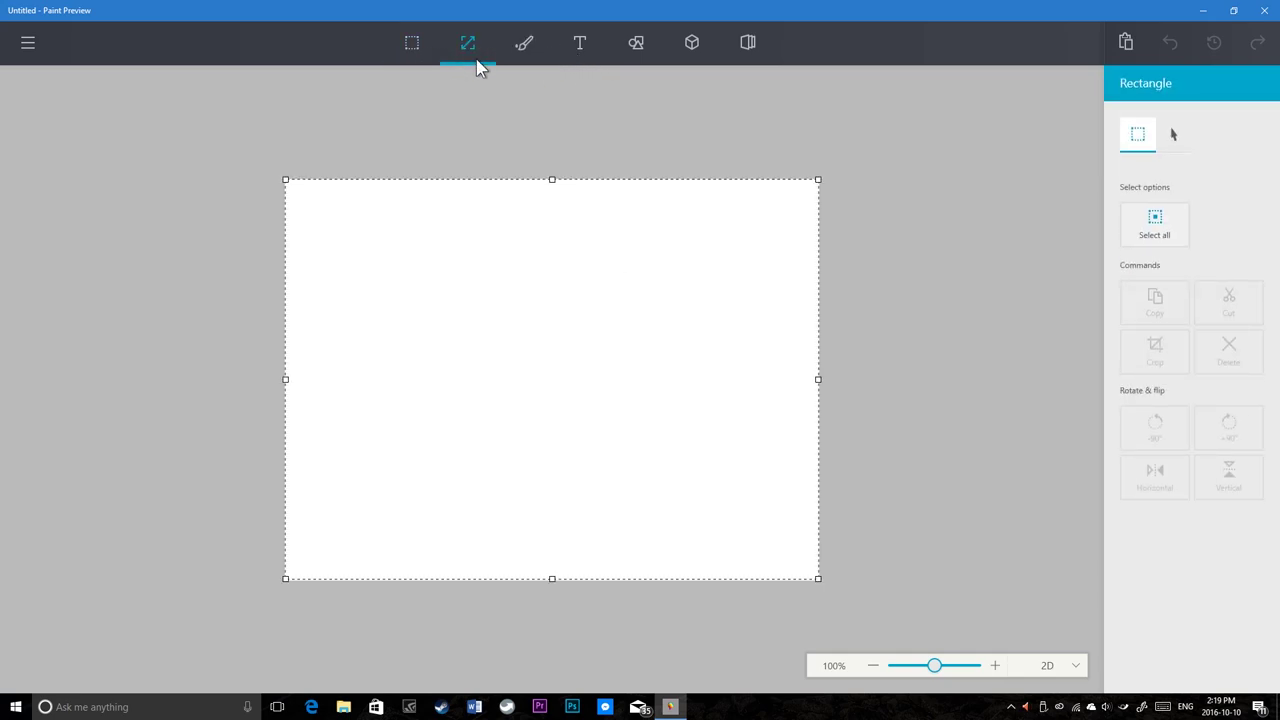
Close the crashed Paint Preview and relaunch it from the Start menu search
{"action": "key", "text": "alt+F4"}
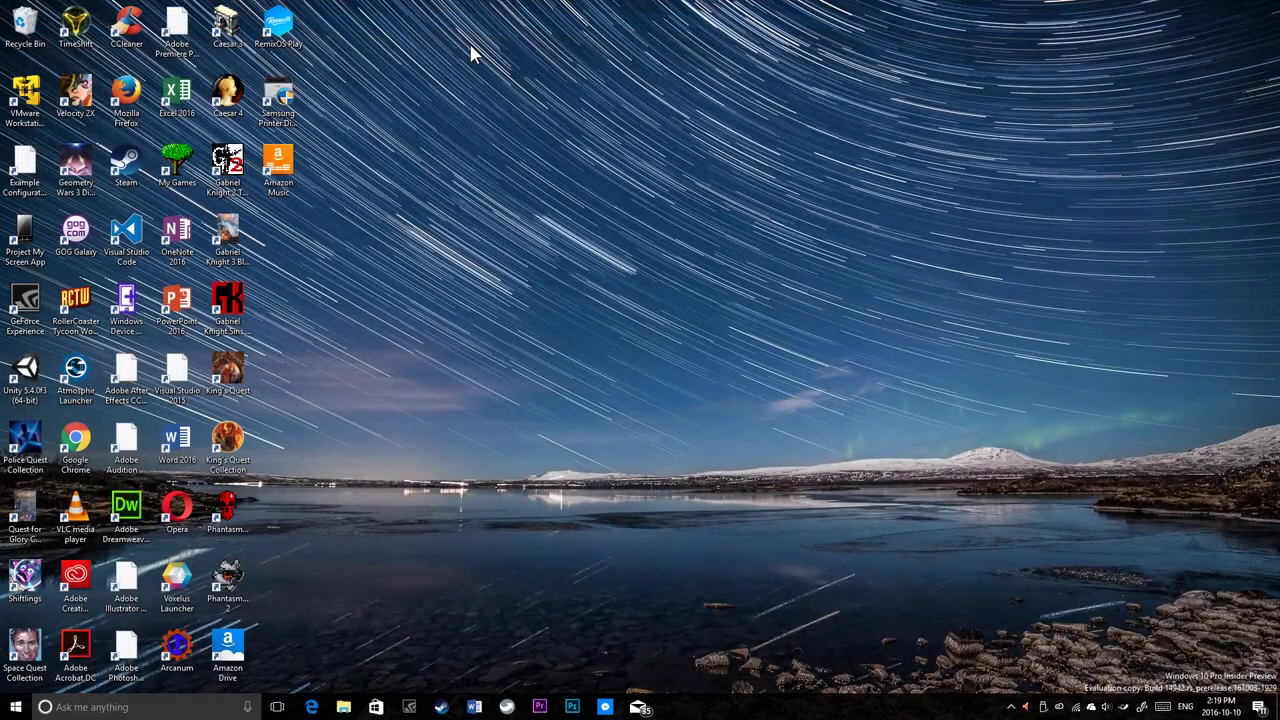
{"action": "key", "text": "super"}
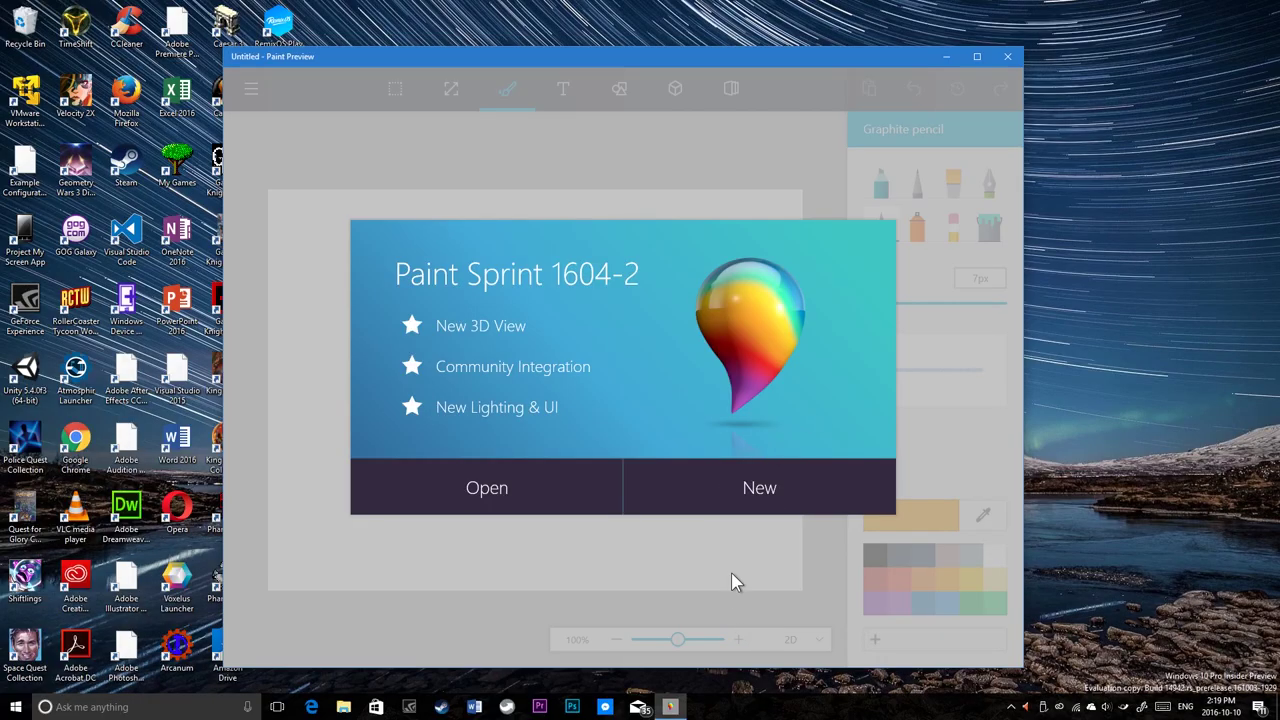
{"action": "left_click", "coordinate": [749, 533]}
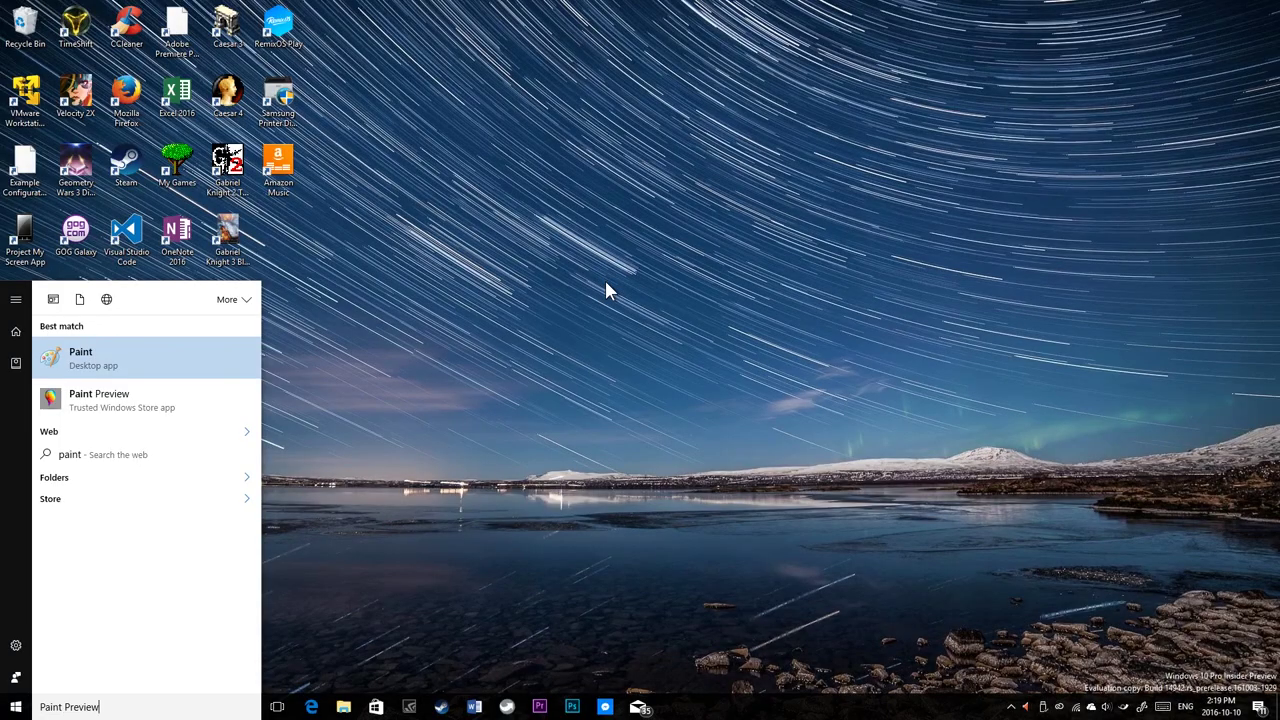
{"action": "key", "text": "Return"}
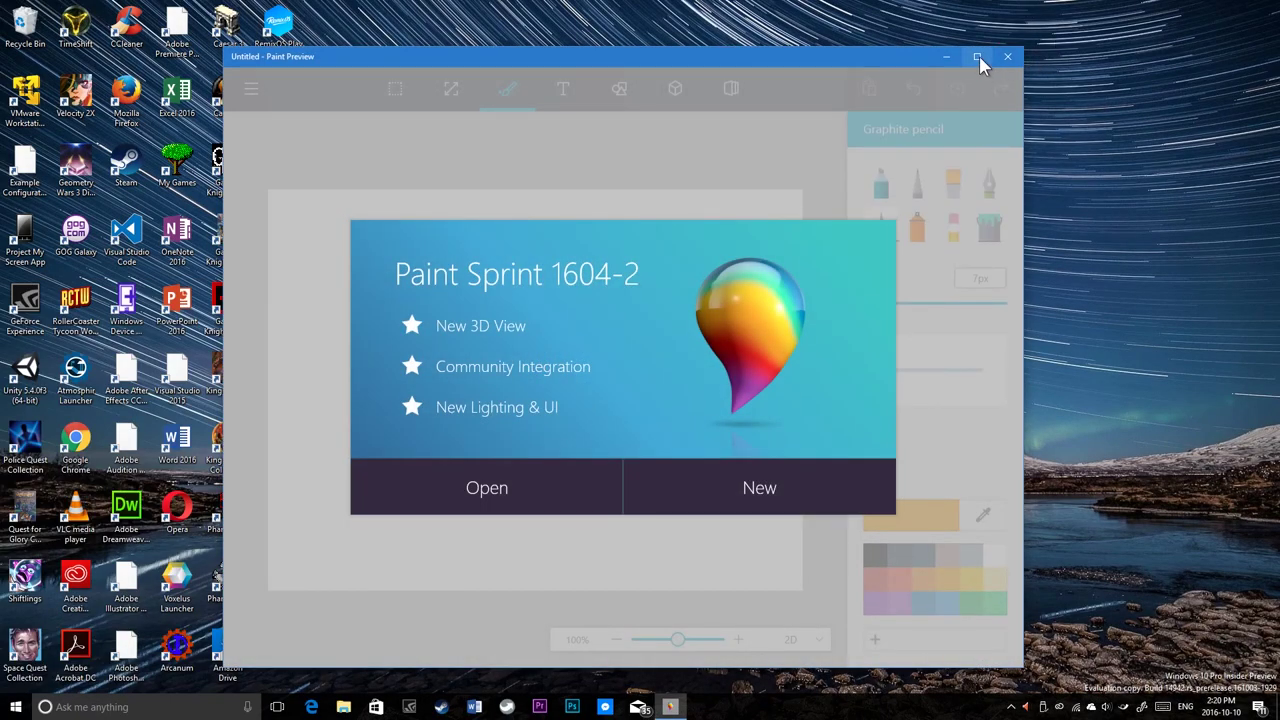
Maximize, start a new blank canvas, and browse the Text, 2D shapes, 3D shapes and Community tabs
{"action": "left_click", "coordinate": [977, 56]}
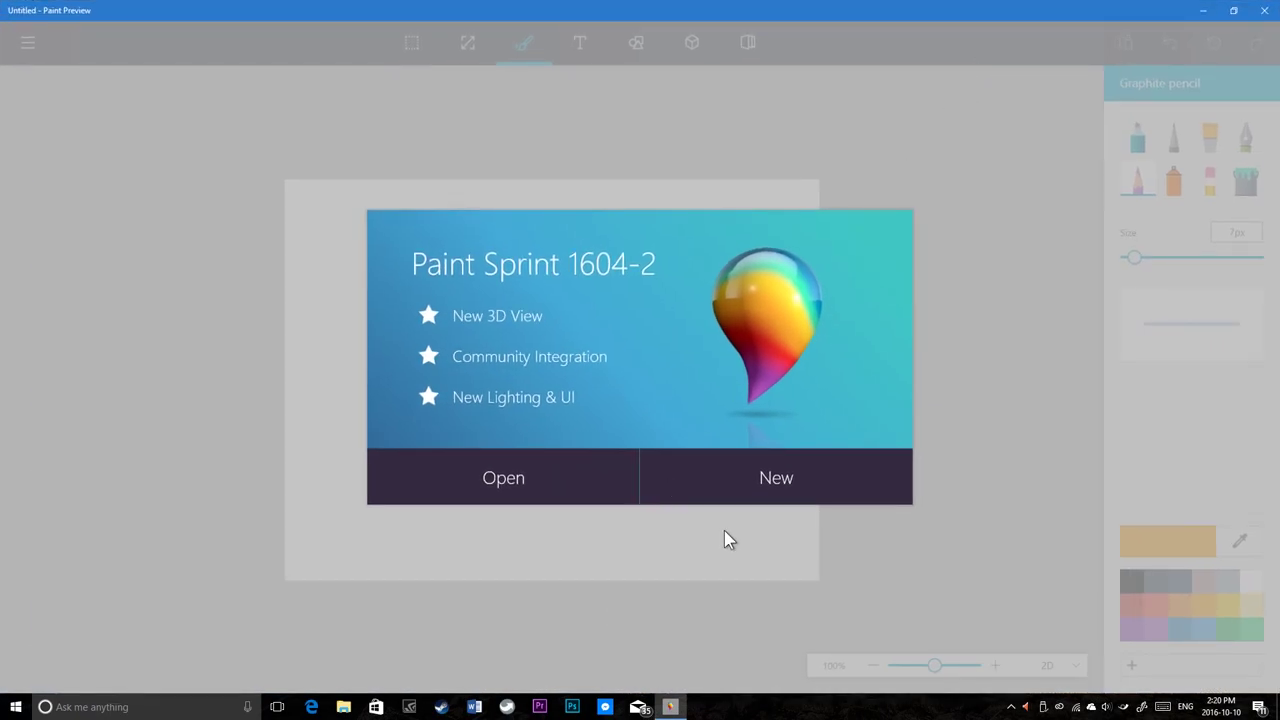
{"action": "left_click", "coordinate": [723, 537]}
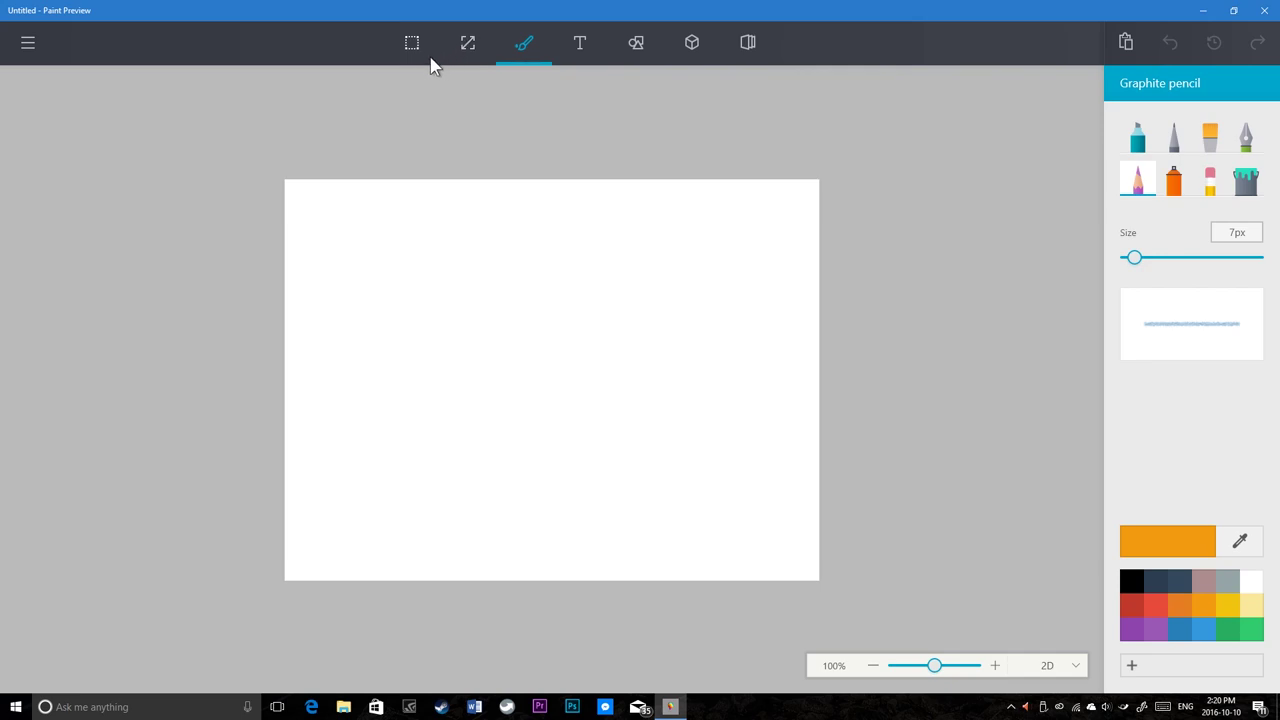
{"action": "left_click", "coordinate": [573, 50]}
{"action": "left_click", "coordinate": [650, 54]}
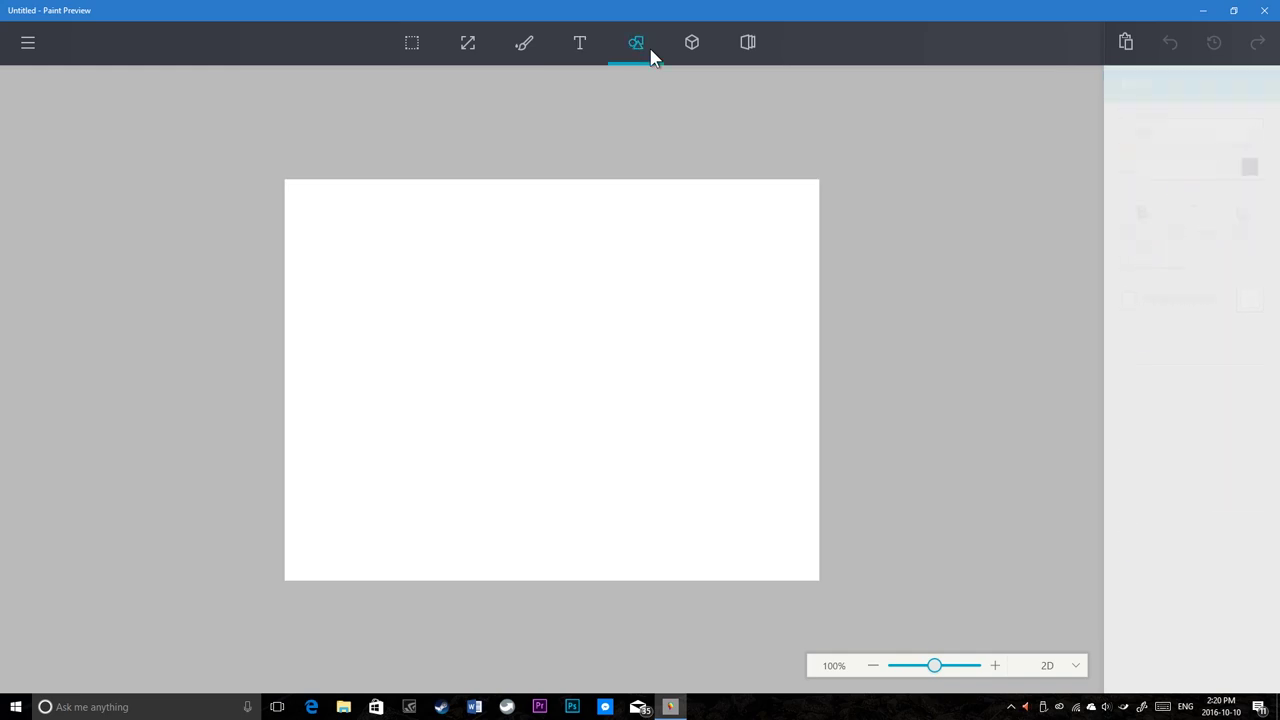
{"action": "left_click", "coordinate": [690, 47]}
{"action": "left_click", "coordinate": [745, 44]}
{"action": "key", "text": "Escape"}
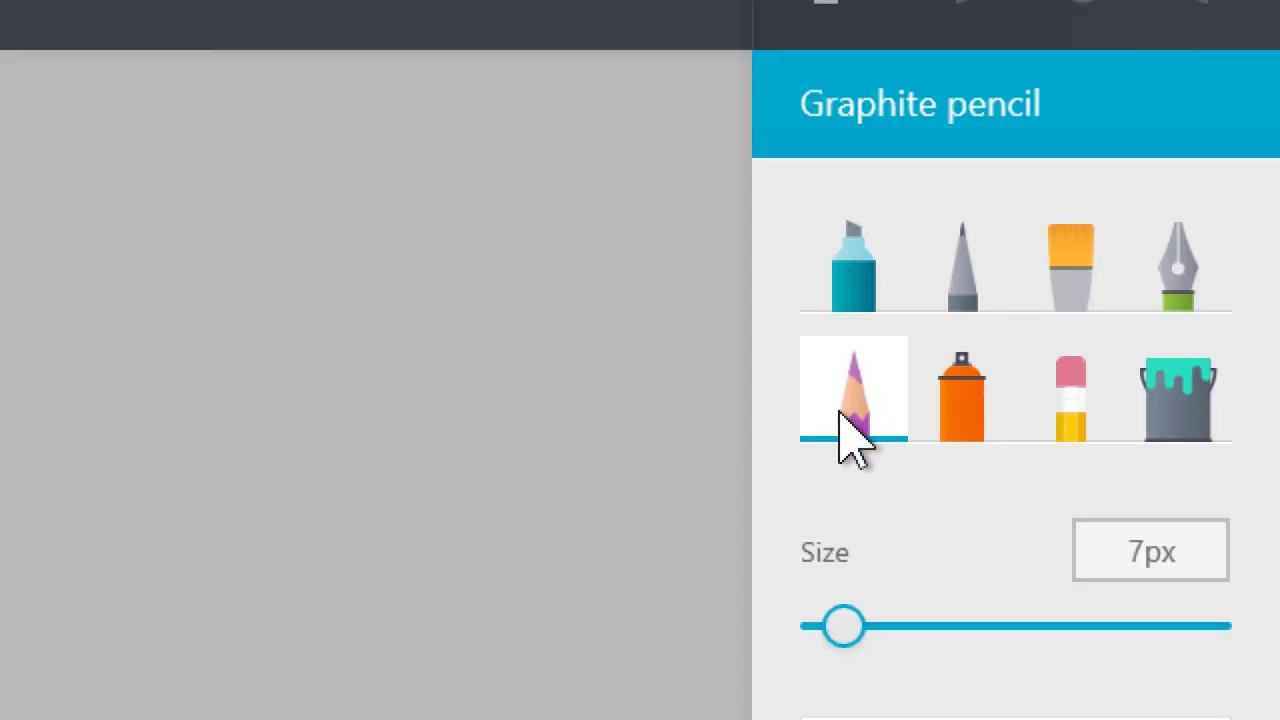
Try each brush: Marker, Pixel pencil, Oil, Calligraphy, Graphite, Spray can, eraser, ending on Fill bucket
{"action": "left_click", "coordinate": [866, 271]}
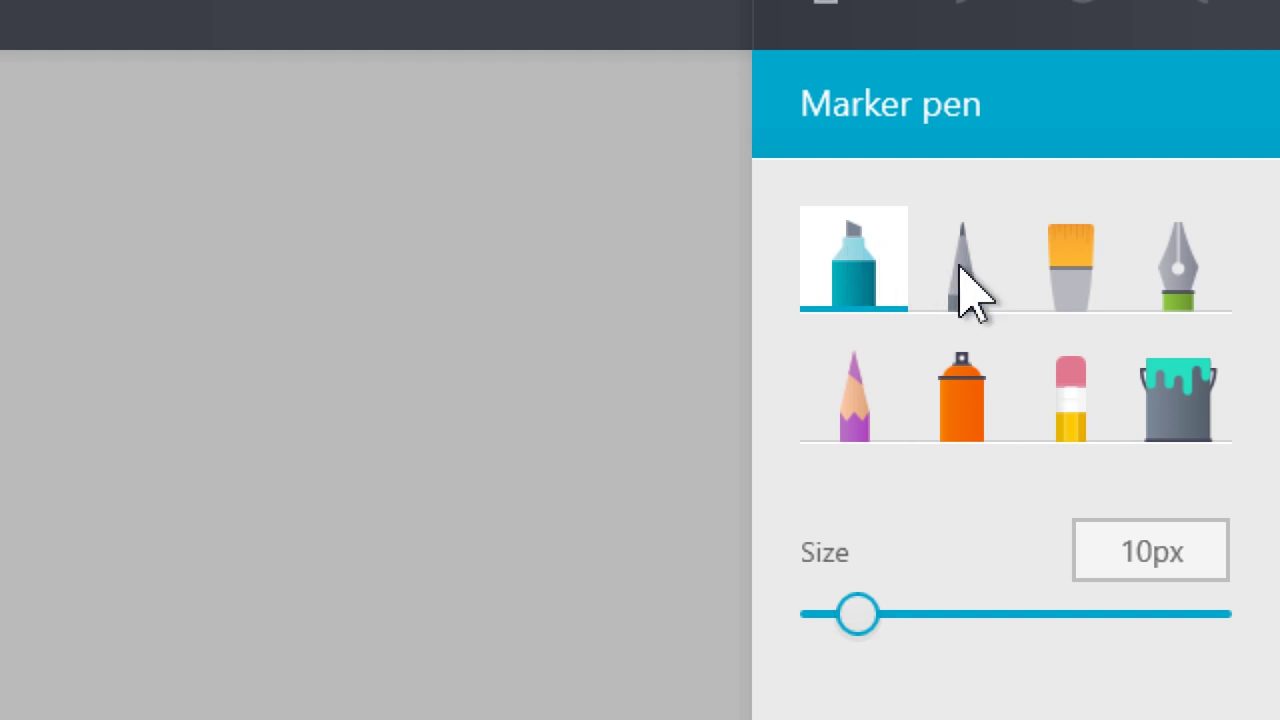
{"action": "left_click", "coordinate": [962, 272]}
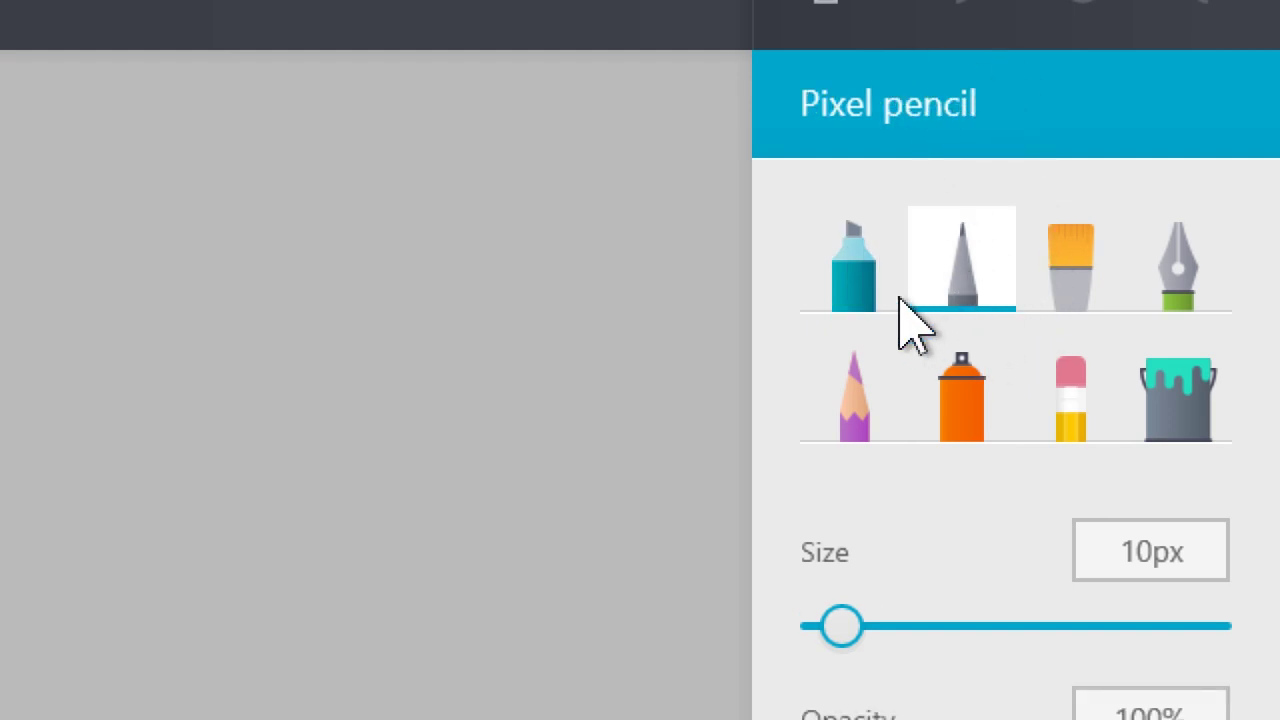
{"action": "left_click", "coordinate": [1076, 257]}
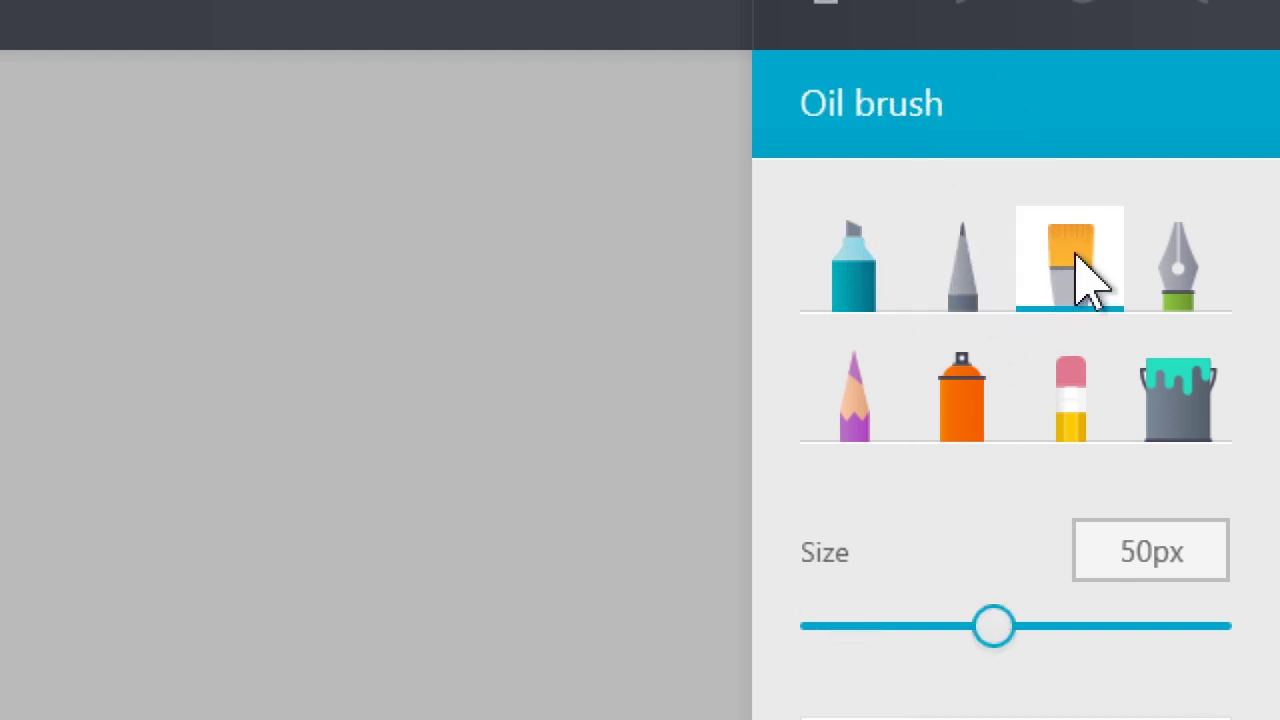
{"action": "left_click", "coordinate": [1177, 290]}
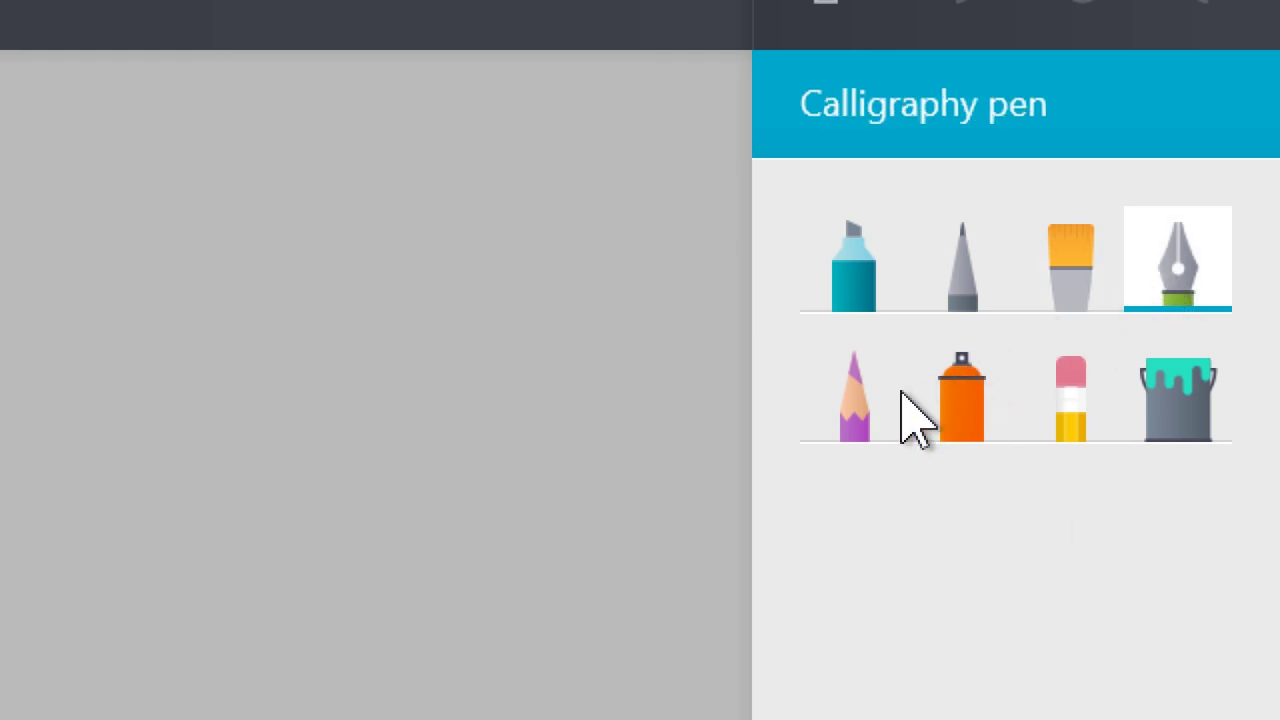
{"action": "left_click", "coordinate": [866, 412]}
{"action": "left_click", "coordinate": [963, 420]}
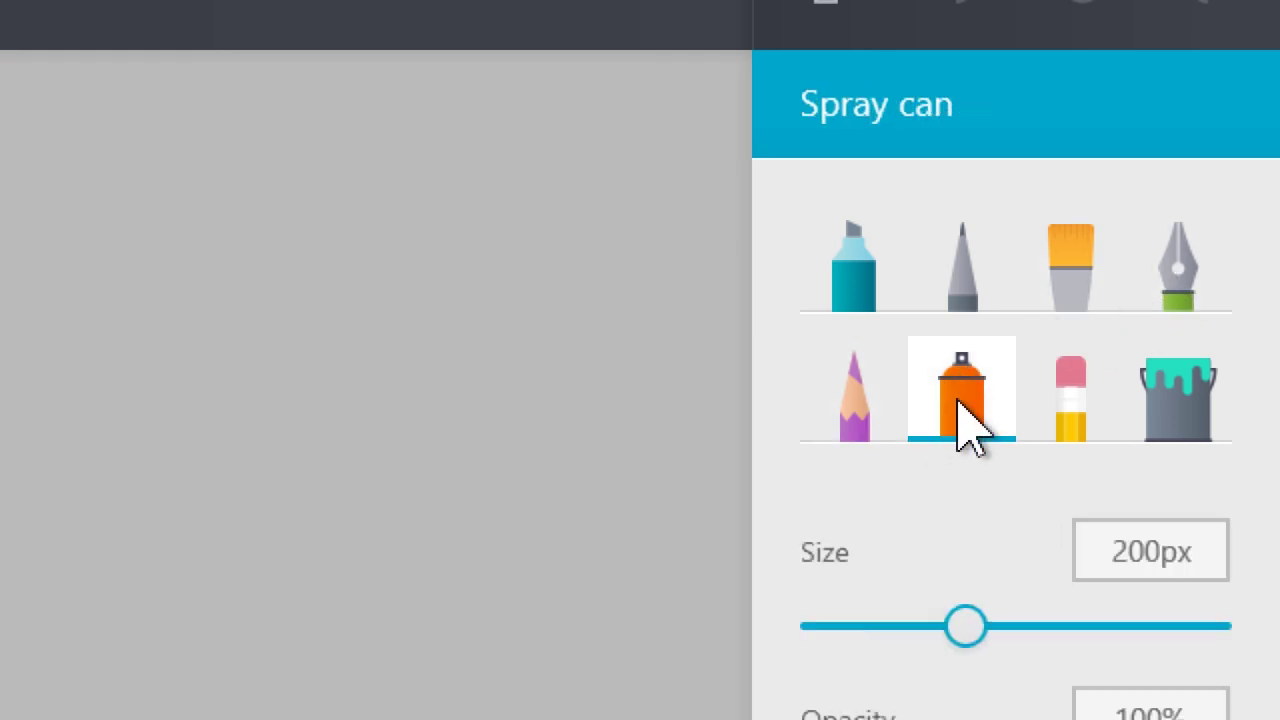
{"action": "left_click", "coordinate": [848, 405]}
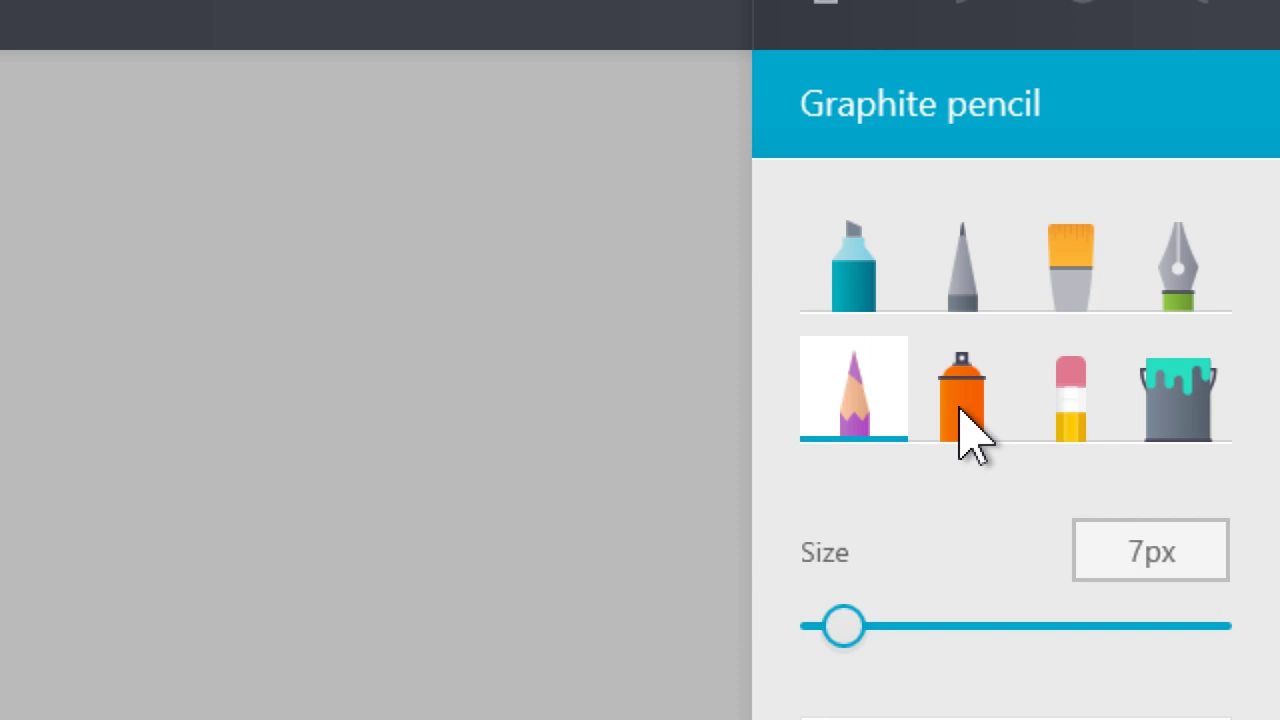
{"action": "left_click", "coordinate": [1205, 252]}
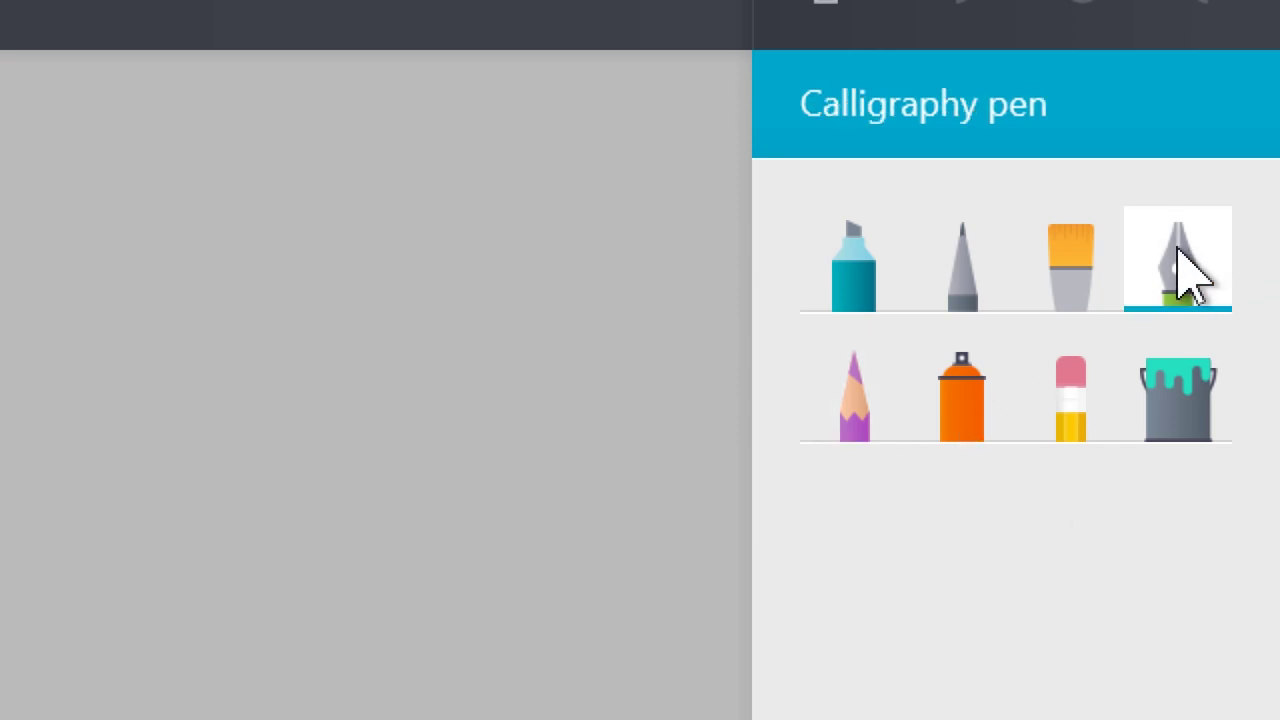
{"action": "left_click", "coordinate": [893, 383]}
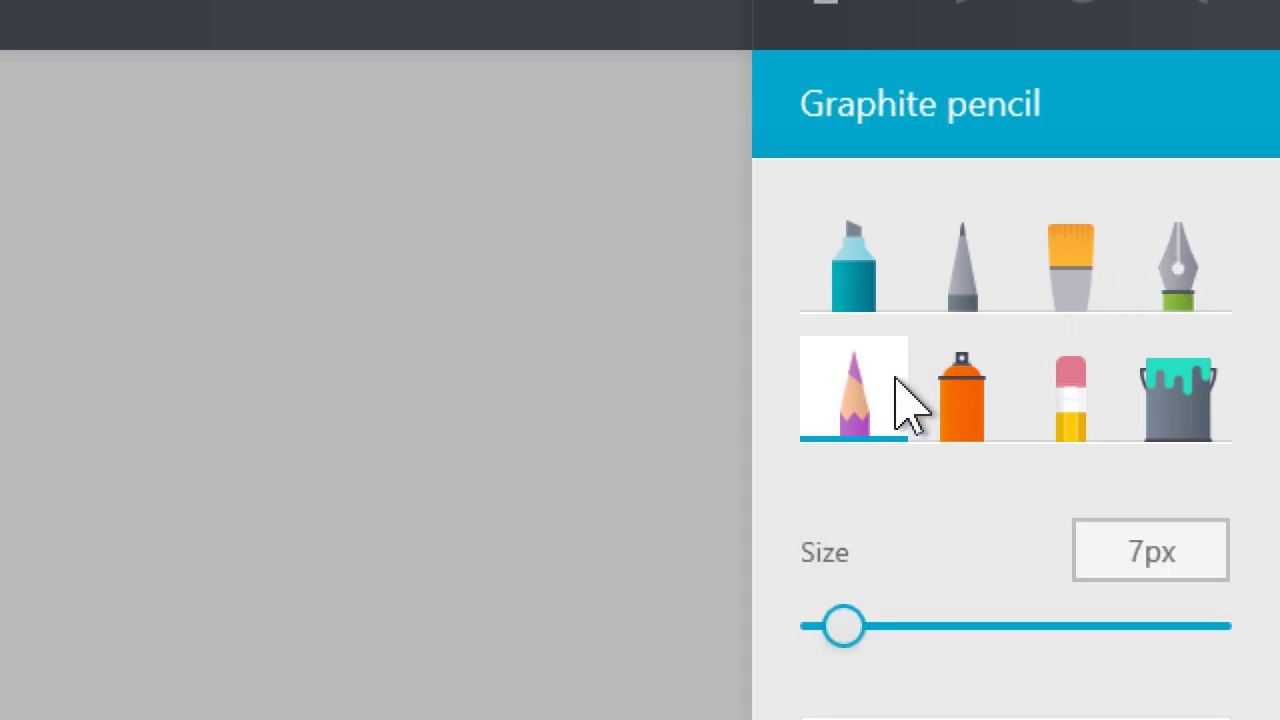
{"action": "left_click", "coordinate": [968, 415]}
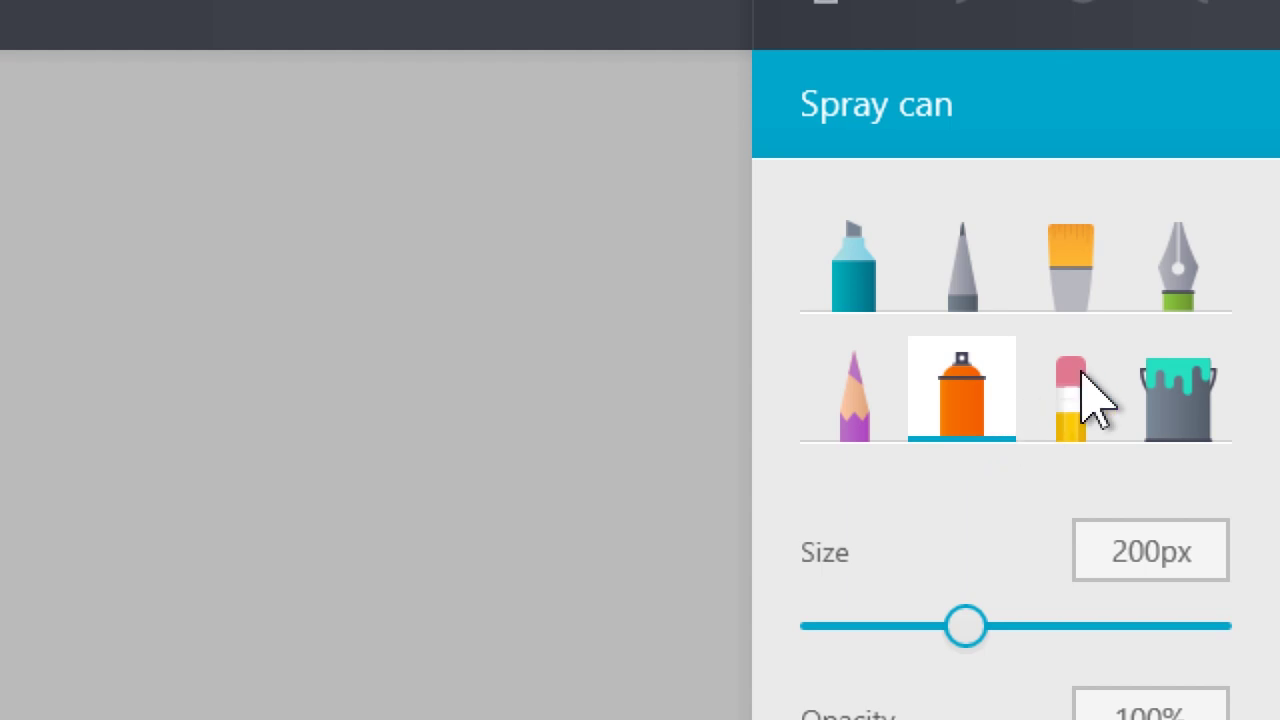
{"action": "left_click", "coordinate": [1088, 370]}
{"action": "left_click", "coordinate": [1192, 414]}
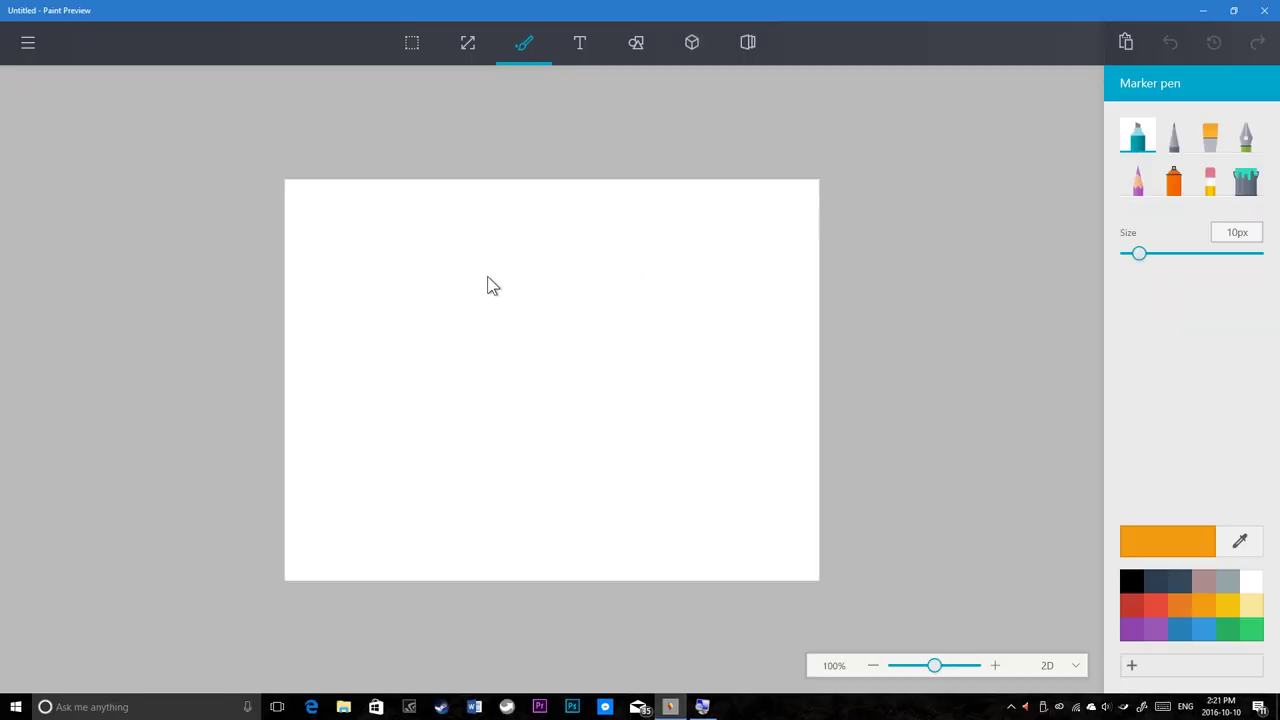
Draw orange test strokes with the Marker pen and Pixel pencil, clearing each one
{"action": "left_click", "coordinate": [503, 282]}
{"action": "mouse_move", "coordinate": [552, 278]}
{"action": "left_mouse_down"}
{"action": "mouse_move", "coordinate": [551, 315]}
{"action": "mouse_move", "coordinate": [386, 262]}
{"action": "mouse_move", "coordinate": [640, 277]}
{"action": "mouse_move", "coordinate": [532, 384]}
{"action": "mouse_move", "coordinate": [591, 380]}
{"action": "mouse_move", "coordinate": [304, 360]}
{"action": "left_mouse_up"}
{"action": "key", "text": "ctrl+a"}
{"action": "key", "text": "Delete"}
{"action": "left_click", "coordinate": [1174, 137]}
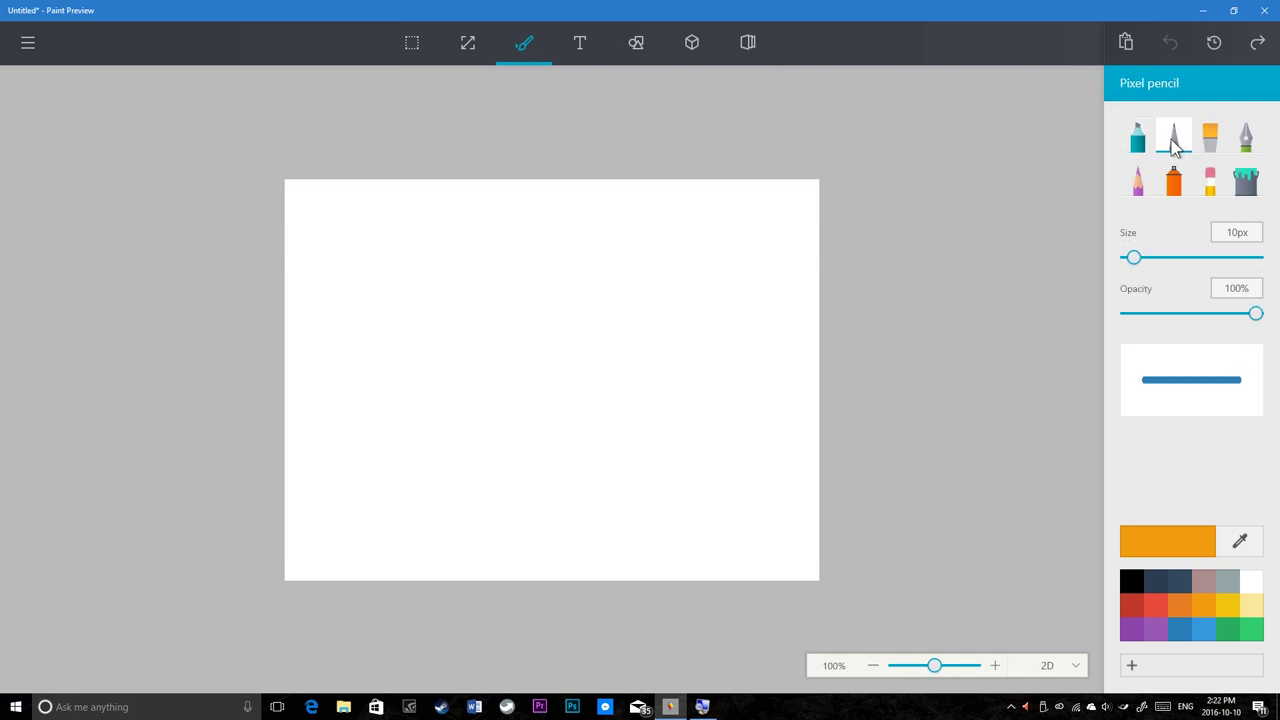
{"action": "mouse_move", "coordinate": [590, 256]}
{"action": "left_mouse_down"}
{"action": "mouse_move", "coordinate": [511, 429]}
{"action": "mouse_move", "coordinate": [483, 323]}
{"action": "mouse_move", "coordinate": [560, 289]}
{"action": "left_mouse_up"}
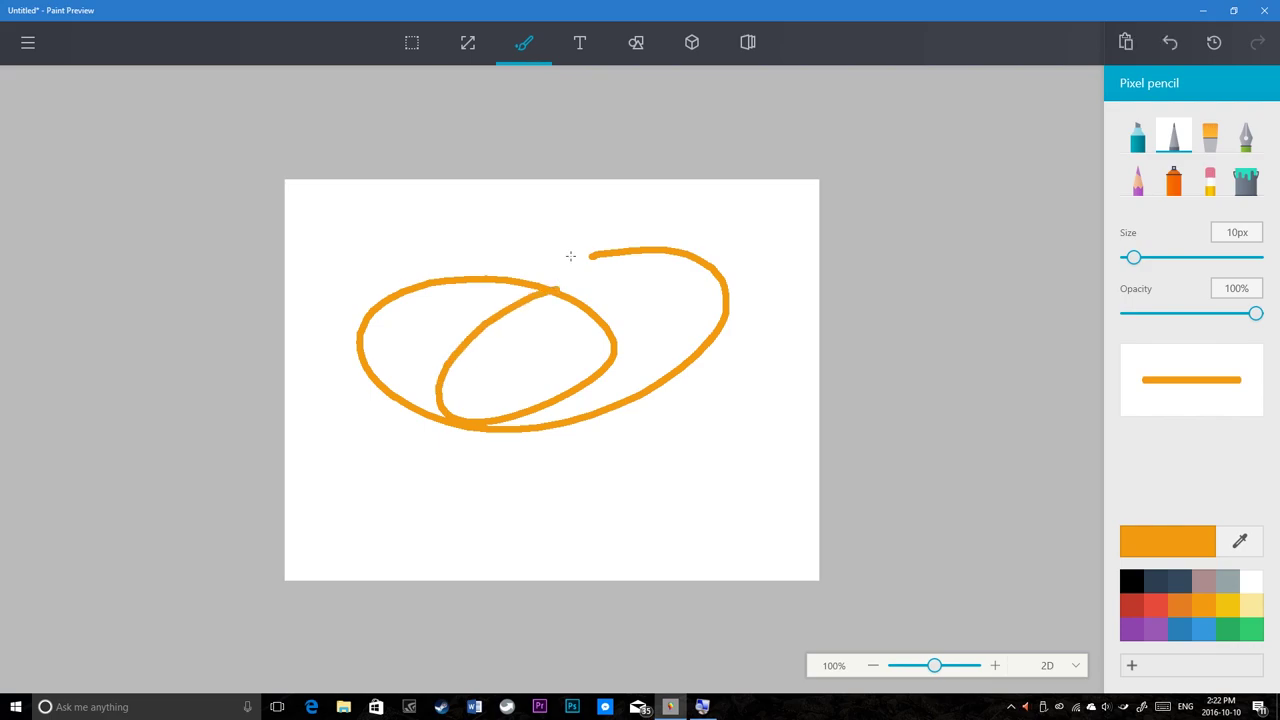
{"action": "key", "text": "ctrl+z"}
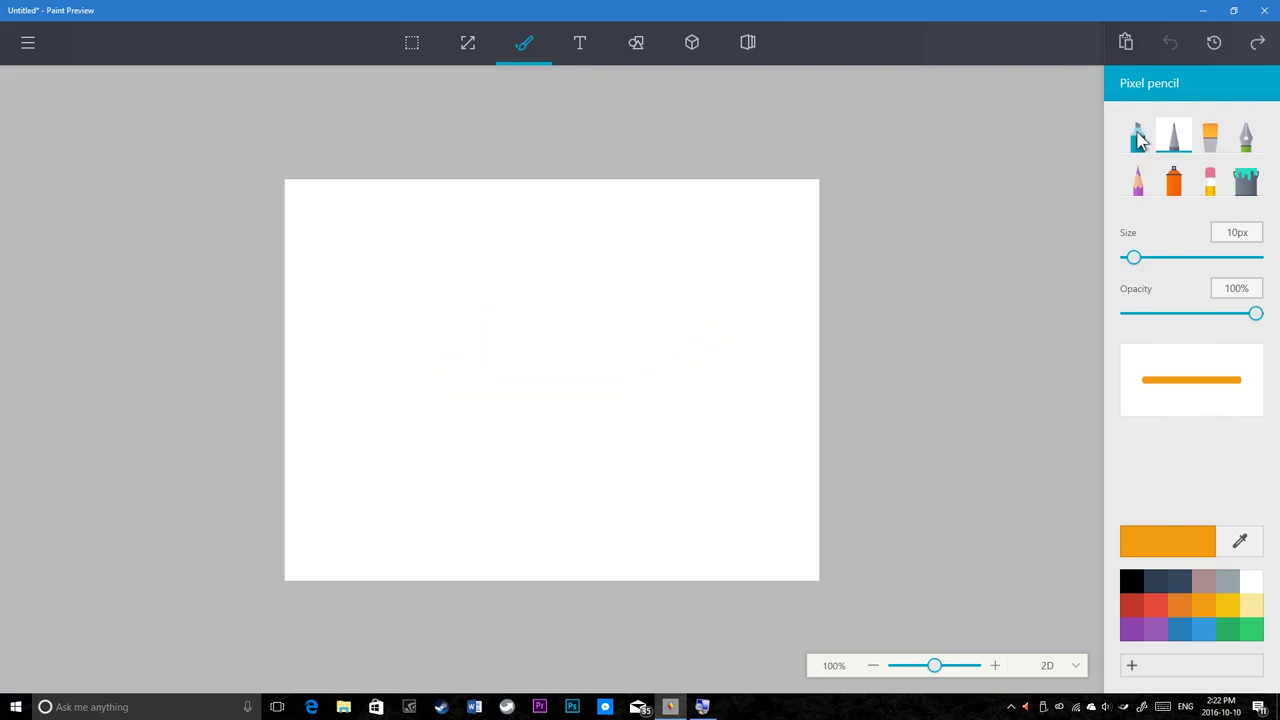
With the purple Marker pen, scribble, undo, then draw a closed loop near the centre
{"action": "left_click", "coordinate": [1138, 136]}
{"action": "mouse_move", "coordinate": [439, 292]}
{"action": "left_mouse_down"}
{"action": "mouse_move", "coordinate": [626, 403]}
{"action": "mouse_move", "coordinate": [669, 314]}
{"action": "mouse_move", "coordinate": [377, 420]}
{"action": "mouse_move", "coordinate": [741, 398]}
{"action": "mouse_move", "coordinate": [449, 406]}
{"action": "mouse_move", "coordinate": [634, 331]}
{"action": "mouse_move", "coordinate": [520, 271]}
{"action": "mouse_move", "coordinate": [556, 236]}
{"action": "left_mouse_up"}
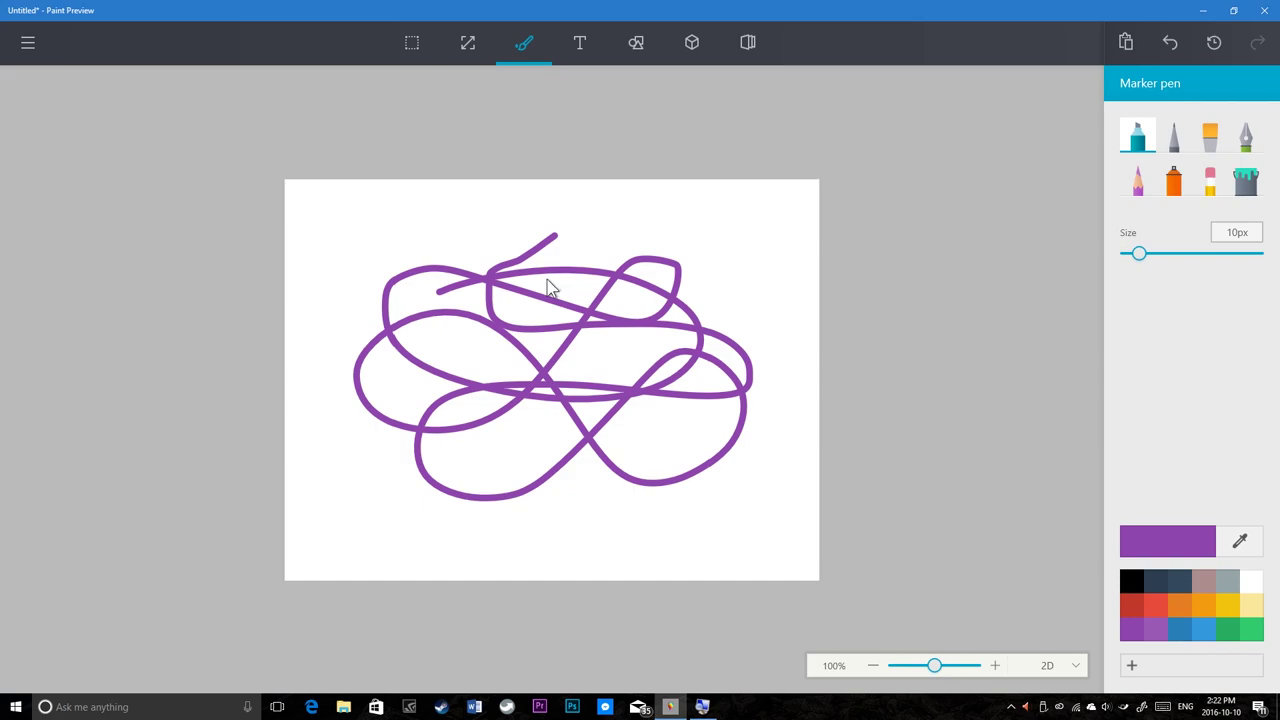
{"action": "scroll", "coordinate": [548, 288], "scroll_direction": "up", "scroll_amount": 5}
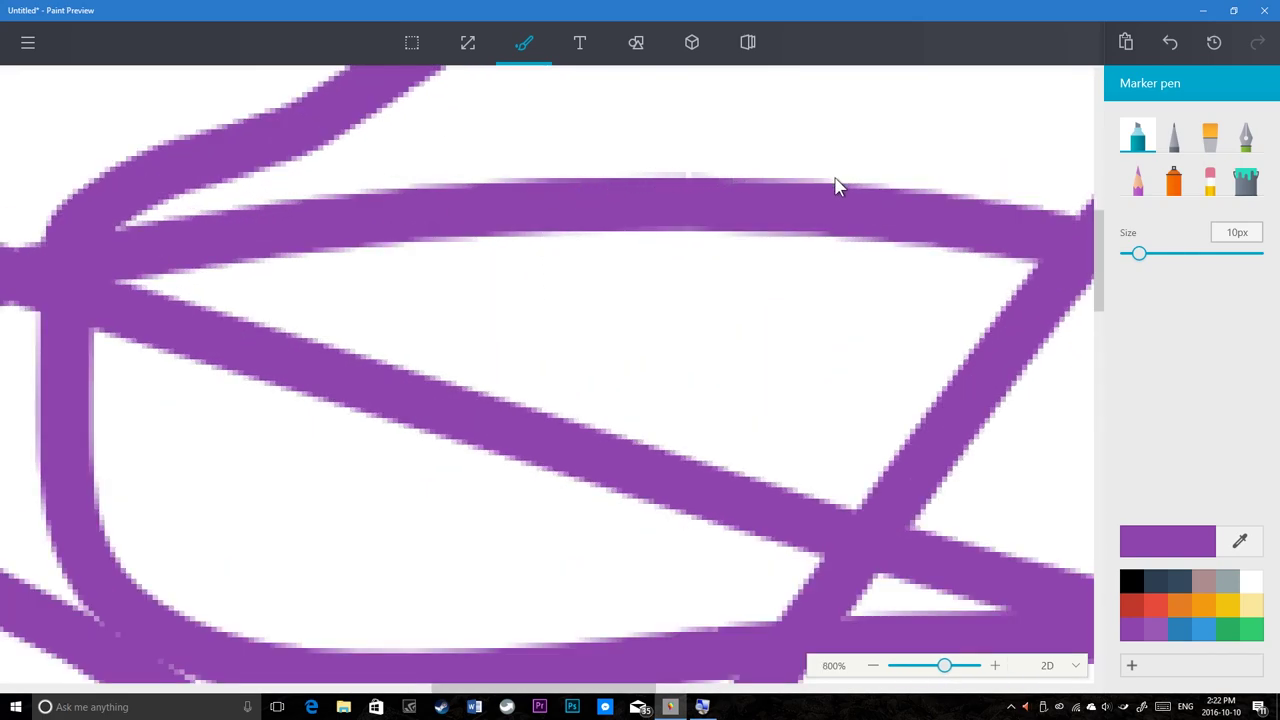
{"action": "key", "text": "ctrl+z"}
{"action": "mouse_move", "coordinate": [615, 296]}
{"action": "left_mouse_down"}
{"action": "mouse_move", "coordinate": [646, 434]}
{"action": "mouse_move", "coordinate": [531, 360]}
{"action": "mouse_move", "coordinate": [565, 305]}
{"action": "left_mouse_up"}
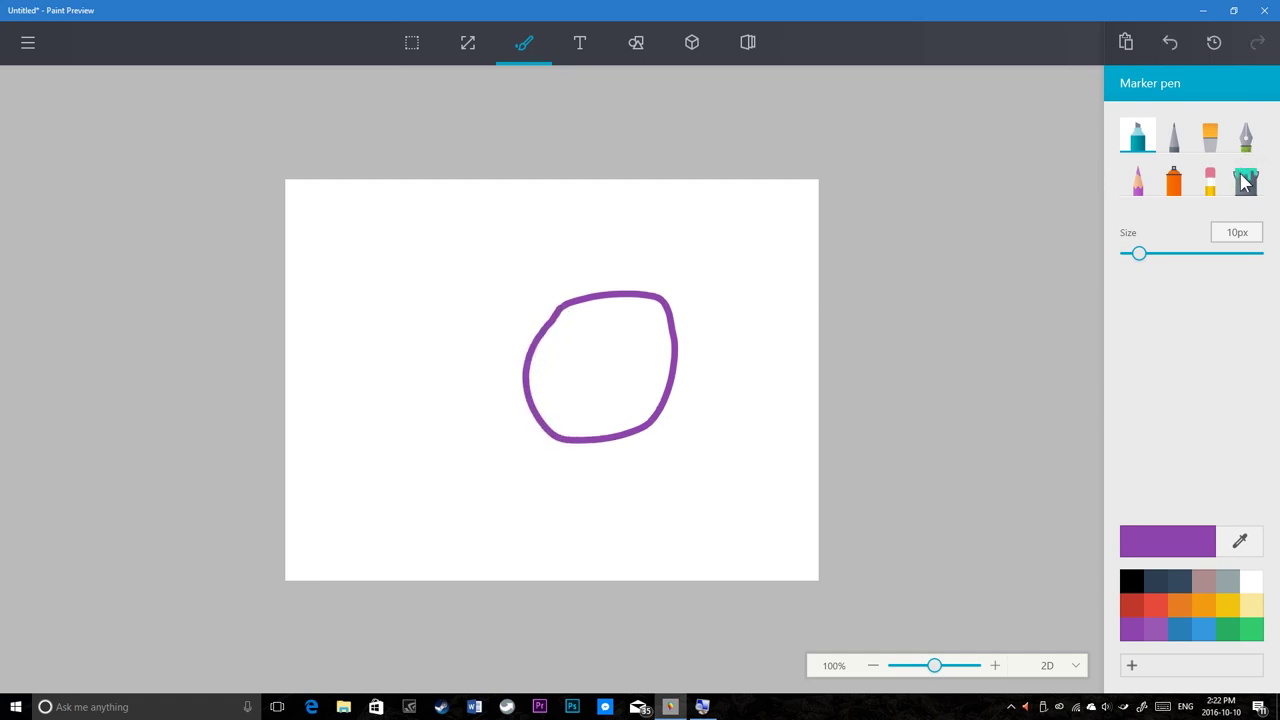
Fill the purple loop with the Fill bucket, then undo both the fill and the loop
{"action": "left_click", "coordinate": [1245, 180]}
{"action": "left_click", "coordinate": [607, 344]}
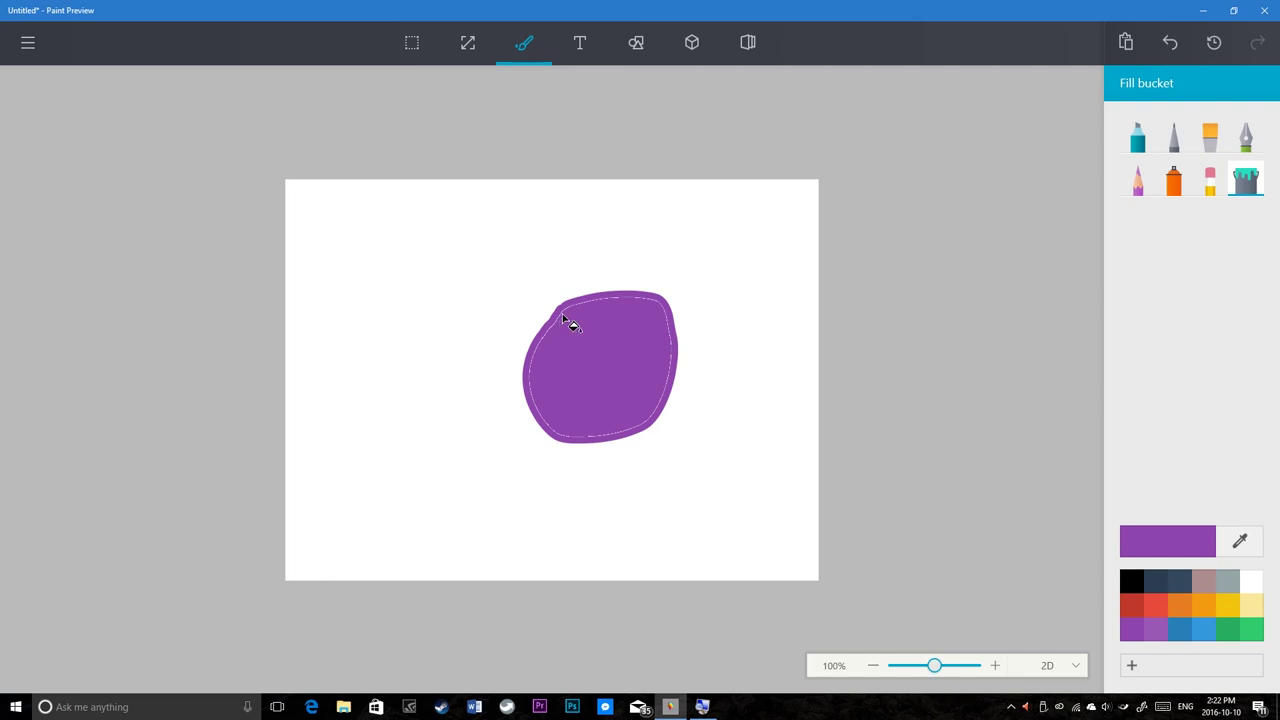
{"action": "scroll", "coordinate": [567, 331], "scroll_direction": "up", "scroll_amount": 3}
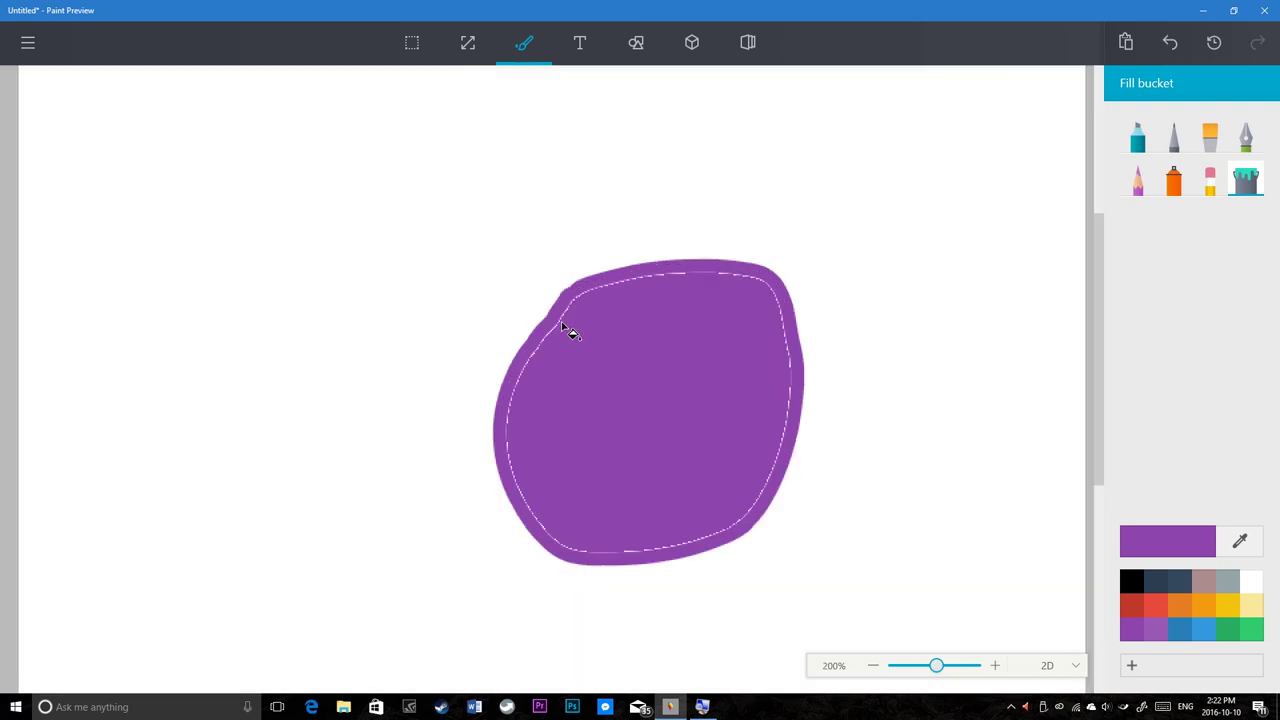
{"action": "scroll", "coordinate": [567, 331], "scroll_direction": "up", "scroll_amount": 3}
{"action": "scroll", "coordinate": [567, 331], "scroll_direction": "down", "scroll_amount": 2}
{"action": "scroll", "coordinate": [567, 331], "scroll_direction": "down", "scroll_amount": 2}
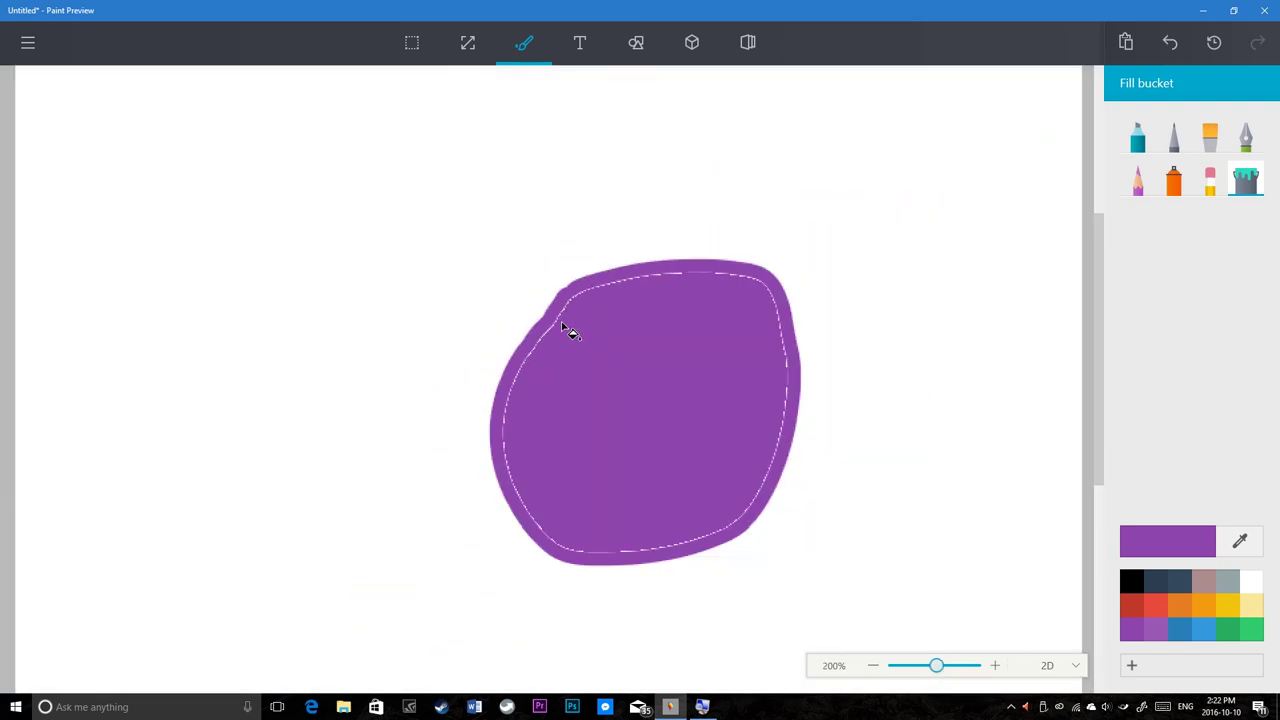
{"action": "scroll", "coordinate": [567, 331], "scroll_direction": "down", "scroll_amount": 2}
{"action": "key", "text": "ctrl+z"}
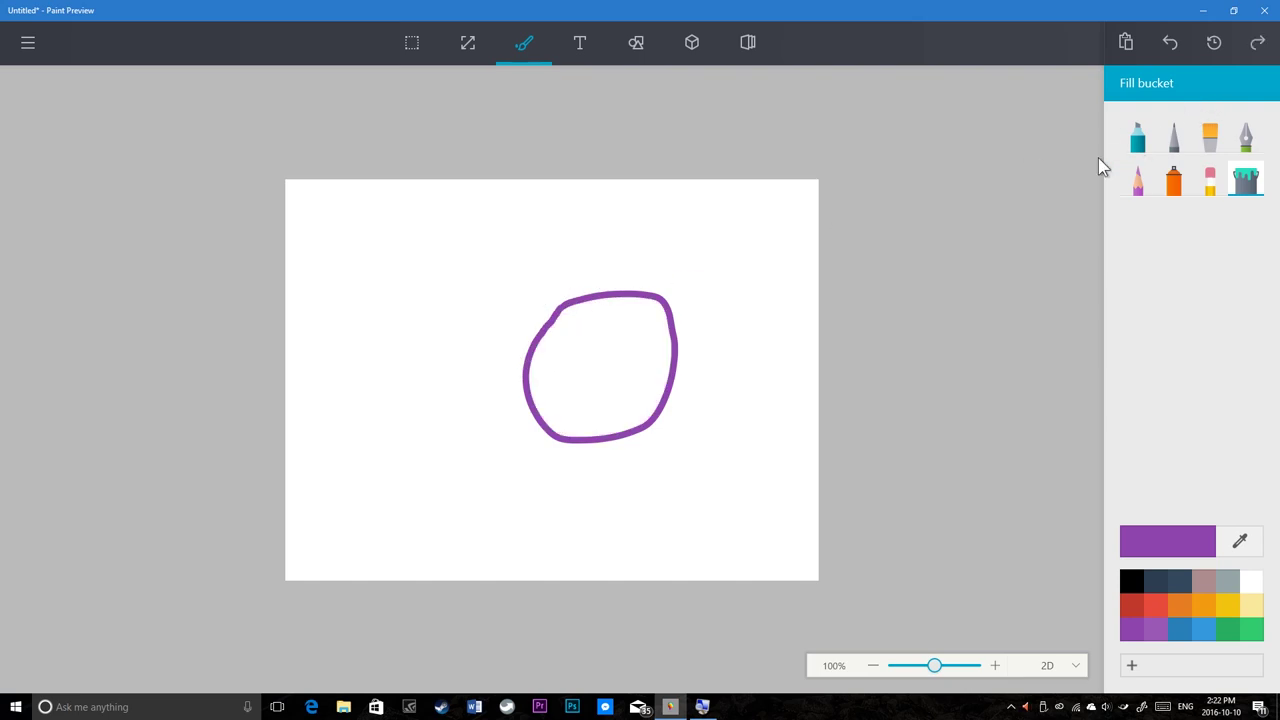
{"action": "key", "text": "ctrl+z"}
Draw a large purple Marker pen loop in the centre and undo it
{"action": "left_click", "coordinate": [1143, 145]}
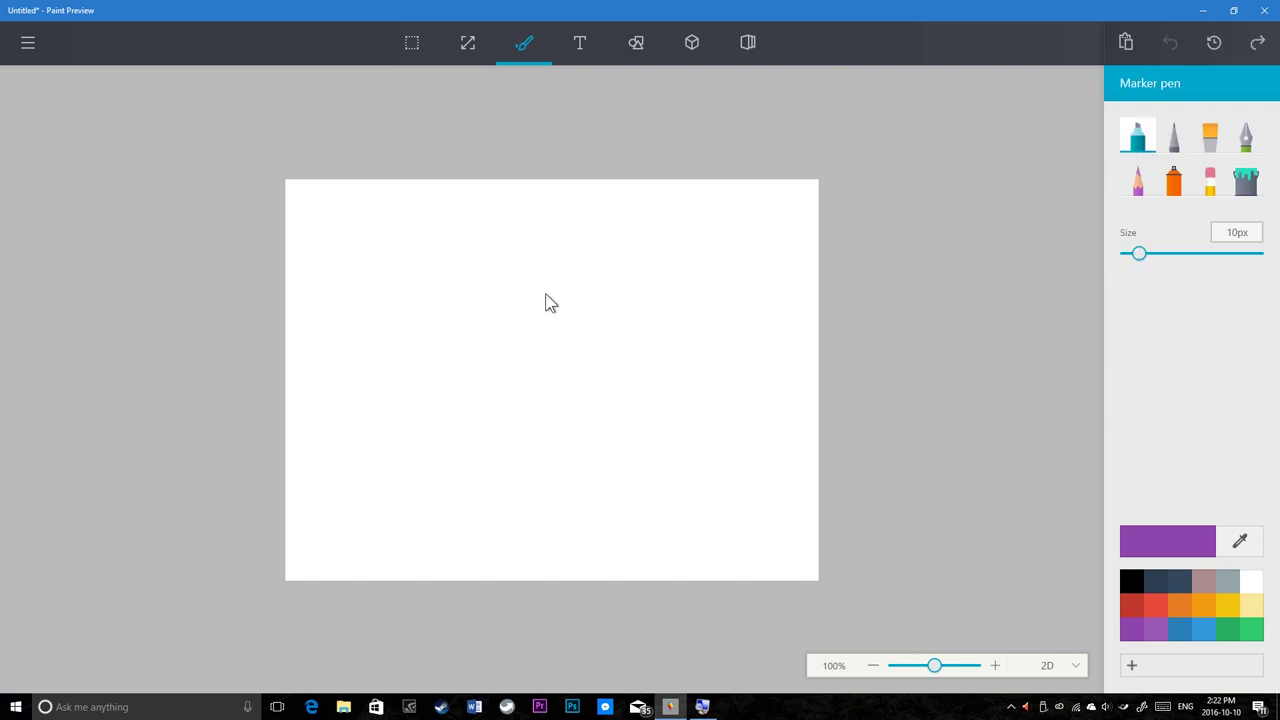
{"action": "mouse_move", "coordinate": [580, 288]}
{"action": "left_mouse_down"}
{"action": "mouse_move", "coordinate": [480, 451]}
{"action": "mouse_move", "coordinate": [488, 318]}
{"action": "left_mouse_up"}
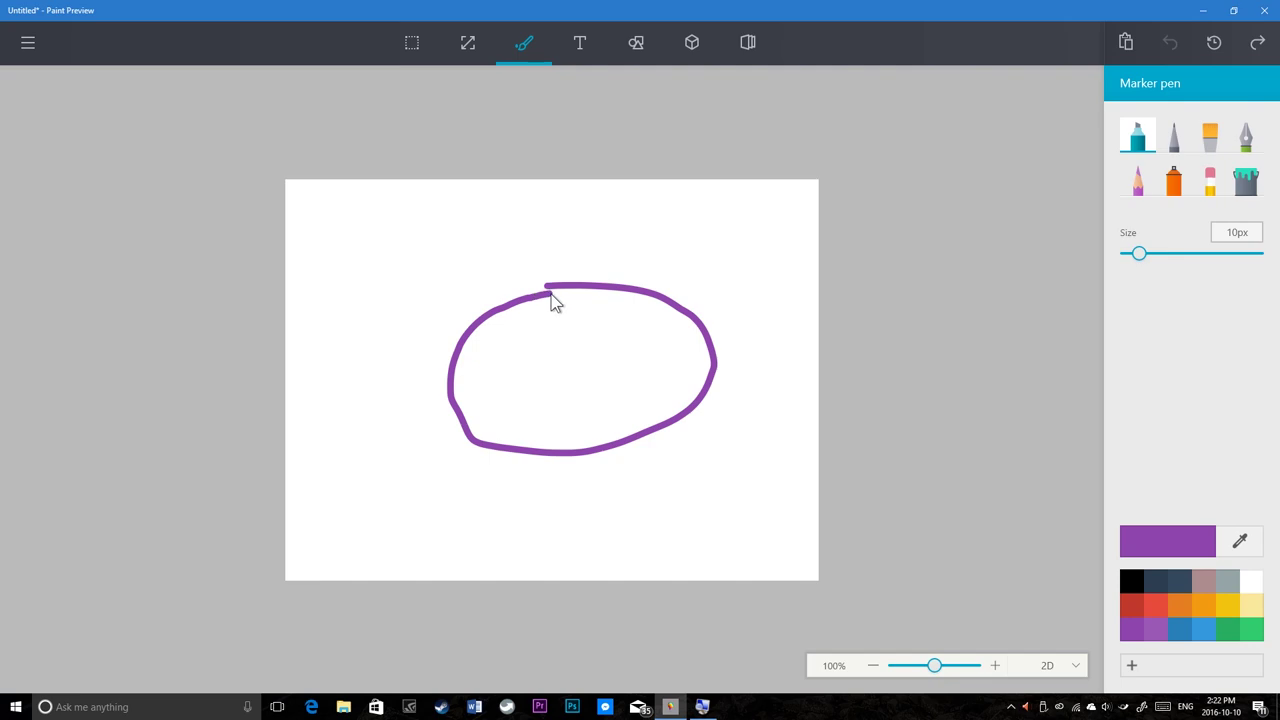
{"action": "left_click_drag", "start_coordinate": [563, 293], "coordinate": [565, 293]}
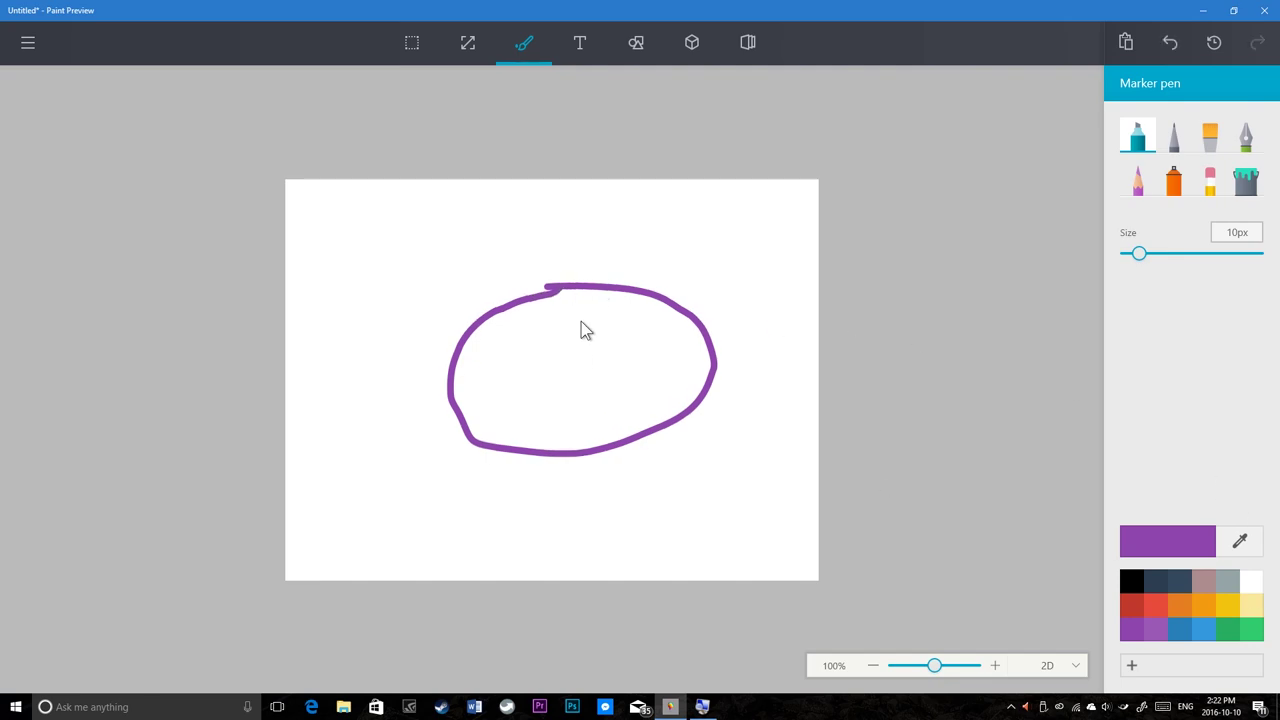
{"action": "key", "text": "ctrl+z"}
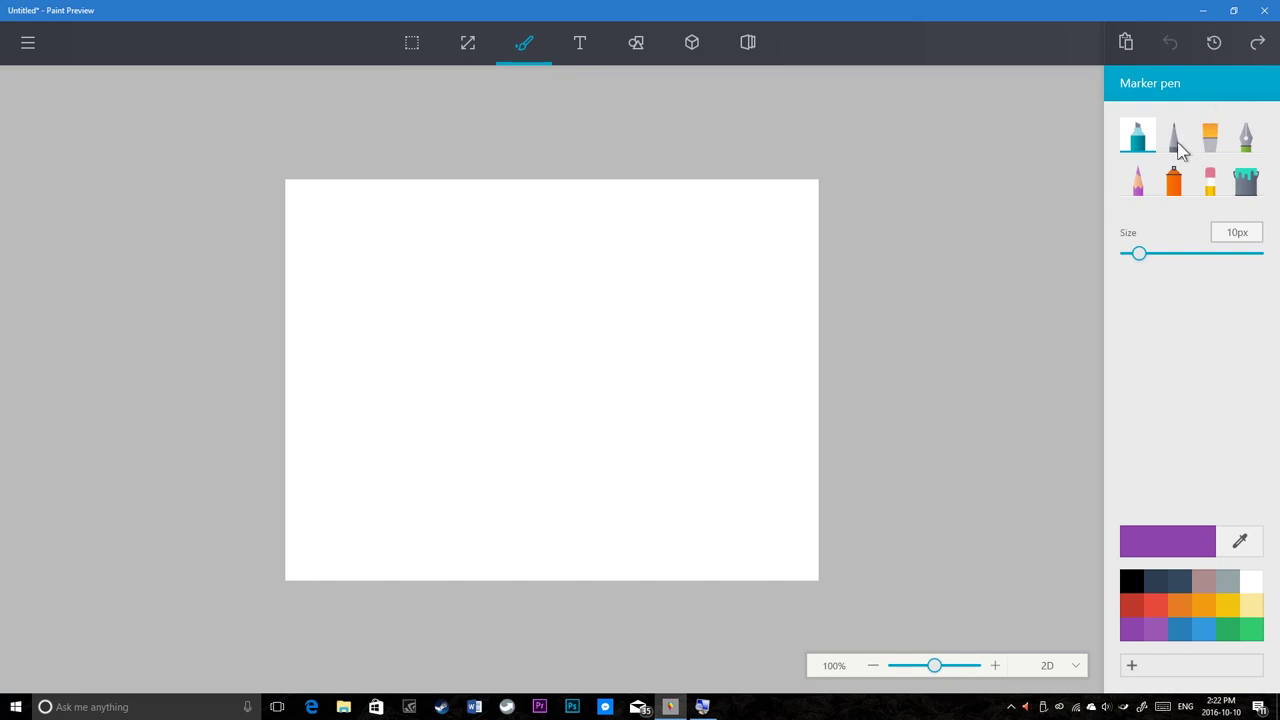
Draw a purple Pixel pencil oval, fill it purple, then undo so the canvas is blank
{"action": "left_click", "coordinate": [1178, 140]}
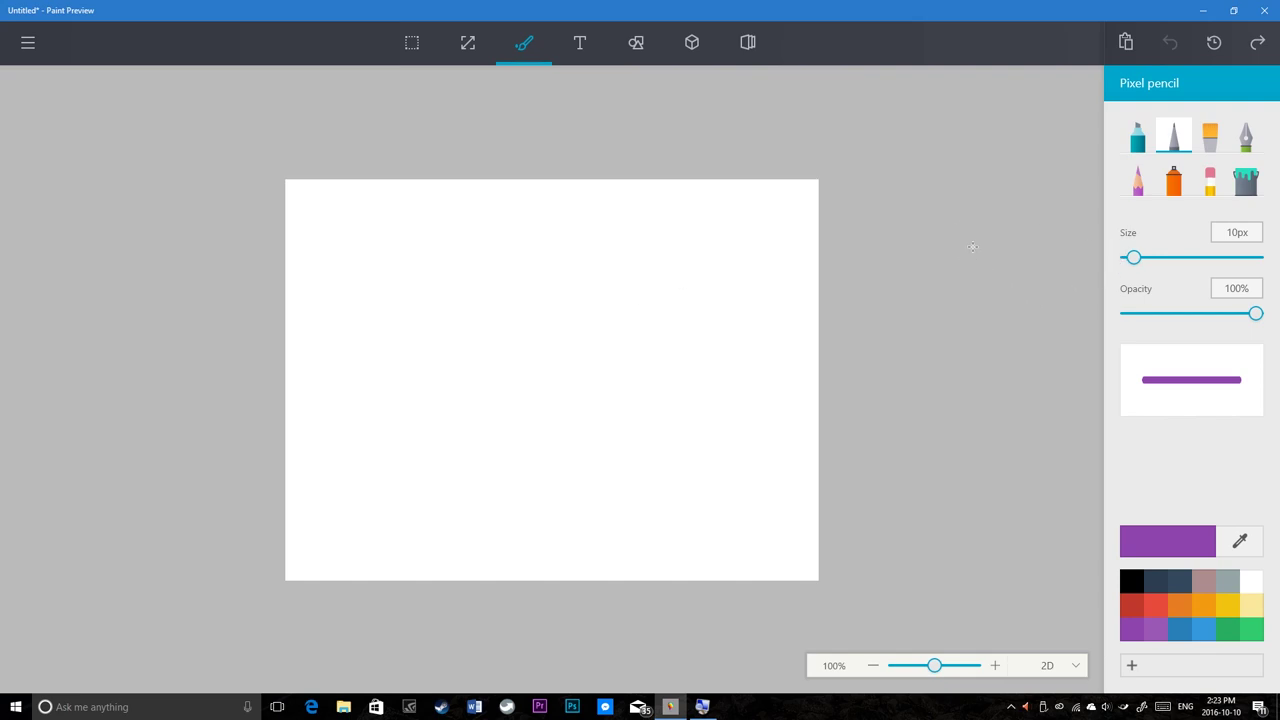
{"action": "left_click", "coordinate": [1140, 140]}
{"action": "mouse_move", "coordinate": [517, 285]}
{"action": "left_mouse_down"}
{"action": "mouse_move", "coordinate": [620, 274]}
{"action": "mouse_move", "coordinate": [600, 385]}
{"action": "mouse_move", "coordinate": [471, 294]}
{"action": "mouse_move", "coordinate": [534, 281]}
{"action": "left_mouse_up"}
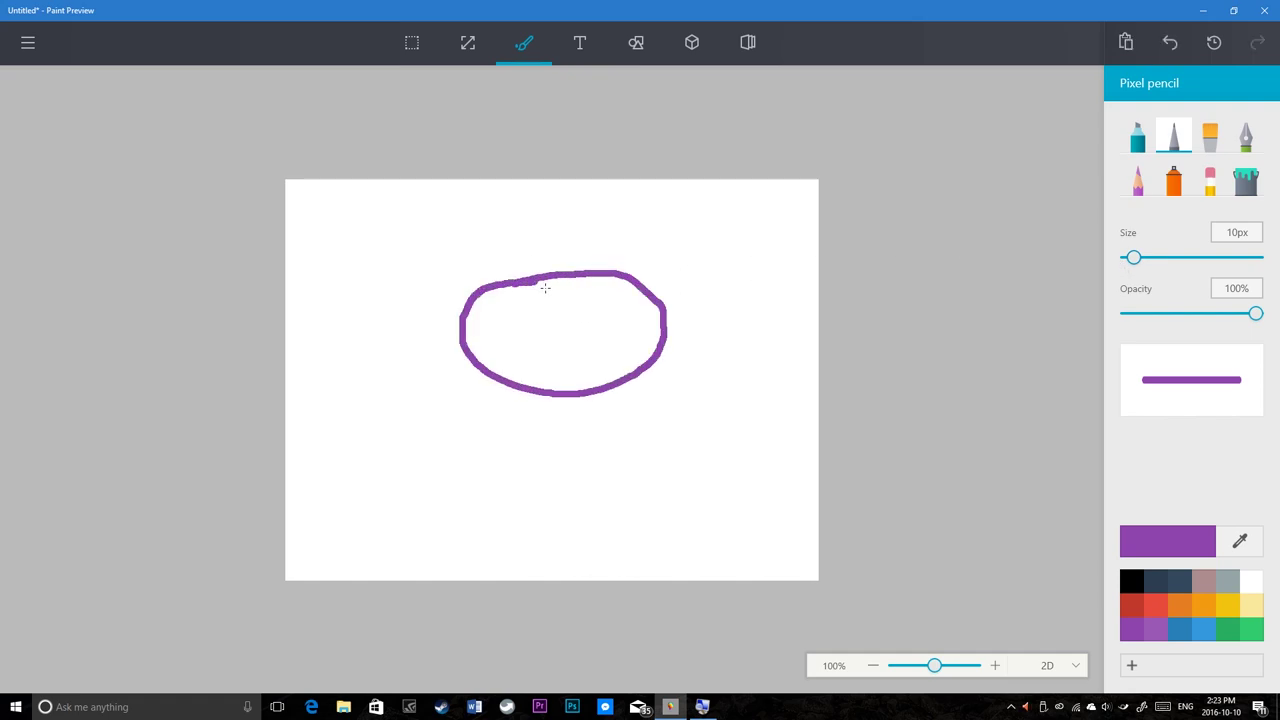
{"action": "scroll", "coordinate": [545, 287], "scroll_direction": "up", "scroll_amount": 3}
{"action": "scroll", "coordinate": [545, 287], "scroll_direction": "up", "scroll_amount": 2}
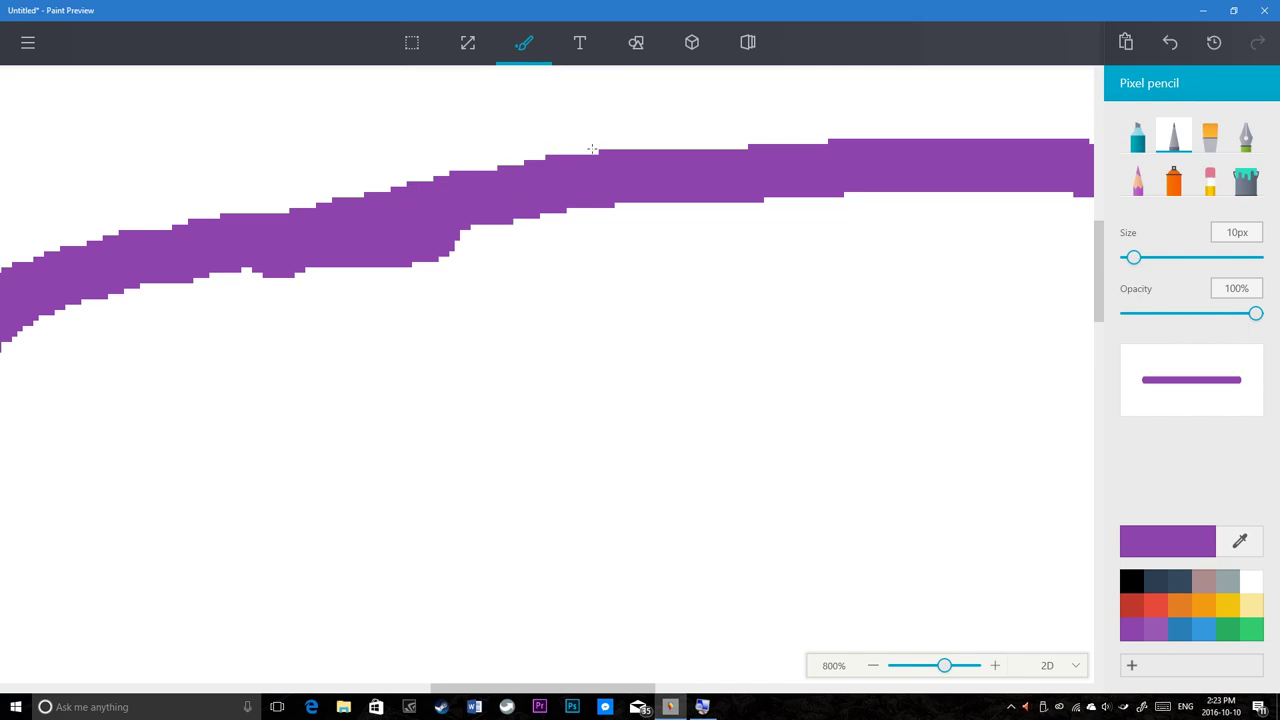
{"action": "scroll", "coordinate": [520, 220], "scroll_direction": "down", "scroll_amount": 2}
{"action": "scroll", "coordinate": [520, 220], "scroll_direction": "down", "scroll_amount": 3}
{"action": "scroll", "coordinate": [520, 220], "scroll_direction": "up", "scroll_amount": 2}
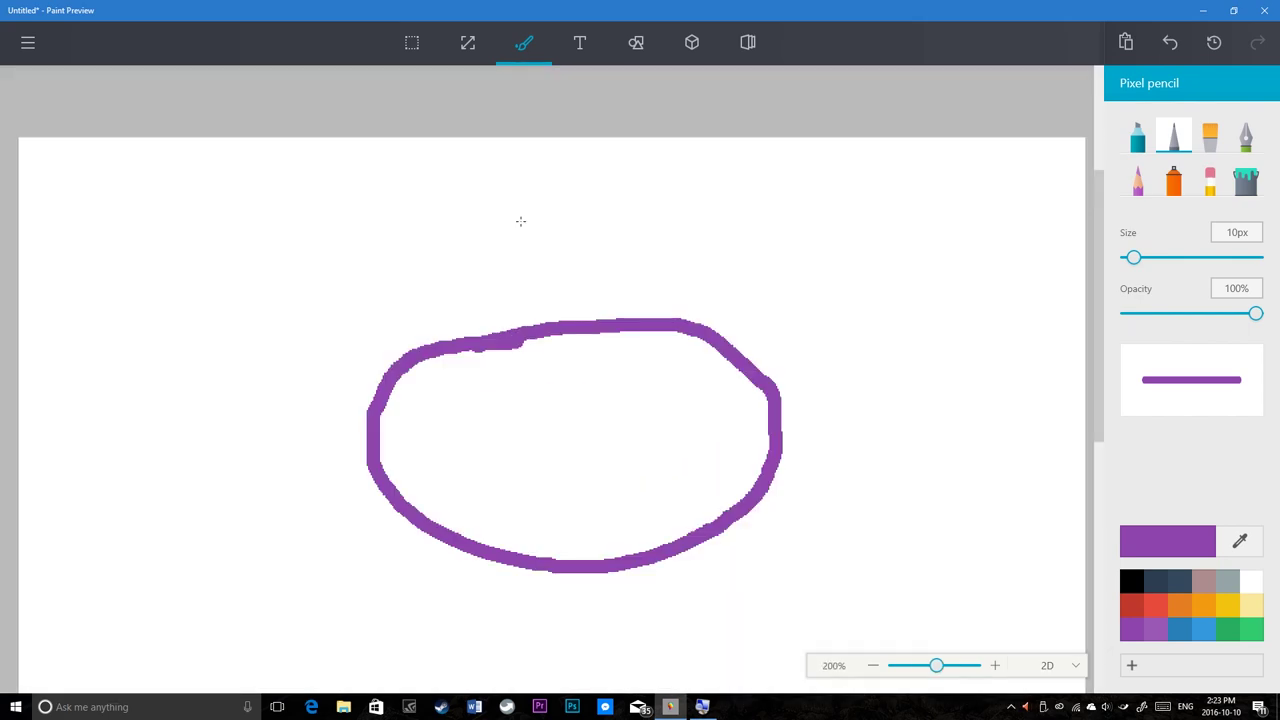
{"action": "scroll", "coordinate": [520, 220], "scroll_direction": "down", "scroll_amount": 1}
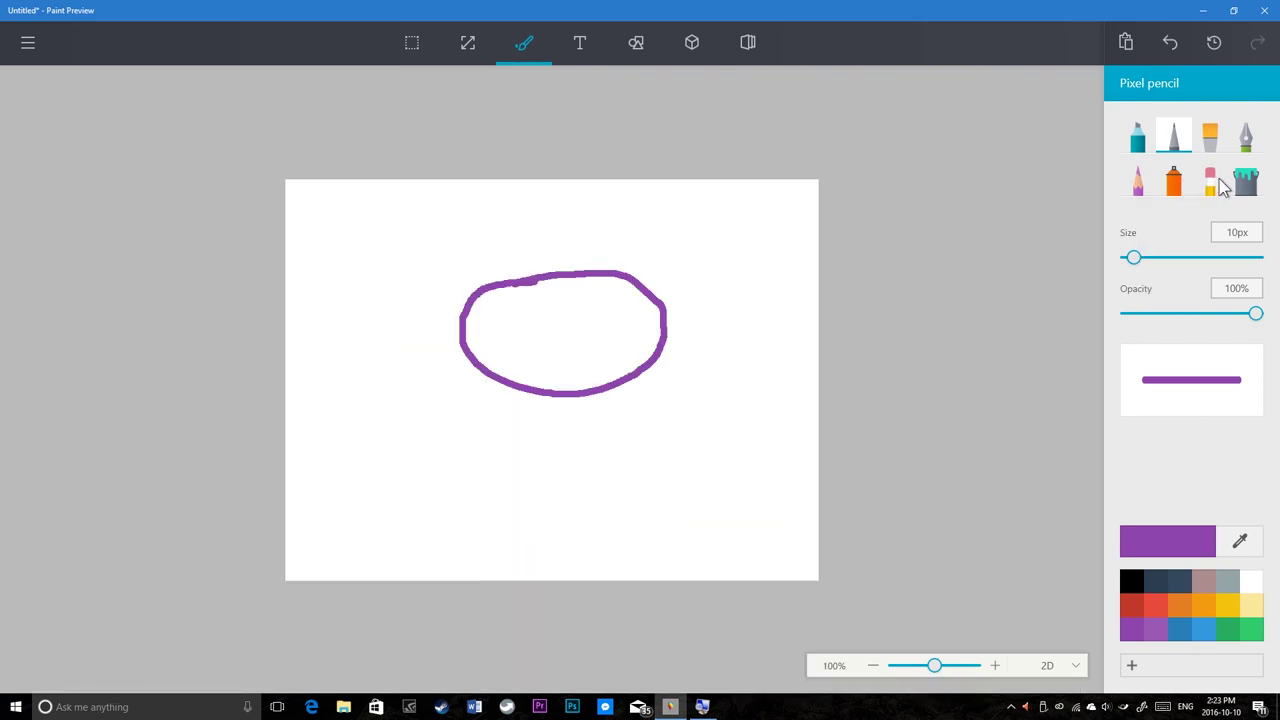
{"action": "left_click", "coordinate": [1244, 180]}
{"action": "left_click", "coordinate": [591, 323]}
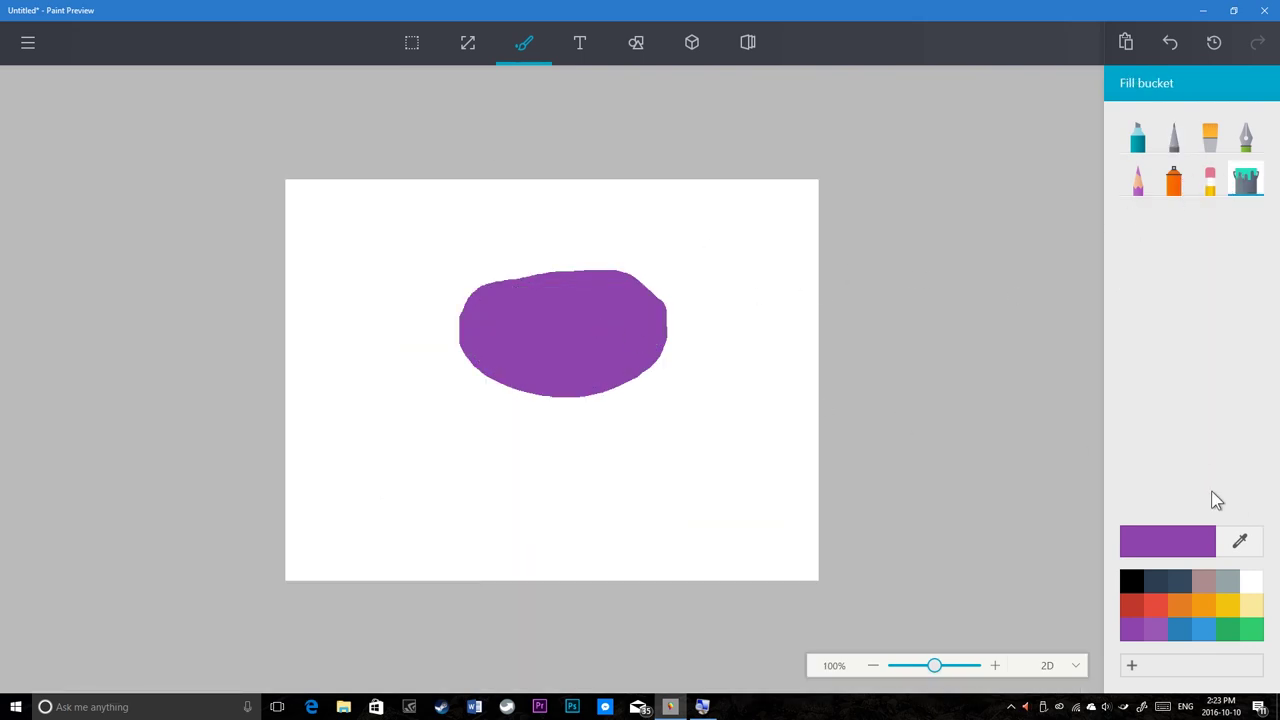
{"action": "key", "text": "ctrl+z"}
{"action": "key", "text": "ctrl+z"}
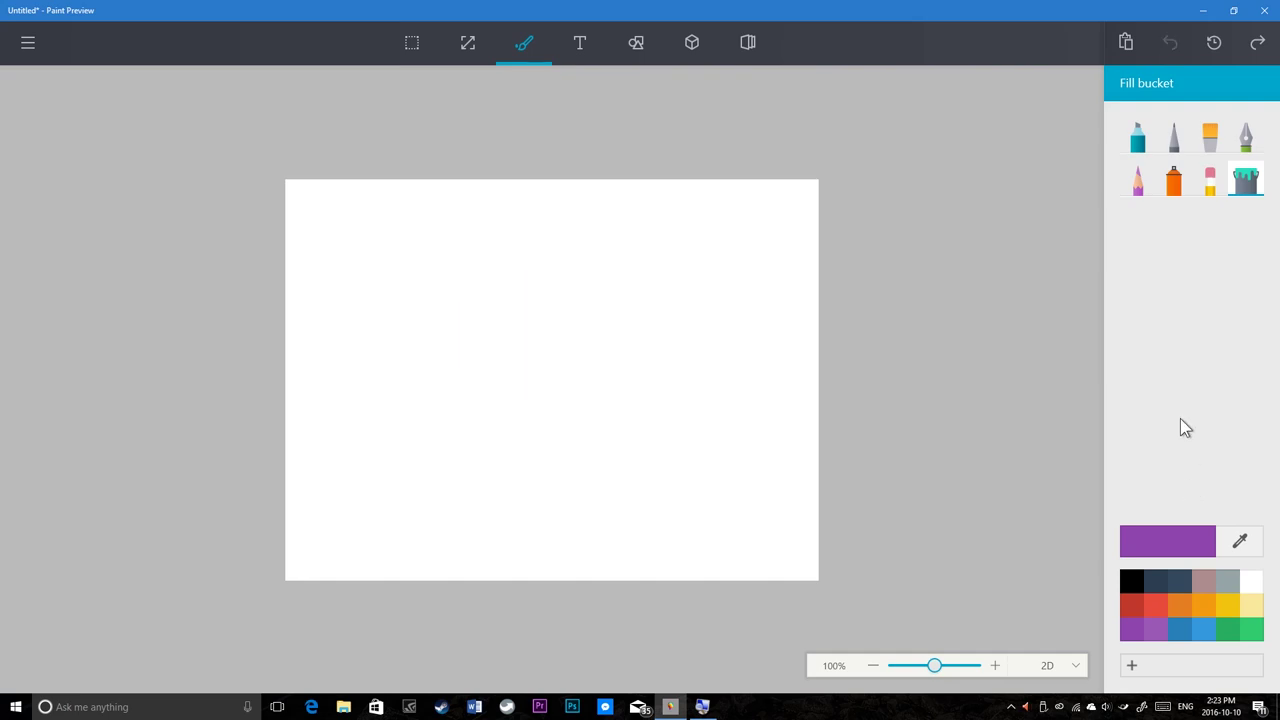
{"action": "left_click", "coordinate": [1178, 140]}
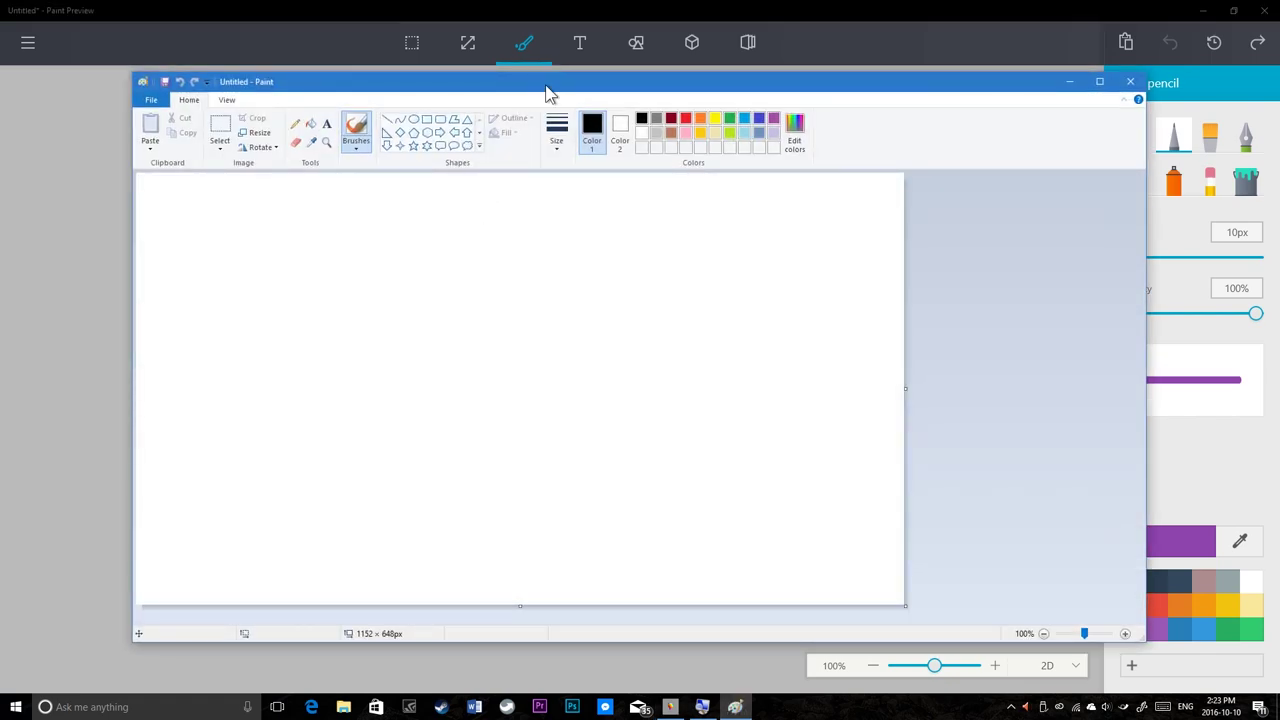
In classic Paint, draw a closed black loop, fill it solid black, then undo the fill
{"action": "left_click_drag", "start_coordinate": [436, 211], "coordinate": [838, 291]}
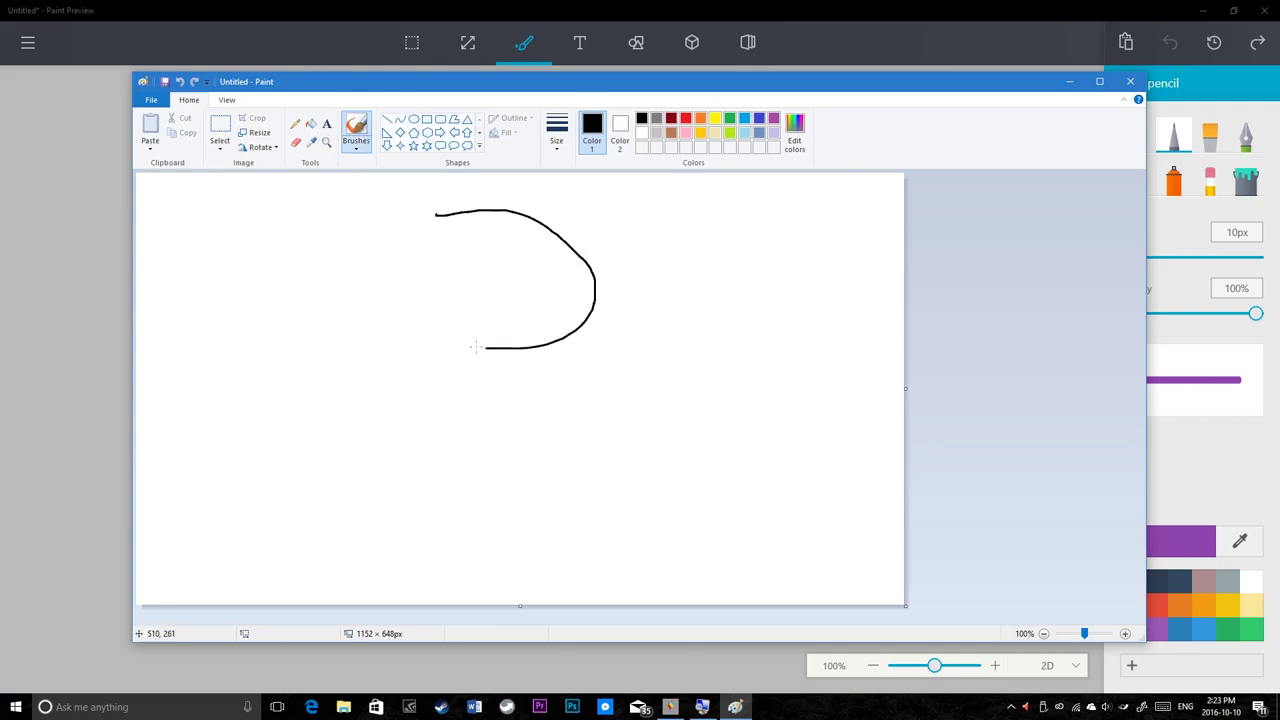
{"action": "key", "text": "ctrl+z"}
{"action": "mouse_move", "coordinate": [557, 281]}
{"action": "left_mouse_down"}
{"action": "mouse_move", "coordinate": [738, 374]}
{"action": "mouse_move", "coordinate": [523, 298]}
{"action": "left_mouse_up"}
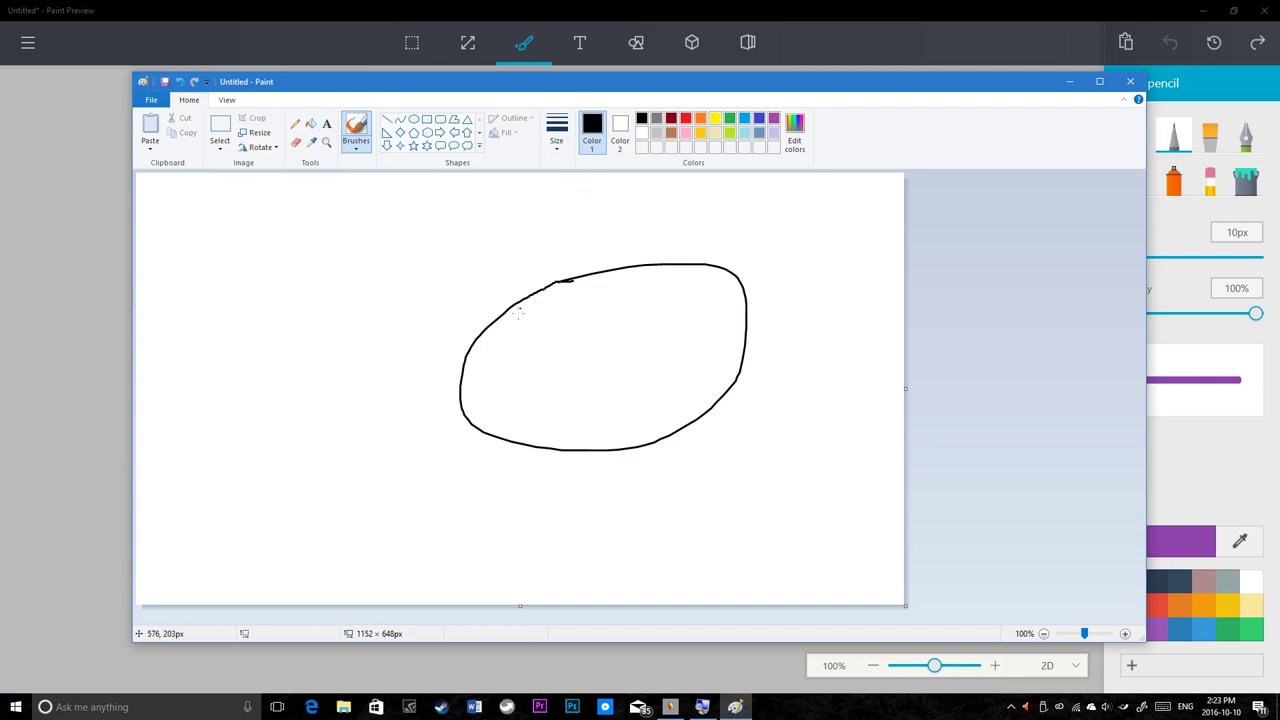
{"action": "left_click", "coordinate": [311, 123]}
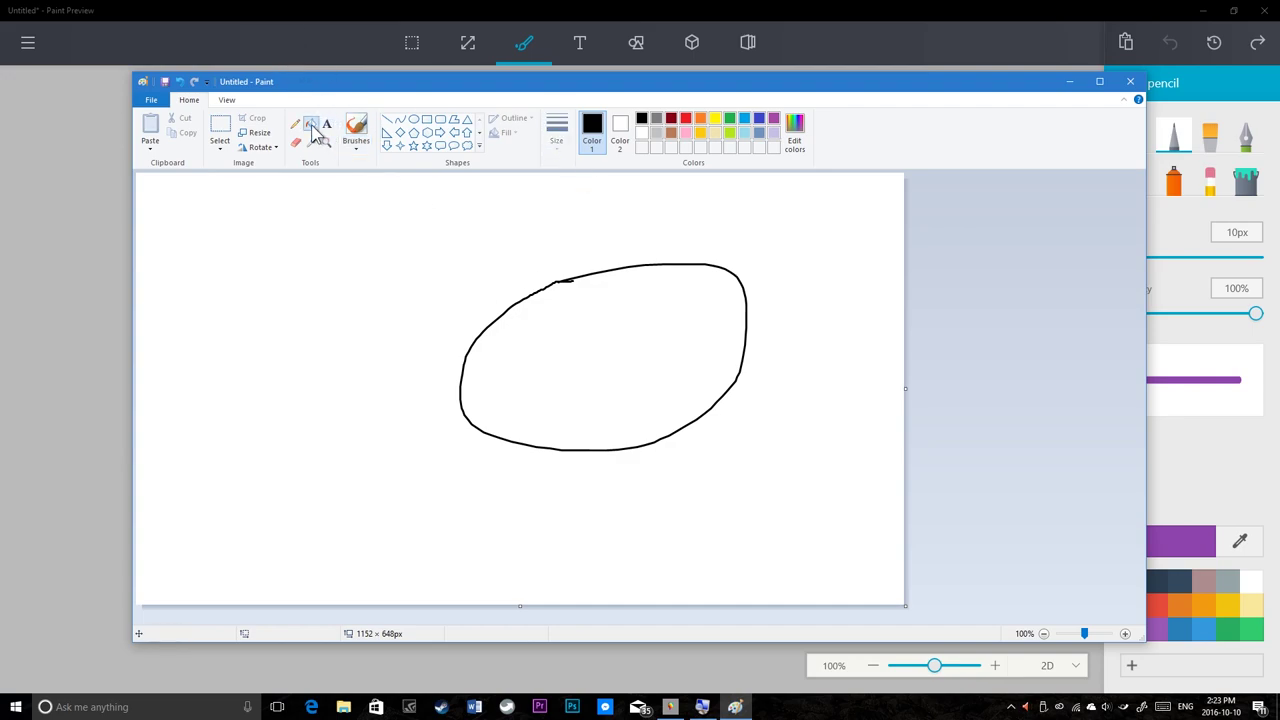
{"action": "left_click", "coordinate": [596, 298]}
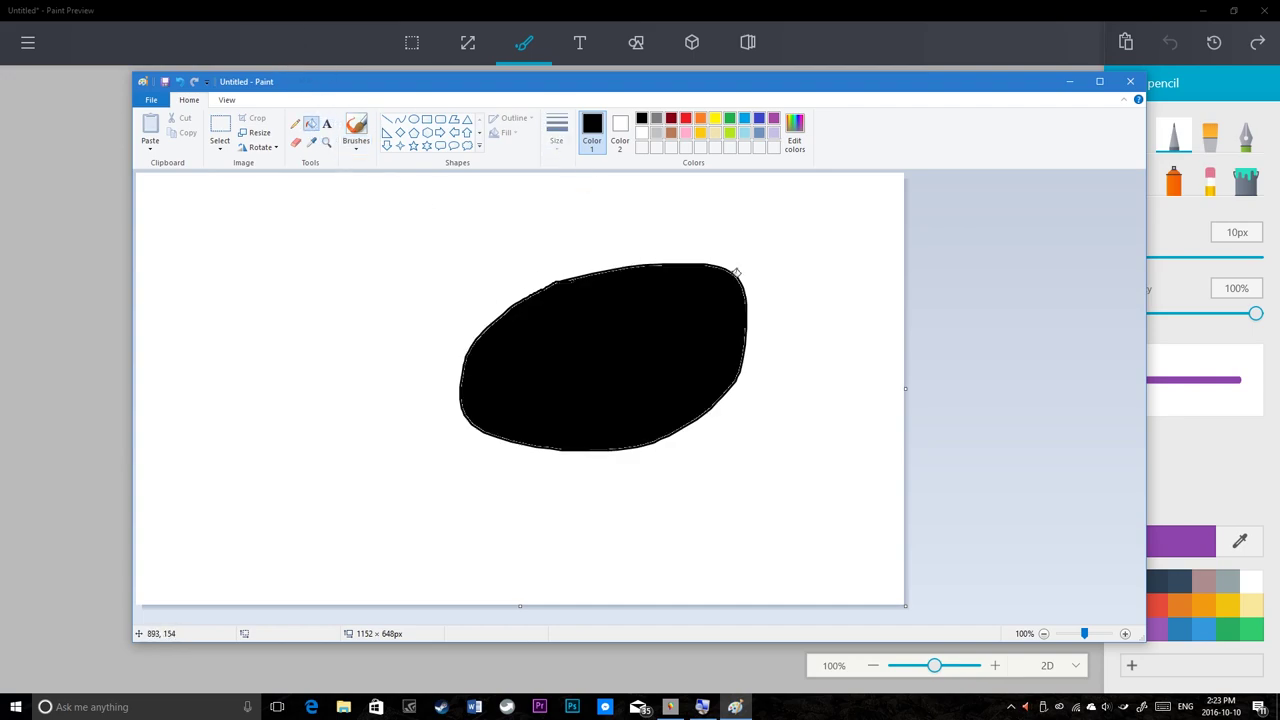
{"action": "scroll", "coordinate": [455, 336], "scroll_direction": "up", "scroll_amount": 1, "text": "ctrl"}
{"action": "scroll", "coordinate": [665, 316], "scroll_direction": "down", "scroll_amount": 2}
{"action": "scroll", "coordinate": [665, 316], "scroll_direction": "down", "scroll_amount": 2}
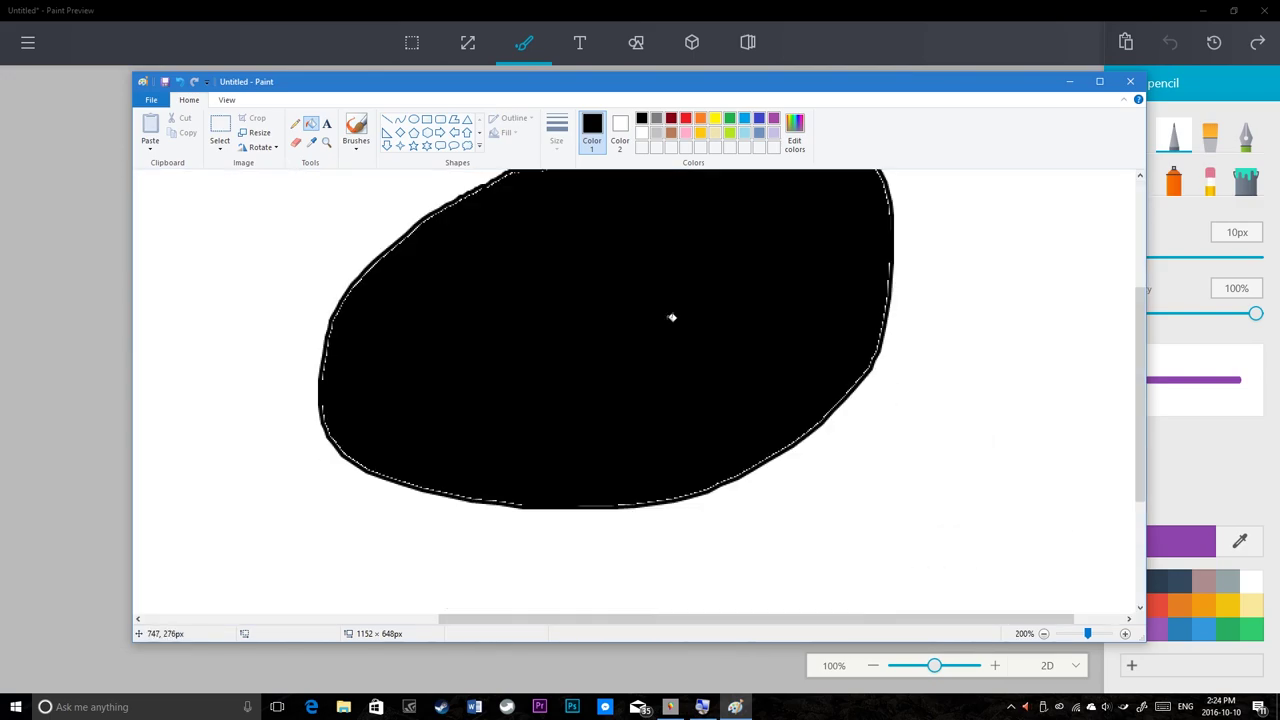
{"action": "key", "text": "ctrl+z"}
{"action": "key", "text": "ctrl+z"}
{"action": "scroll", "coordinate": [665, 316], "scroll_direction": "down", "scroll_amount": 1, "text": "ctrl"}
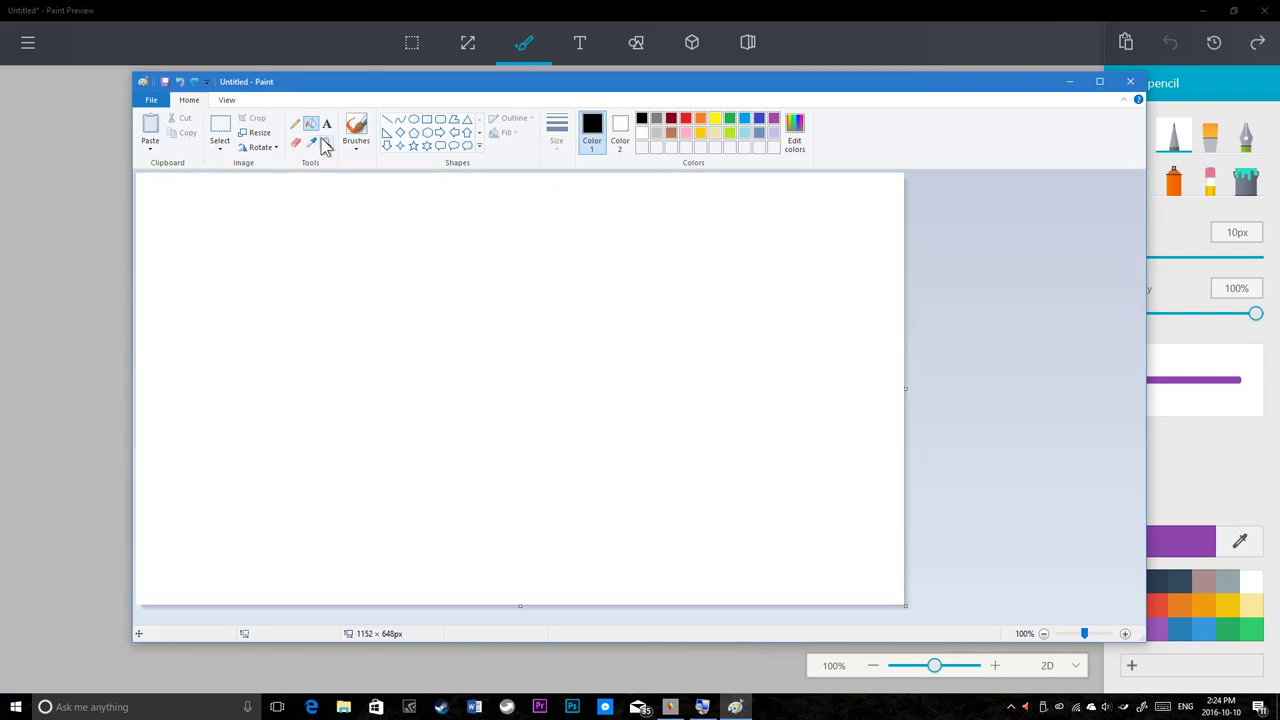
Set the Pencil to the thickest line width and sketch a thick black oval loop
{"action": "left_click", "coordinate": [297, 127]}
{"action": "left_click_drag", "start_coordinate": [369, 191], "coordinate": [340, 275]}
{"action": "key", "text": "ctrl+z"}
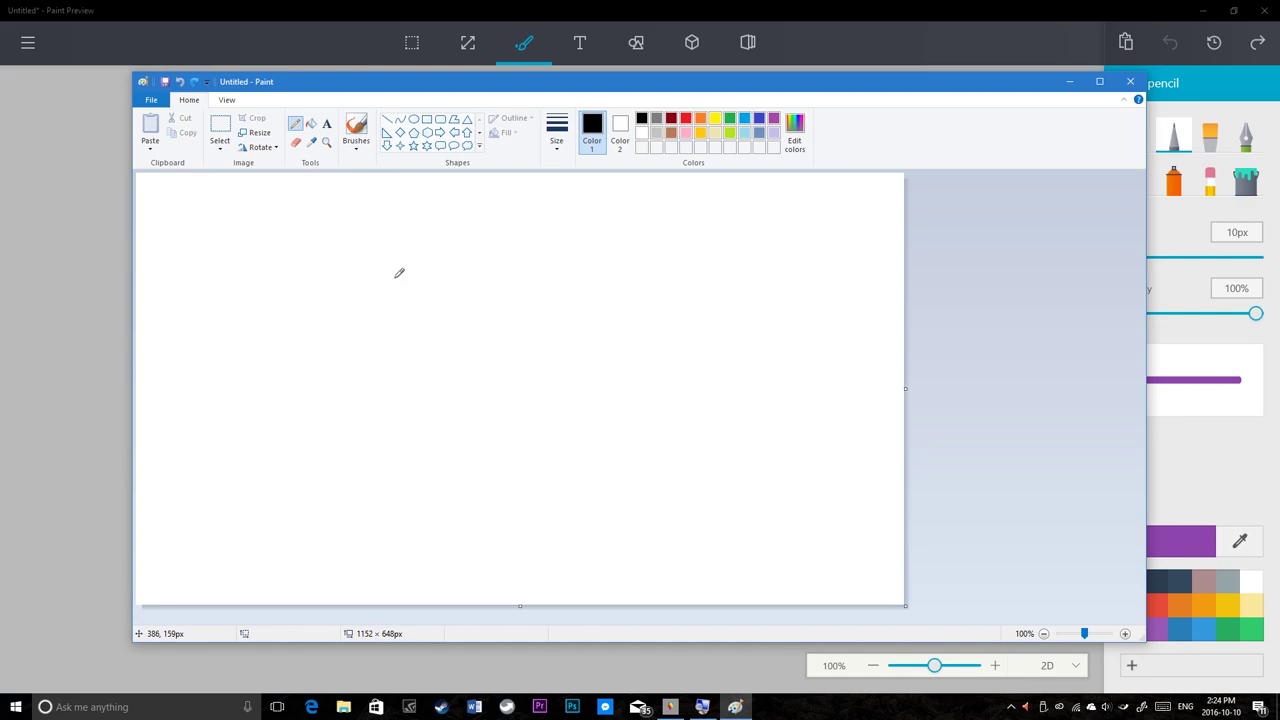
{"action": "left_click", "coordinate": [557, 132]}
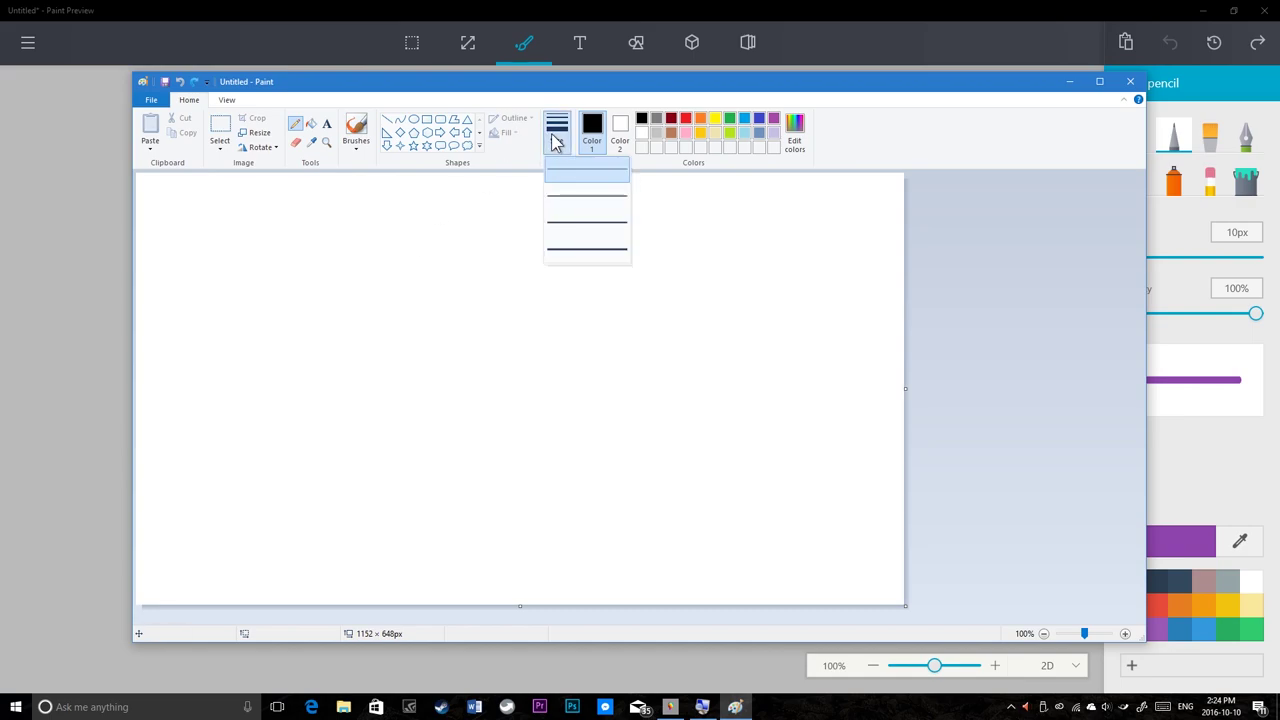
{"action": "left_click", "coordinate": [567, 251]}
{"action": "mouse_move", "coordinate": [440, 281]}
{"action": "left_mouse_down"}
{"action": "mouse_move", "coordinate": [433, 387]}
{"action": "mouse_move", "coordinate": [408, 376]}
{"action": "mouse_move", "coordinate": [625, 398]}
{"action": "mouse_move", "coordinate": [564, 280]}
{"action": "left_mouse_up"}
{"action": "key", "text": "ctrl+z"}
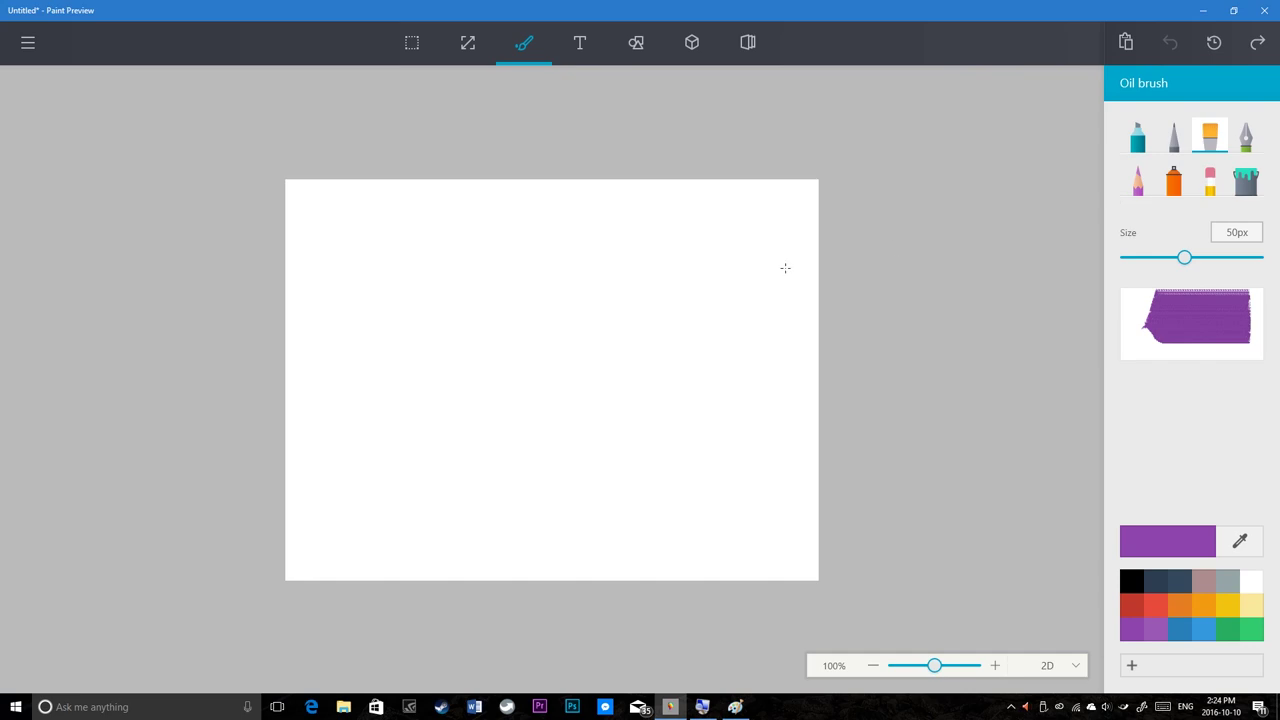
Paint large 50px purple Oil brush loops across the canvas, undoing and repainting them
{"action": "mouse_move", "coordinate": [785, 268]}
{"action": "left_mouse_down"}
{"action": "mouse_move", "coordinate": [643, 371]}
{"action": "mouse_move", "coordinate": [577, 297]}
{"action": "left_mouse_up"}
{"action": "key", "text": "ctrl+z"}
{"action": "mouse_move", "coordinate": [704, 248]}
{"action": "left_mouse_down"}
{"action": "mouse_move", "coordinate": [353, 285]}
{"action": "mouse_move", "coordinate": [517, 194]}
{"action": "mouse_move", "coordinate": [726, 234]}
{"action": "mouse_move", "coordinate": [771, 400]}
{"action": "mouse_move", "coordinate": [700, 486]}
{"action": "mouse_move", "coordinate": [474, 526]}
{"action": "mouse_move", "coordinate": [314, 489]}
{"action": "mouse_move", "coordinate": [446, 446]}
{"action": "mouse_move", "coordinate": [500, 412]}
{"action": "left_mouse_up"}
{"action": "key", "text": "ctrl+z"}
In classic Paint, pick a different brush type, draw long black strokes, and undo them
{"action": "key", "text": "alt+Tab"}
{"action": "left_click", "coordinate": [356, 140]}
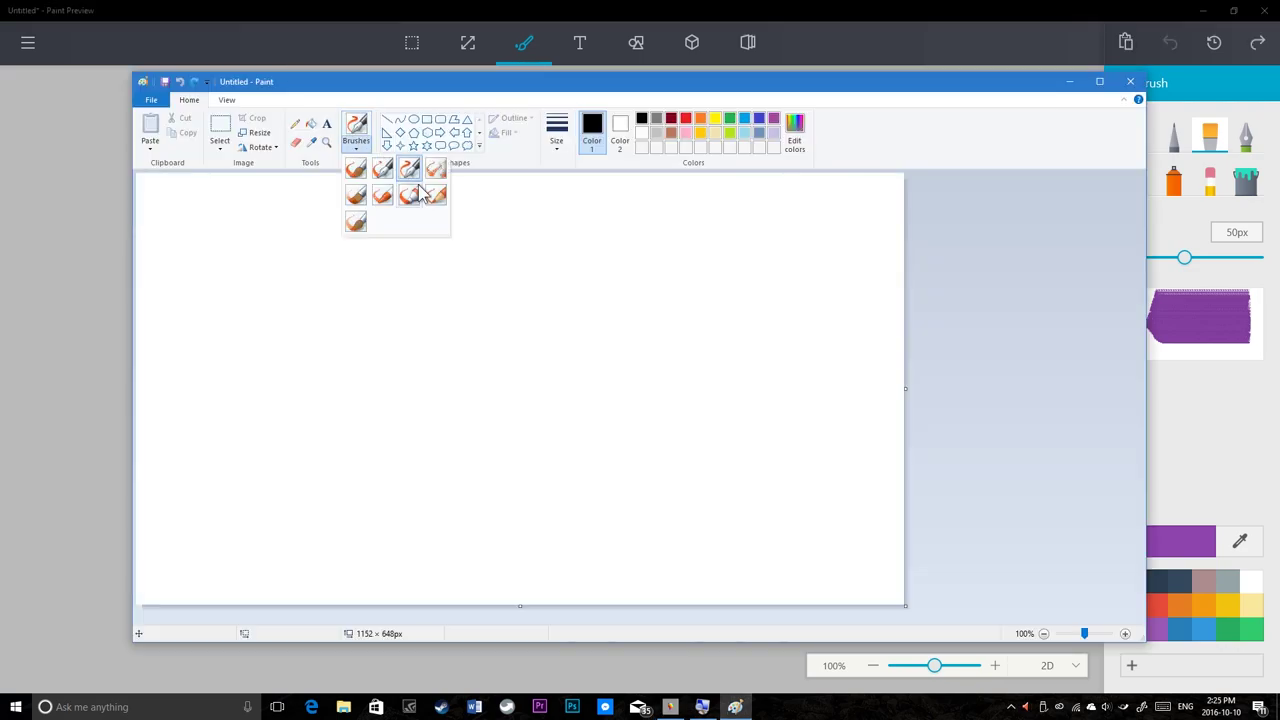
{"action": "left_click", "coordinate": [398, 170]}
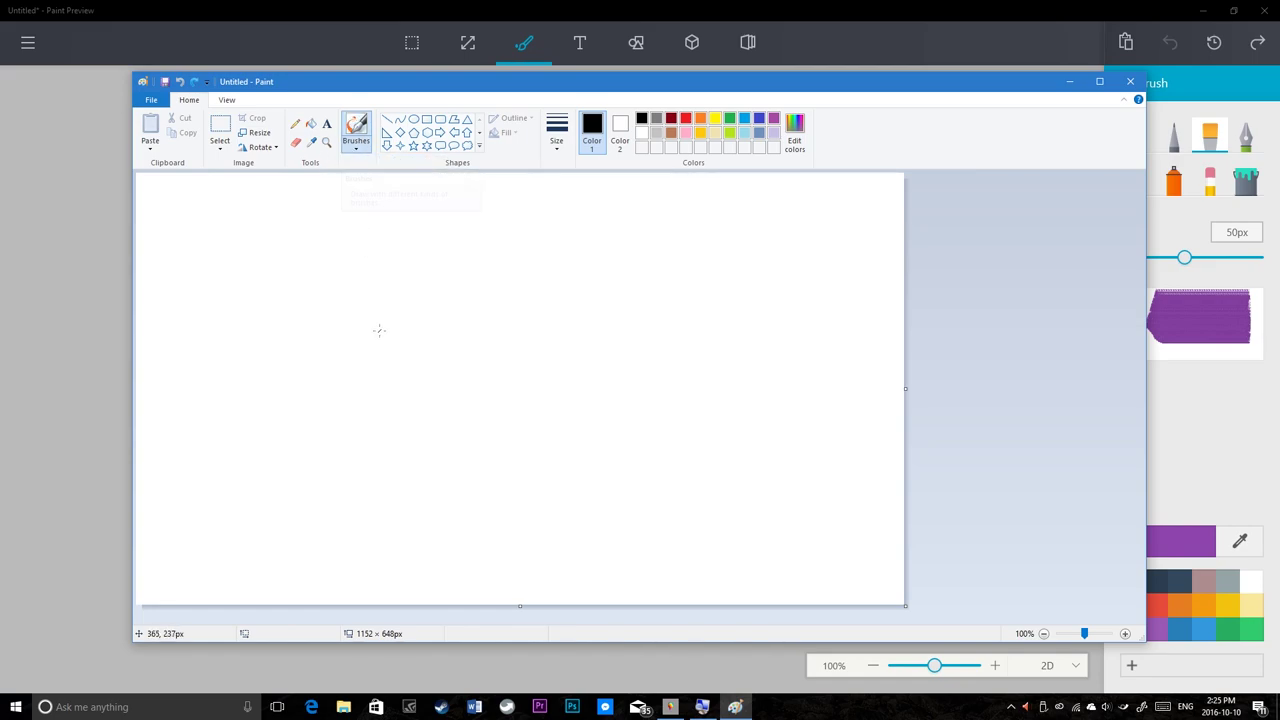
{"action": "mouse_move", "coordinate": [361, 319]}
{"action": "left_mouse_down"}
{"action": "mouse_move", "coordinate": [612, 378]}
{"action": "mouse_move", "coordinate": [777, 274]}
{"action": "left_mouse_up"}
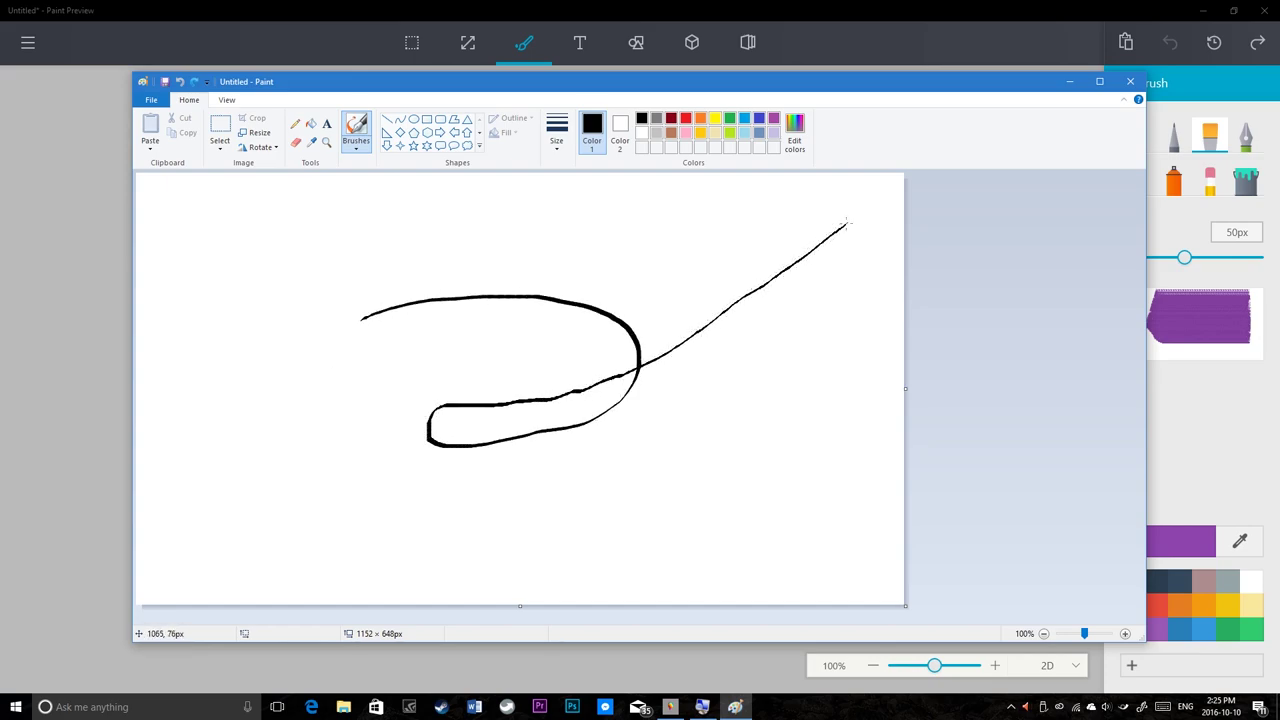
{"action": "mouse_move", "coordinate": [817, 222]}
{"action": "left_mouse_down"}
{"action": "mouse_move", "coordinate": [740, 215]}
{"action": "mouse_move", "coordinate": [698, 193]}
{"action": "mouse_move", "coordinate": [556, 340]}
{"action": "mouse_move", "coordinate": [370, 470]}
{"action": "mouse_move", "coordinate": [670, 240]}
{"action": "mouse_move", "coordinate": [343, 359]}
{"action": "left_mouse_up"}
{"action": "key", "text": "ctrl+z"}
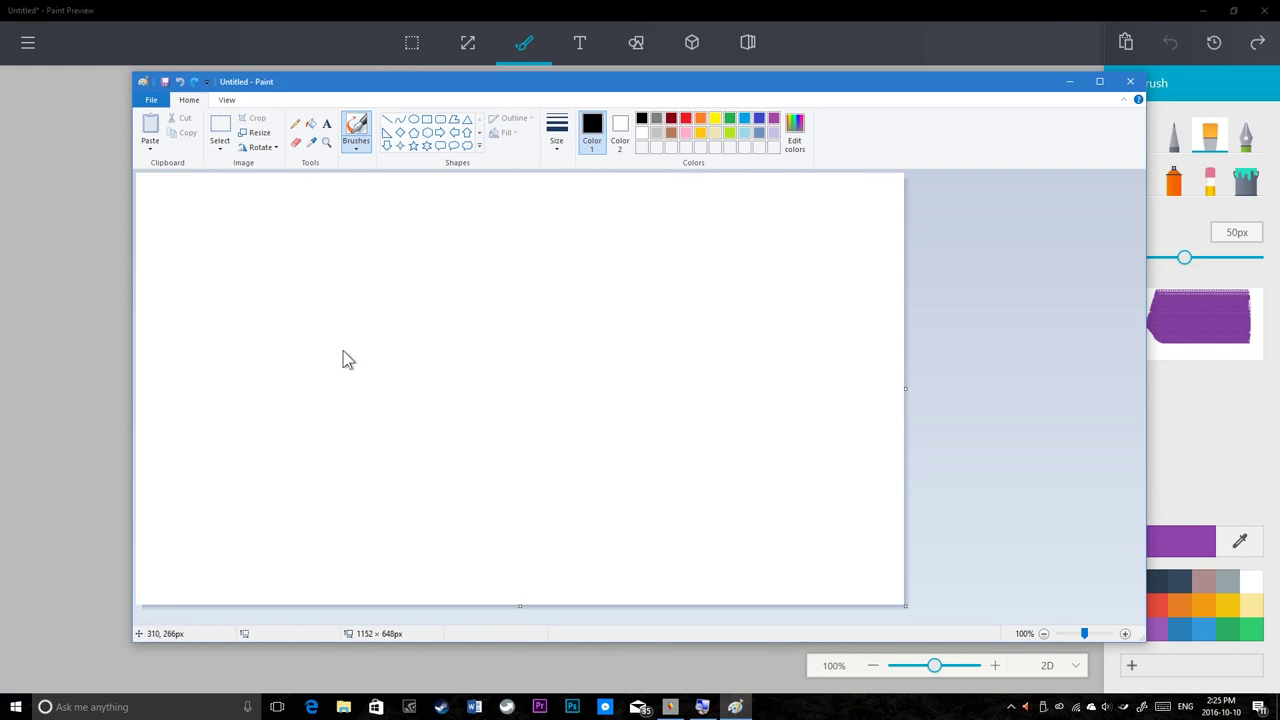
Try another brush type with an angled stroke, undo it, and return to Preview's Calligraphy pen
{"action": "left_click", "coordinate": [356, 145]}
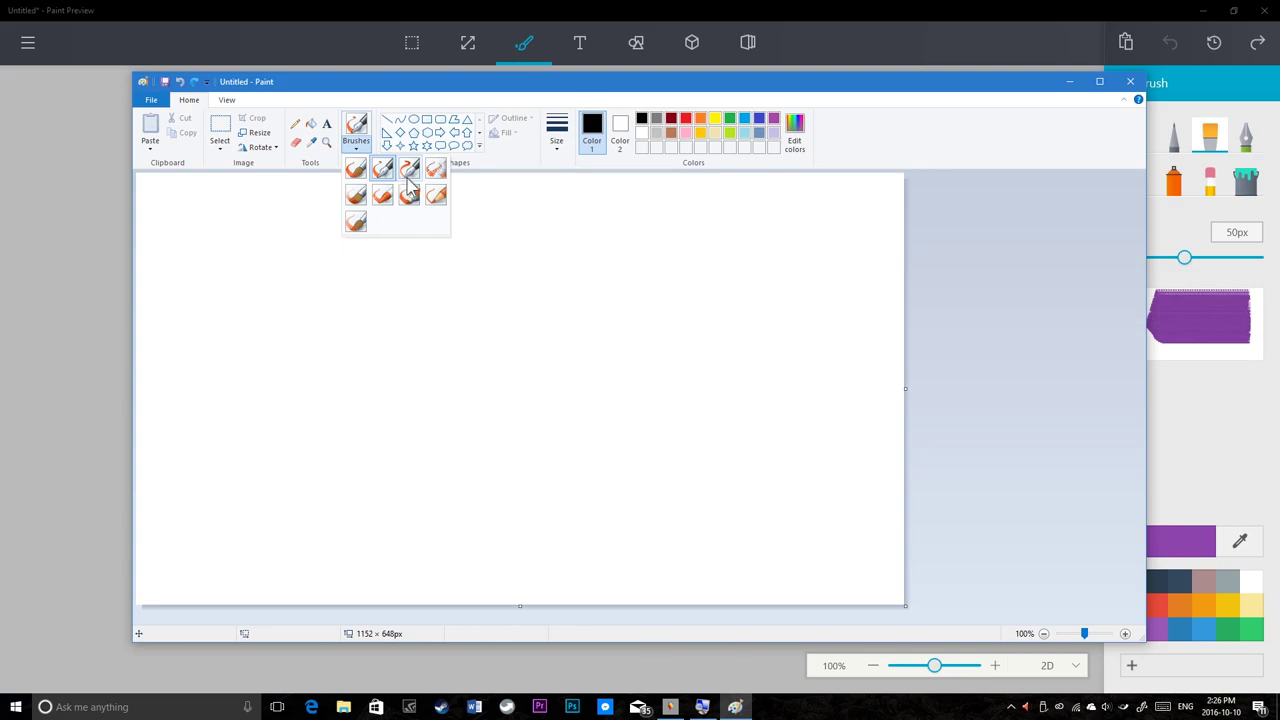
{"action": "left_click", "coordinate": [408, 172]}
{"action": "mouse_move", "coordinate": [506, 430]}
{"action": "left_mouse_down"}
{"action": "mouse_move", "coordinate": [700, 277]}
{"action": "mouse_move", "coordinate": [517, 186]}
{"action": "left_mouse_up"}
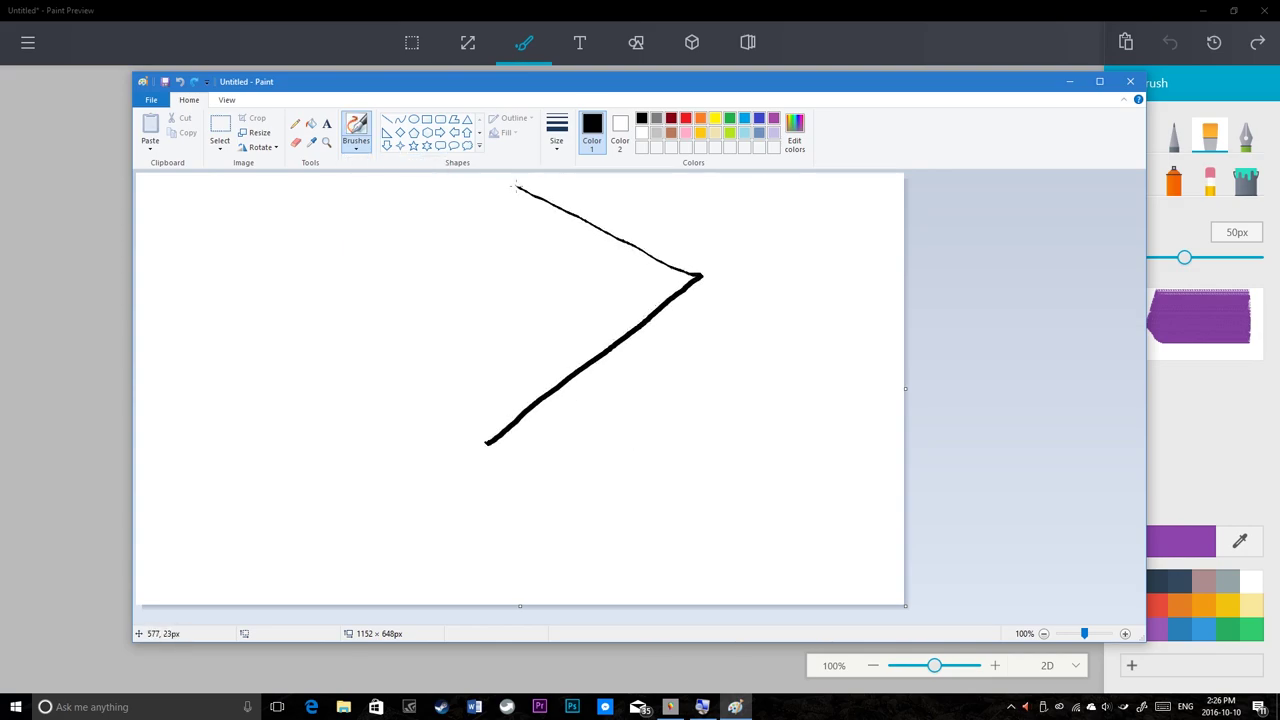
{"action": "key", "text": "ctrl+z"}
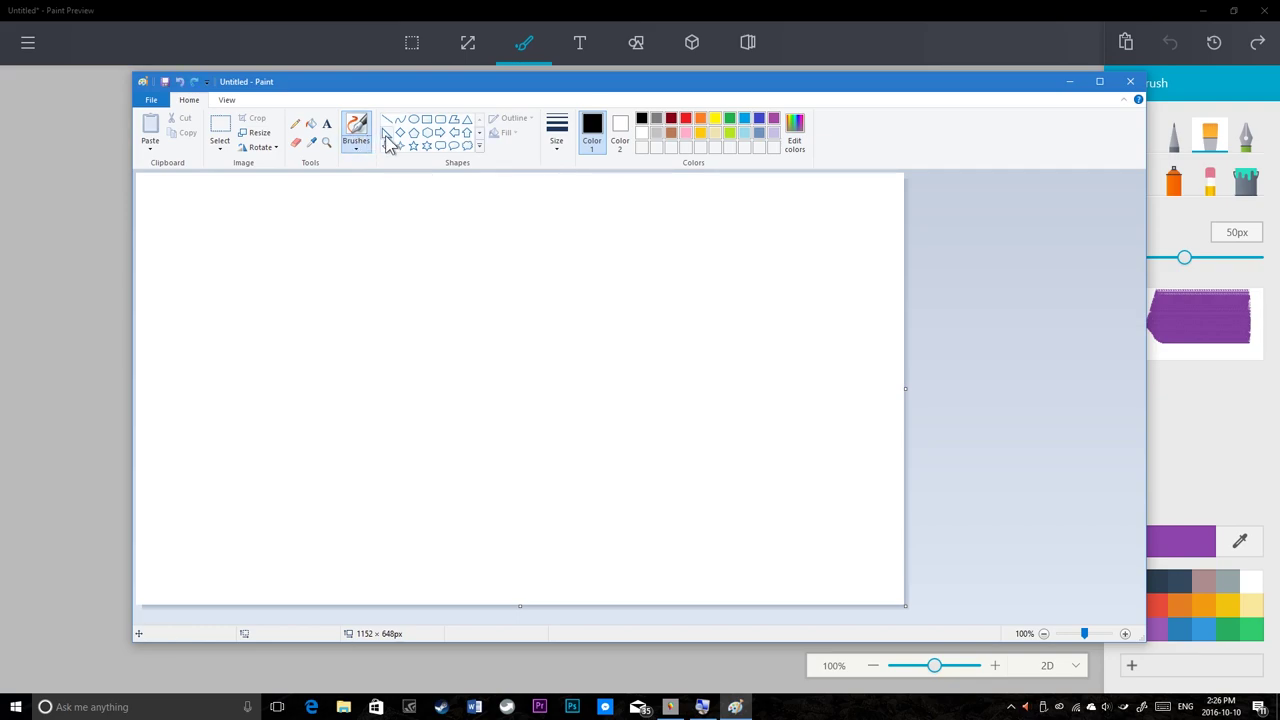
{"action": "left_click", "coordinate": [1069, 81]}
{"action": "left_click", "coordinate": [1250, 137]}
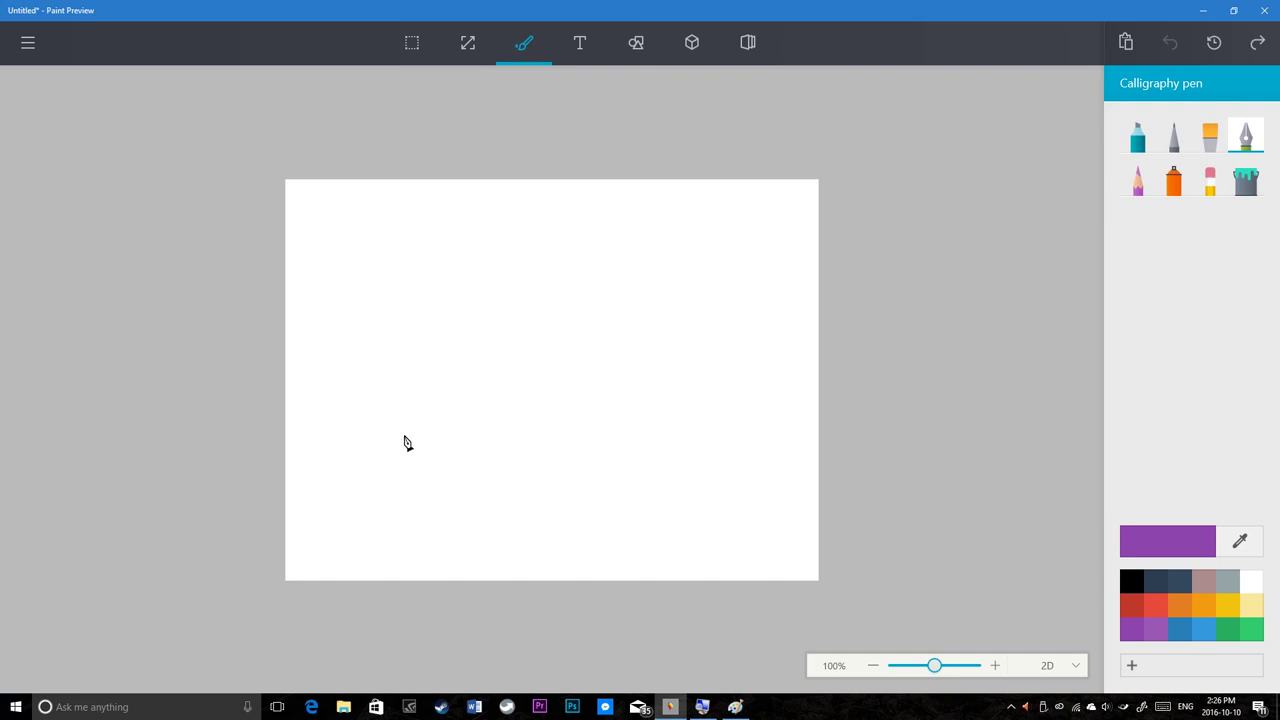
Write purple Calligraphy pen strokes and an M with a swoosh, undoing each attempt
{"action": "mouse_move", "coordinate": [401, 447]}
{"action": "left_mouse_down"}
{"action": "mouse_move", "coordinate": [551, 371]}
{"action": "mouse_move", "coordinate": [540, 446]}
{"action": "mouse_move", "coordinate": [560, 289]}
{"action": "mouse_move", "coordinate": [614, 363]}
{"action": "mouse_move", "coordinate": [509, 289]}
{"action": "mouse_move", "coordinate": [403, 266]}
{"action": "mouse_move", "coordinate": [446, 289]}
{"action": "mouse_move", "coordinate": [680, 274]}
{"action": "mouse_move", "coordinate": [471, 251]}
{"action": "mouse_move", "coordinate": [371, 274]}
{"action": "mouse_move", "coordinate": [720, 403]}
{"action": "mouse_move", "coordinate": [803, 274]}
{"action": "mouse_move", "coordinate": [709, 346]}
{"action": "mouse_move", "coordinate": [578, 272]}
{"action": "mouse_move", "coordinate": [354, 449]}
{"action": "mouse_move", "coordinate": [603, 511]}
{"action": "mouse_move", "coordinate": [414, 531]}
{"action": "mouse_move", "coordinate": [770, 488]}
{"action": "mouse_move", "coordinate": [671, 491]}
{"action": "mouse_move", "coordinate": [642, 467]}
{"action": "left_mouse_up"}
{"action": "key", "text": "ctrl+z"}
{"action": "mouse_move", "coordinate": [340, 380]}
{"action": "left_mouse_down"}
{"action": "mouse_move", "coordinate": [474, 282]}
{"action": "mouse_move", "coordinate": [552, 385]}
{"action": "mouse_move", "coordinate": [443, 380]}
{"action": "mouse_move", "coordinate": [497, 357]}
{"action": "mouse_move", "coordinate": [677, 380]}
{"action": "mouse_move", "coordinate": [670, 400]}
{"action": "mouse_move", "coordinate": [766, 357]}
{"action": "mouse_move", "coordinate": [666, 417]}
{"action": "left_mouse_up"}
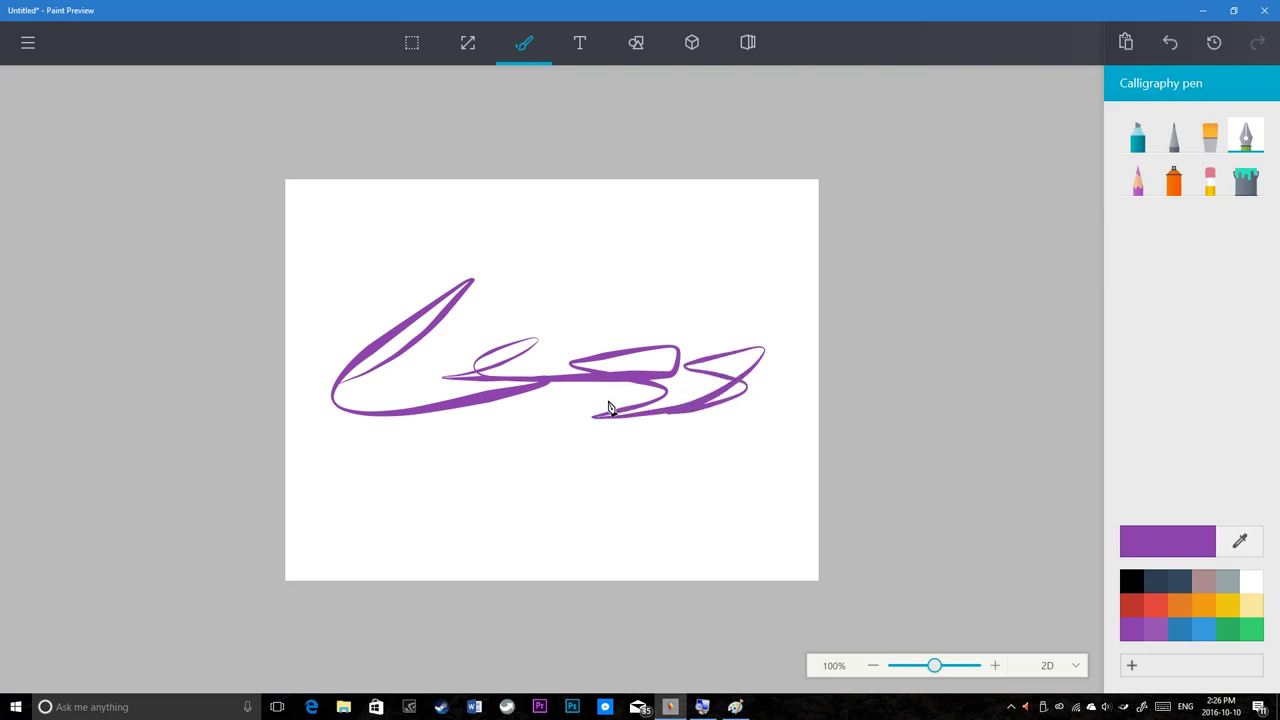
{"action": "key", "text": "ctrl+z"}
{"action": "mouse_move", "coordinate": [354, 401]}
{"action": "left_mouse_down"}
{"action": "mouse_move", "coordinate": [454, 331]}
{"action": "mouse_move", "coordinate": [437, 397]}
{"action": "mouse_move", "coordinate": [543, 274]}
{"action": "mouse_move", "coordinate": [557, 398]}
{"action": "mouse_move", "coordinate": [577, 366]}
{"action": "mouse_move", "coordinate": [617, 426]}
{"action": "mouse_move", "coordinate": [606, 362]}
{"action": "mouse_move", "coordinate": [684, 365]}
{"action": "left_mouse_up"}
{"action": "mouse_move", "coordinate": [728, 423]}
{"action": "left_mouse_down"}
{"action": "mouse_move", "coordinate": [651, 466]}
{"action": "mouse_move", "coordinate": [754, 397]}
{"action": "left_mouse_up"}
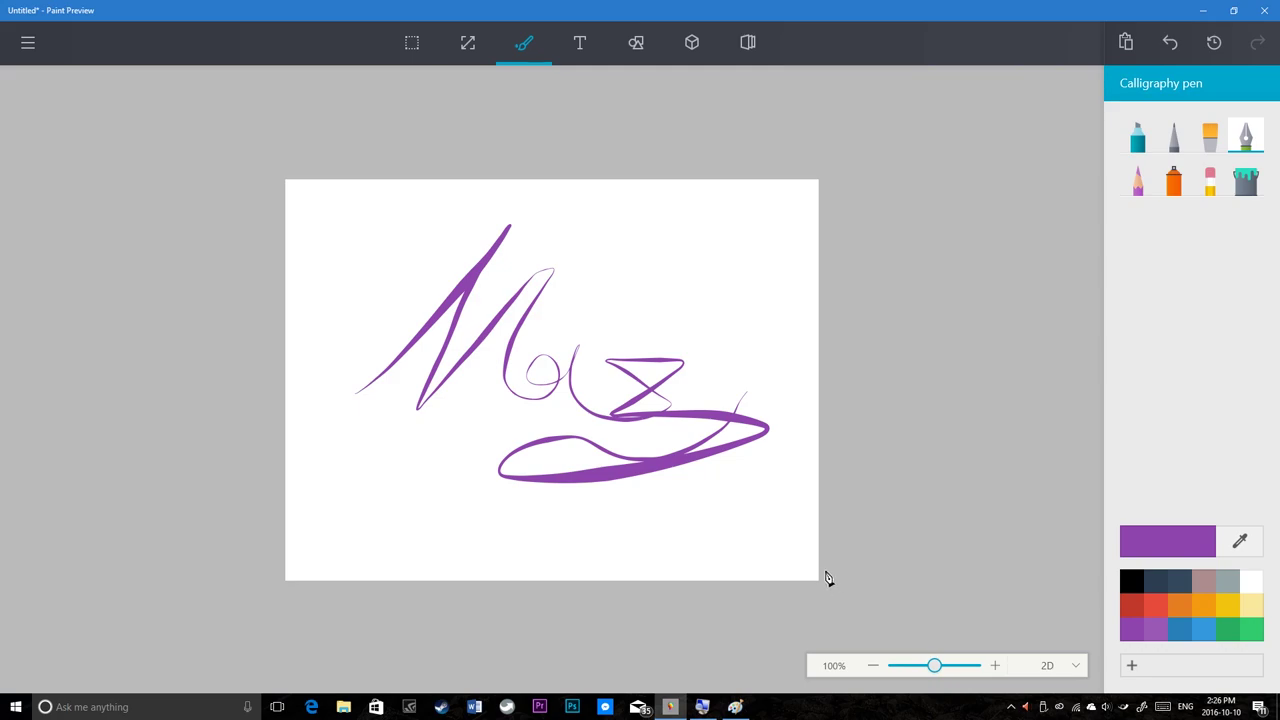
{"action": "key", "text": "ctrl+z"}
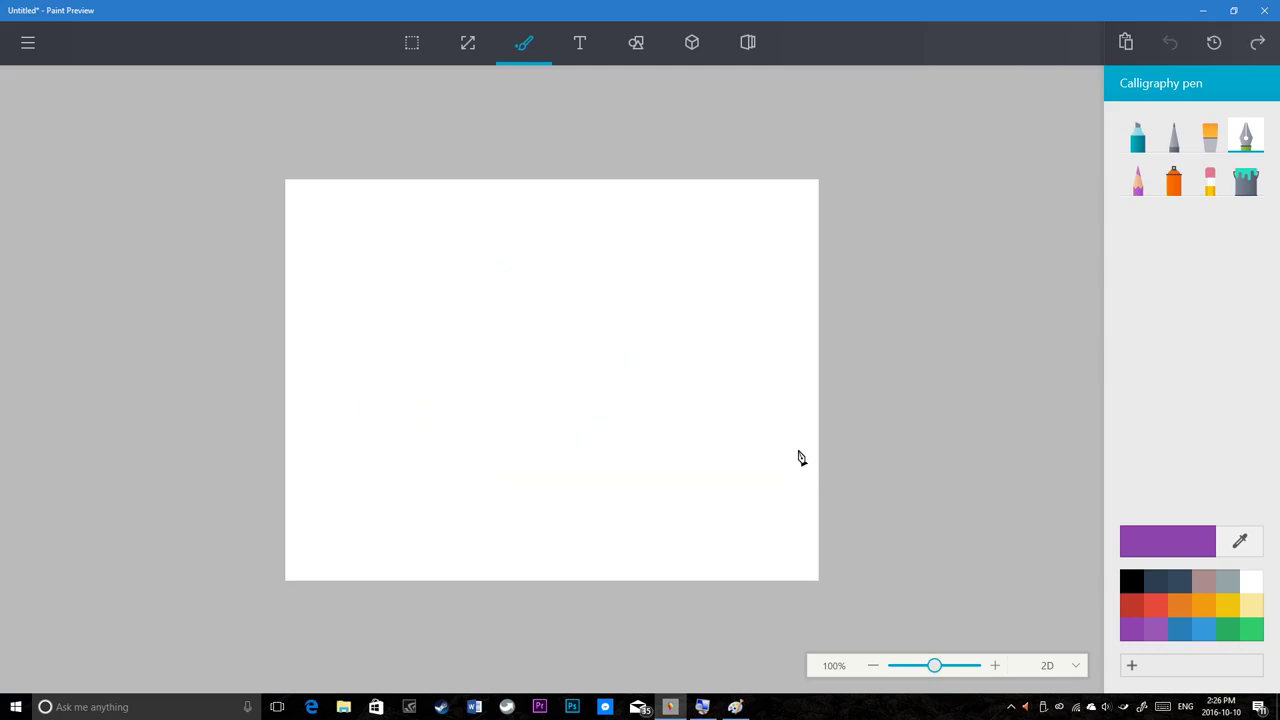
Set the Graphite pencil to 27px, test and undo a thick purple stroke, then switch to classic Paint
{"action": "left_click", "coordinate": [1137, 183]}
{"action": "mouse_move", "coordinate": [557, 350]}
{"action": "left_mouse_down"}
{"action": "mouse_move", "coordinate": [697, 334]}
{"action": "mouse_move", "coordinate": [563, 320]}
{"action": "mouse_move", "coordinate": [594, 340]}
{"action": "left_mouse_up"}
{"action": "key", "text": "ctrl+z"}
{"action": "left_click_drag", "start_coordinate": [1134, 262], "coordinate": [1157, 262]}
{"action": "mouse_move", "coordinate": [703, 316]}
{"action": "left_mouse_down"}
{"action": "mouse_move", "coordinate": [786, 340]}
{"action": "mouse_move", "coordinate": [643, 288]}
{"action": "mouse_move", "coordinate": [425, 360]}
{"action": "mouse_move", "coordinate": [640, 398]}
{"action": "mouse_move", "coordinate": [637, 449]}
{"action": "mouse_move", "coordinate": [740, 325]}
{"action": "mouse_move", "coordinate": [590, 360]}
{"action": "mouse_move", "coordinate": [662, 264]}
{"action": "left_mouse_up"}
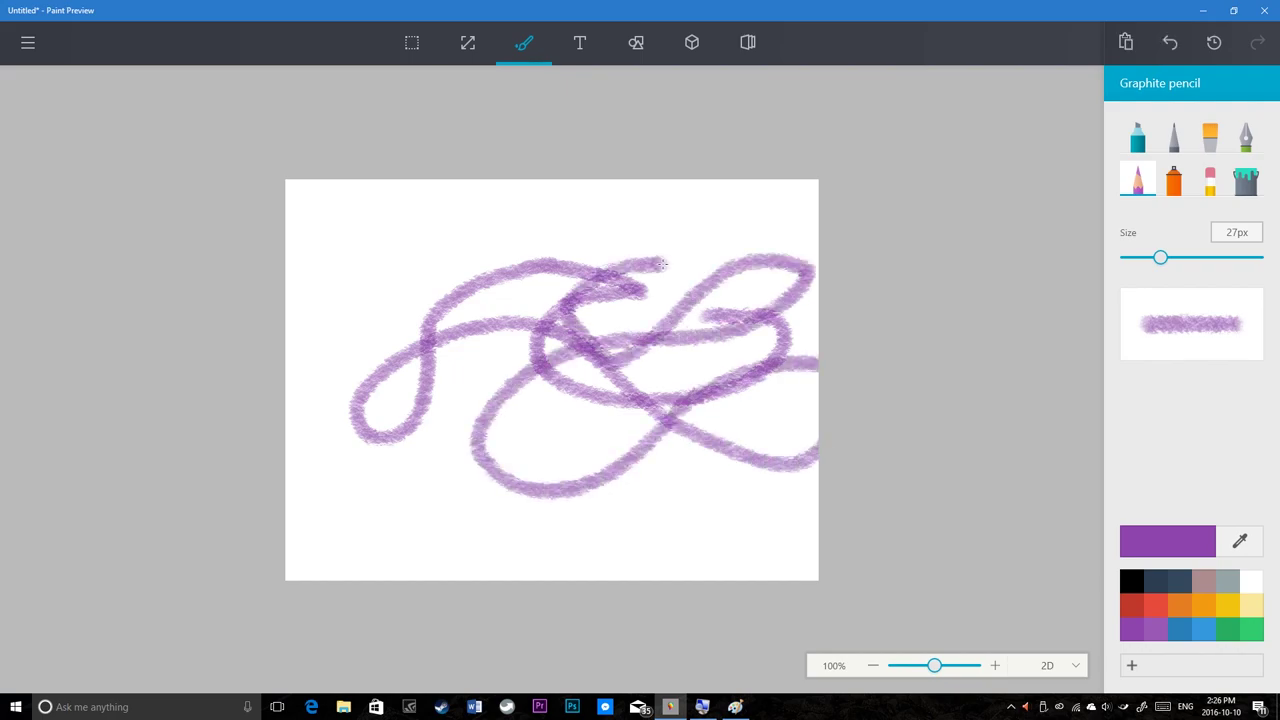
{"action": "key", "text": "ctrl+z"}
{"action": "key", "text": "alt+Tab"}
{"action": "left_click", "coordinate": [362, 144]}
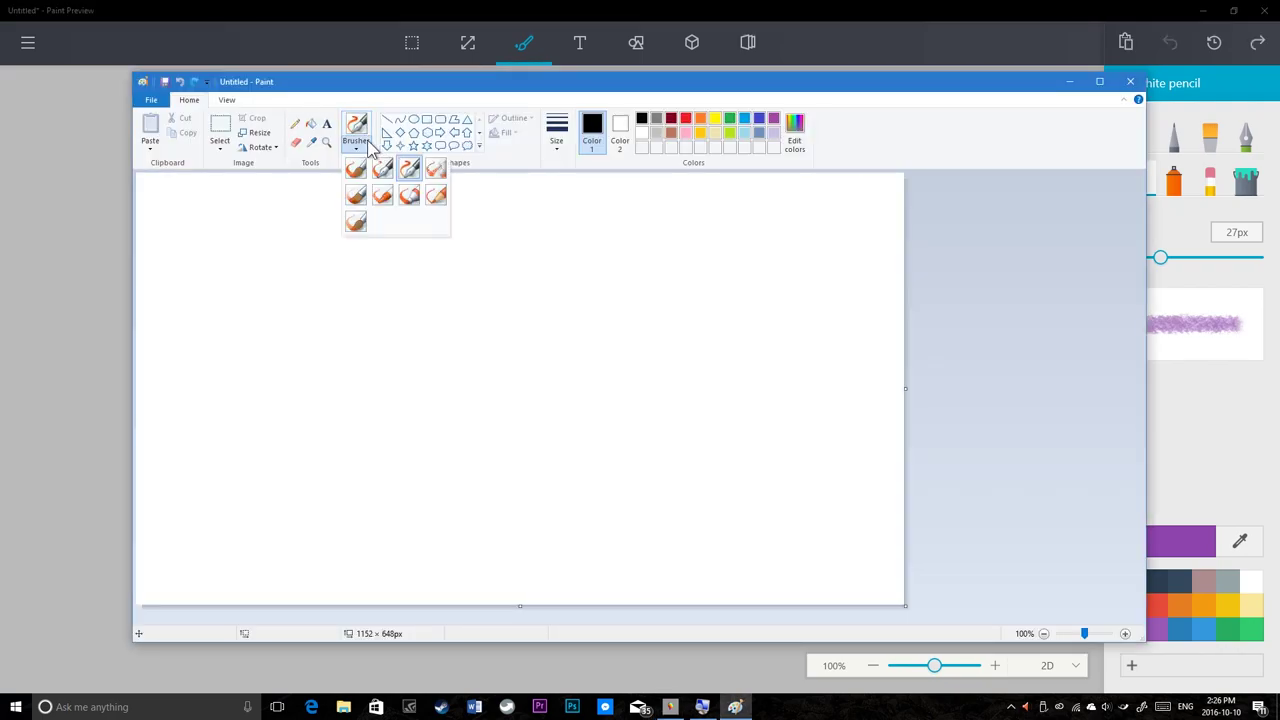
Try two classic Paint brush types: draw and undo a black loop, then draw grey curved strokes
{"action": "left_click", "coordinate": [410, 198]}
{"action": "mouse_move", "coordinate": [391, 257]}
{"action": "left_mouse_down"}
{"action": "mouse_move", "coordinate": [434, 354]}
{"action": "mouse_move", "coordinate": [391, 286]}
{"action": "left_mouse_up"}
{"action": "key", "text": "ctrl+z"}
{"action": "left_click", "coordinate": [356, 145]}
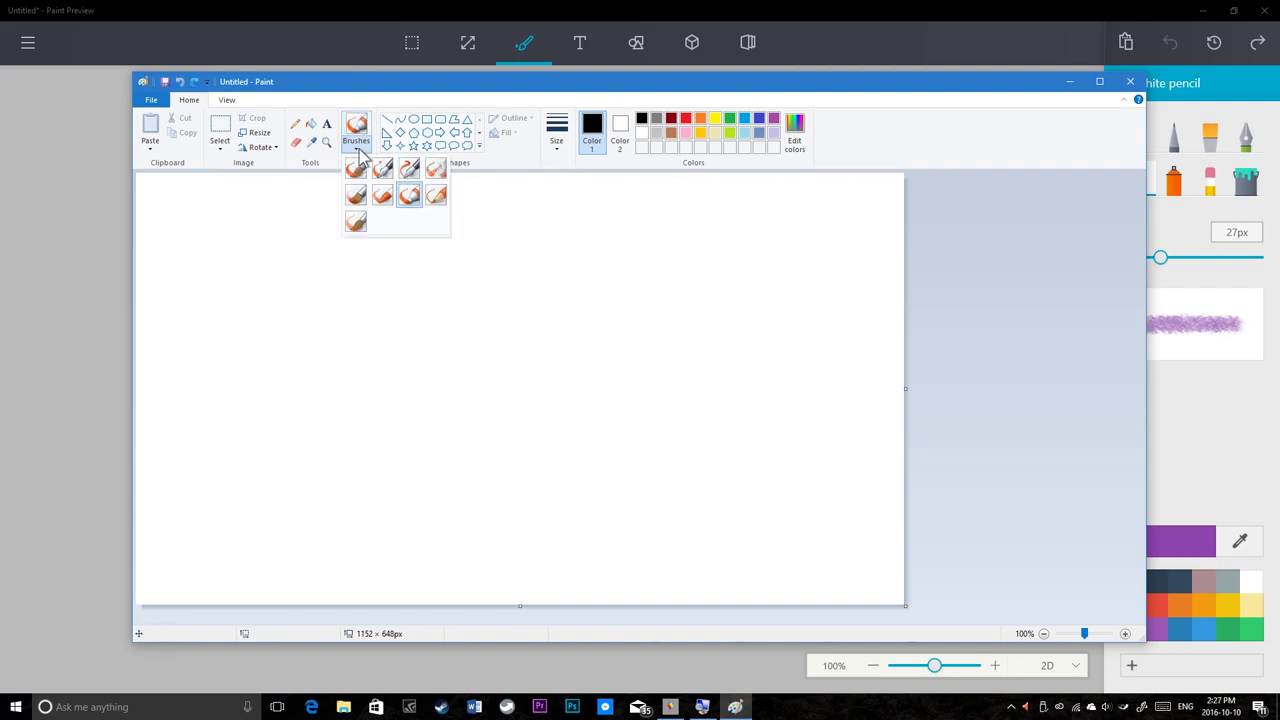
{"action": "left_click", "coordinate": [440, 198]}
{"action": "left_click_drag", "start_coordinate": [434, 271], "coordinate": [623, 303]}
{"action": "mouse_move", "coordinate": [675, 305]}
{"action": "left_mouse_down"}
{"action": "mouse_move", "coordinate": [505, 262]}
{"action": "mouse_move", "coordinate": [593, 235]}
{"action": "left_mouse_up"}
Pick another brush type such as Natural pencil, then return to Paint Preview
{"action": "left_click", "coordinate": [357, 140]}
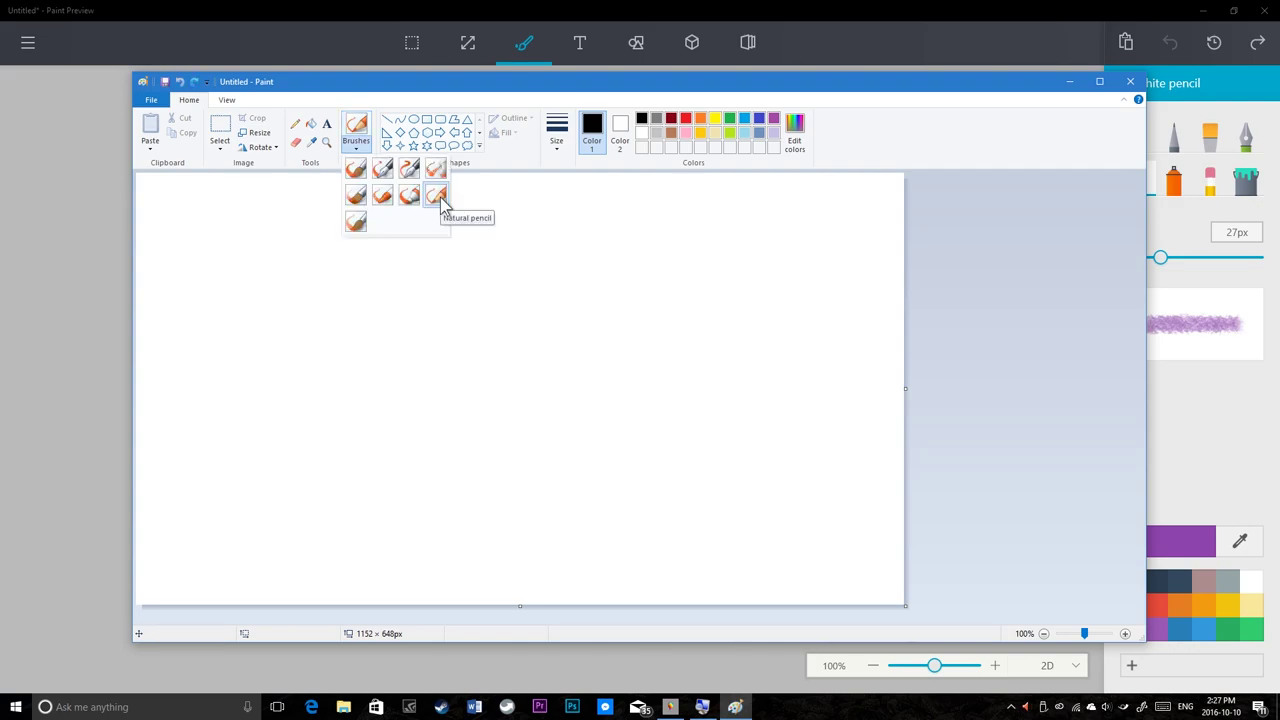
{"action": "left_click", "coordinate": [362, 218]}
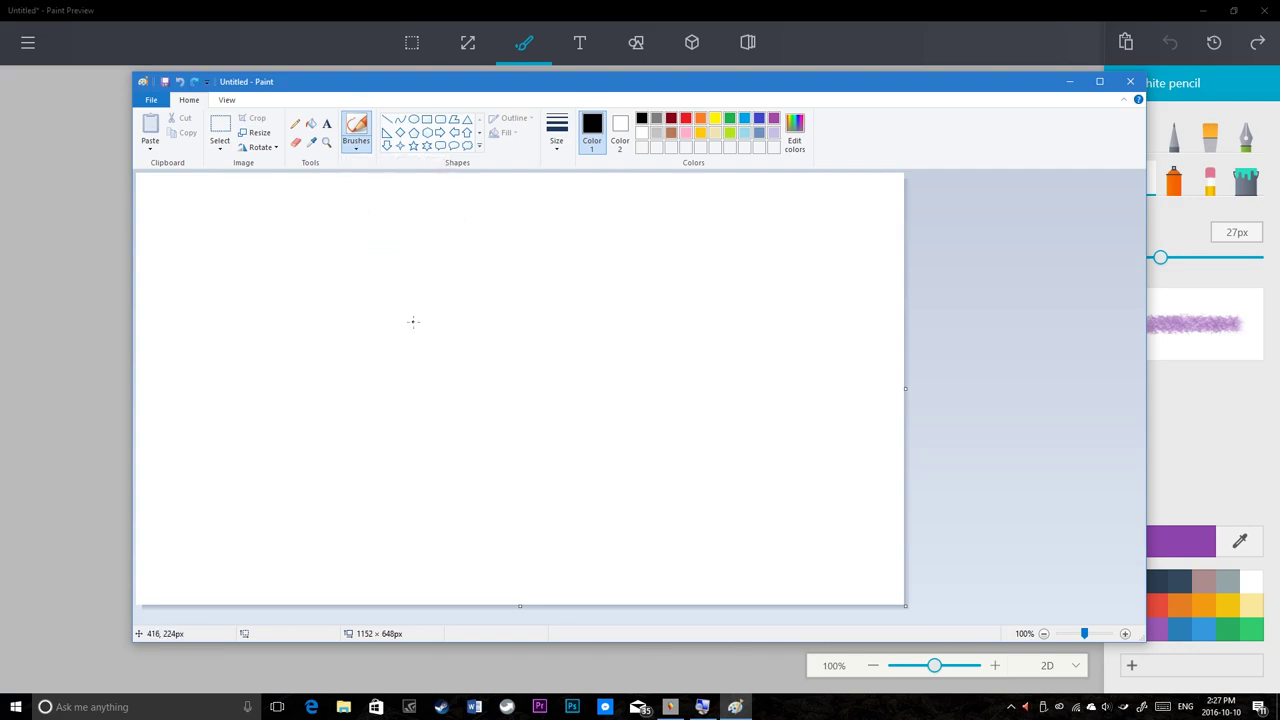
{"action": "key", "text": "alt+Tab"}
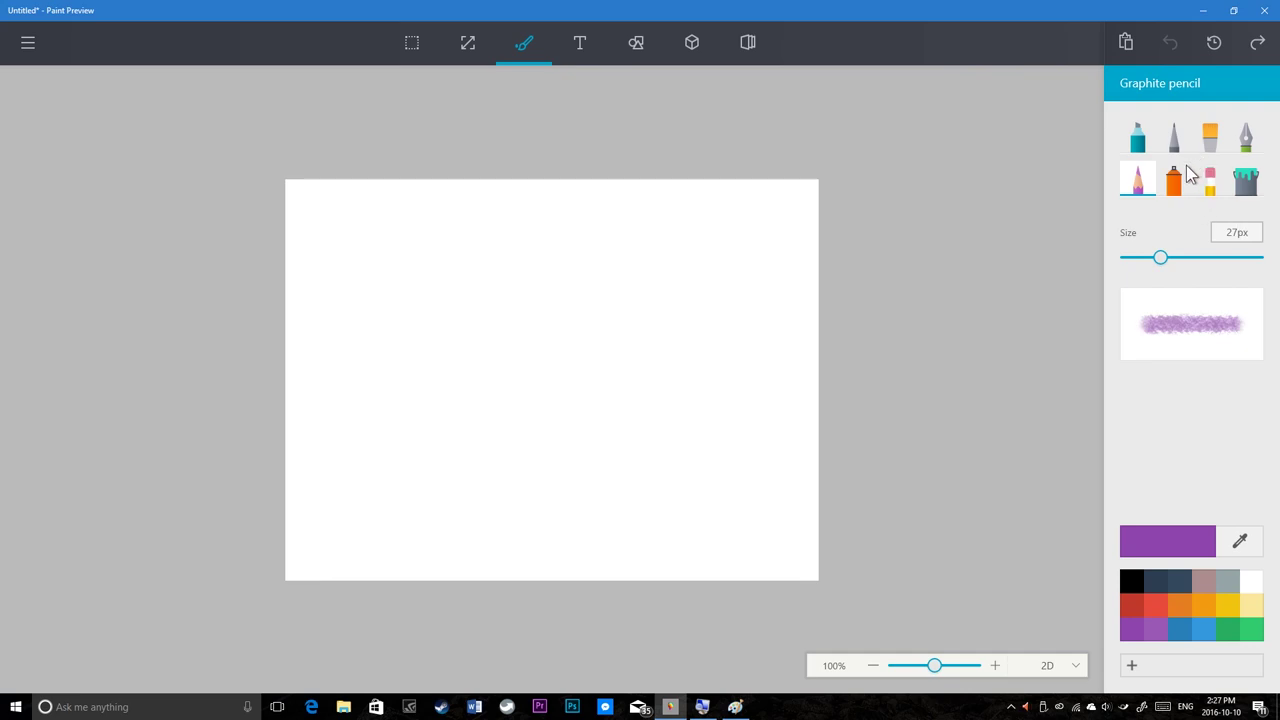
Spray large purple curves with the Spray can, then undo them
{"action": "left_click", "coordinate": [1180, 178]}
{"action": "left_click_drag", "start_coordinate": [561, 284], "coordinate": [688, 309]}
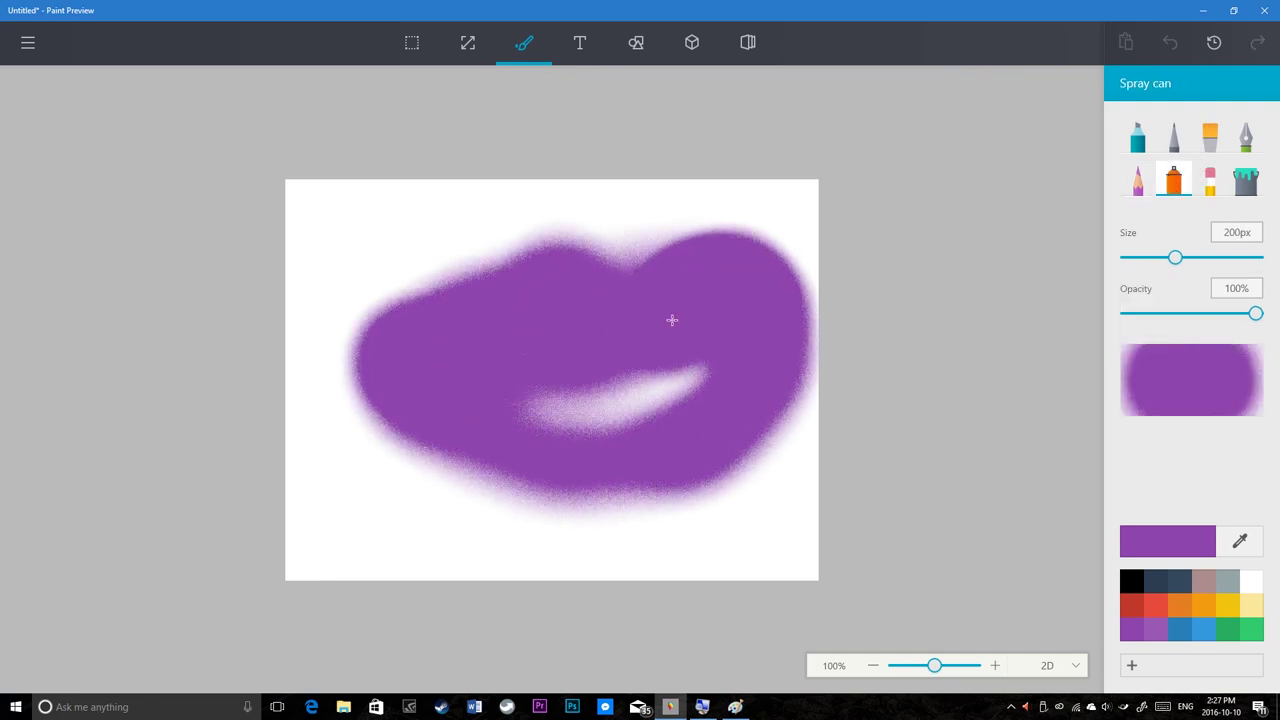
{"action": "left_click_drag", "start_coordinate": [688, 309], "coordinate": [500, 457]}
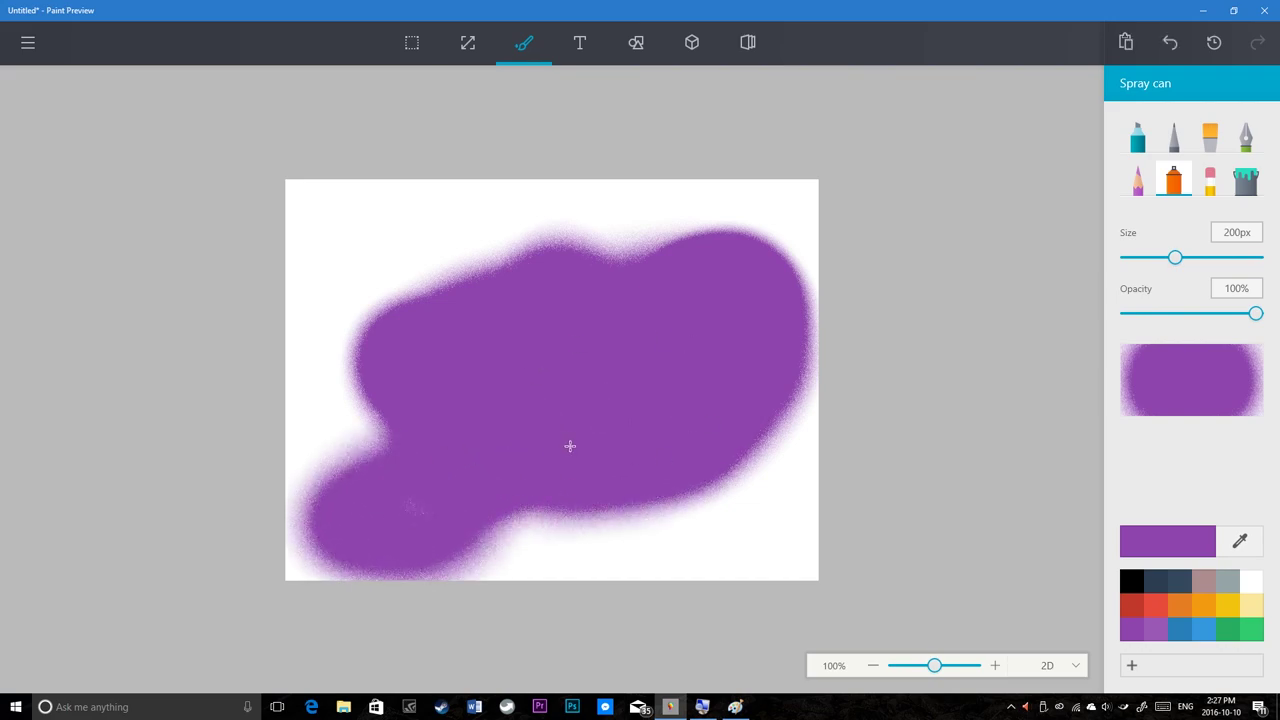
{"action": "key", "text": "ctrl+z"}
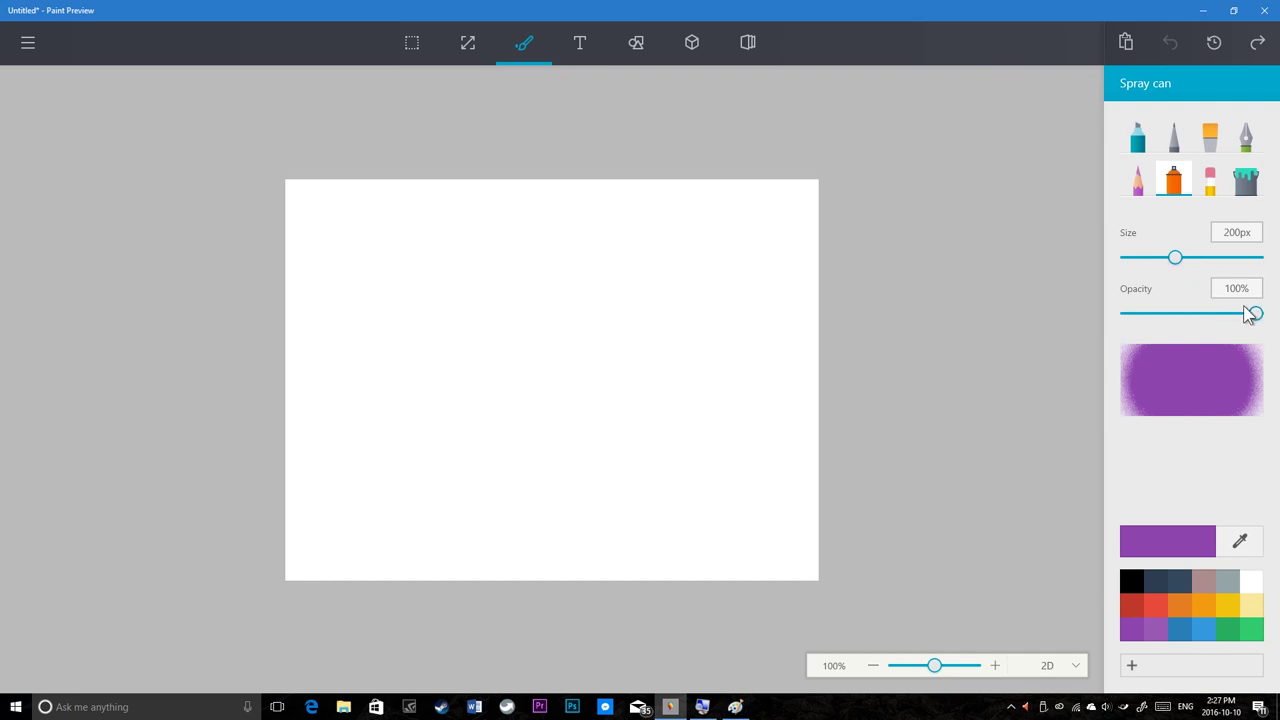
Test lower spray opacity, restore 100%, set size to 25px, and spray then undo a scribble
{"action": "mouse_move", "coordinate": [1256, 313]}
{"action": "left_mouse_down"}
{"action": "mouse_move", "coordinate": [1137, 330]}
{"action": "mouse_move", "coordinate": [1156, 329]}
{"action": "left_mouse_up"}
{"action": "mouse_move", "coordinate": [600, 370]}
{"action": "left_mouse_down"}
{"action": "mouse_move", "coordinate": [649, 366]}
{"action": "mouse_move", "coordinate": [655, 402]}
{"action": "mouse_move", "coordinate": [514, 320]}
{"action": "mouse_move", "coordinate": [626, 360]}
{"action": "mouse_move", "coordinate": [463, 340]}
{"action": "mouse_move", "coordinate": [652, 372]}
{"action": "mouse_move", "coordinate": [414, 380]}
{"action": "mouse_move", "coordinate": [446, 343]}
{"action": "mouse_move", "coordinate": [471, 480]}
{"action": "mouse_move", "coordinate": [692, 316]}
{"action": "mouse_move", "coordinate": [517, 403]}
{"action": "left_mouse_up"}
{"action": "key", "text": "ctrl+z"}
{"action": "left_click_drag", "start_coordinate": [1151, 313], "coordinate": [1279, 316]}
{"action": "left_click_drag", "start_coordinate": [1183, 258], "coordinate": [1127, 258]}
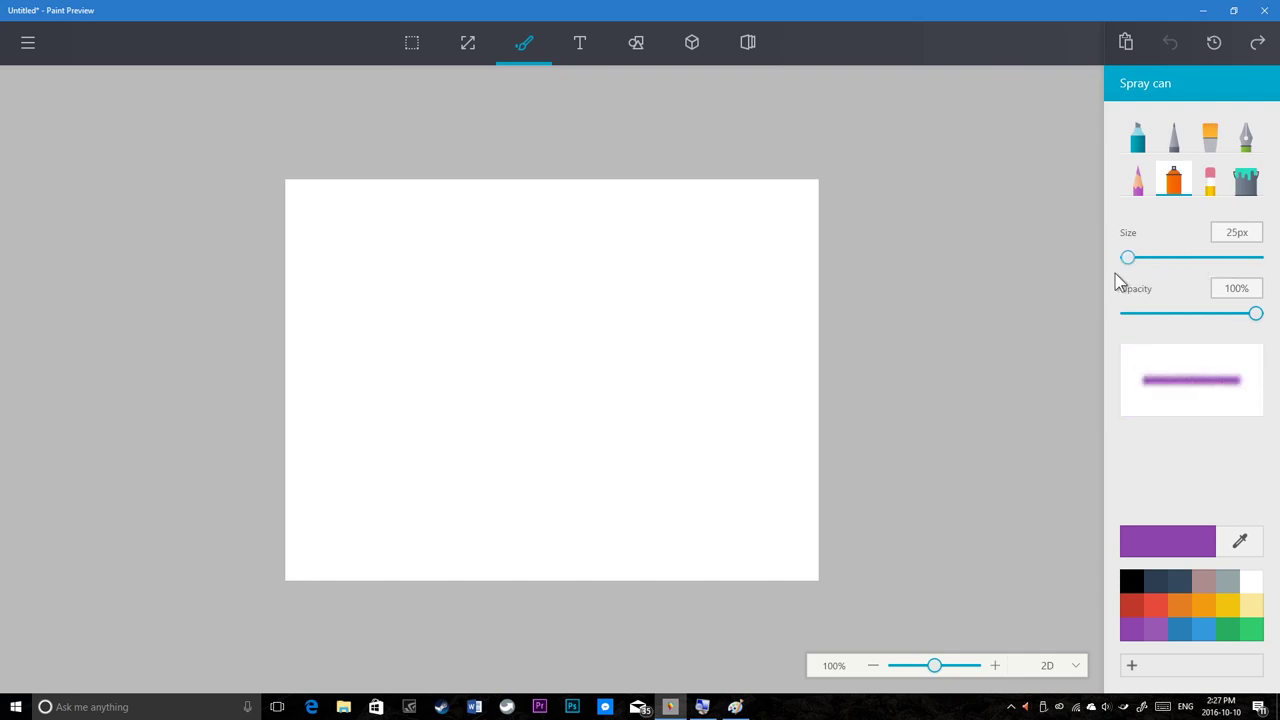
{"action": "mouse_move", "coordinate": [496, 394]}
{"action": "left_mouse_down"}
{"action": "mouse_move", "coordinate": [534, 343]}
{"action": "mouse_move", "coordinate": [437, 277]}
{"action": "mouse_move", "coordinate": [286, 371]}
{"action": "mouse_move", "coordinate": [477, 354]}
{"action": "mouse_move", "coordinate": [700, 370]}
{"action": "mouse_move", "coordinate": [660, 391]}
{"action": "left_mouse_up"}
{"action": "key", "text": "ctrl+z"}
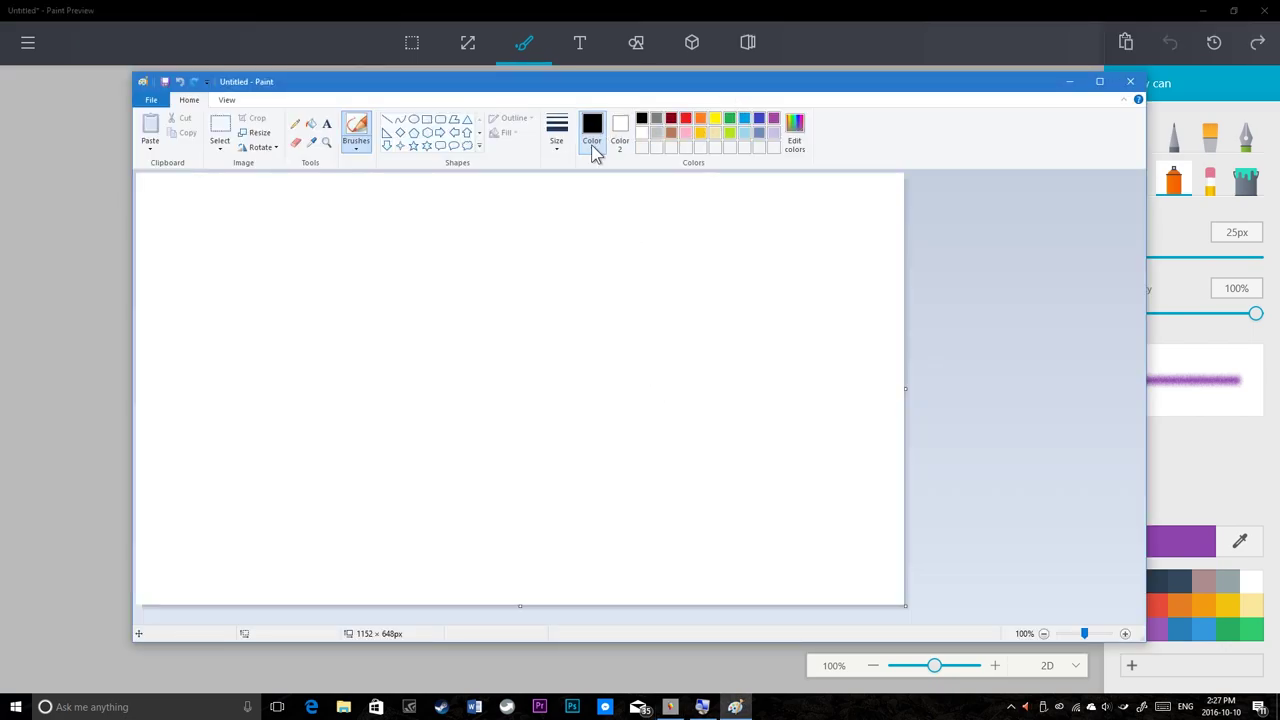
Draw a long looping stroke with classic Paint's Airbrush, then undo it
{"action": "left_click", "coordinate": [355, 146]}
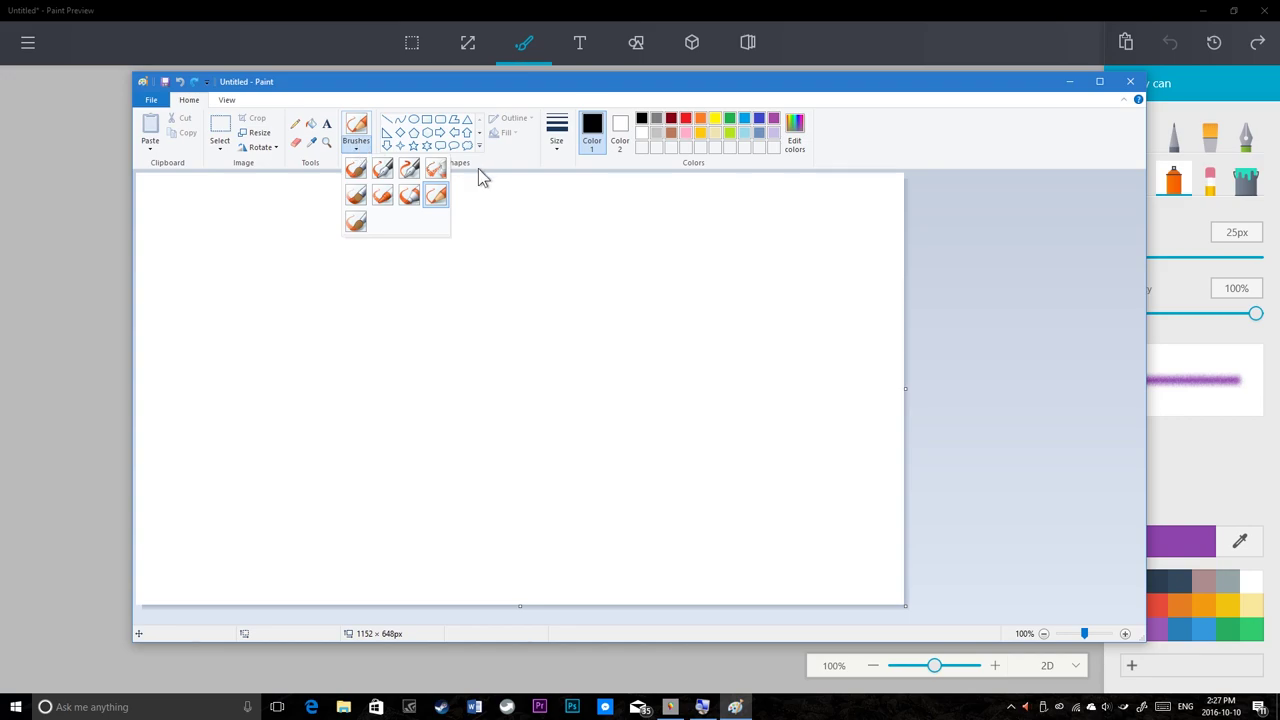
{"action": "left_click", "coordinate": [436, 172]}
{"action": "mouse_move", "coordinate": [393, 223]}
{"action": "left_mouse_down"}
{"action": "mouse_move", "coordinate": [434, 343]}
{"action": "mouse_move", "coordinate": [726, 331]}
{"action": "mouse_move", "coordinate": [524, 322]}
{"action": "mouse_move", "coordinate": [205, 275]}
{"action": "mouse_move", "coordinate": [305, 370]}
{"action": "mouse_move", "coordinate": [358, 300]}
{"action": "mouse_move", "coordinate": [373, 329]}
{"action": "left_mouse_up"}
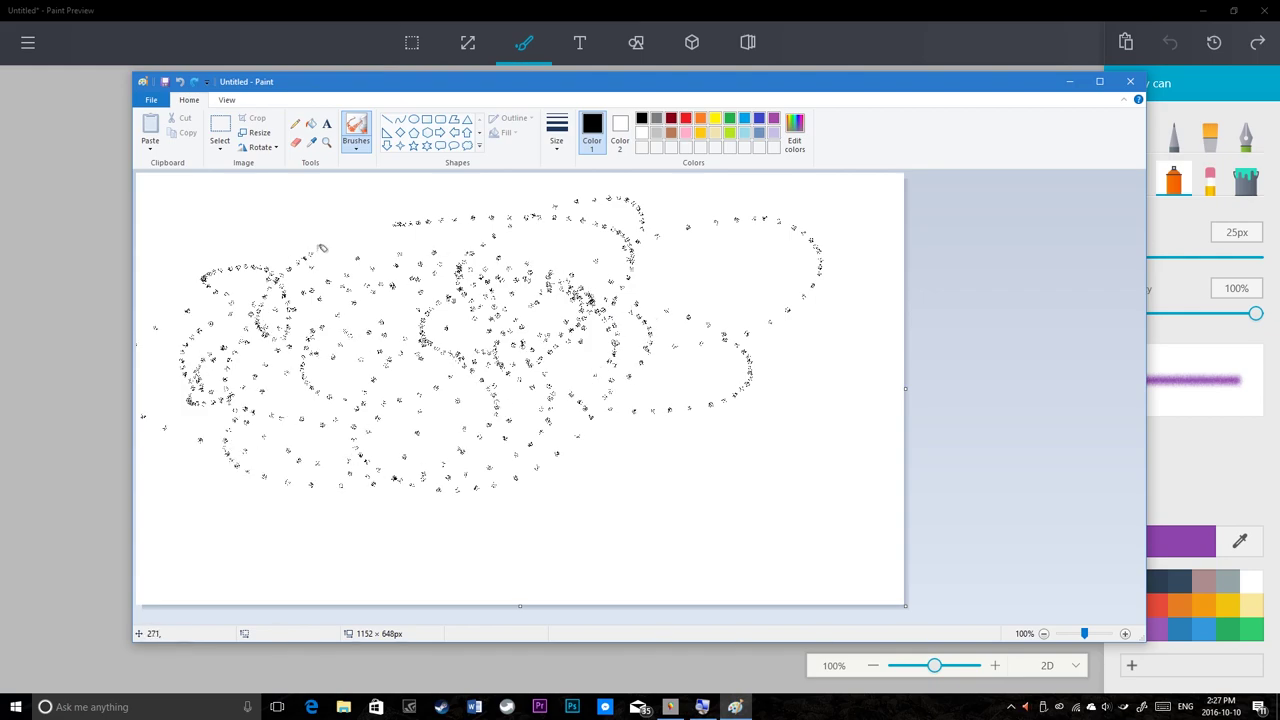
{"action": "key", "text": "ctrl+z"}
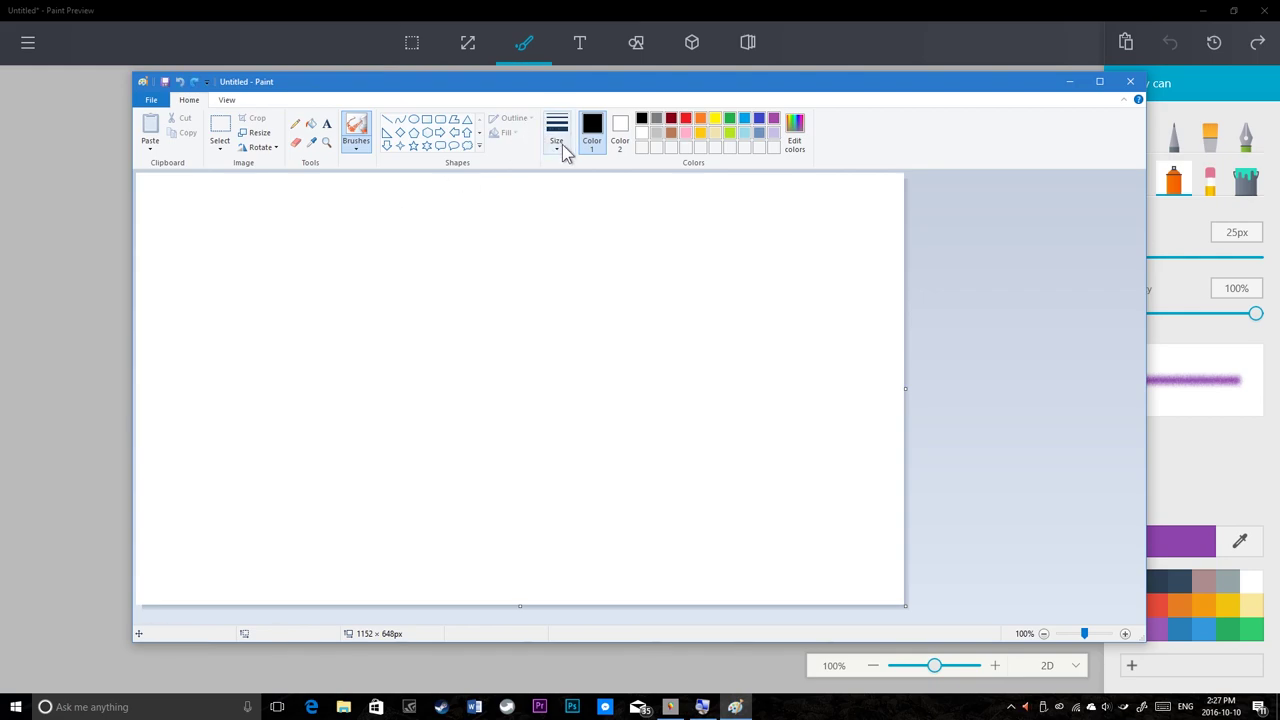
Choose a thick line width, spray an airbrush ellipse loop, then clear it
{"action": "left_click", "coordinate": [562, 144]}
{"action": "left_click", "coordinate": [566, 251]}
{"action": "mouse_move", "coordinate": [472, 291]}
{"action": "left_mouse_down"}
{"action": "mouse_move", "coordinate": [451, 325]}
{"action": "mouse_move", "coordinate": [236, 356]}
{"action": "mouse_move", "coordinate": [396, 287]}
{"action": "left_mouse_up"}
{"action": "scroll", "coordinate": [396, 287], "scroll_direction": "up", "scroll_amount": 3, "text": "ctrl"}
{"action": "scroll", "coordinate": [437, 294], "scroll_direction": "down", "scroll_amount": 1, "text": "ctrl"}
{"action": "scroll", "coordinate": [520, 314], "scroll_direction": "down", "scroll_amount": 1, "text": "ctrl"}
{"action": "scroll", "coordinate": [520, 316], "scroll_direction": "down", "scroll_amount": 1, "text": "ctrl"}
{"action": "scroll", "coordinate": [520, 316], "scroll_direction": "down", "scroll_amount": 1, "text": "ctrl"}
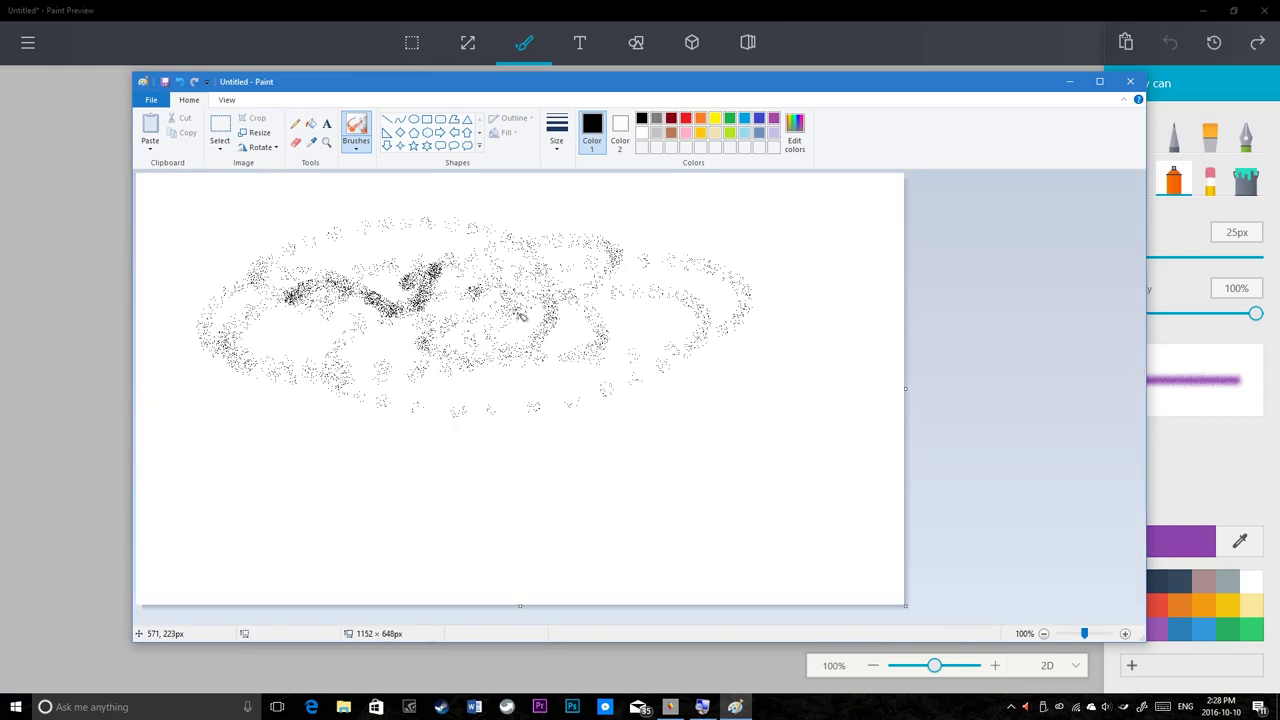
{"action": "key", "text": "ctrl+z"}
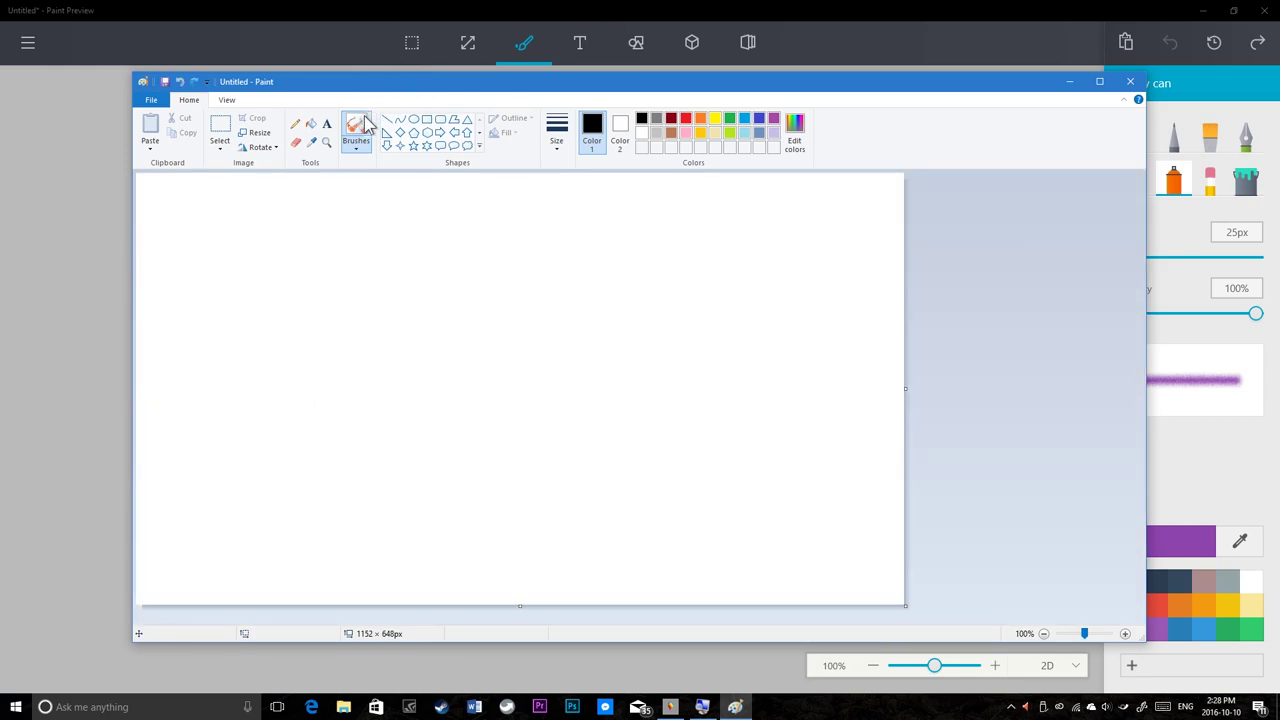
Look through the brush gallery, then bring Paint Preview back maximised
{"action": "left_click", "coordinate": [364, 146]}
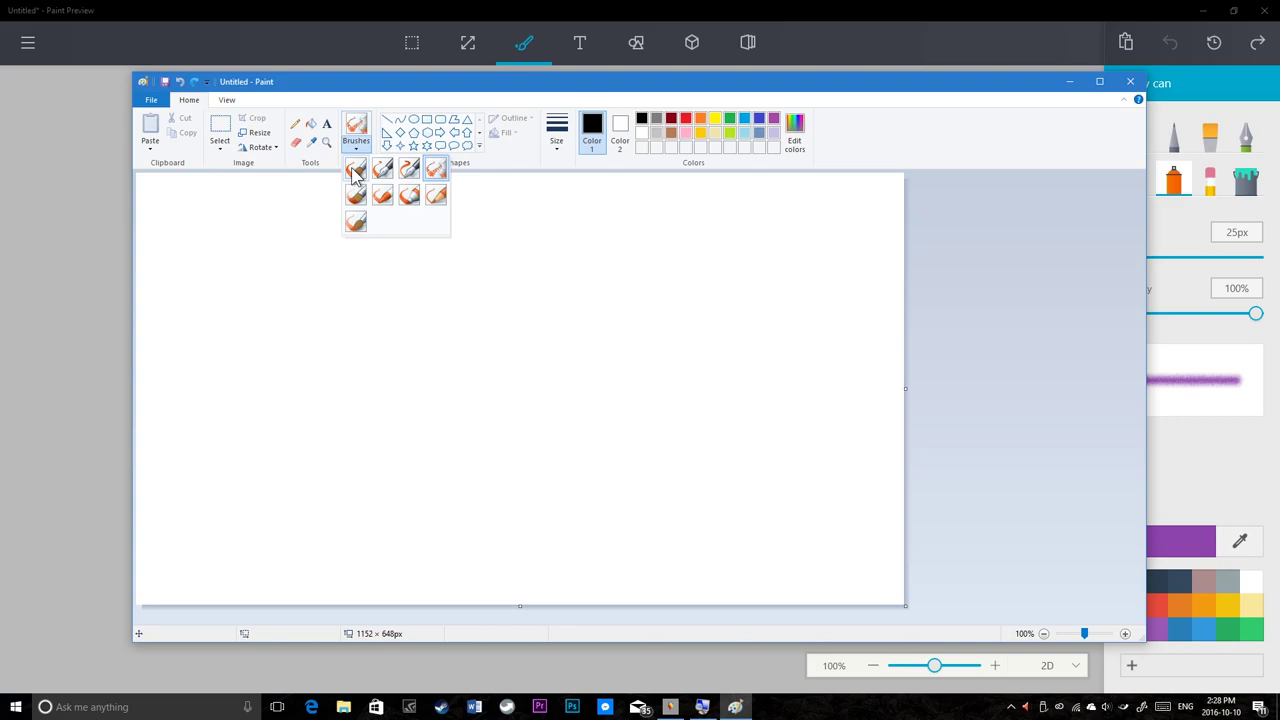
{"action": "left_click", "coordinate": [352, 172]}
{"action": "left_click", "coordinate": [364, 145]}
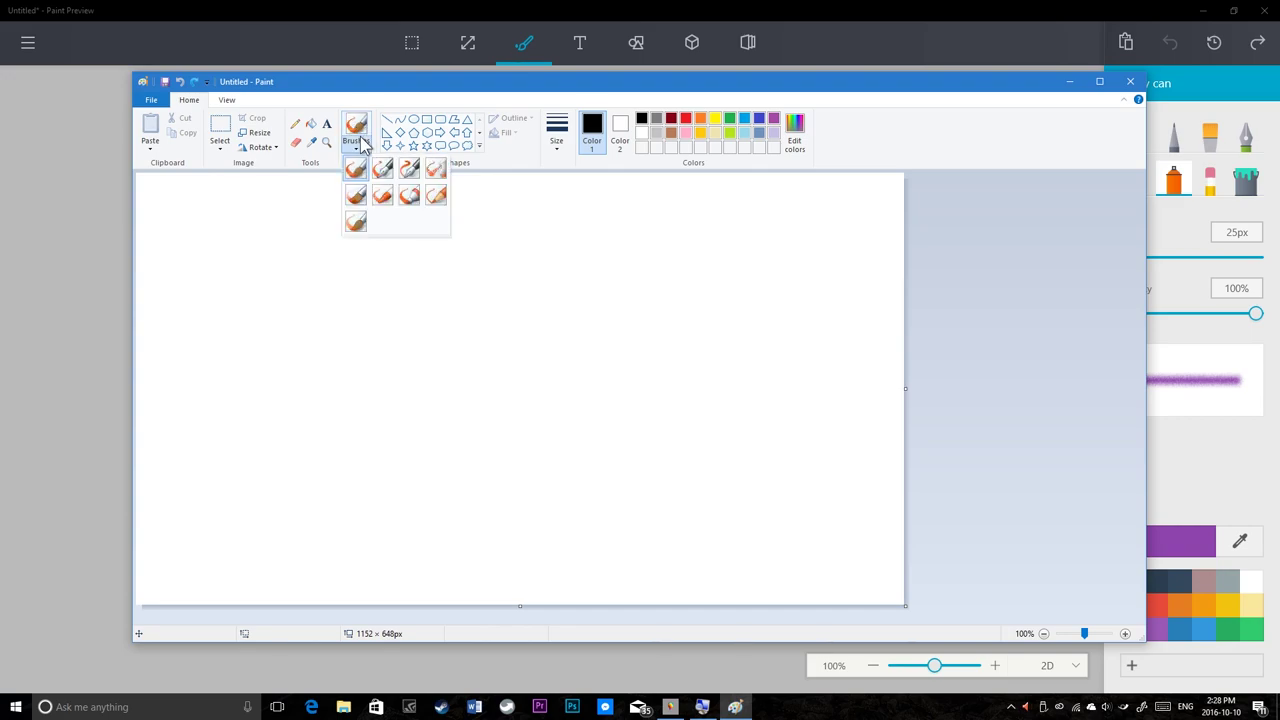
{"action": "double_click", "coordinate": [533, 9]}
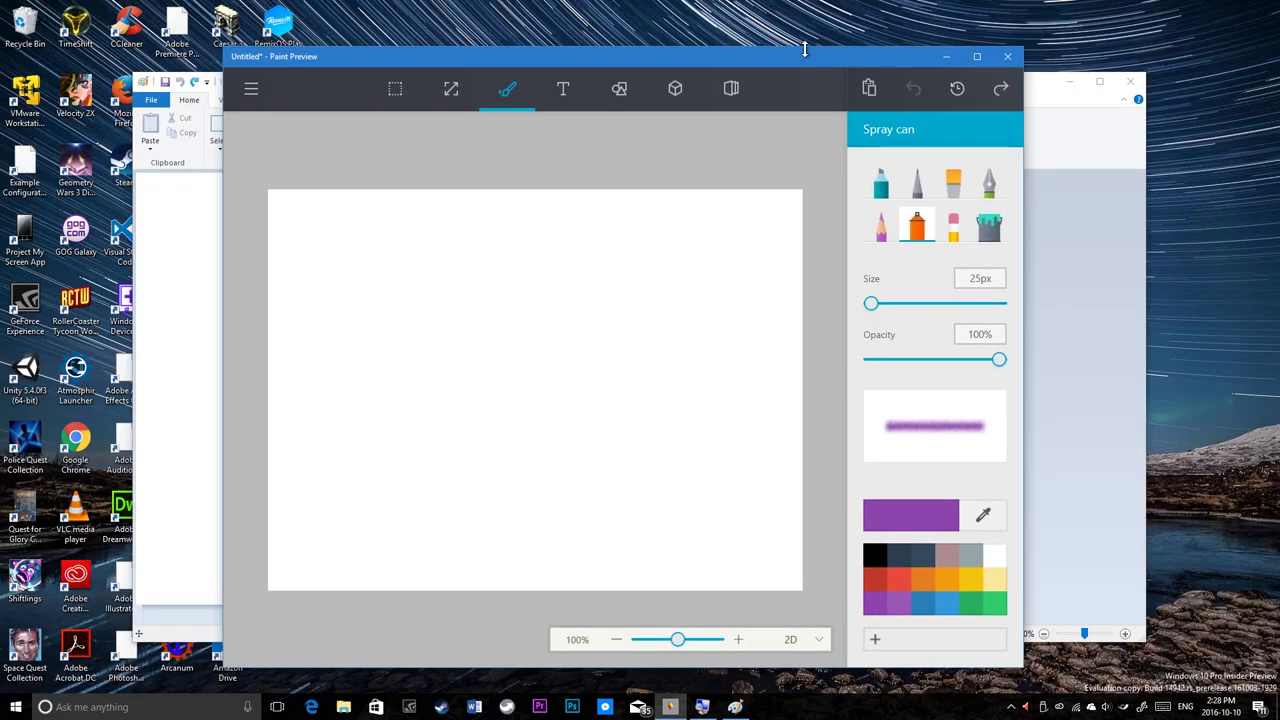
{"action": "left_click_drag", "start_coordinate": [804, 49], "coordinate": [581, 0]}
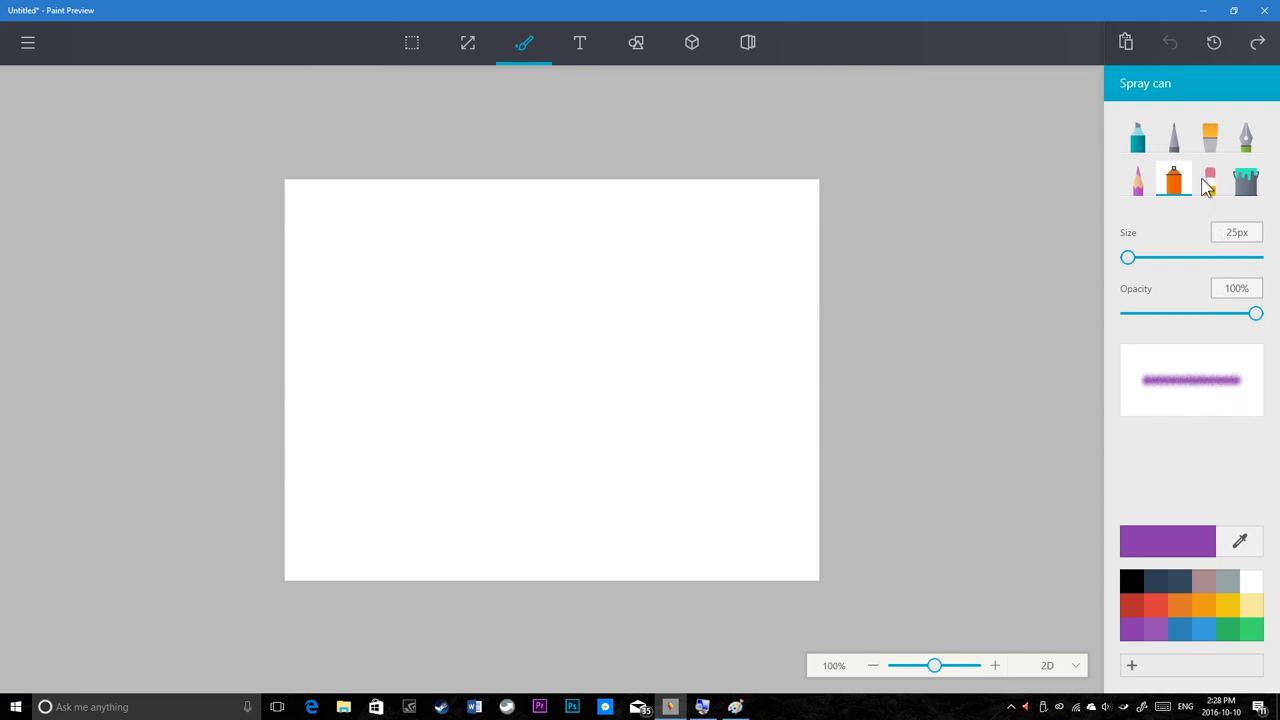
Draw purple scribbles and loops with the Marker pen
{"action": "left_click", "coordinate": [1207, 188]}
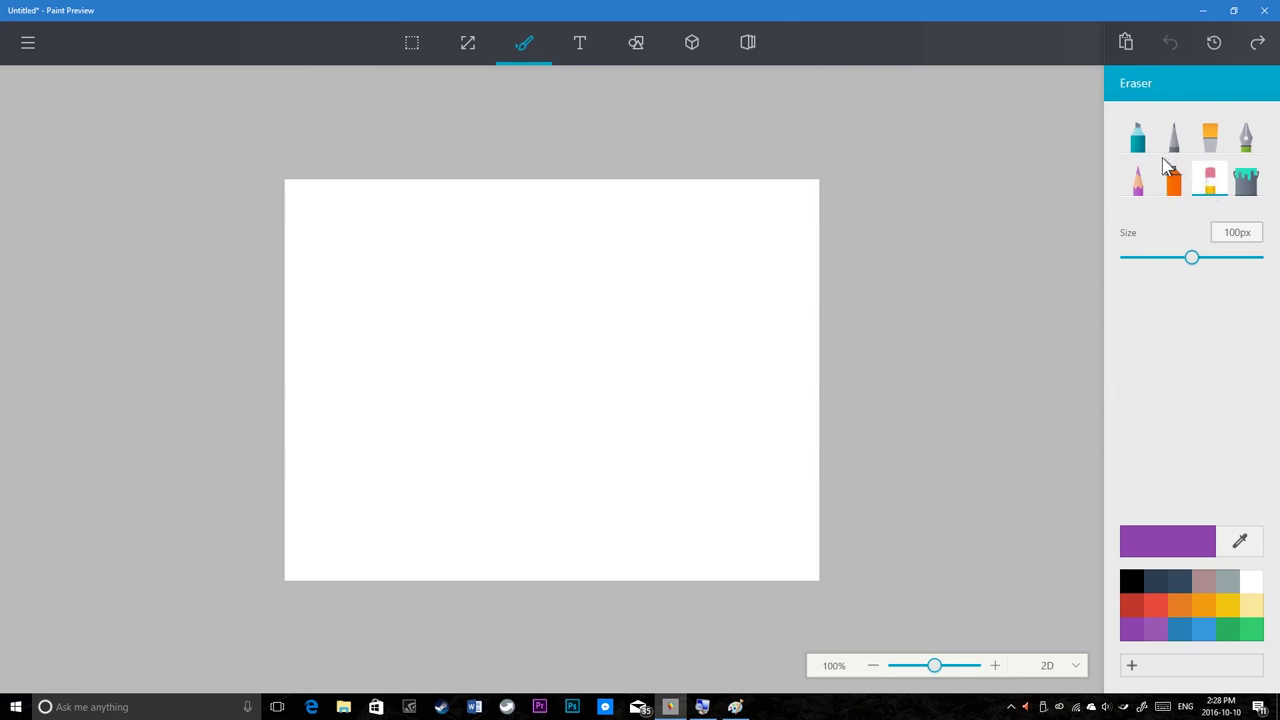
{"action": "left_click", "coordinate": [1145, 150]}
{"action": "mouse_move", "coordinate": [617, 305]}
{"action": "left_mouse_down"}
{"action": "mouse_move", "coordinate": [651, 291]}
{"action": "mouse_move", "coordinate": [629, 326]}
{"action": "mouse_move", "coordinate": [487, 388]}
{"action": "left_mouse_up"}
{"action": "left_click_drag", "start_coordinate": [418, 411], "coordinate": [700, 320]}
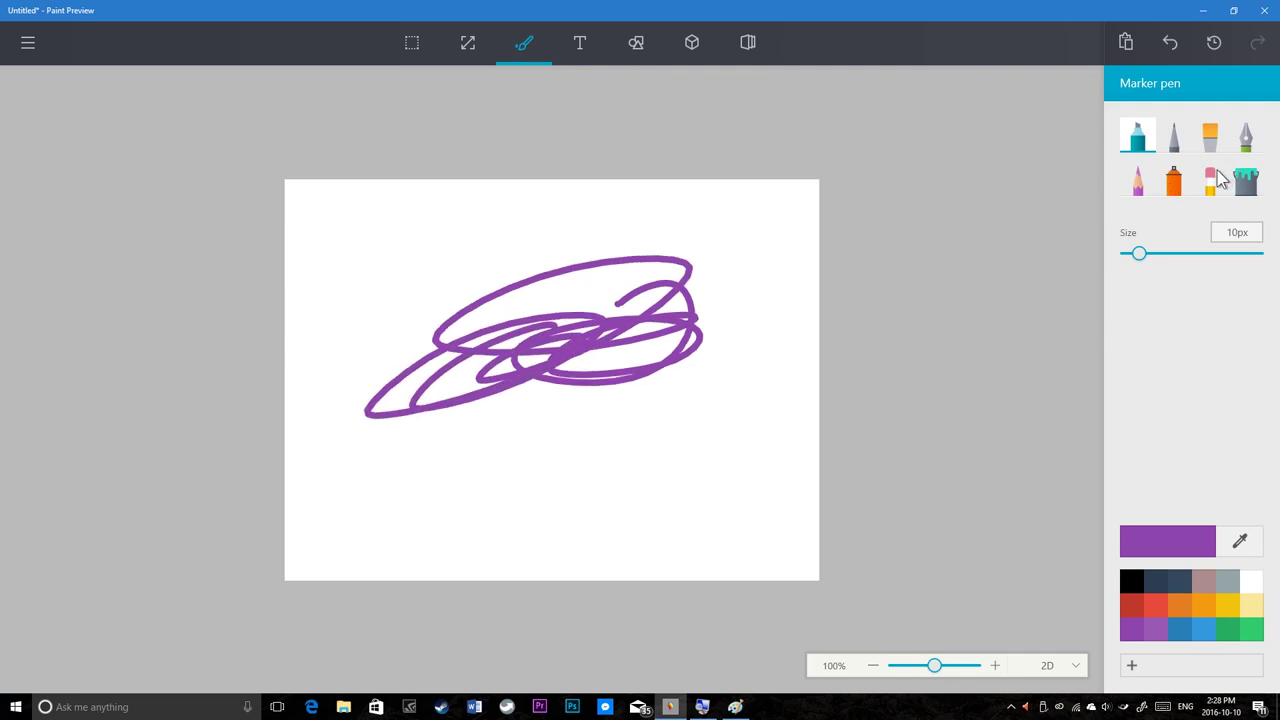
Erase the scribbles with the Eraser at 100px then 35px, and fill the canvas purple
{"action": "left_click", "coordinate": [1210, 180]}
{"action": "mouse_move", "coordinate": [523, 334]}
{"action": "left_mouse_down"}
{"action": "mouse_move", "coordinate": [480, 383]}
{"action": "mouse_move", "coordinate": [650, 330]}
{"action": "mouse_move", "coordinate": [734, 270]}
{"action": "left_mouse_up"}
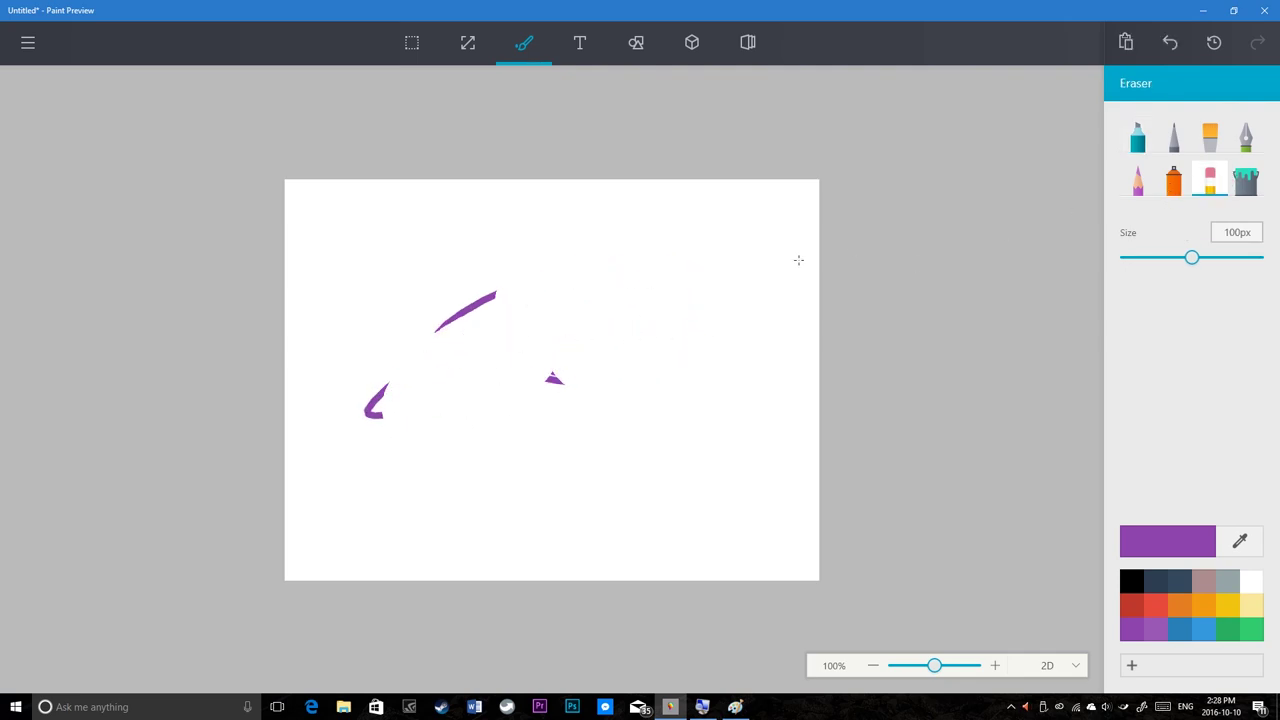
{"action": "left_click_drag", "start_coordinate": [1191, 257], "coordinate": [1150, 257]}
{"action": "left_click_drag", "start_coordinate": [425, 345], "coordinate": [482, 295]}
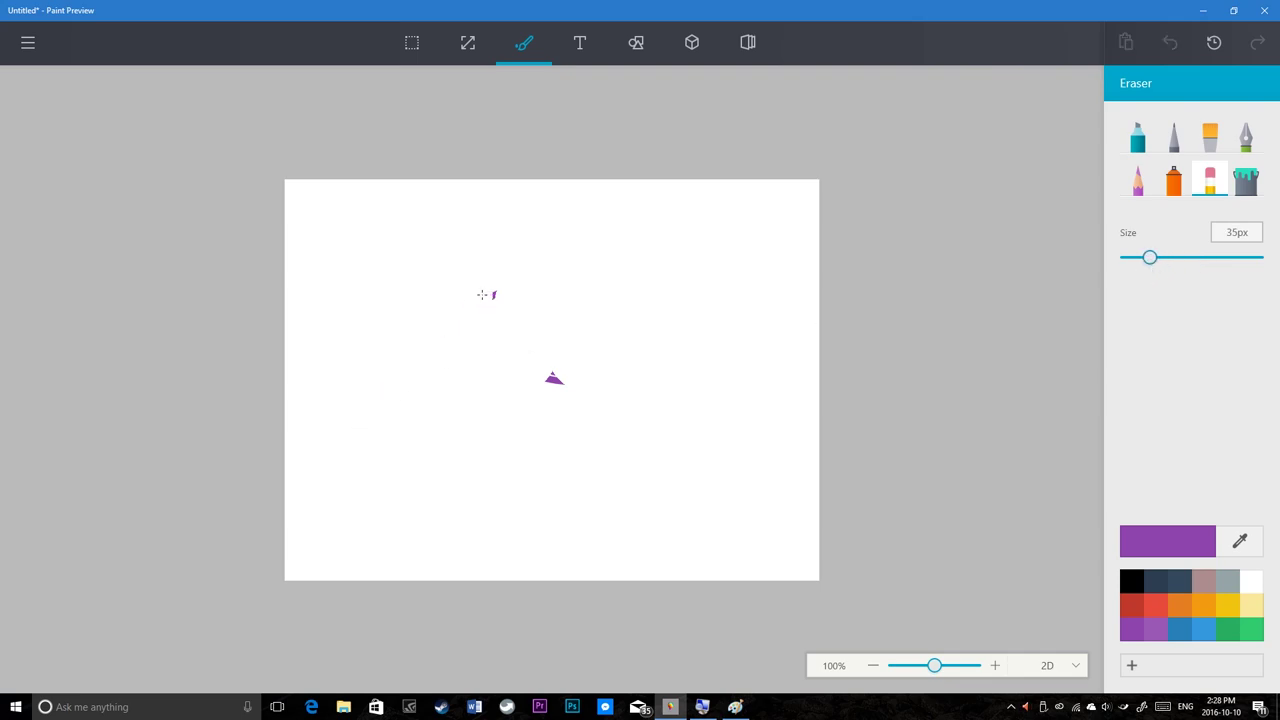
{"action": "left_click_drag", "start_coordinate": [548, 374], "coordinate": [1069, 286]}
{"action": "left_click", "coordinate": [1246, 180]}
{"action": "left_click", "coordinate": [663, 322]}
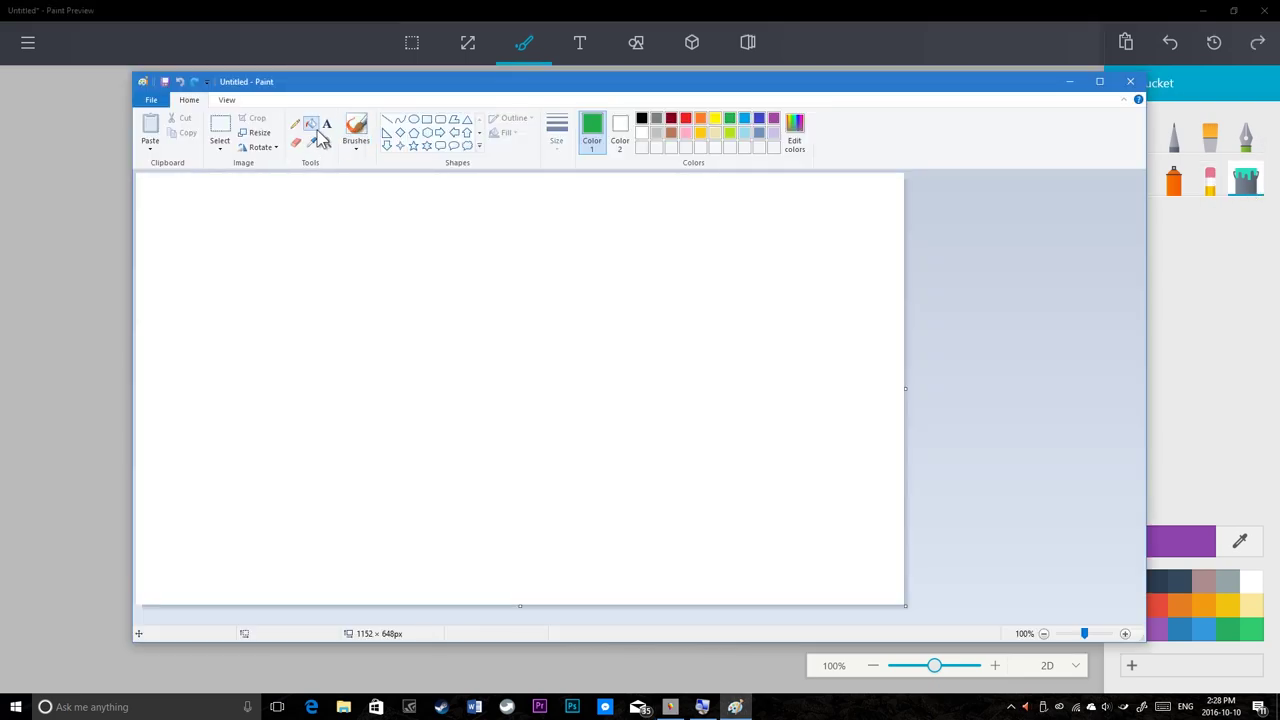
Fill classic Paint's canvas green, undo, and fill it green again
{"action": "left_click", "coordinate": [311, 123]}
{"action": "left_click", "coordinate": [406, 264]}
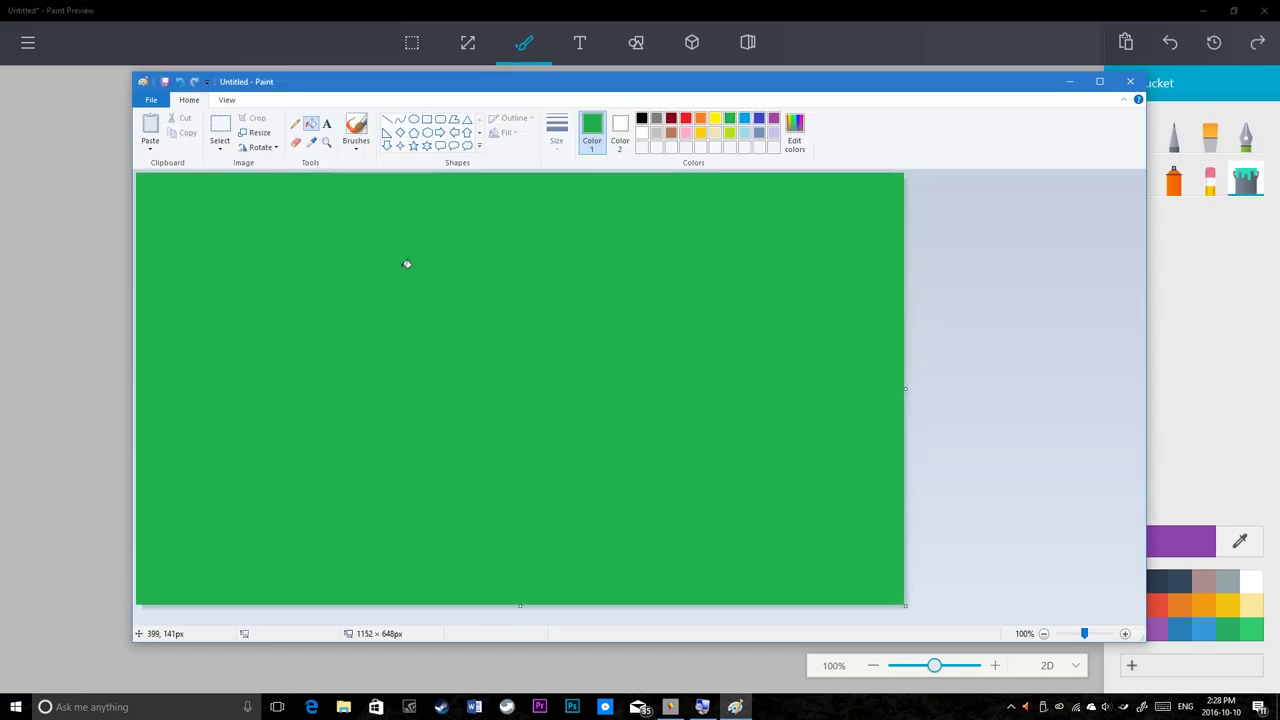
{"action": "key", "text": "ctrl+z"}
{"action": "left_click", "coordinate": [318, 199]}
Sample the canvas green with Color picker as the drawing colour, then minimise classic Paint
{"action": "left_click", "coordinate": [311, 142]}
{"action": "left_click", "coordinate": [418, 272]}
{"action": "left_click", "coordinate": [311, 141]}
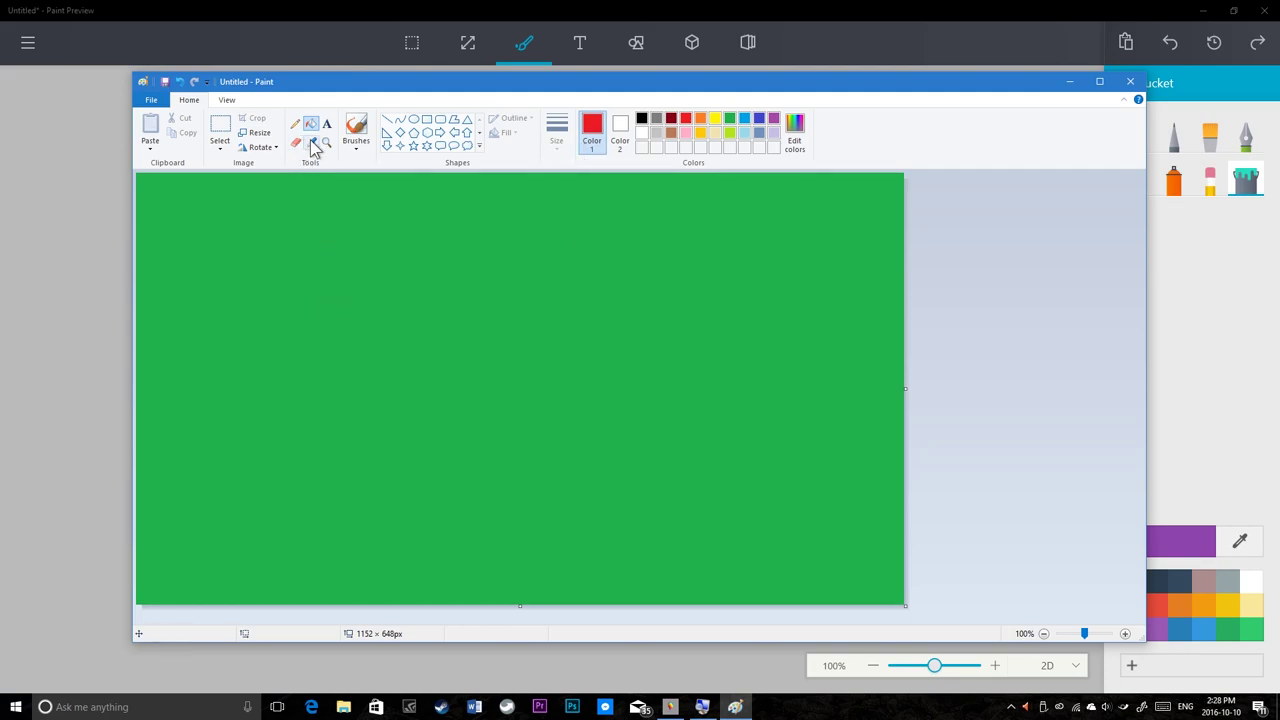
{"action": "left_click", "coordinate": [364, 286]}
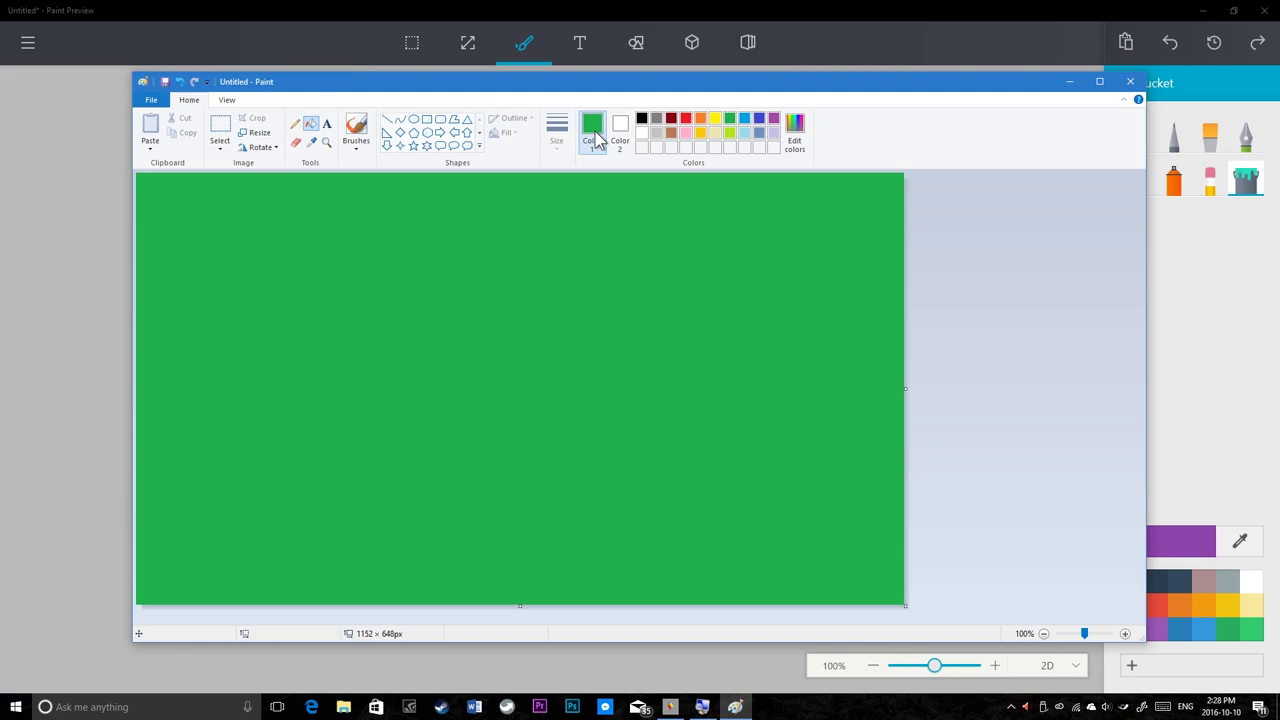
{"action": "left_click", "coordinate": [1068, 84]}
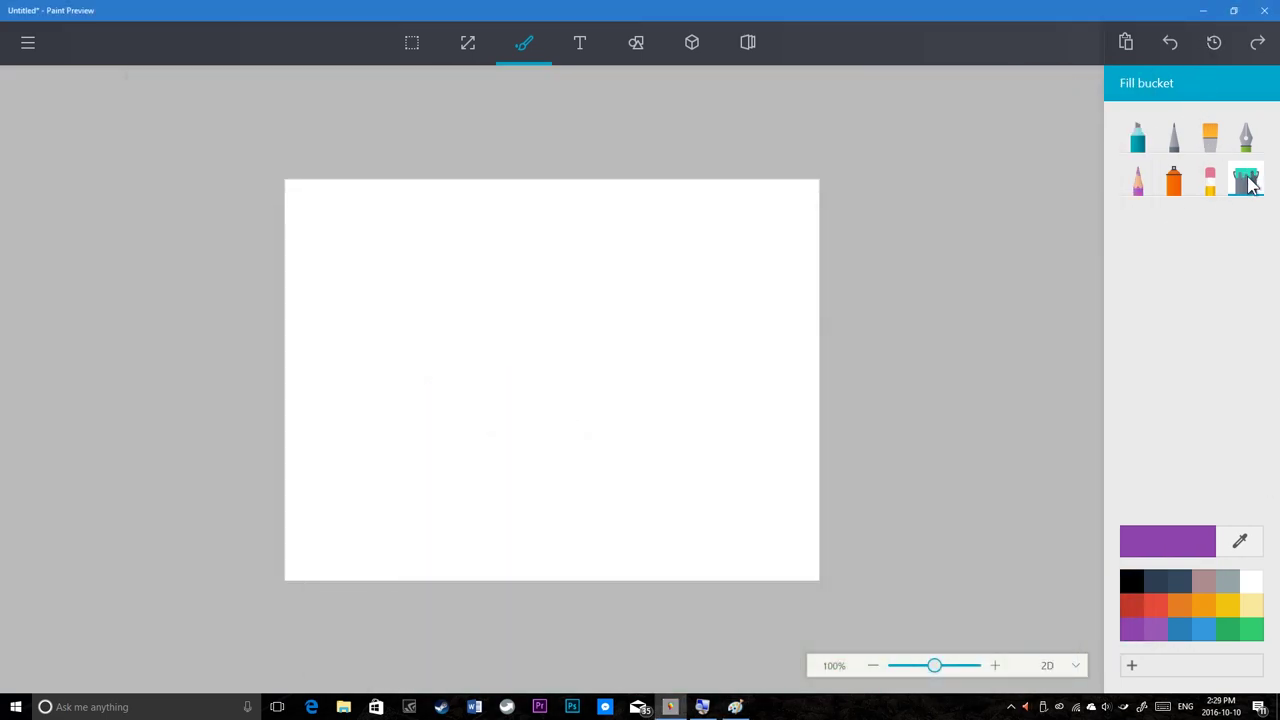
Fill Paint Preview's canvas purple, try a red fill and undo it, then glance at classic Paint
{"action": "left_click", "coordinate": [706, 333]}
{"action": "left_click", "coordinate": [1157, 606]}
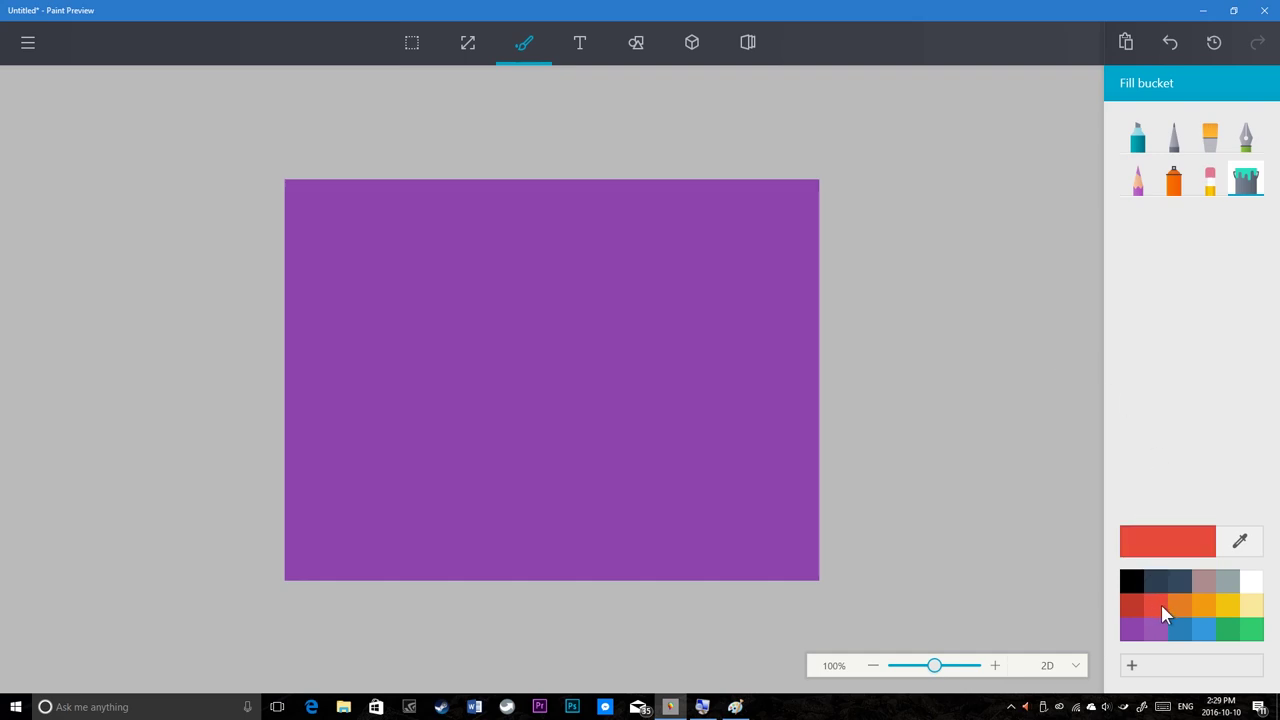
{"action": "left_click", "coordinate": [582, 322]}
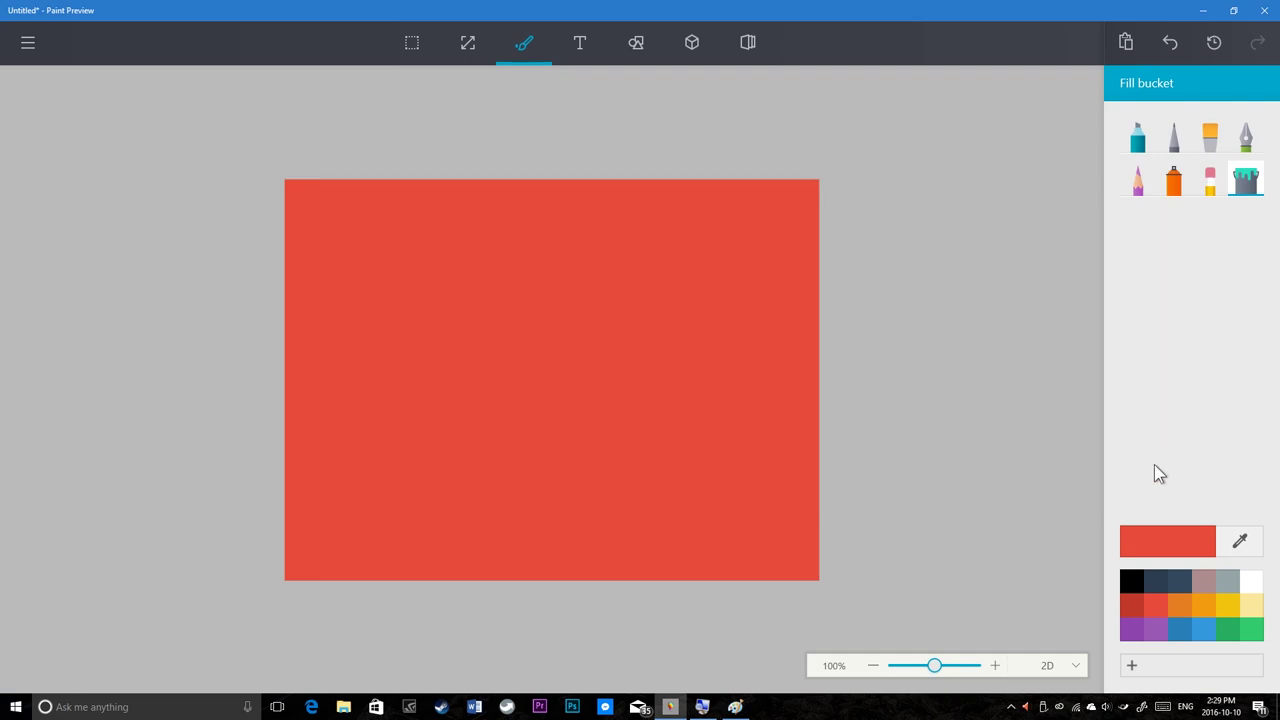
{"action": "key", "text": "ctrl+z"}
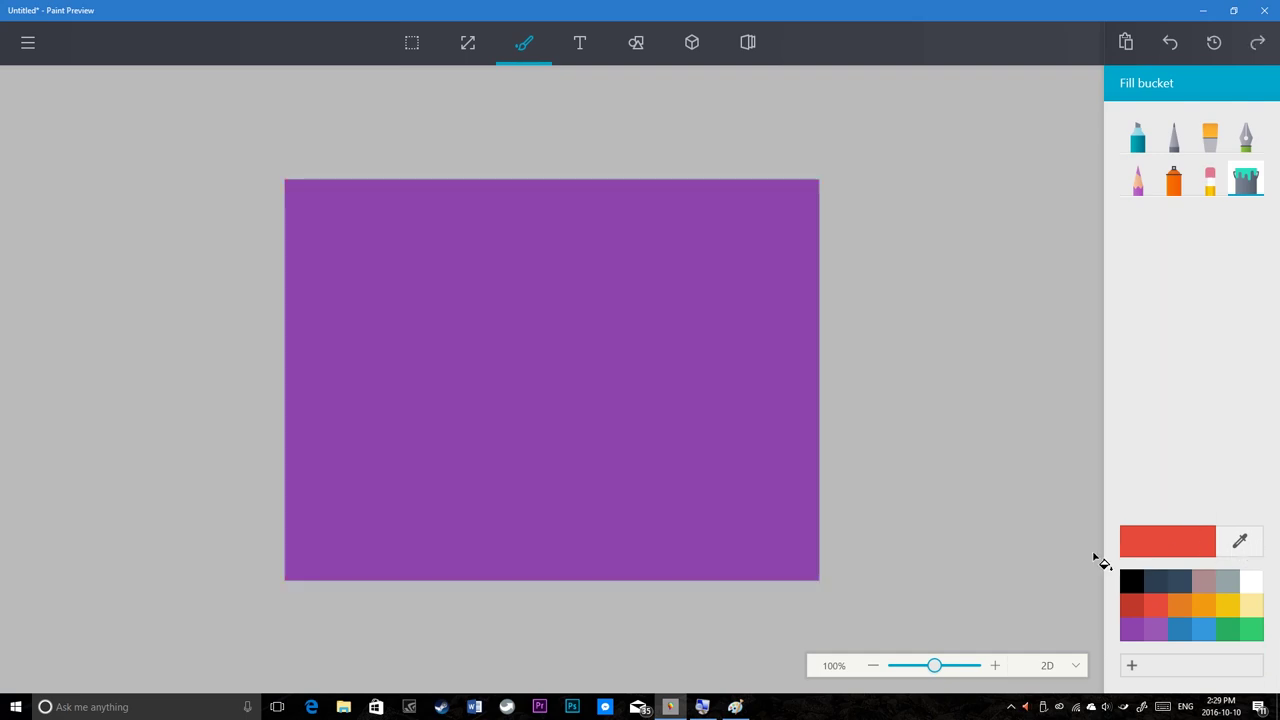
{"action": "key", "text": "alt+Tab"}
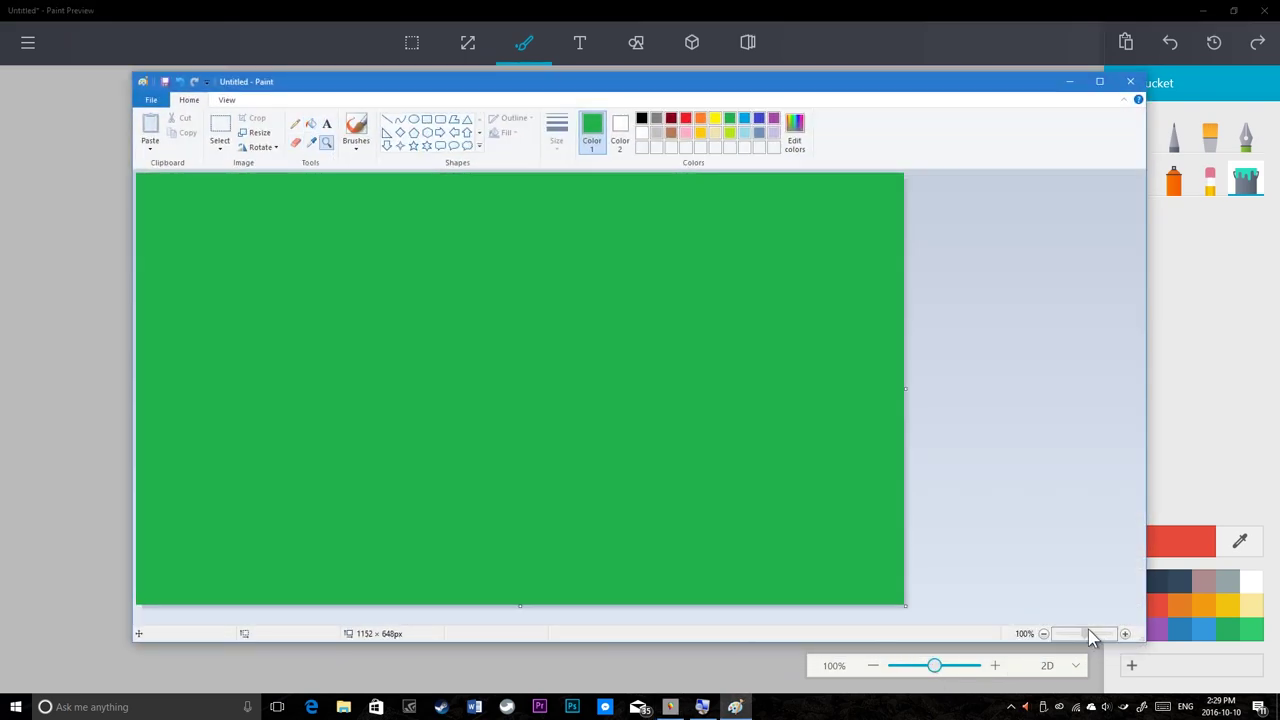
{"action": "left_click", "coordinate": [1208, 460]}
Zoom Paint Preview's purple canvas in to 385% and back with the slider and Ctrl+scroll
{"action": "left_click_drag", "start_coordinate": [935, 666], "coordinate": [935, 666]}
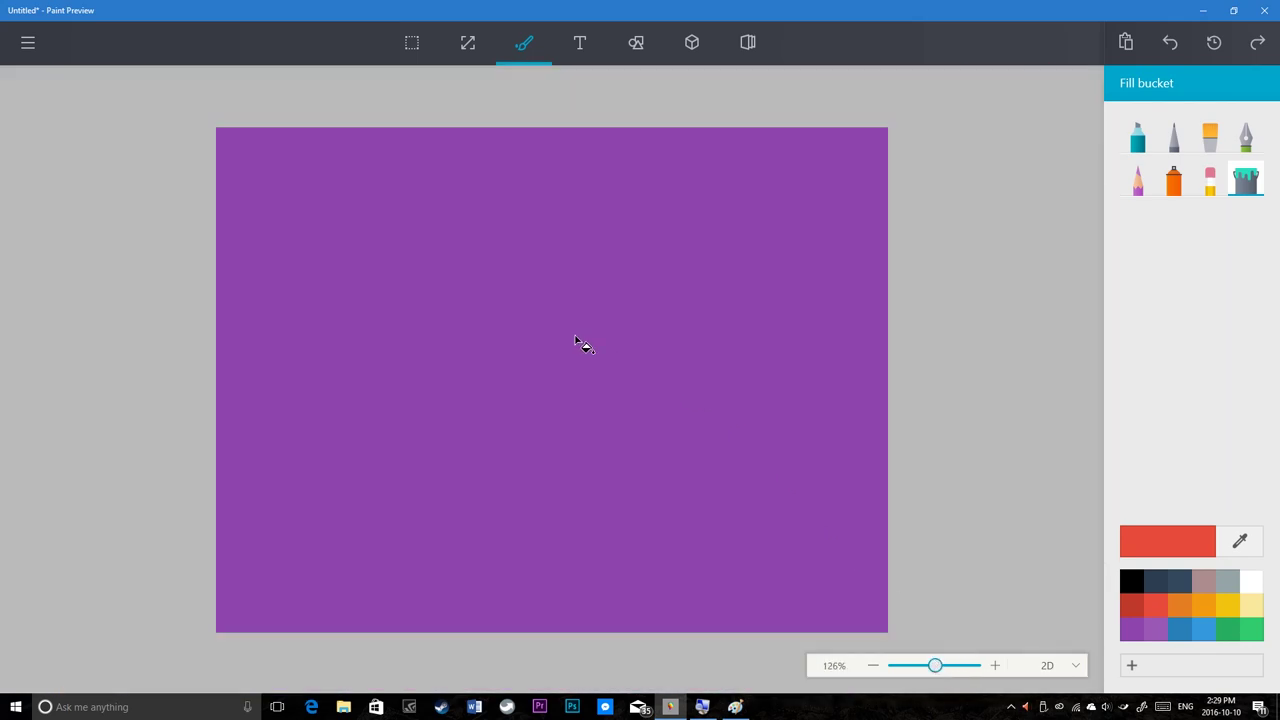
{"action": "scroll", "coordinate": [508, 390], "scroll_direction": "up", "scroll_amount": 3}
{"action": "scroll", "coordinate": [508, 390], "scroll_direction": "down", "scroll_amount": 3}
{"action": "scroll", "coordinate": [508, 390], "scroll_direction": "up", "scroll_amount": 2}
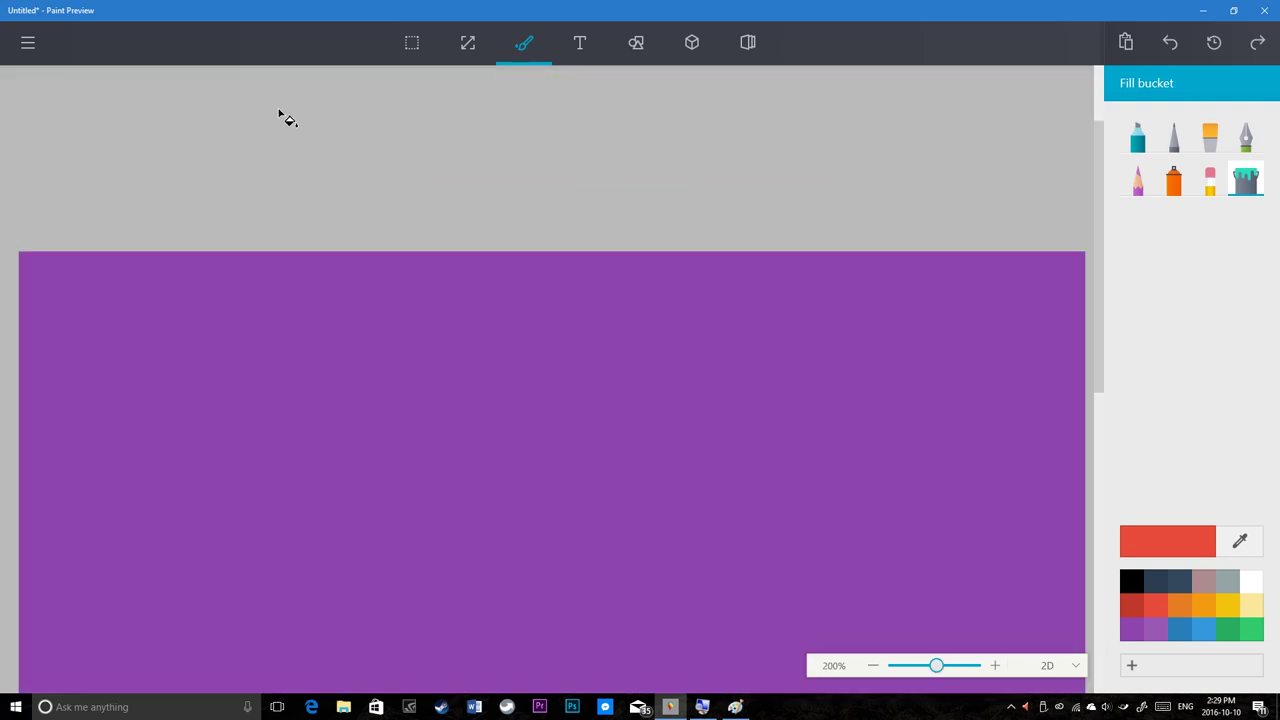
{"action": "scroll", "coordinate": [281, 187], "scroll_direction": "down", "scroll_amount": 2}
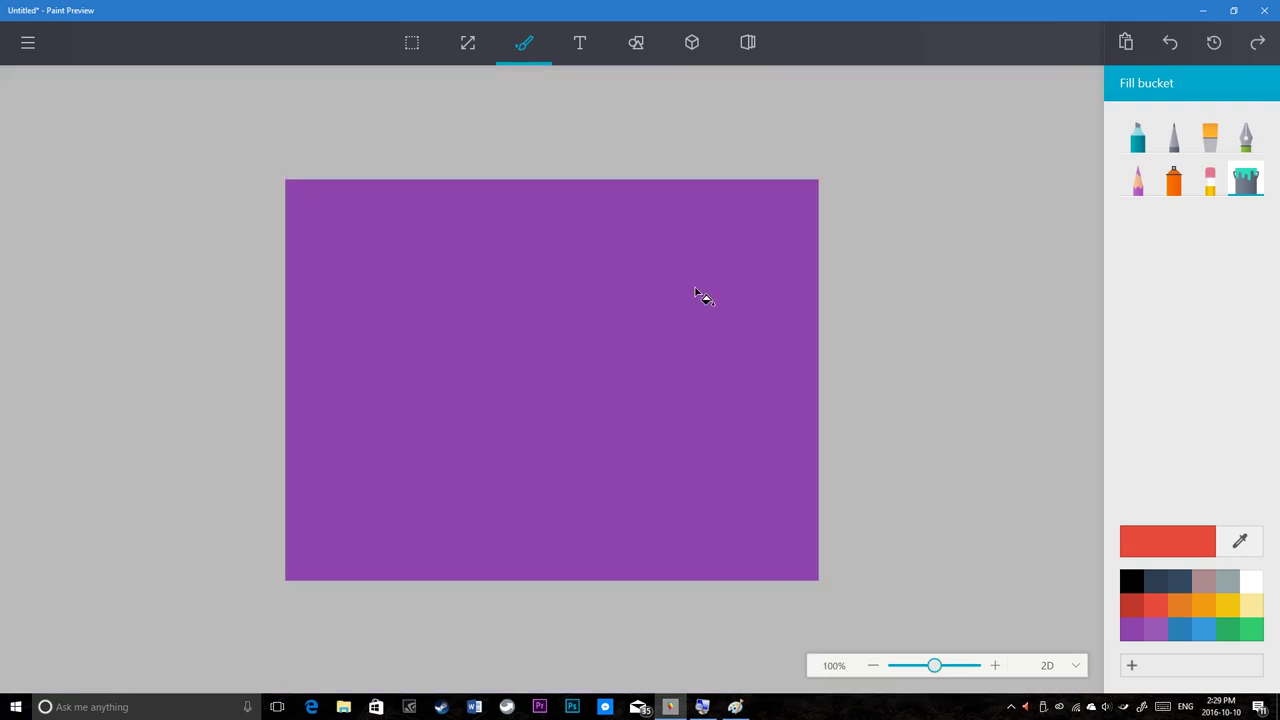
{"action": "scroll", "coordinate": [700, 297], "scroll_direction": "up", "scroll_amount": 2}
{"action": "scroll", "coordinate": [705, 290], "scroll_direction": "down", "scroll_amount": 2}
{"action": "scroll", "coordinate": [291, 465], "scroll_direction": "up", "scroll_amount": 2}
{"action": "scroll", "coordinate": [291, 465], "scroll_direction": "down", "scroll_amount": 2}
Zoom classic Paint's green canvas in and out with Ctrl+scroll
{"action": "key", "text": "alt+Tab"}
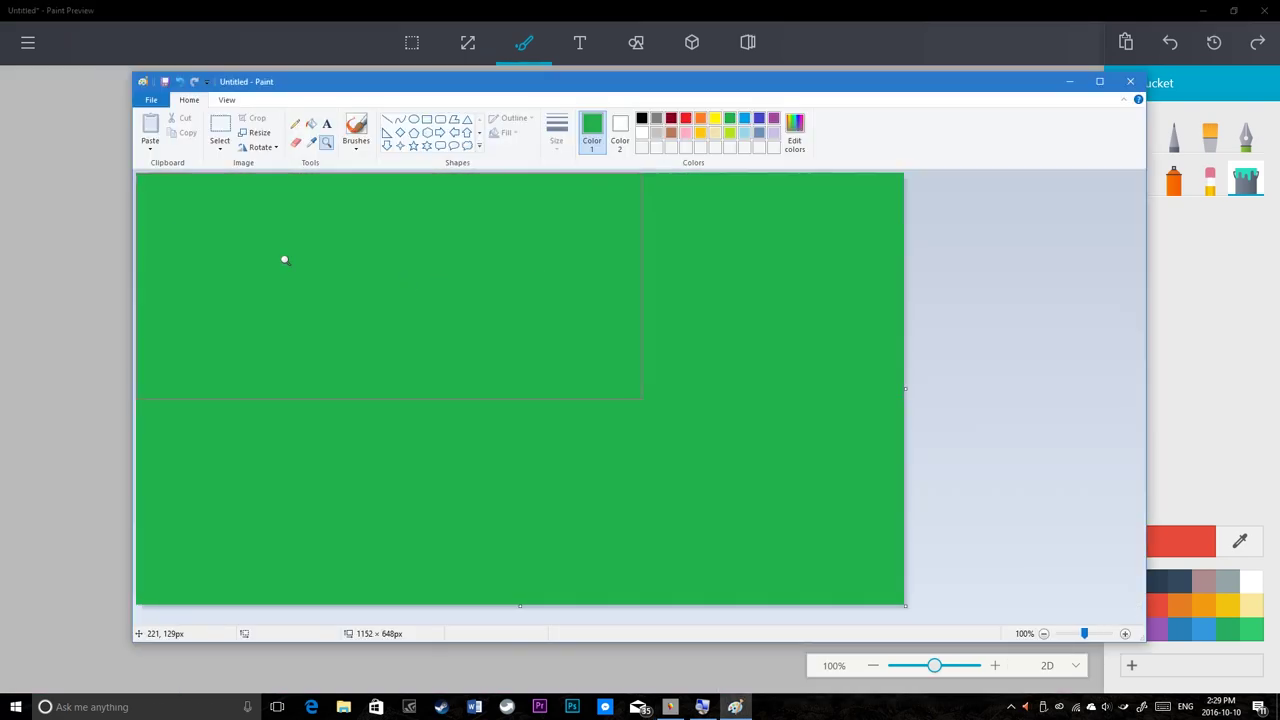
{"action": "scroll", "coordinate": [964, 477], "scroll_direction": "up", "scroll_amount": 1}
{"action": "scroll", "coordinate": [964, 477], "scroll_direction": "down", "scroll_amount": 1}
{"action": "scroll", "coordinate": [964, 477], "scroll_direction": "up", "scroll_amount": 1}
{"action": "scroll", "coordinate": [964, 477], "scroll_direction": "down", "scroll_amount": 2}
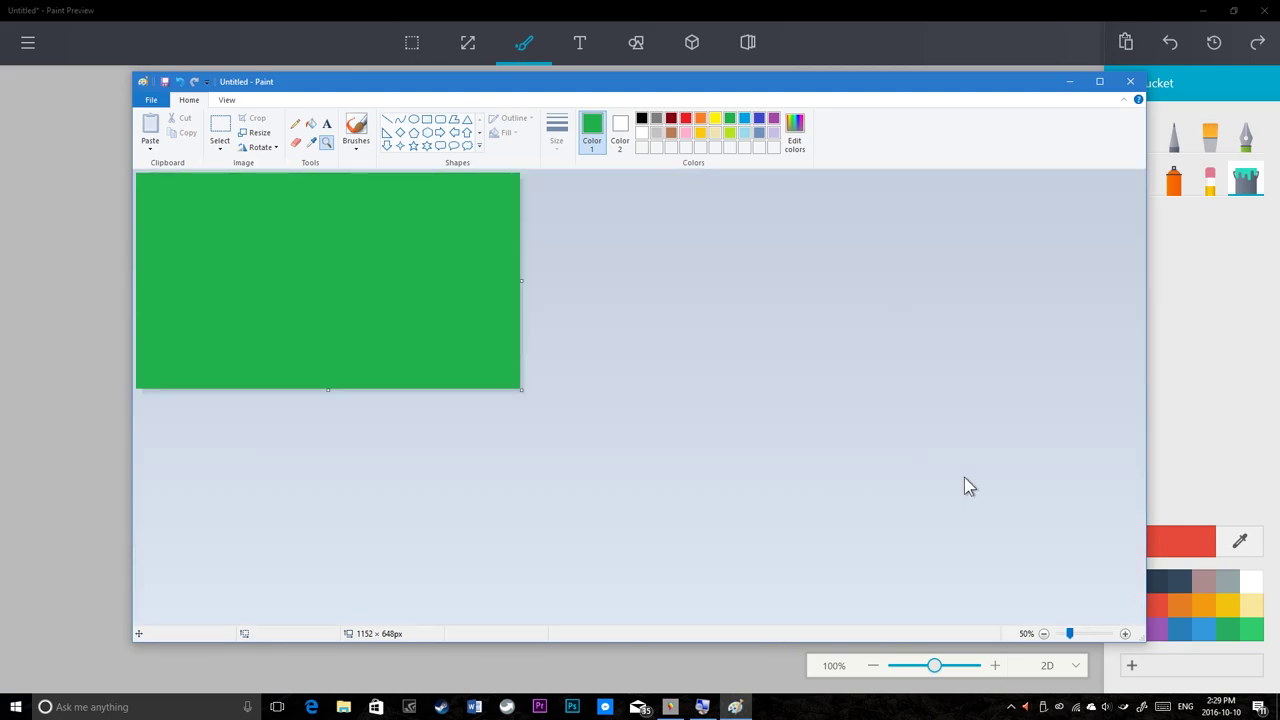
{"action": "scroll", "coordinate": [964, 487], "scroll_direction": "up", "scroll_amount": 1}
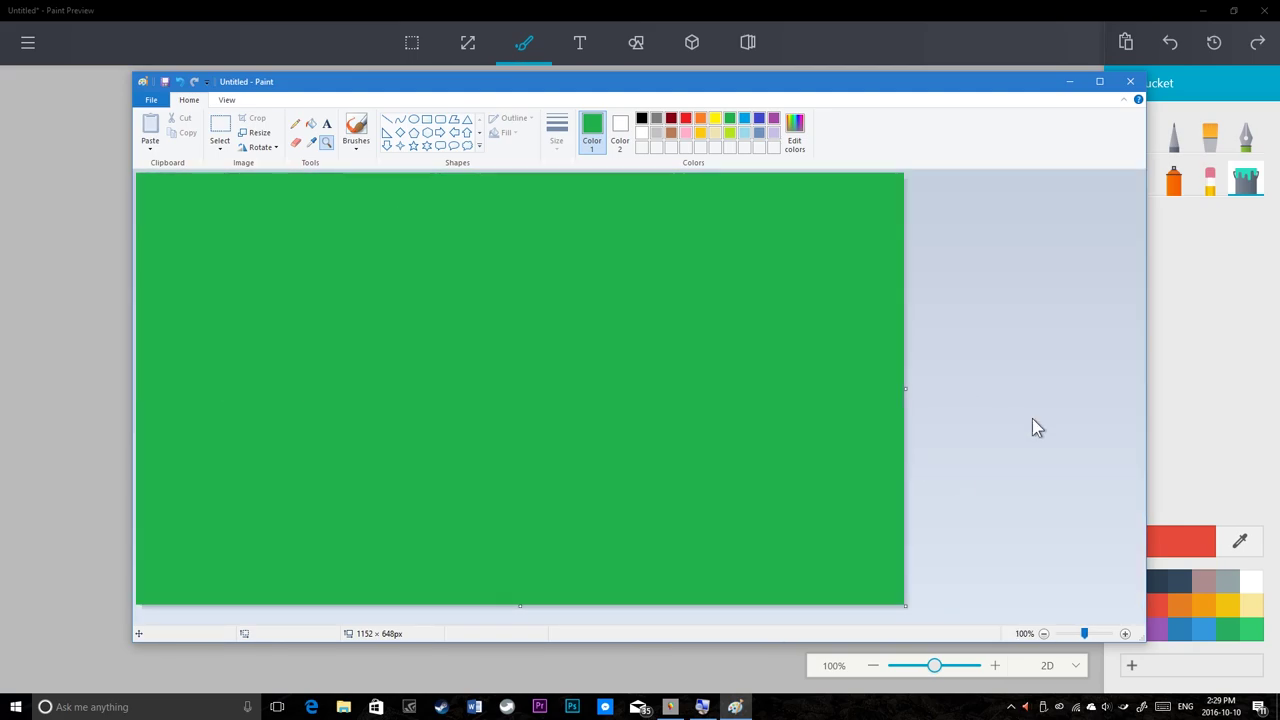
{"action": "scroll", "coordinate": [1019, 459], "scroll_direction": "up", "scroll_amount": 1}
{"action": "scroll", "coordinate": [1017, 457], "scroll_direction": "down", "scroll_amount": 1}
Zoom the green canvas to 200% and beyond with the Magnifier, then return to Paint Preview
{"action": "left_click", "coordinate": [885, 507]}
{"action": "scroll", "coordinate": [843, 197], "scroll_direction": "down", "scroll_amount": 2}
{"action": "left_click", "coordinate": [404, 362]}
{"action": "key", "text": "alt+Tab"}
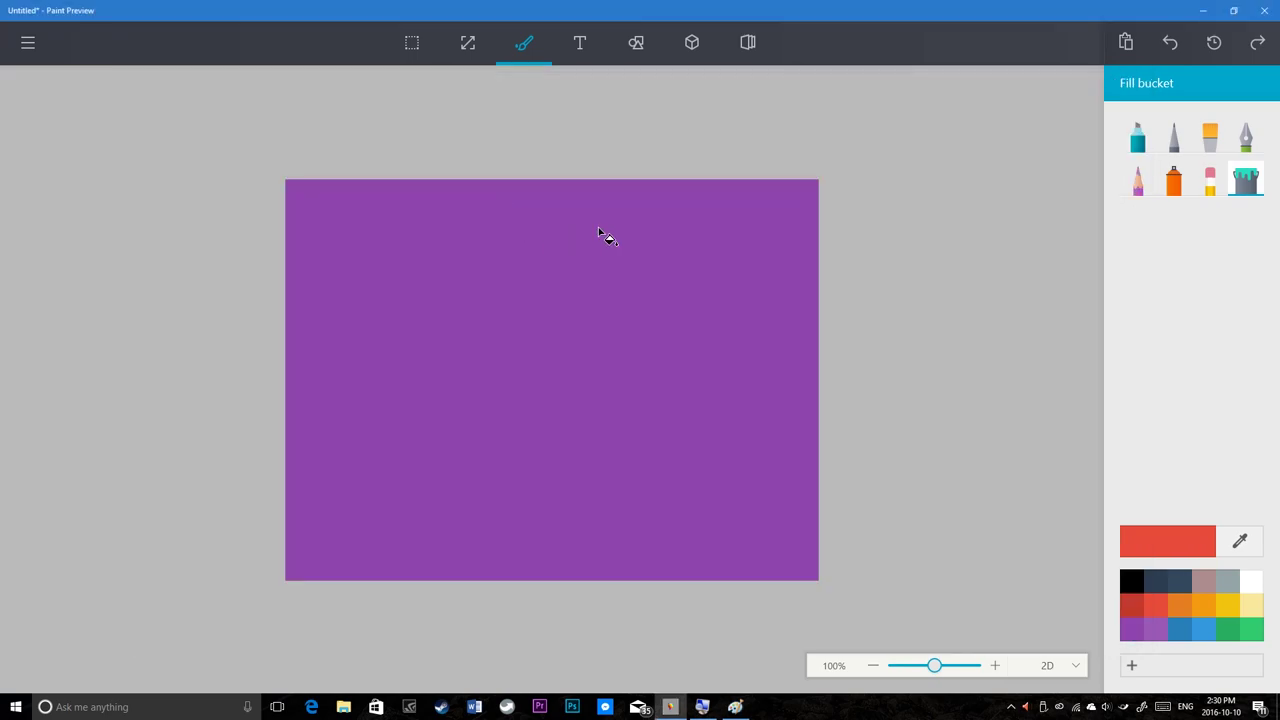
Select all and delete the purple fill, then return to the Brushes tool
{"action": "key", "text": "ctrl+a"}
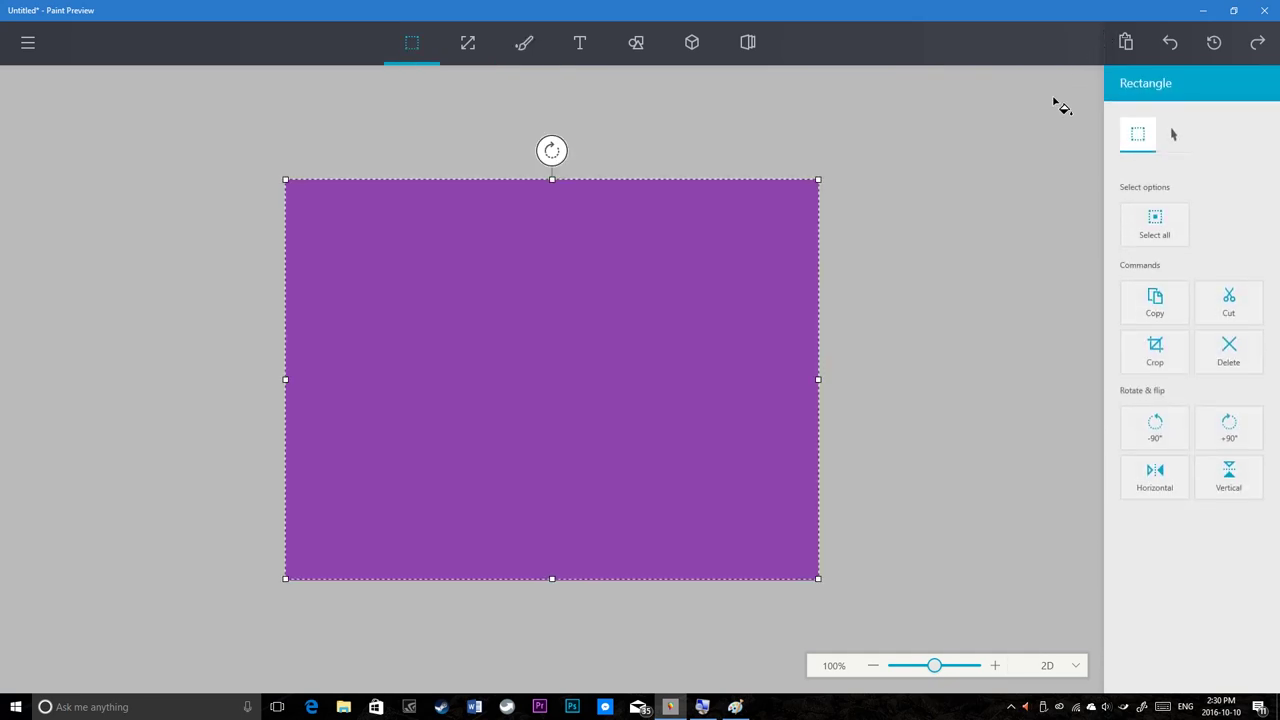
{"action": "key", "text": "Delete"}
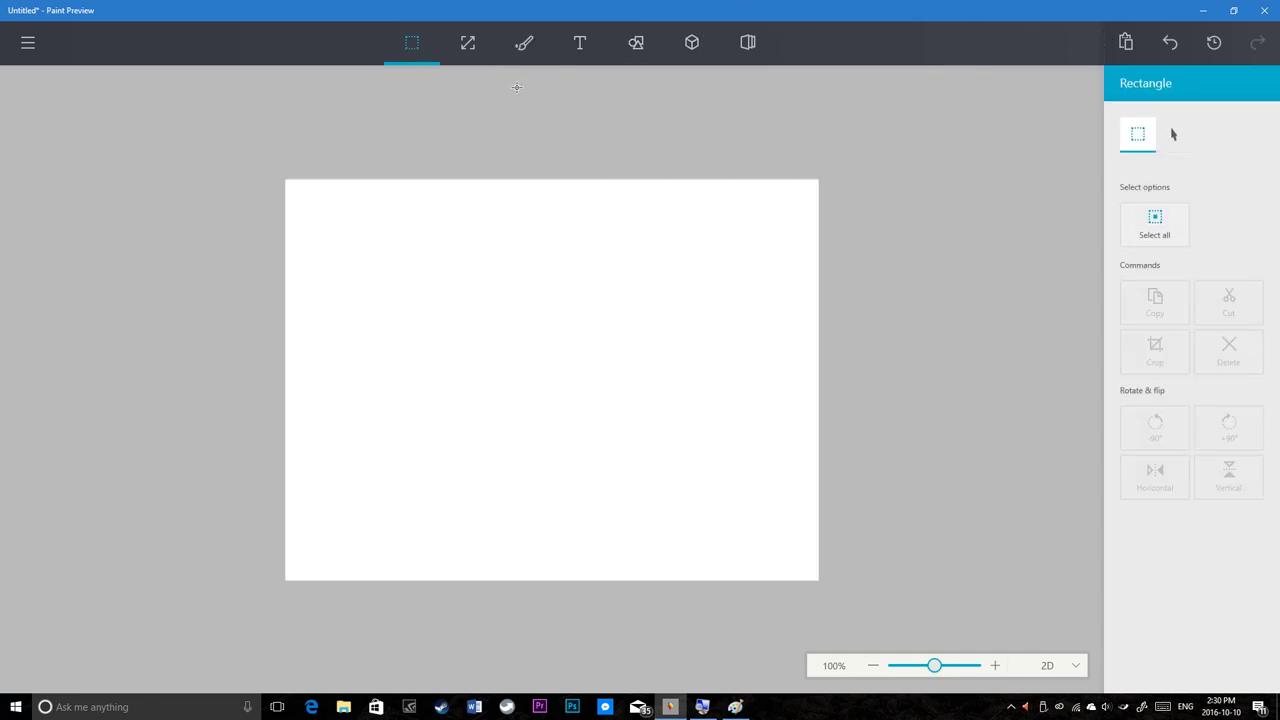
{"action": "left_click", "coordinate": [524, 44]}
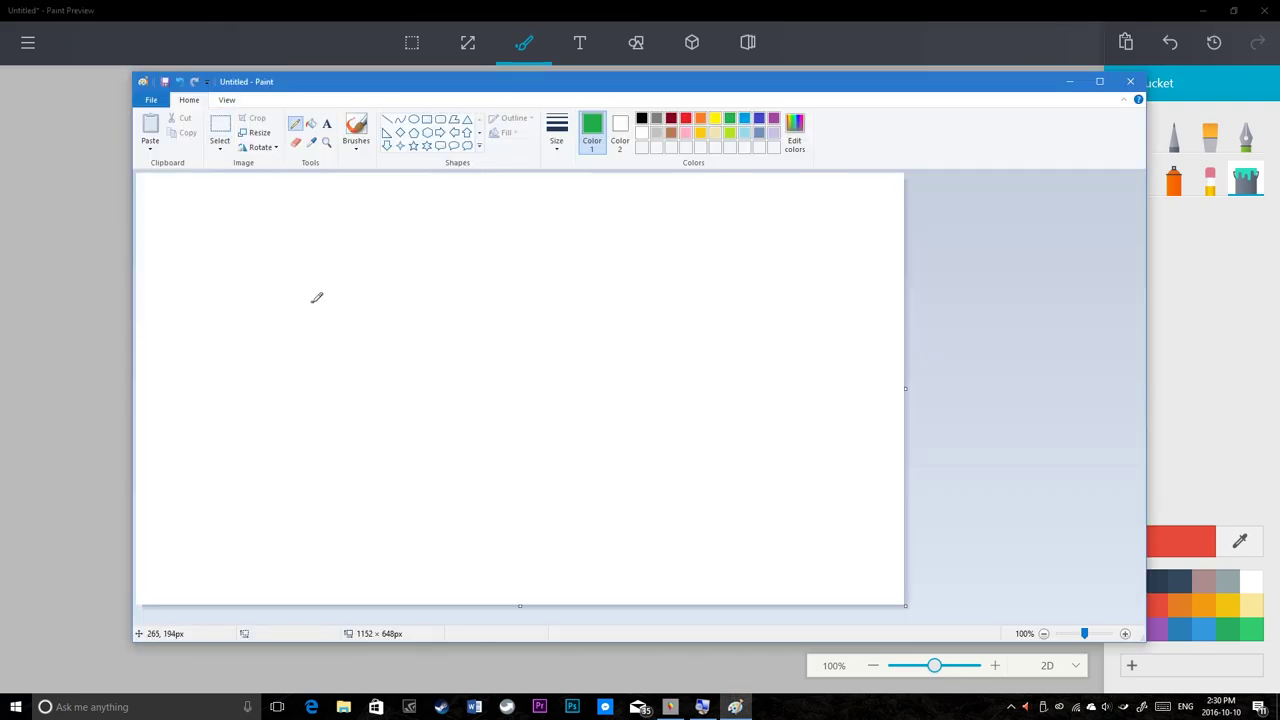
Draw and undo long horizontal and vertical green lines in classic Paint
{"action": "left_click_drag", "start_coordinate": [312, 301], "coordinate": [764, 297]}
{"action": "left_click_drag", "start_coordinate": [495, 316], "coordinate": [190, 322]}
{"action": "left_click_drag", "start_coordinate": [729, 322], "coordinate": [821, 320]}
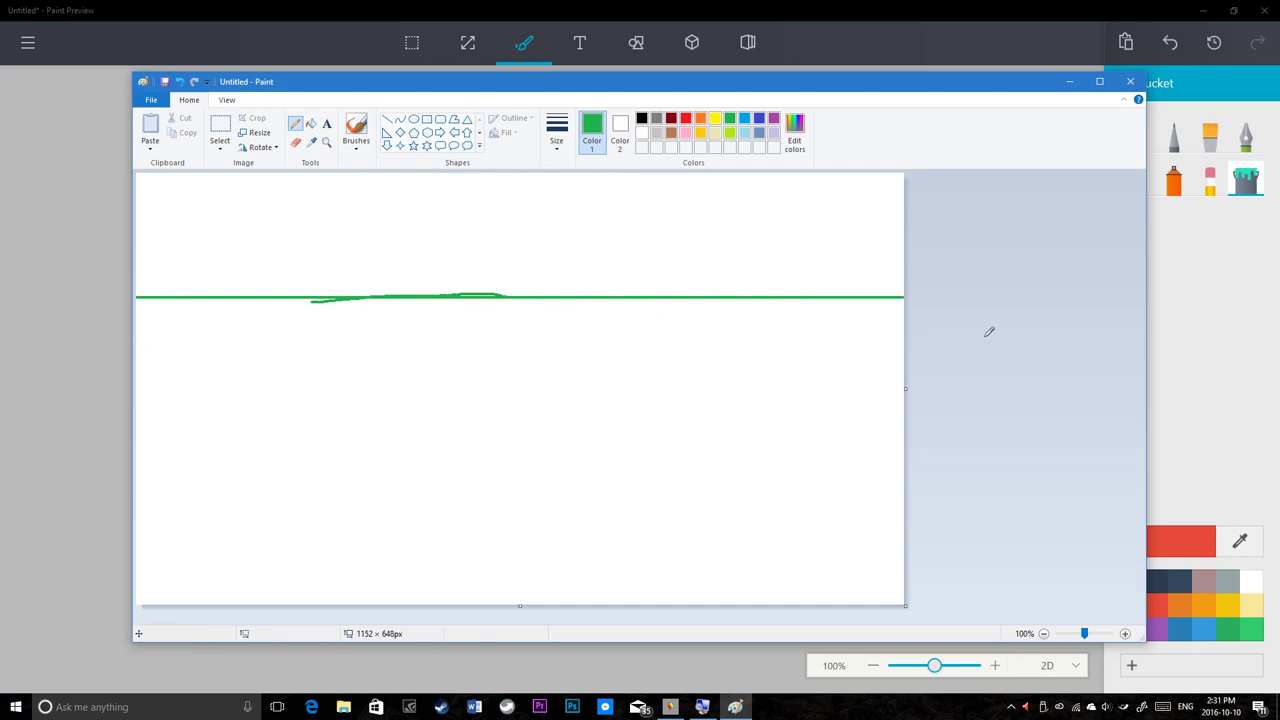
{"action": "key", "text": "ctrl+z"}
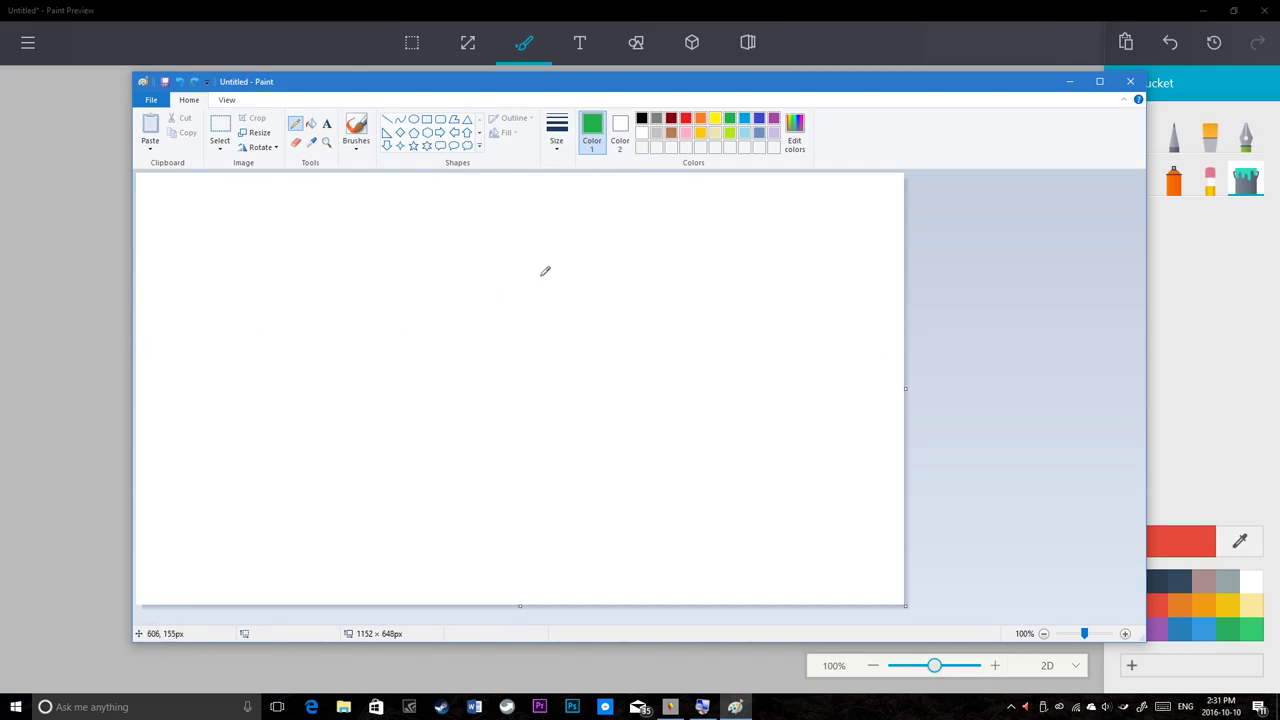
{"action": "left_click_drag", "start_coordinate": [487, 281], "coordinate": [487, 413]}
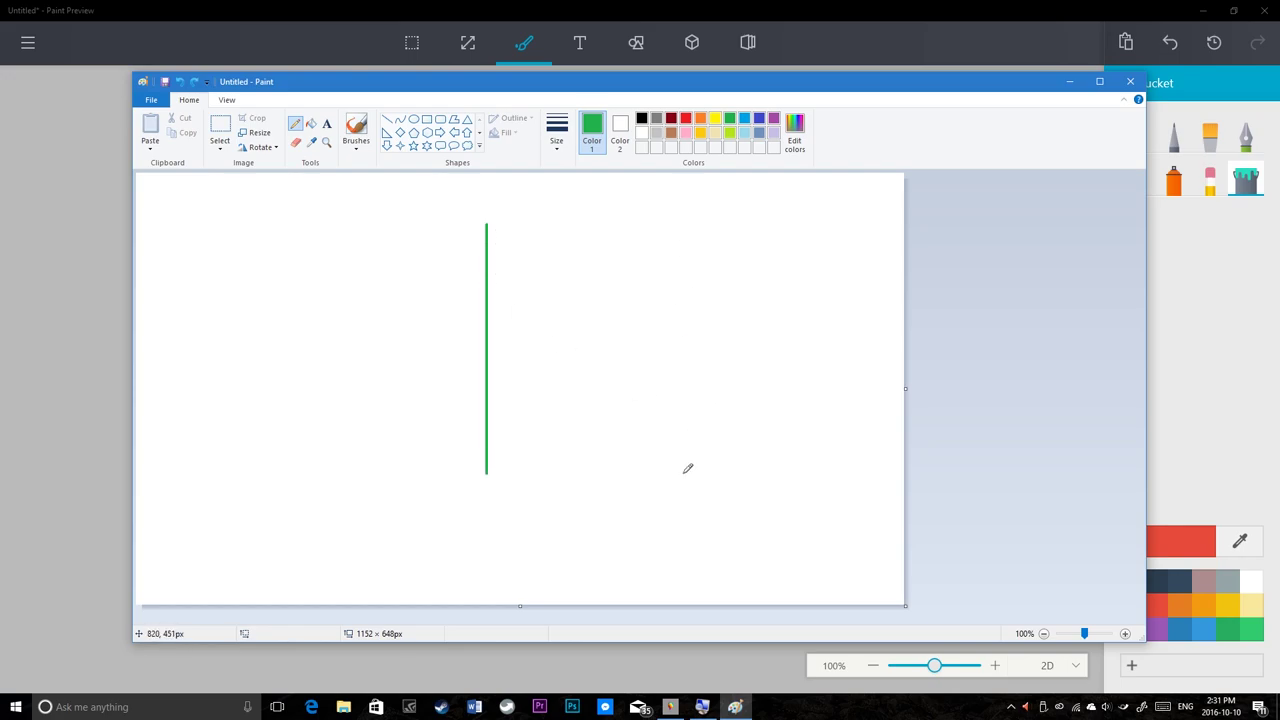
{"action": "key", "text": "ctrl+z"}
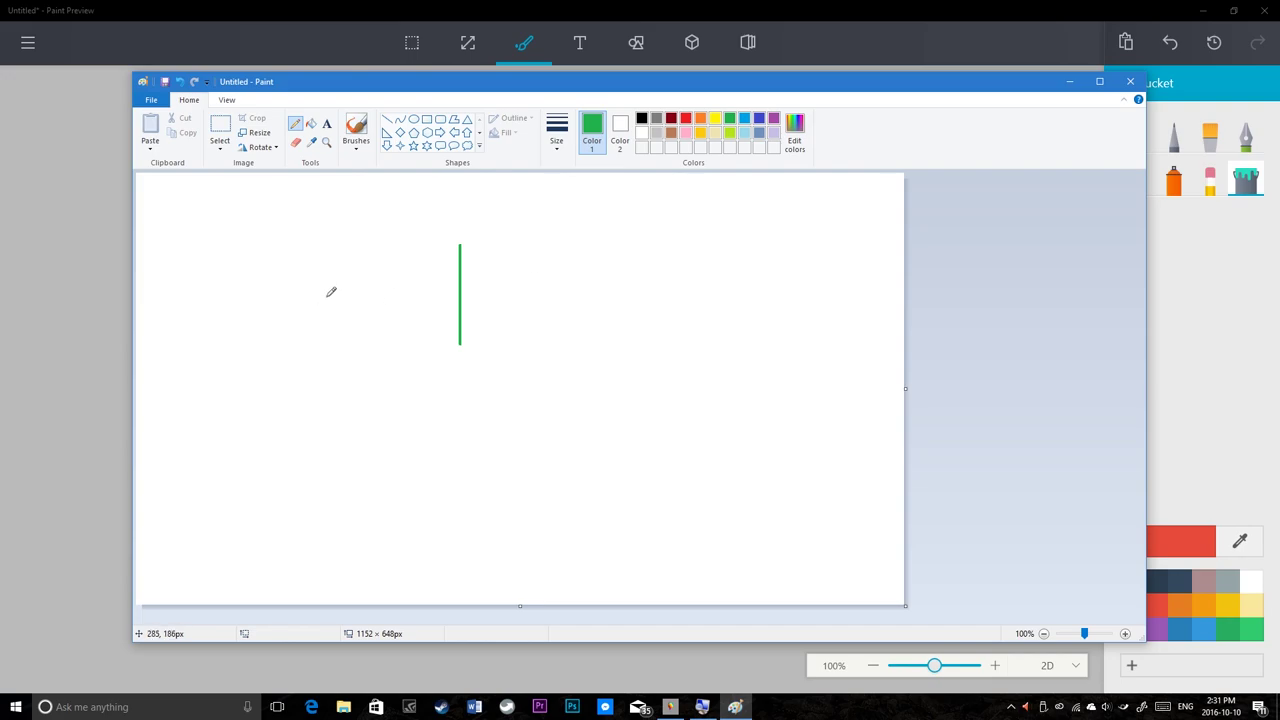
{"action": "key", "text": "ctrl+z"}
Draw and undo green freehand loops and a diagonal line, then return to Paint Preview
{"action": "mouse_move", "coordinate": [297, 270]}
{"action": "left_mouse_down"}
{"action": "mouse_move", "coordinate": [414, 250]}
{"action": "mouse_move", "coordinate": [303, 343]}
{"action": "mouse_move", "coordinate": [712, 338]}
{"action": "left_mouse_up"}
{"action": "key", "text": "ctrl+z"}
{"action": "left_click_drag", "start_coordinate": [475, 306], "coordinate": [588, 194]}
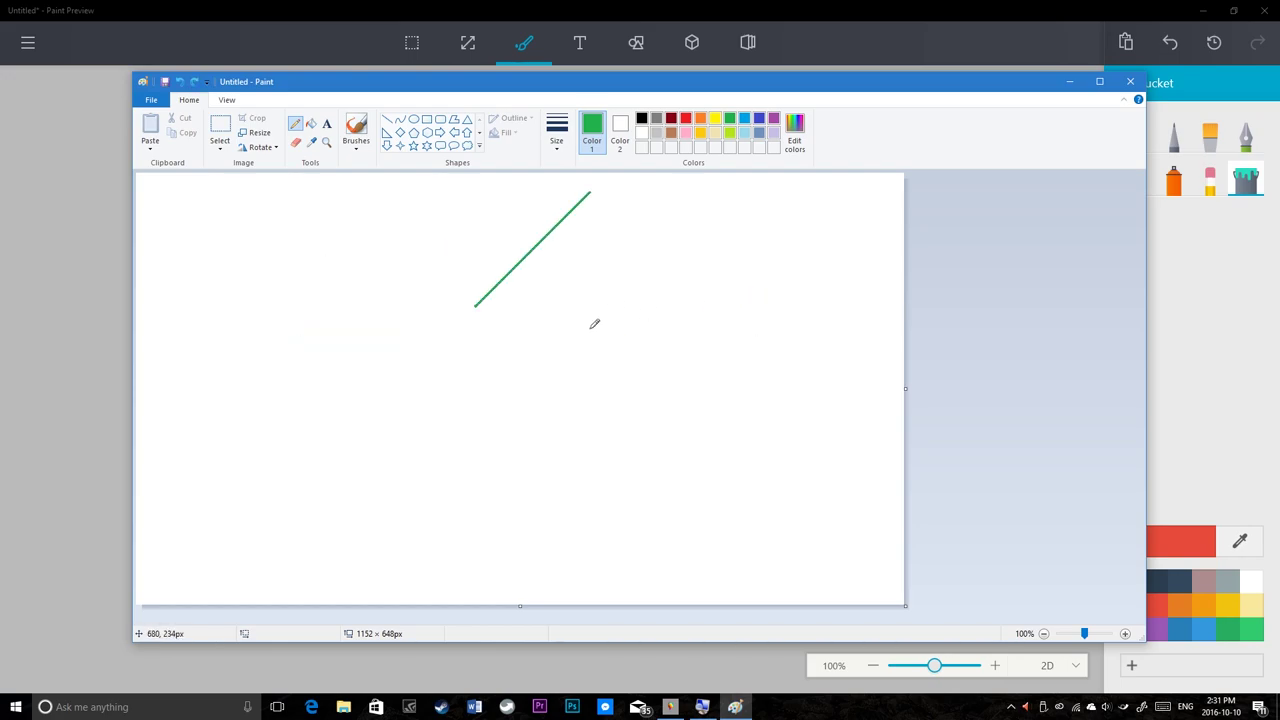
{"action": "key", "text": "ctrl+z"}
{"action": "mouse_move", "coordinate": [323, 382]}
{"action": "left_mouse_down"}
{"action": "mouse_move", "coordinate": [523, 315]}
{"action": "mouse_move", "coordinate": [423, 411]}
{"action": "mouse_move", "coordinate": [491, 370]}
{"action": "mouse_move", "coordinate": [632, 366]}
{"action": "left_mouse_up"}
{"action": "key", "text": "ctrl+z"}
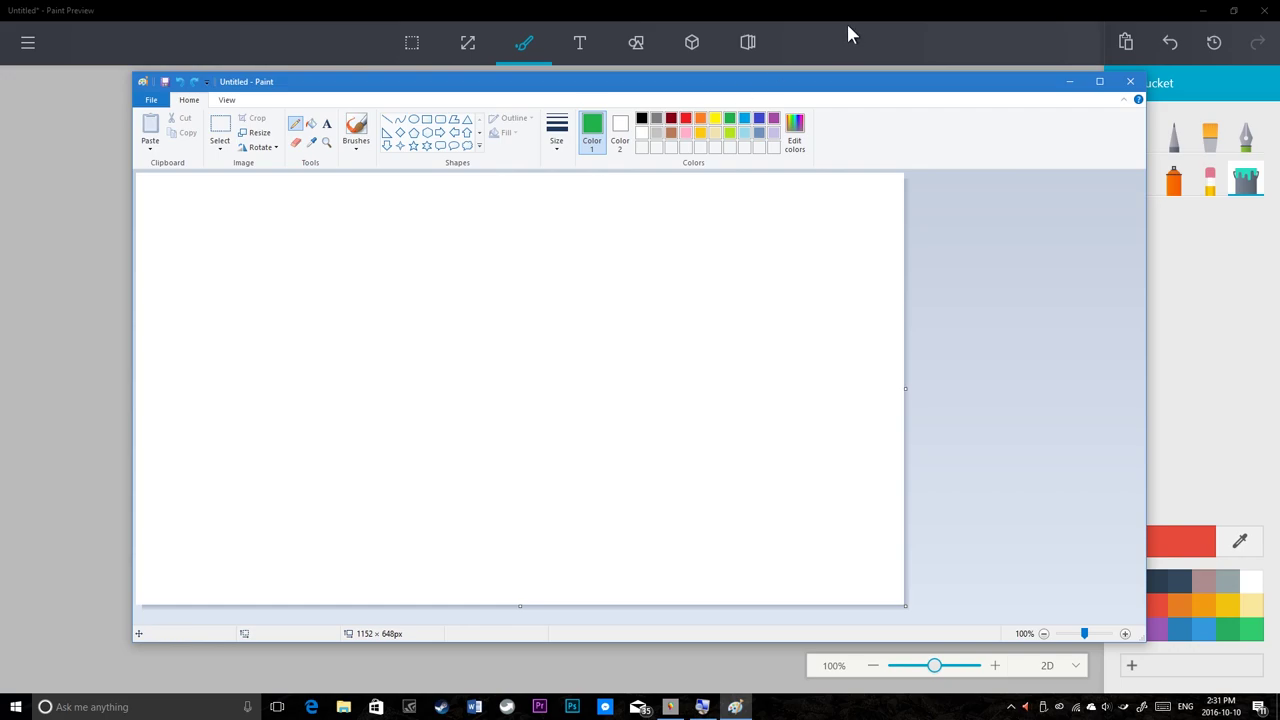
{"action": "left_click", "coordinate": [1130, 81]}
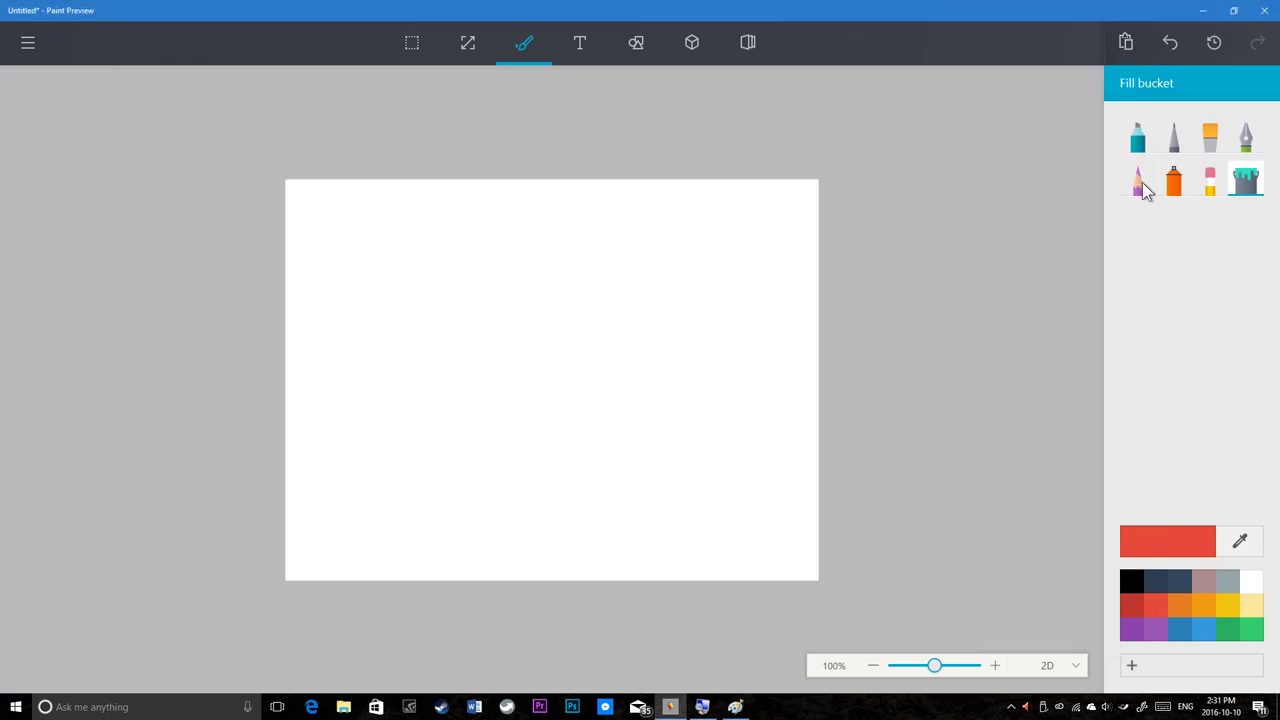
Draw red loops with the 10px Pixel pencil, remove them, and switch to classic Paint
{"action": "left_click", "coordinate": [1173, 138]}
{"action": "mouse_move", "coordinate": [512, 341]}
{"action": "left_mouse_down"}
{"action": "mouse_move", "coordinate": [474, 437]}
{"action": "mouse_move", "coordinate": [646, 346]}
{"action": "mouse_move", "coordinate": [441, 358]}
{"action": "left_mouse_up"}
{"action": "mouse_move", "coordinate": [644, 372]}
{"action": "left_mouse_down"}
{"action": "mouse_move", "coordinate": [540, 290]}
{"action": "mouse_move", "coordinate": [380, 370]}
{"action": "left_mouse_up"}
{"action": "key", "text": "ctrl+a"}
{"action": "key", "text": "ctrl+x"}
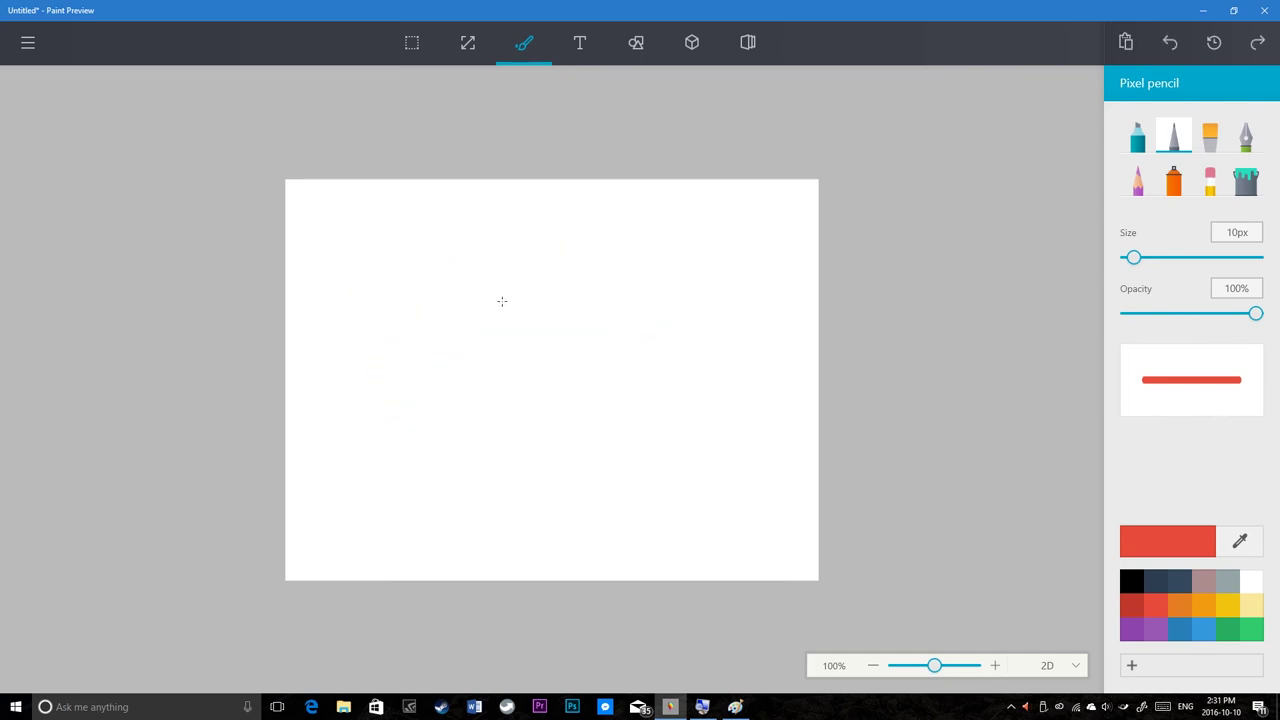
{"action": "key", "text": "alt+Tab"}
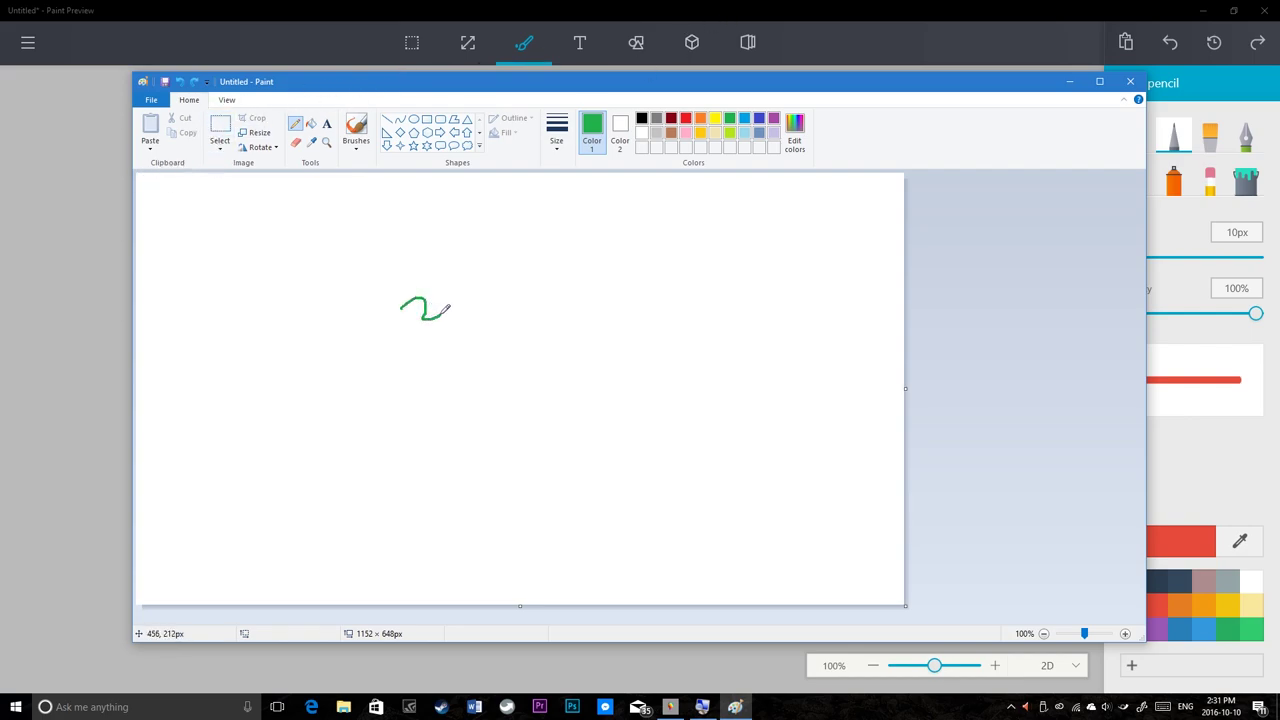
Undo the green pencil scribbles so the figure-eight can be redrawn in the centre
{"action": "key", "text": "ctrl+z"}
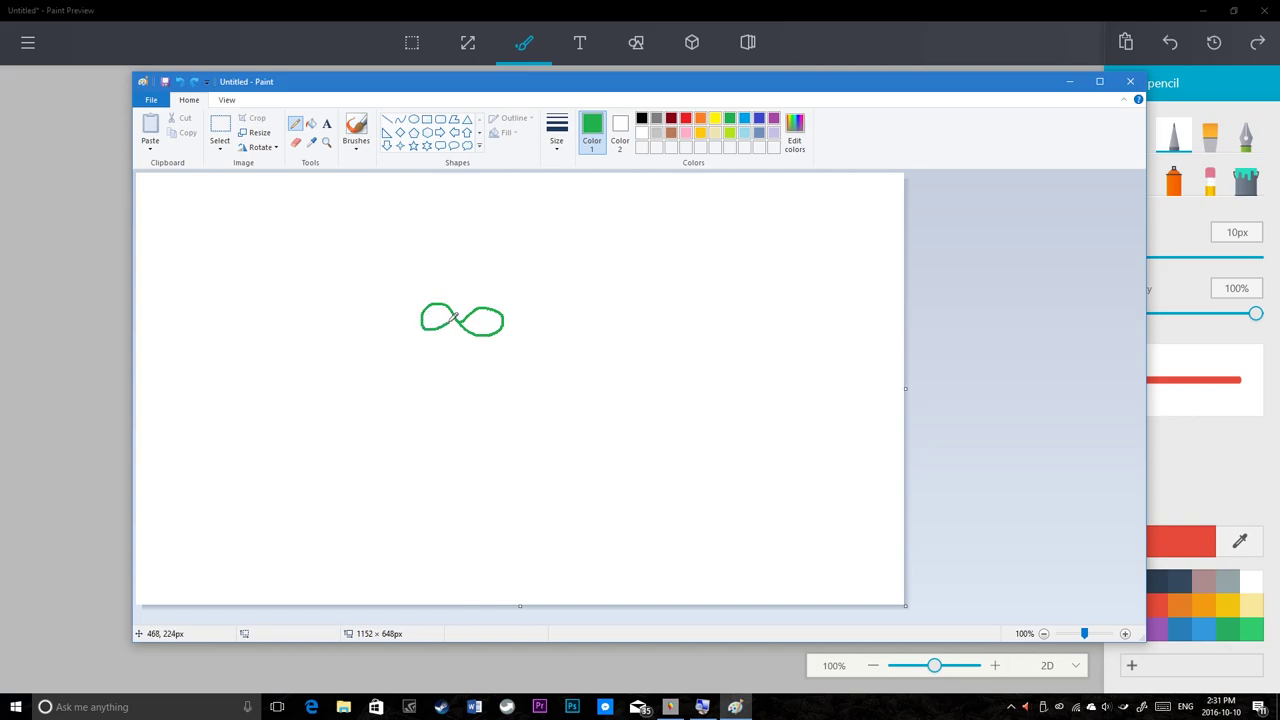
{"action": "key", "text": "ctrl+z"}
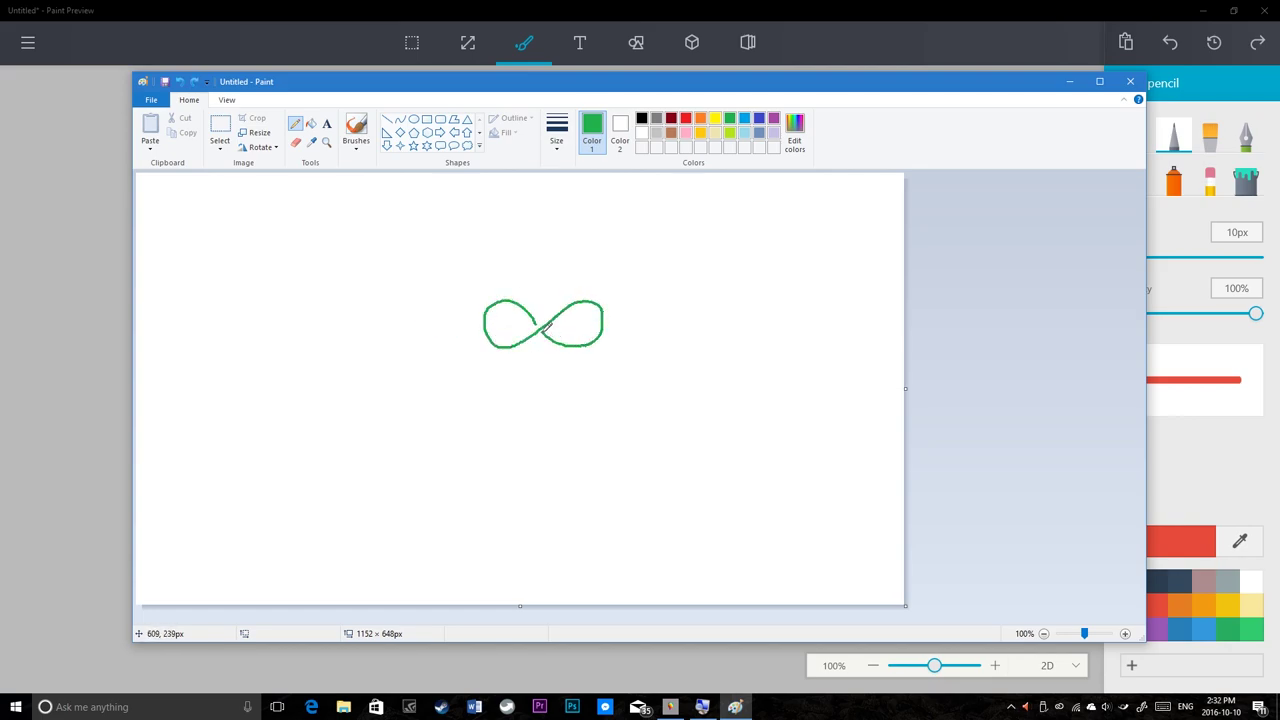
Select the green figure-eight and drag it up and to the left
{"action": "left_click", "coordinate": [220, 127]}
{"action": "mouse_move", "coordinate": [464, 284]}
{"action": "left_mouse_down"}
{"action": "mouse_move", "coordinate": [650, 346]}
{"action": "mouse_move", "coordinate": [623, 362]}
{"action": "left_mouse_up"}
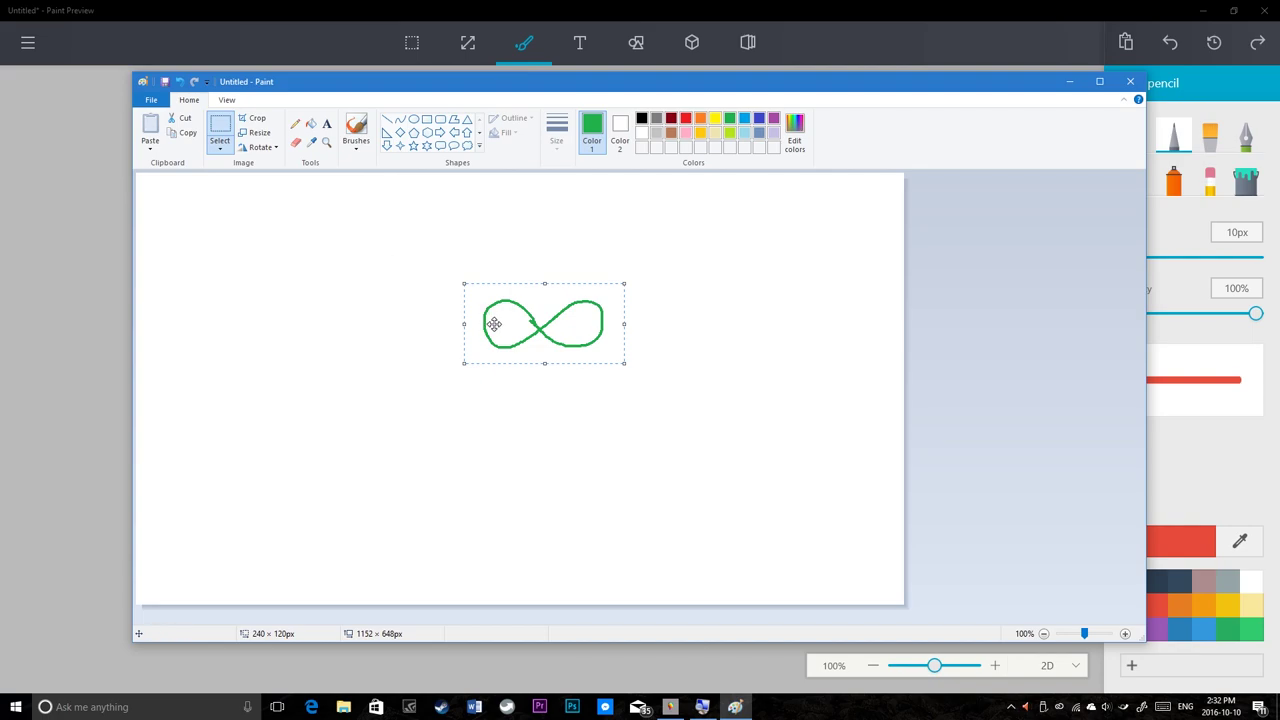
{"action": "left_click_drag", "start_coordinate": [496, 322], "coordinate": [496, 371]}
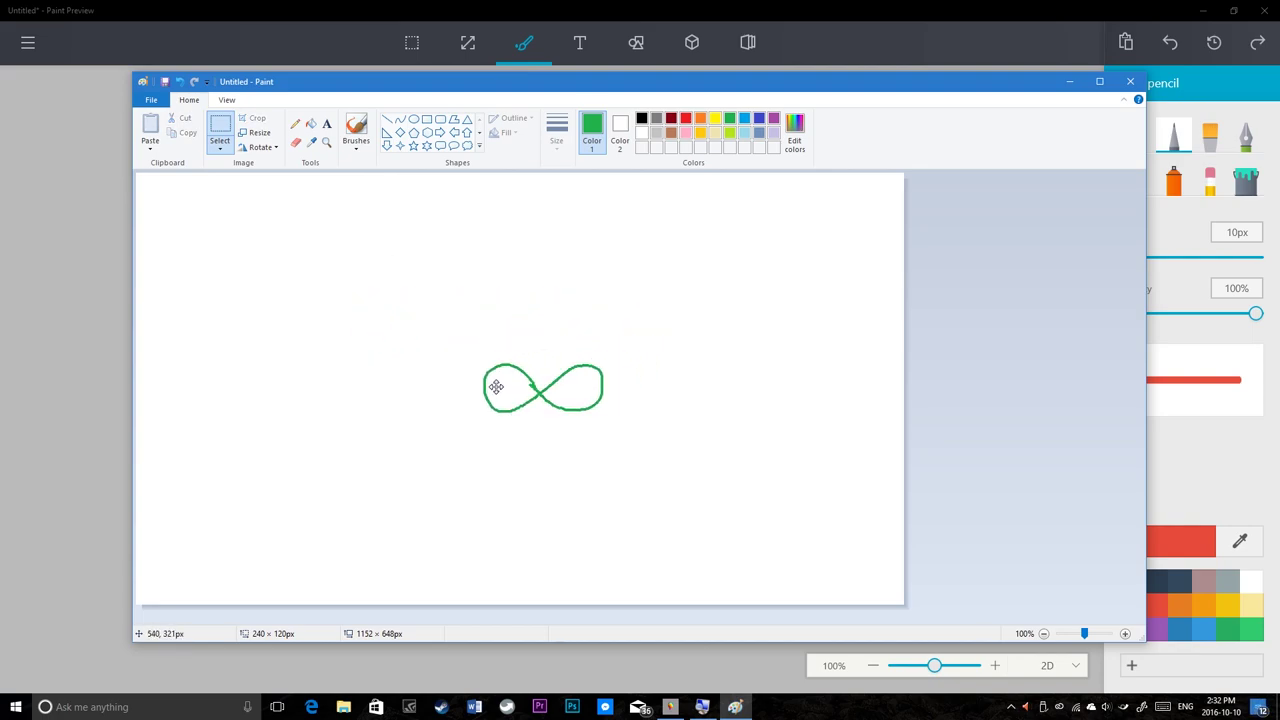
{"action": "left_click_drag", "start_coordinate": [496, 371], "coordinate": [477, 302]}
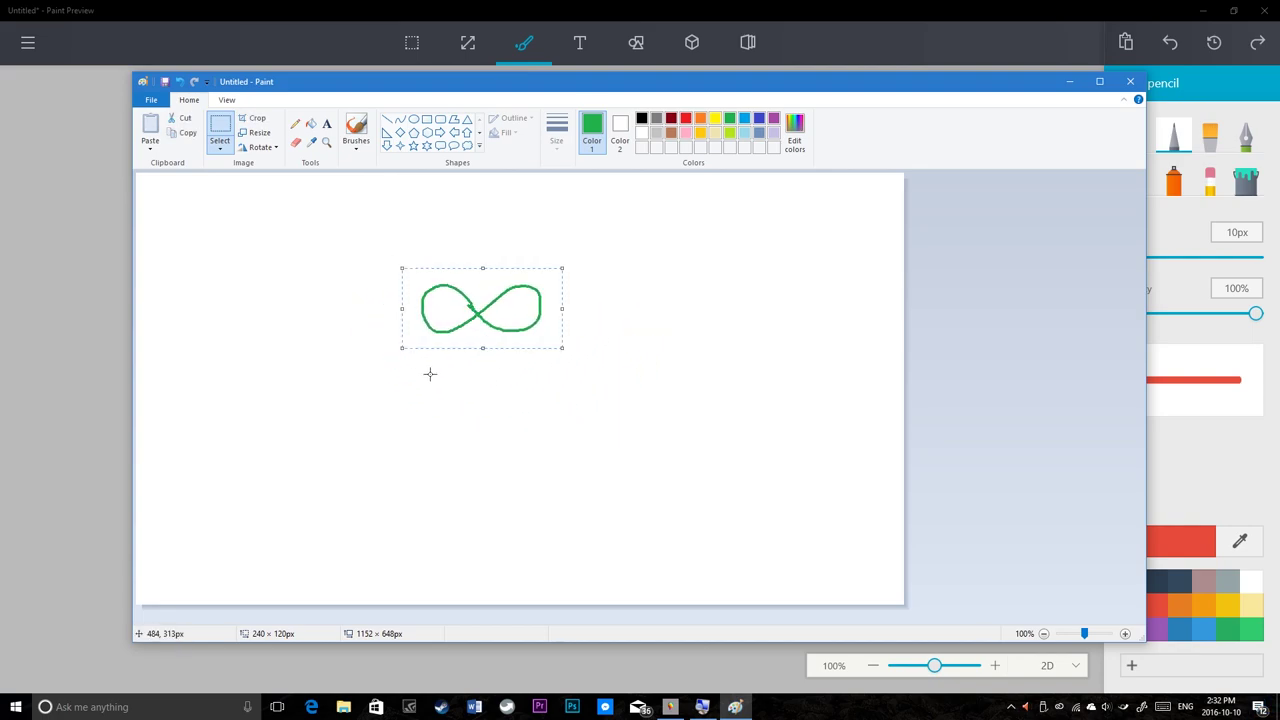
Turn on transparent selection and draw a red pencil loop right of the figure-eight
{"action": "left_click", "coordinate": [213, 149]}
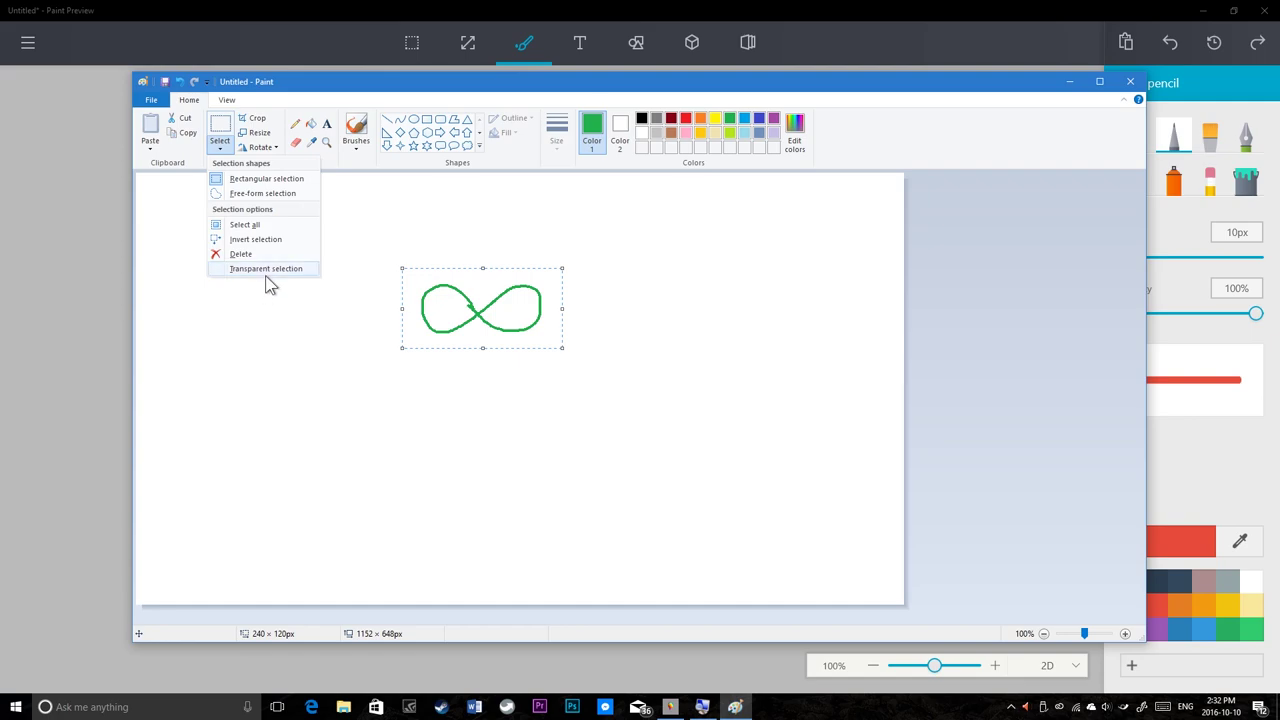
{"action": "left_click", "coordinate": [265, 272]}
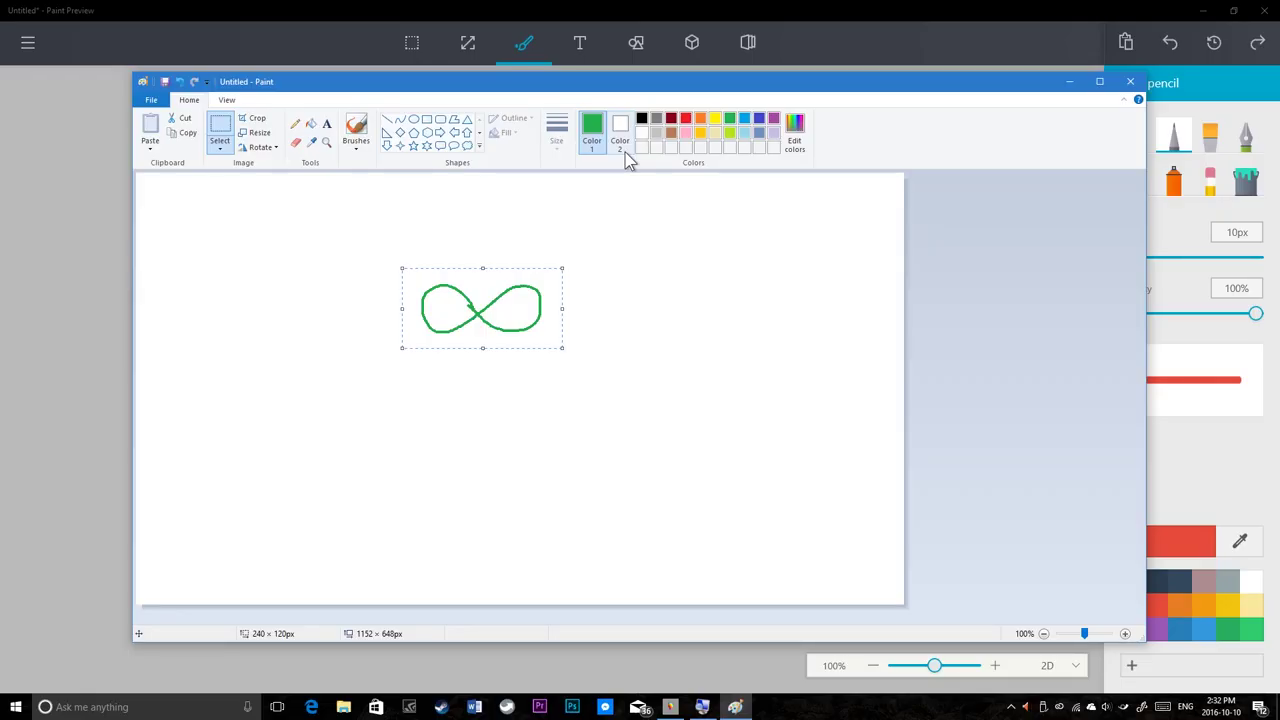
{"action": "left_click", "coordinate": [635, 299]}
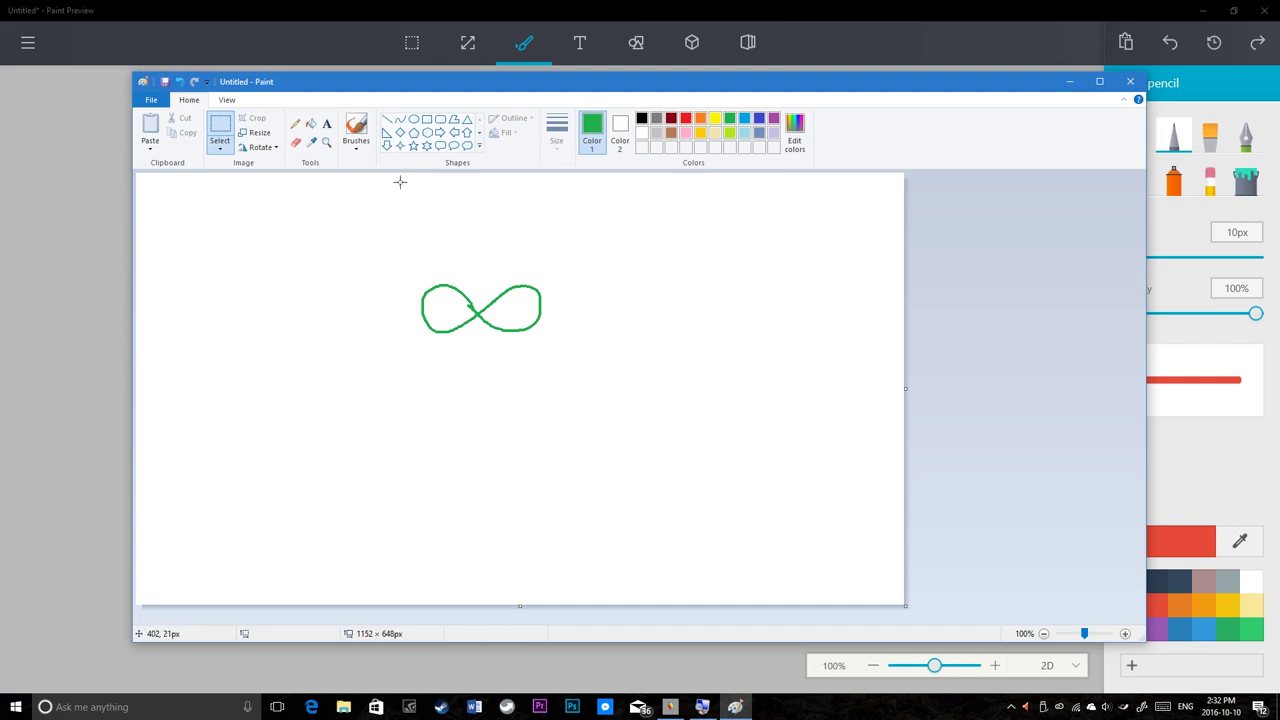
{"action": "left_click", "coordinate": [296, 125]}
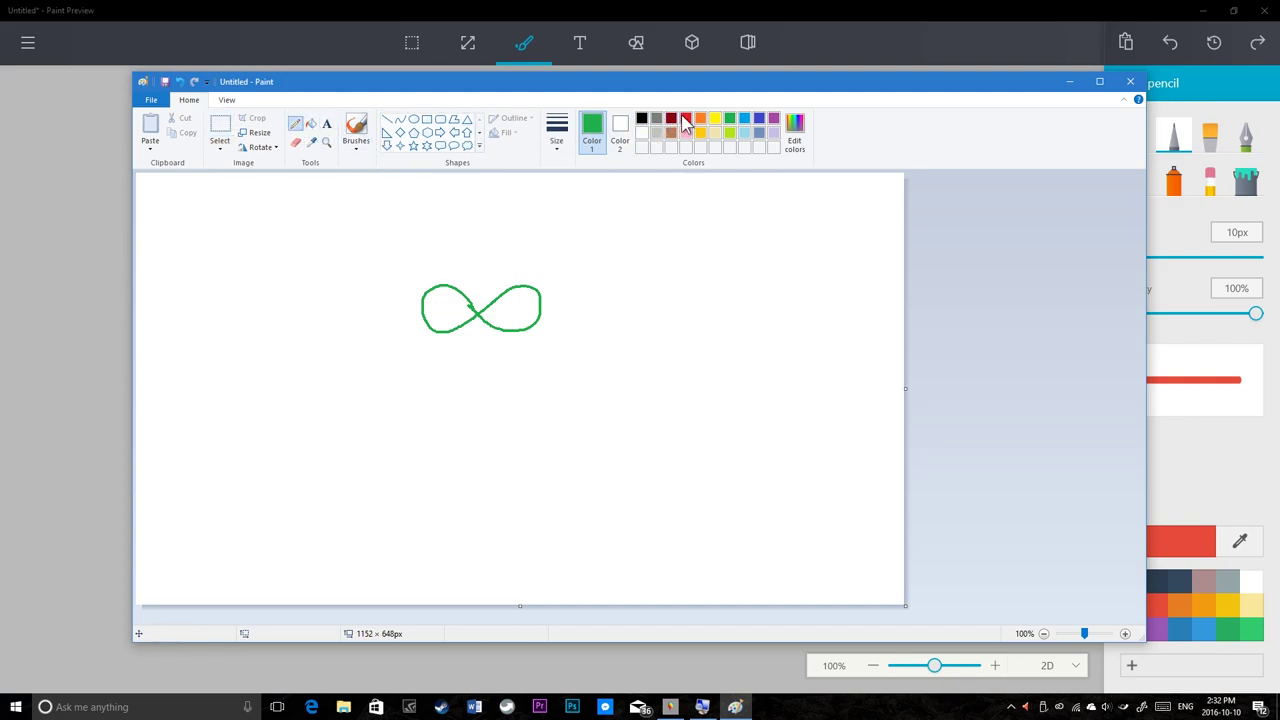
{"action": "mouse_move", "coordinate": [656, 242]}
{"action": "left_mouse_down"}
{"action": "mouse_move", "coordinate": [758, 285]}
{"action": "mouse_move", "coordinate": [668, 259]}
{"action": "left_mouse_up"}
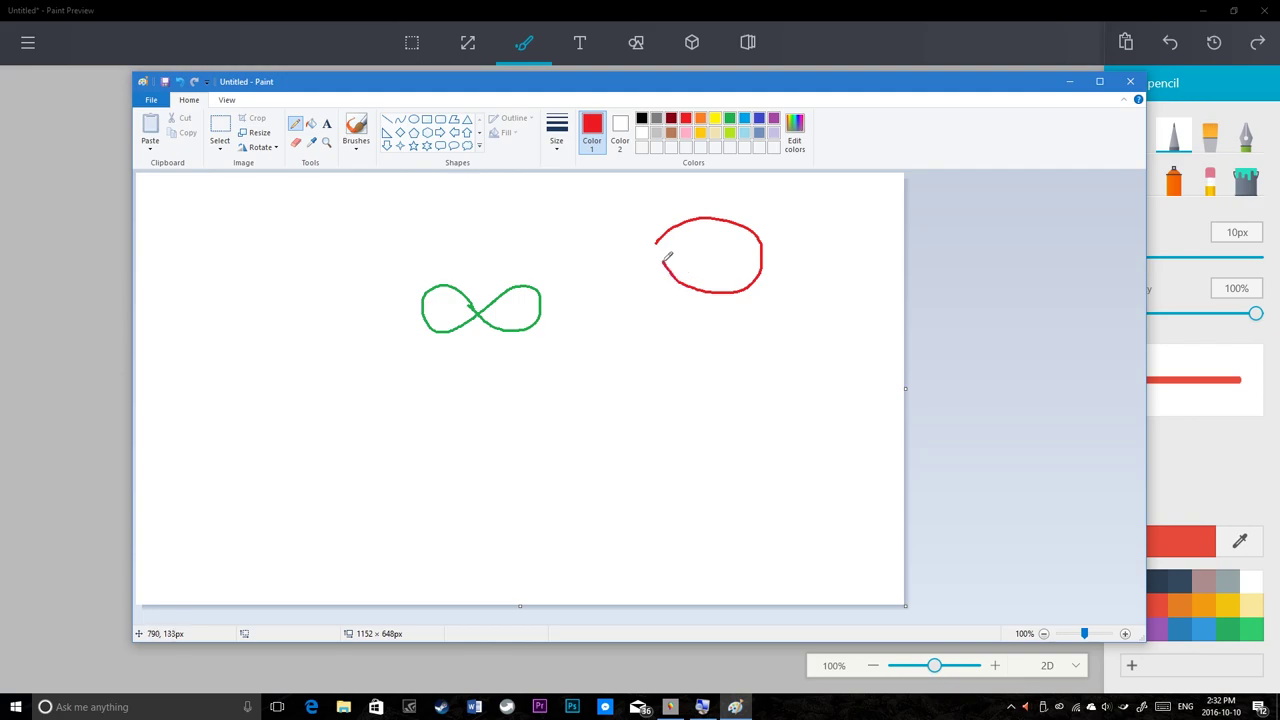
Reselect the figure-eight transparently, drag it over the red loop, then back beside it
{"action": "left_click", "coordinate": [219, 148]}
{"action": "left_click", "coordinate": [240, 268]}
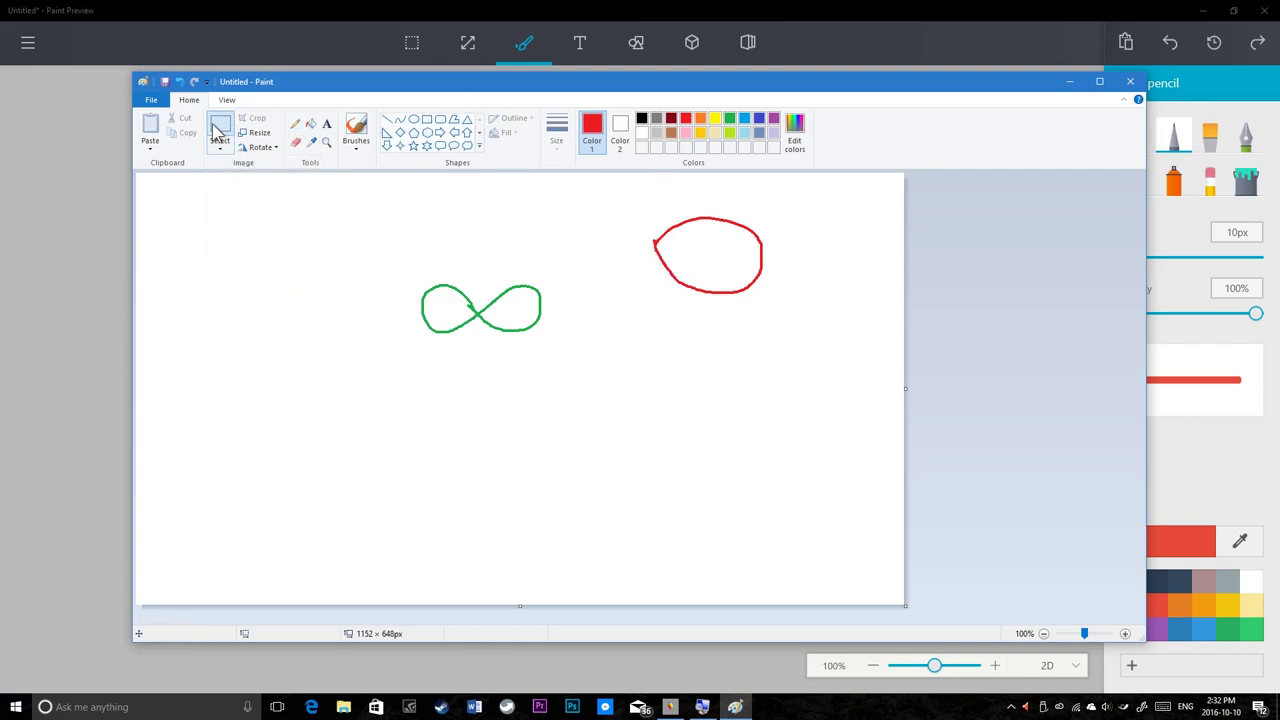
{"action": "left_click_drag", "start_coordinate": [554, 336], "coordinate": [552, 340]}
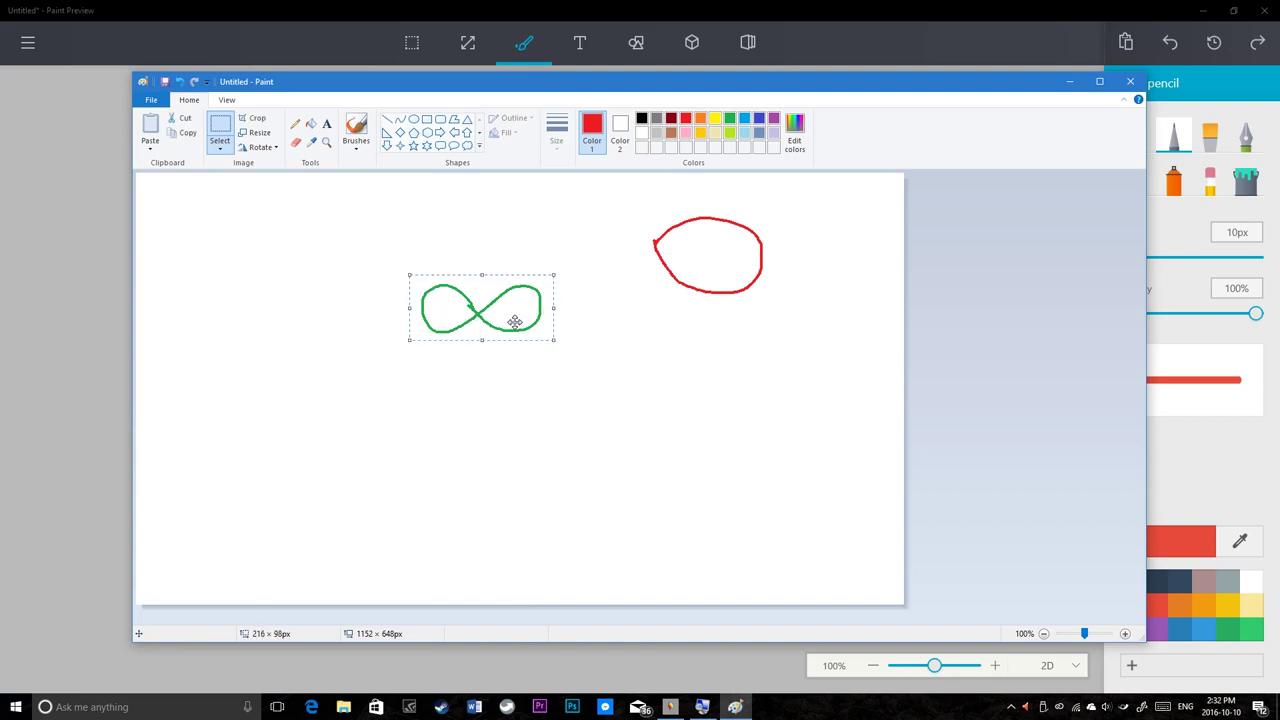
{"action": "left_click_drag", "start_coordinate": [514, 321], "coordinate": [738, 234]}
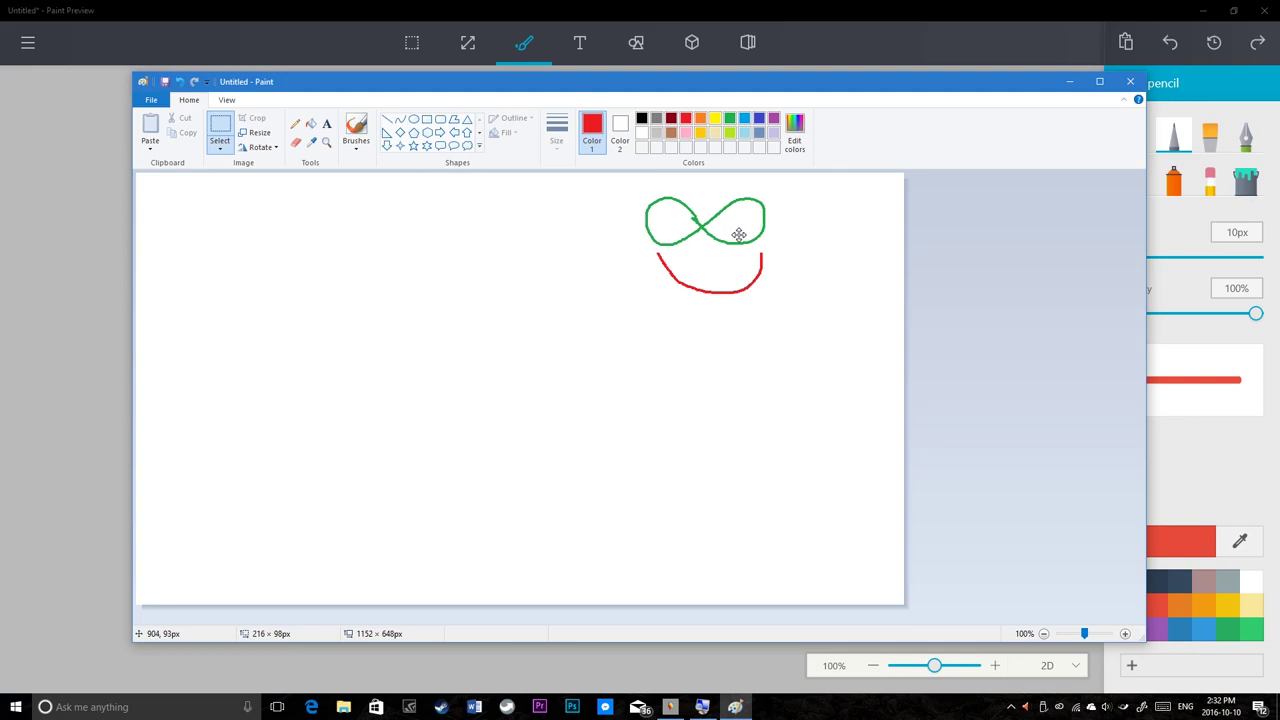
{"action": "mouse_move", "coordinate": [738, 234]}
{"action": "left_mouse_down"}
{"action": "mouse_move", "coordinate": [560, 337]}
{"action": "mouse_move", "coordinate": [521, 316]}
{"action": "left_mouse_up"}
{"action": "left_click", "coordinate": [520, 339]}
{"action": "left_click", "coordinate": [216, 152]}
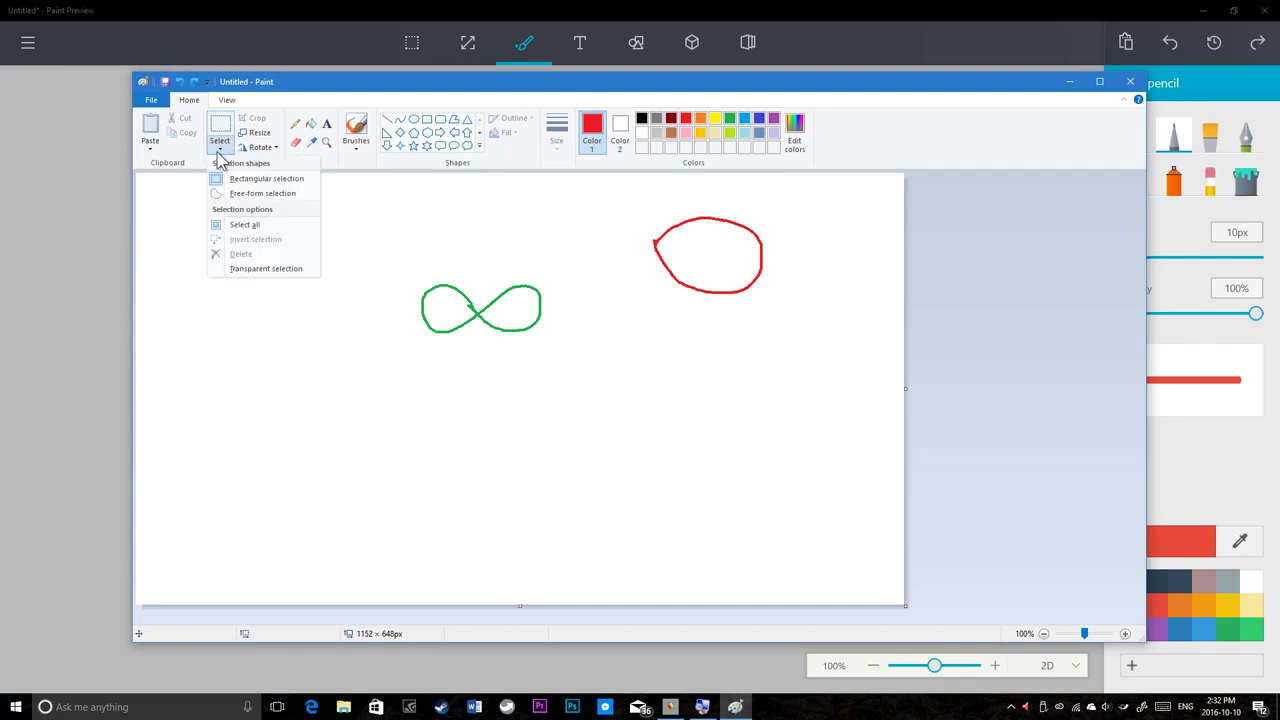
With transparent selection, move the figure-eight onto the red loop and then off to the left
{"action": "left_click", "coordinate": [245, 268]}
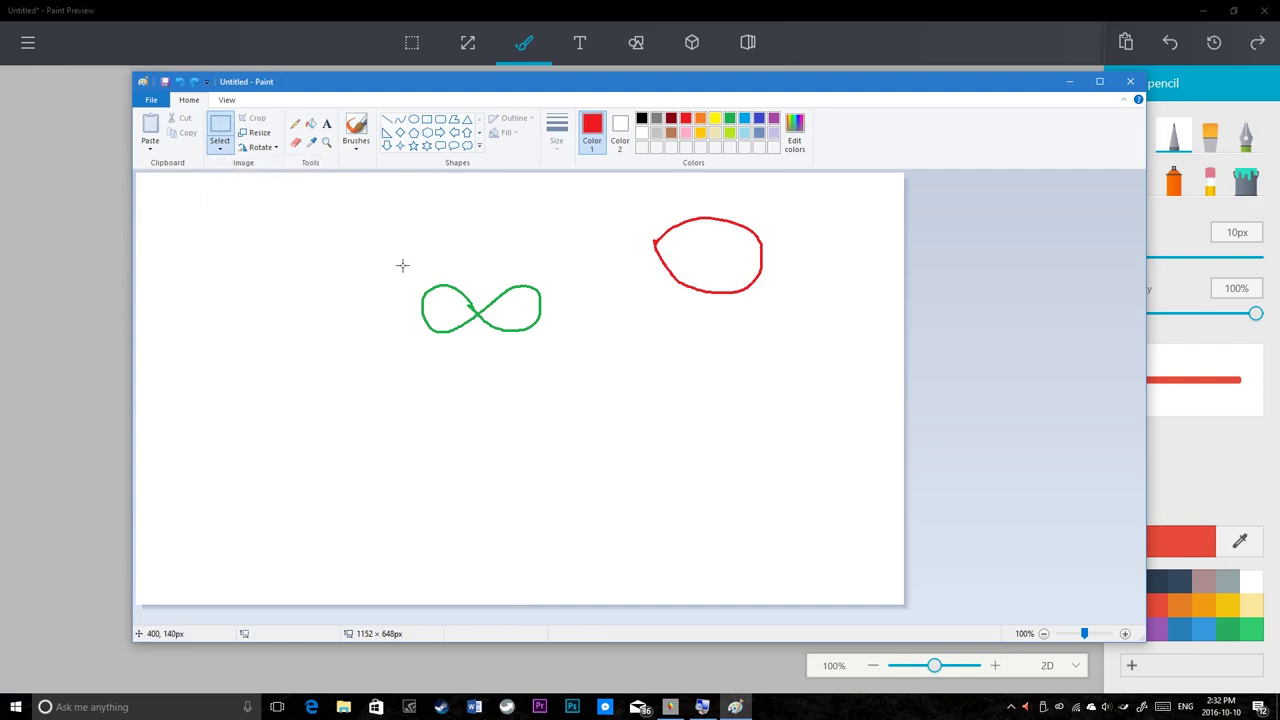
{"action": "mouse_move", "coordinate": [531, 326]}
{"action": "left_mouse_down"}
{"action": "mouse_move", "coordinate": [557, 348]}
{"action": "mouse_move", "coordinate": [737, 237]}
{"action": "left_mouse_up"}
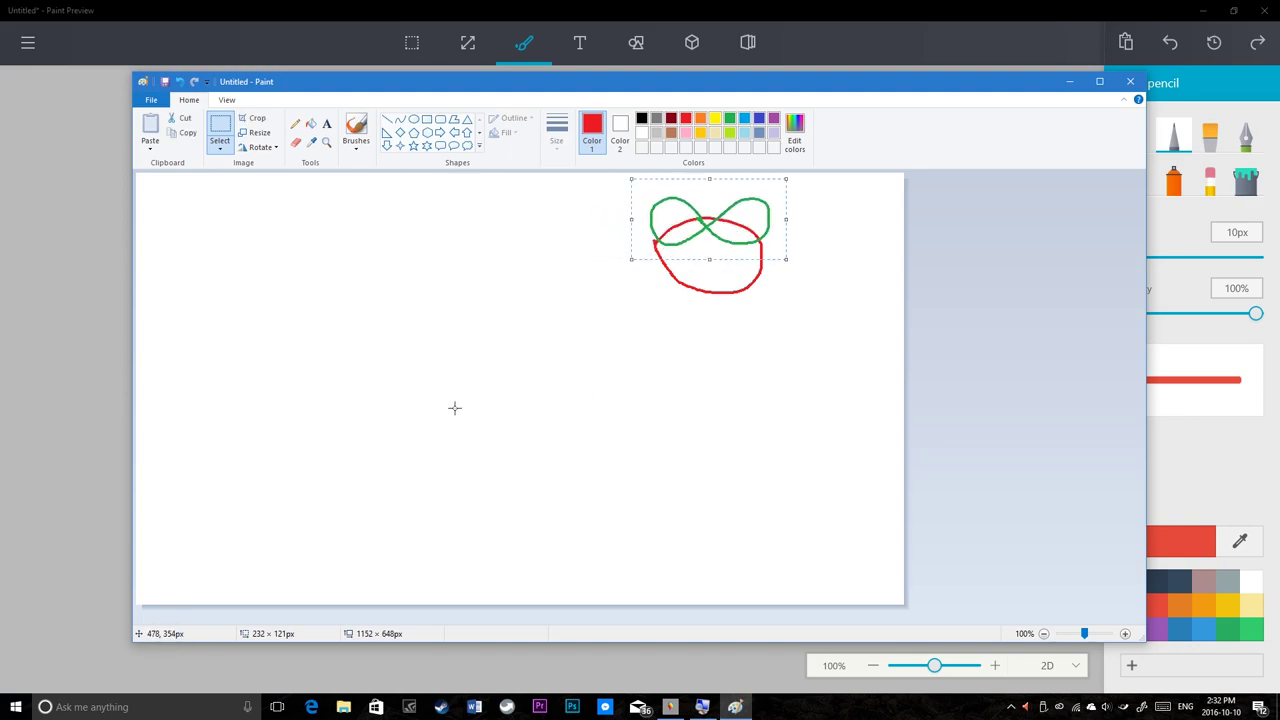
{"action": "left_click_drag", "start_coordinate": [685, 228], "coordinate": [345, 300]}
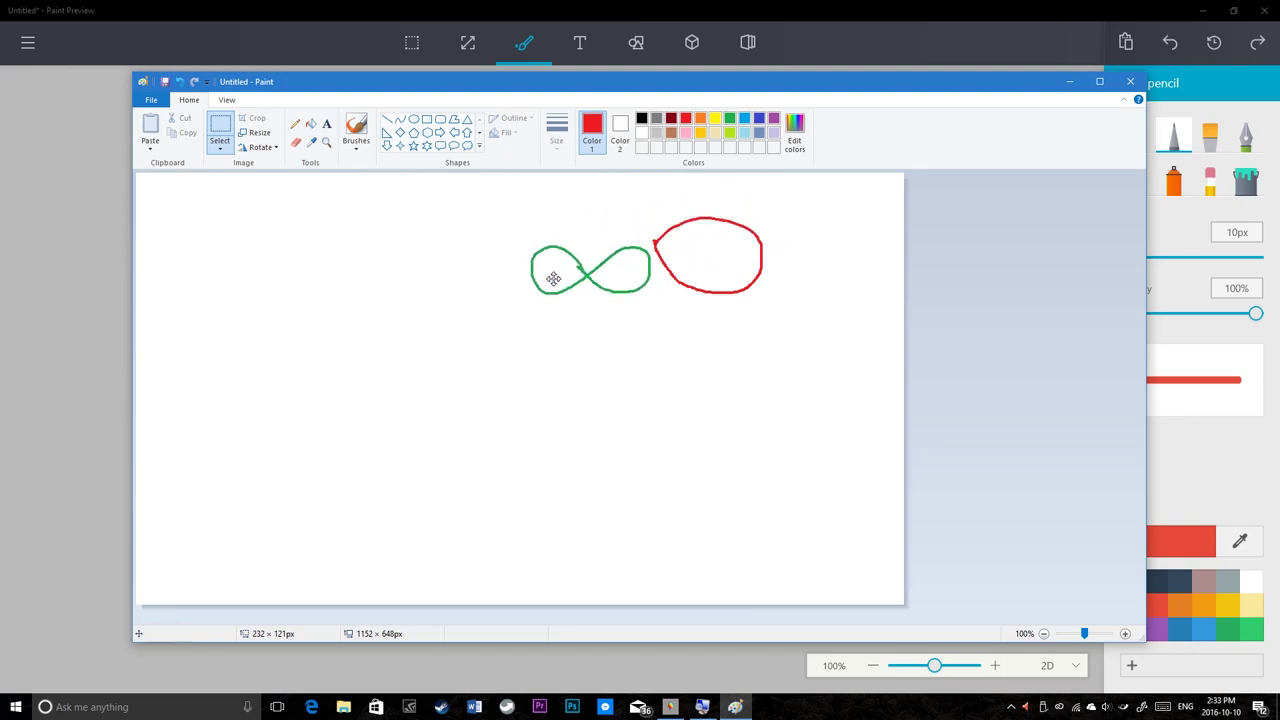
{"action": "left_click", "coordinate": [523, 289]}
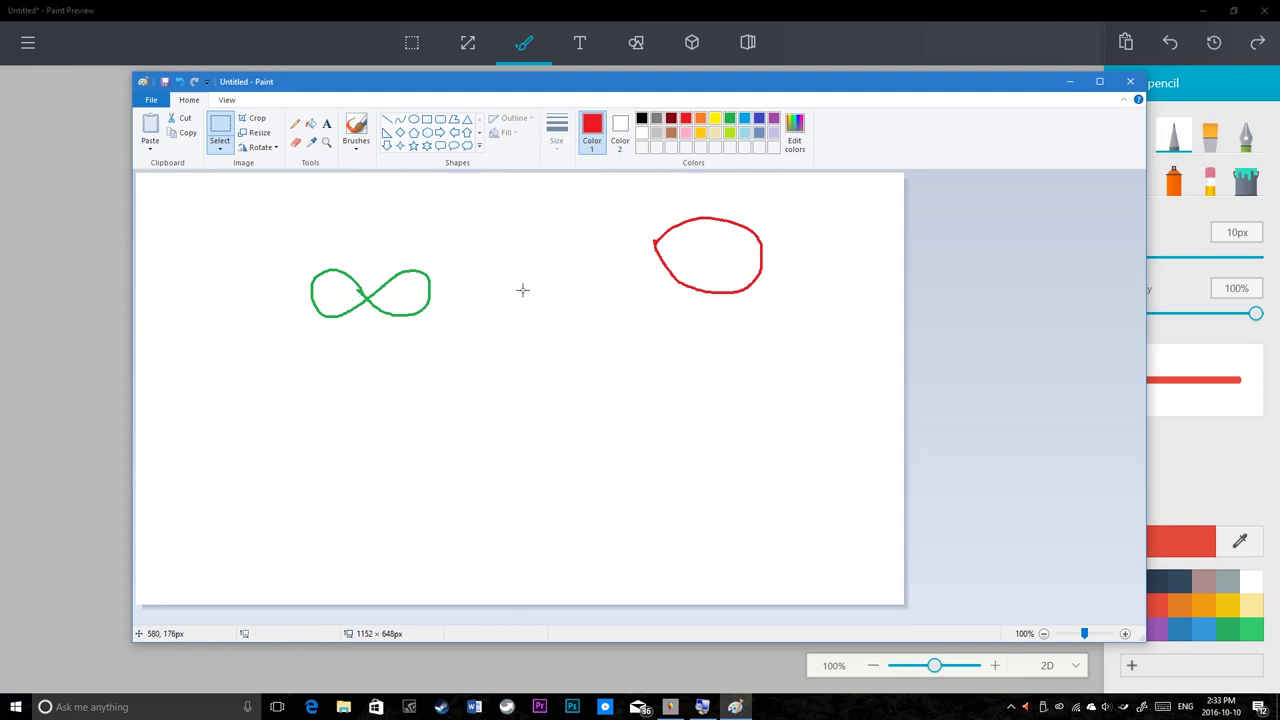
Copy the figure-eight to the right and lower right, then smear it into a green trail
{"action": "mouse_move", "coordinate": [290, 249]}
{"action": "left_mouse_down"}
{"action": "mouse_move", "coordinate": [465, 336]}
{"action": "mouse_move", "coordinate": [452, 339]}
{"action": "left_mouse_up"}
{"action": "mouse_move", "coordinate": [362, 293]}
{"action": "left_mouse_down"}
{"action": "mouse_move", "coordinate": [541, 312]}
{"action": "mouse_move", "coordinate": [383, 403]}
{"action": "mouse_move", "coordinate": [601, 397]}
{"action": "mouse_move", "coordinate": [731, 340]}
{"action": "left_mouse_up"}
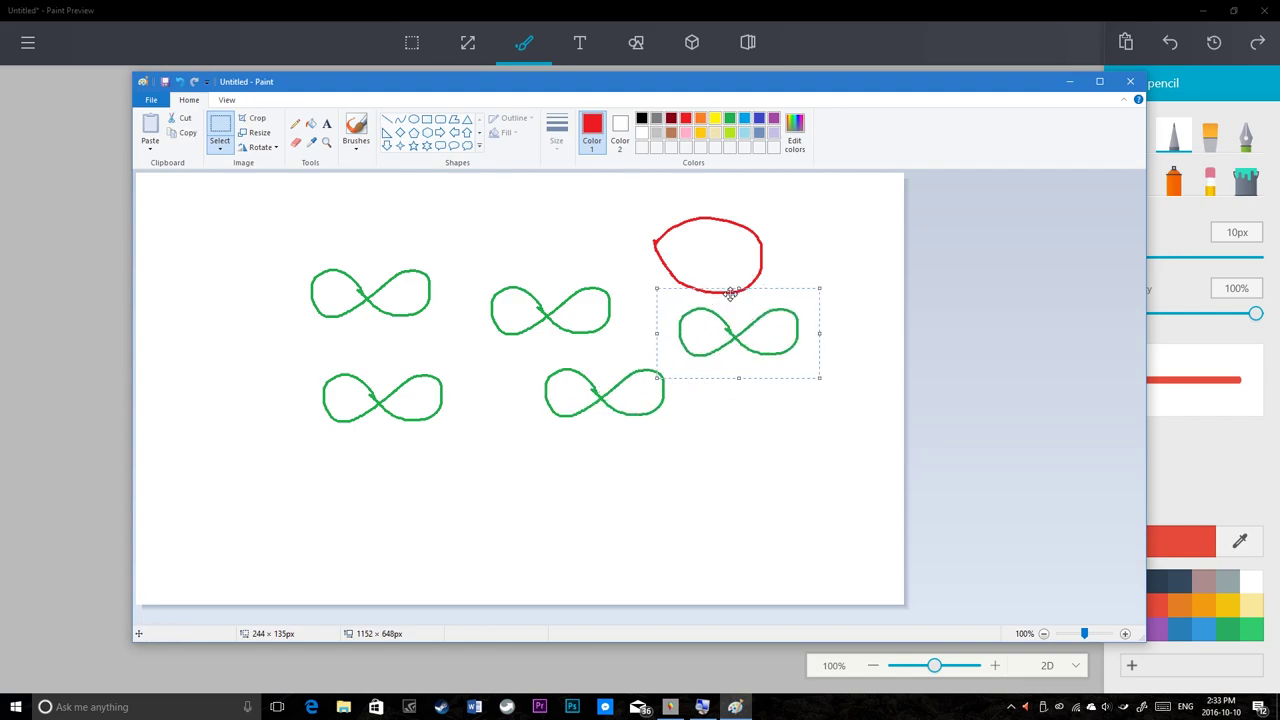
{"action": "left_click_drag", "start_coordinate": [761, 350], "coordinate": [803, 483]}
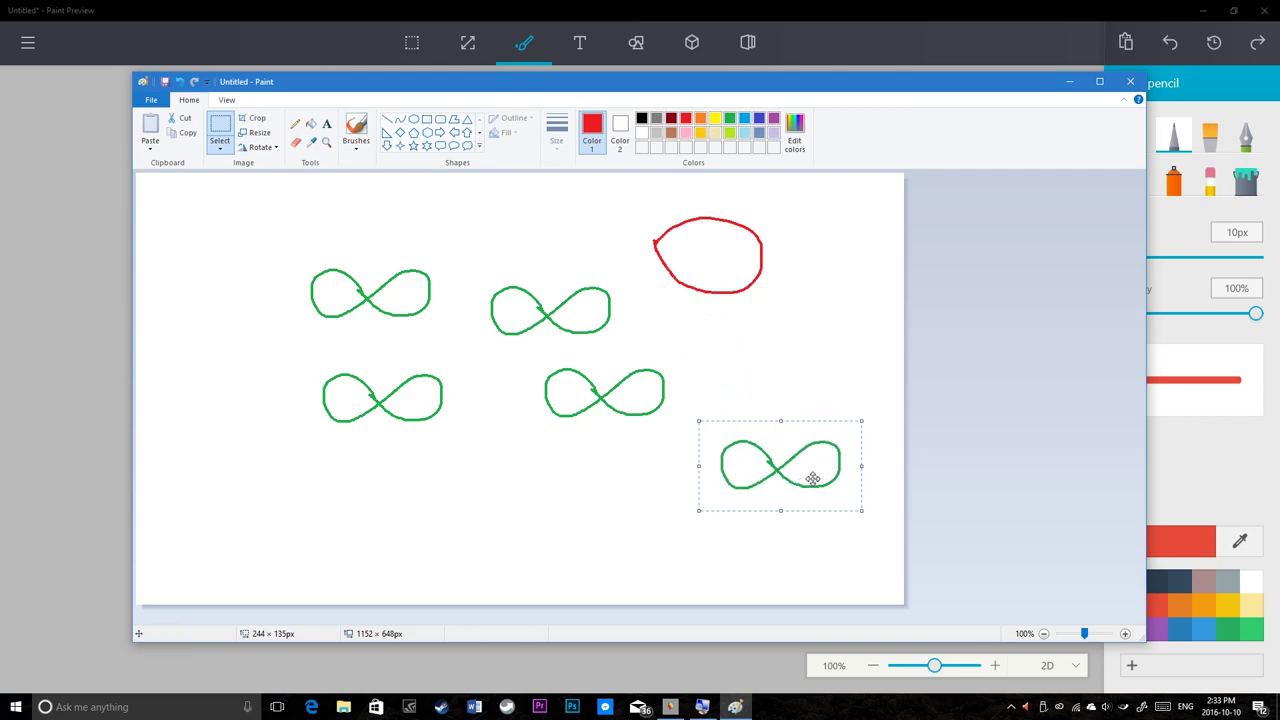
{"action": "mouse_move", "coordinate": [812, 478]}
{"action": "left_mouse_down"}
{"action": "mouse_move", "coordinate": [865, 413]}
{"action": "mouse_move", "coordinate": [805, 382]}
{"action": "mouse_move", "coordinate": [804, 350]}
{"action": "mouse_move", "coordinate": [849, 290]}
{"action": "mouse_move", "coordinate": [700, 230]}
{"action": "mouse_move", "coordinate": [532, 234]}
{"action": "mouse_move", "coordinate": [420, 355]}
{"action": "mouse_move", "coordinate": [560, 480]}
{"action": "mouse_move", "coordinate": [515, 560]}
{"action": "mouse_move", "coordinate": [329, 499]}
{"action": "mouse_move", "coordinate": [470, 510]}
{"action": "mouse_move", "coordinate": [640, 430]}
{"action": "mouse_move", "coordinate": [353, 296]}
{"action": "mouse_move", "coordinate": [540, 265]}
{"action": "mouse_move", "coordinate": [760, 290]}
{"action": "mouse_move", "coordinate": [490, 320]}
{"action": "mouse_move", "coordinate": [538, 312]}
{"action": "mouse_move", "coordinate": [965, 489]}
{"action": "left_mouse_up"}
Undo the smear and fill the background, red ellipse and middle figure-eight orange
{"action": "key", "text": "ctrl+z"}
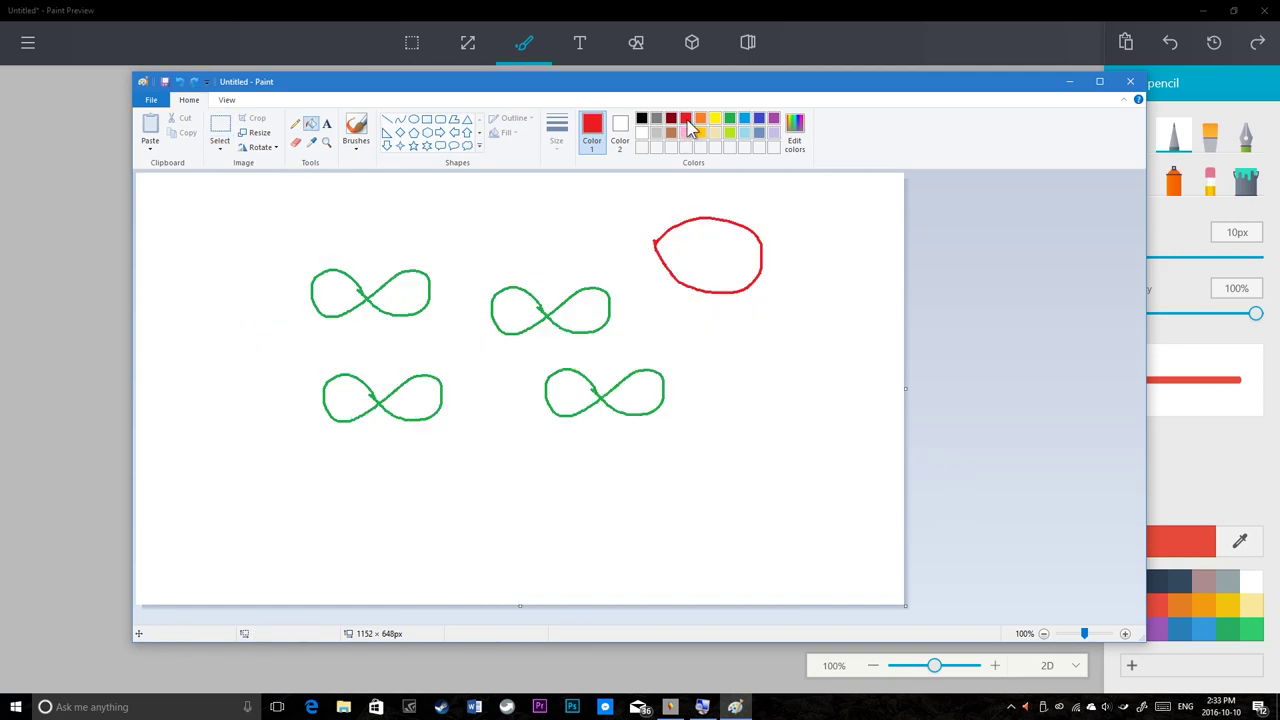
{"action": "left_click", "coordinate": [700, 118]}
{"action": "left_click", "coordinate": [598, 185]}
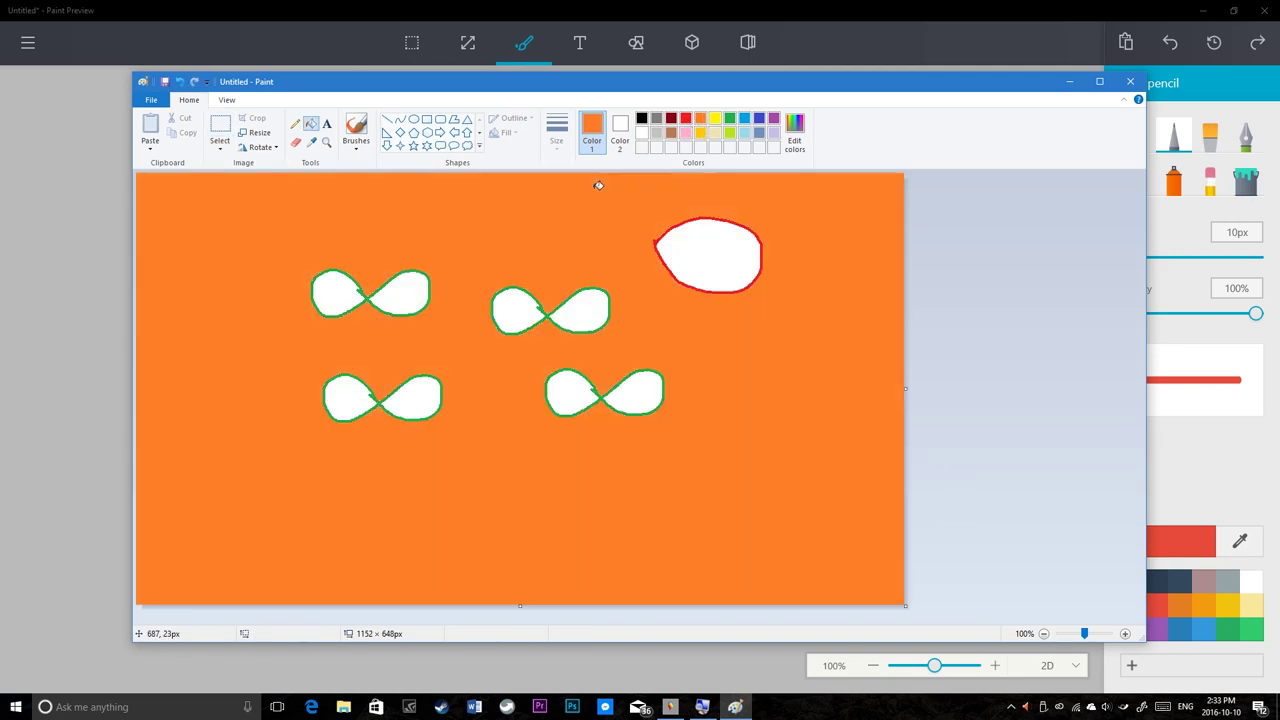
{"action": "left_click", "coordinate": [703, 242]}
{"action": "left_click", "coordinate": [596, 306]}
{"action": "left_click", "coordinate": [530, 304]}
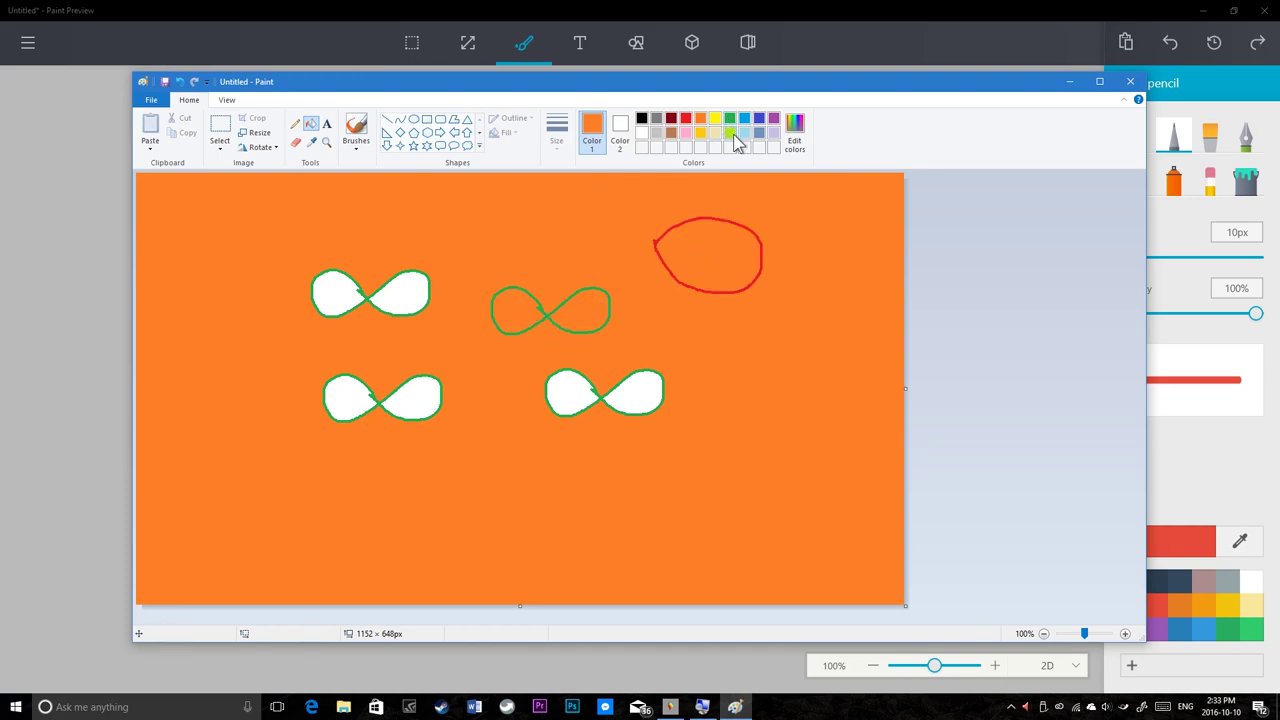
Fill the background, red ellipse and all four figure-eights' lobes with light lavender
{"action": "left_click", "coordinate": [773, 119]}
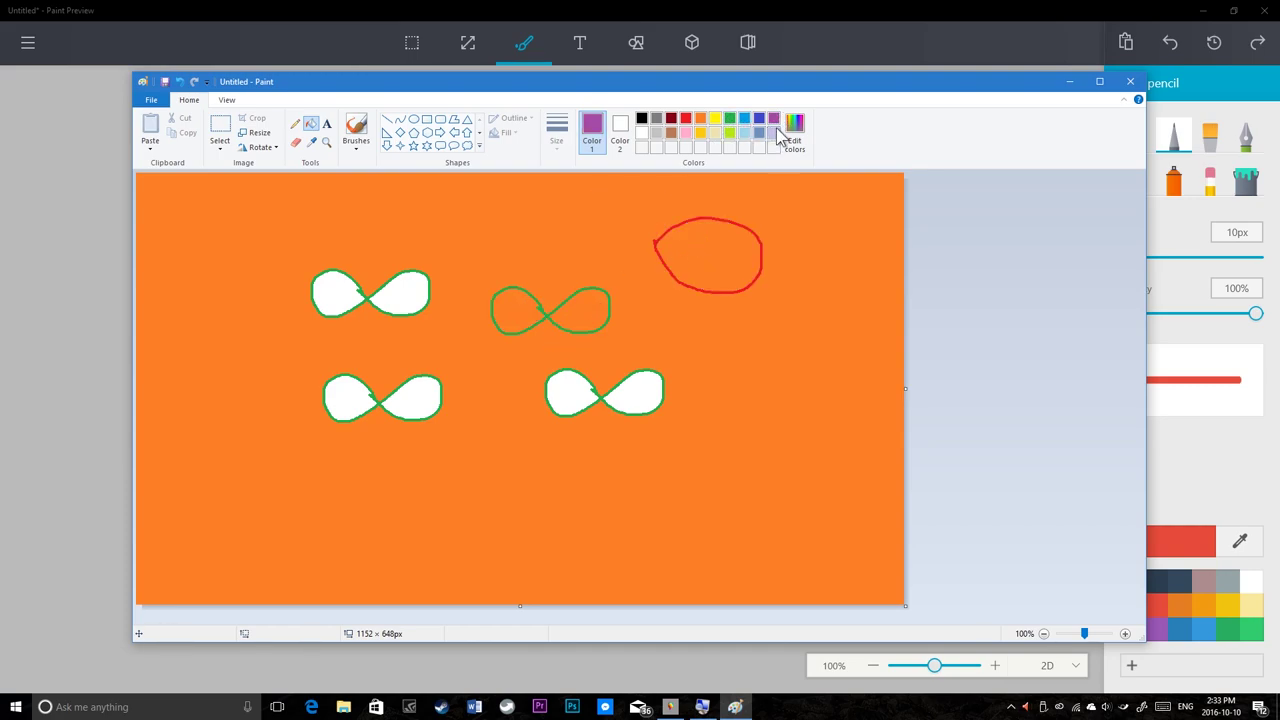
{"action": "left_click", "coordinate": [775, 134]}
{"action": "left_click", "coordinate": [762, 188]}
{"action": "left_click", "coordinate": [693, 254]}
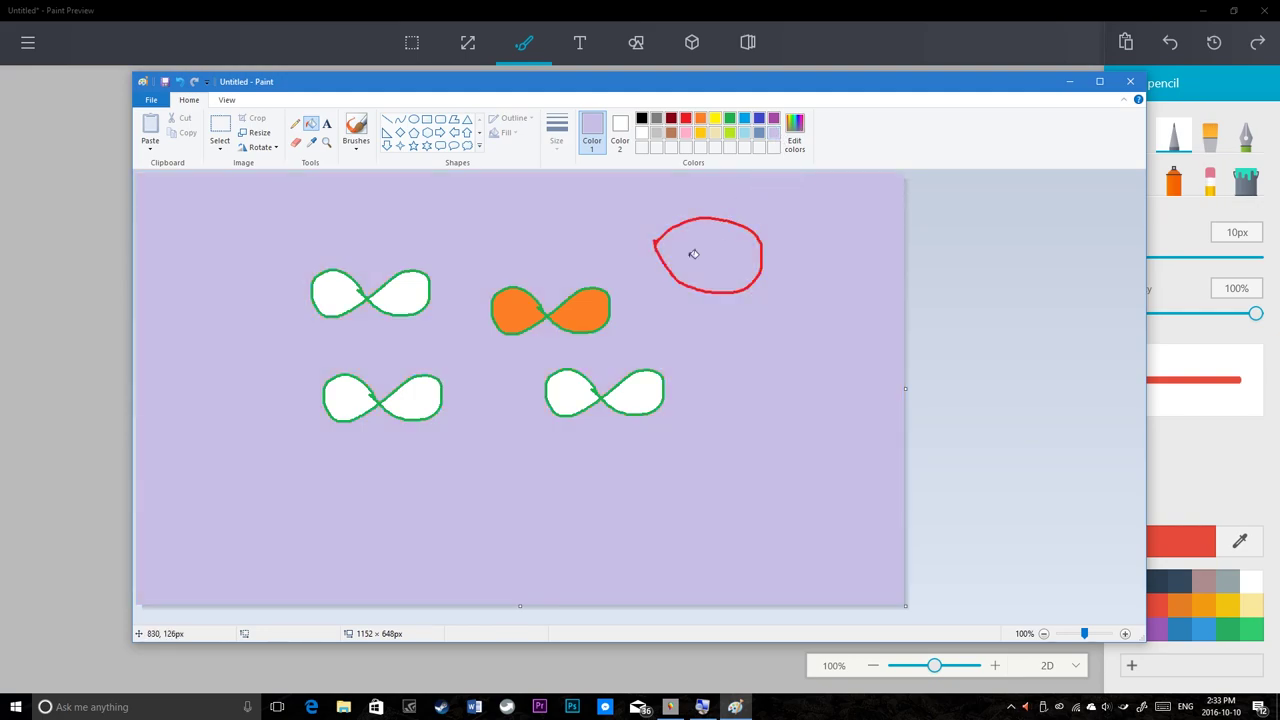
{"action": "left_click", "coordinate": [590, 302]}
{"action": "left_click", "coordinate": [528, 302]}
{"action": "left_click", "coordinate": [333, 290]}
{"action": "left_click", "coordinate": [408, 290]}
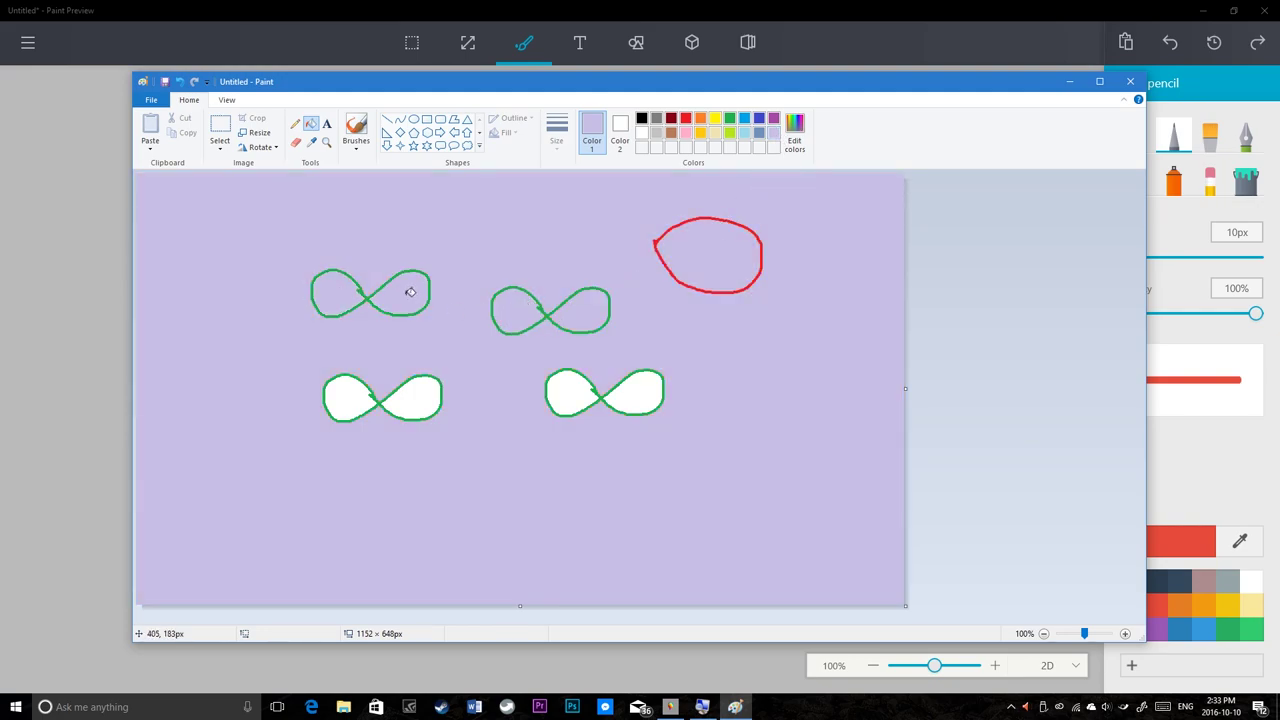
{"action": "left_click", "coordinate": [362, 400]}
{"action": "left_click", "coordinate": [406, 398]}
{"action": "left_click", "coordinate": [572, 386]}
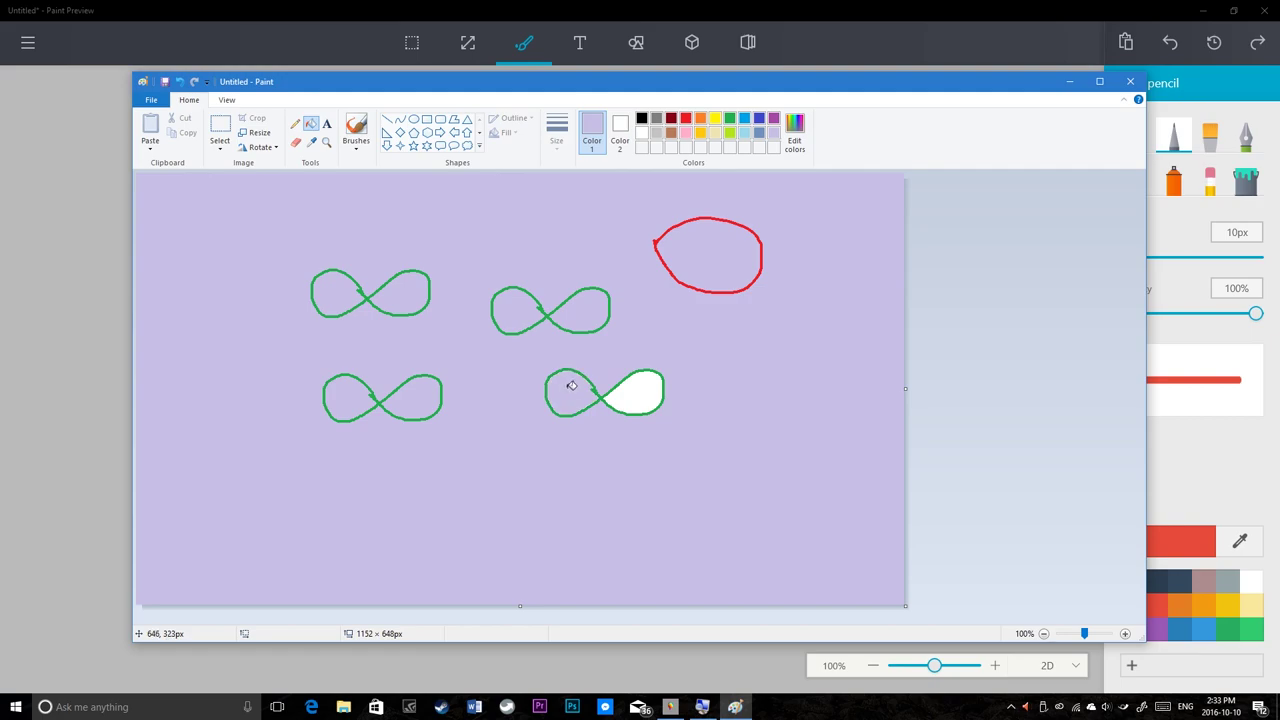
{"action": "left_click", "coordinate": [630, 391]}
Sample lavender from the canvas as Color 2 and keep black as Color 1
{"action": "left_click", "coordinate": [642, 118]}
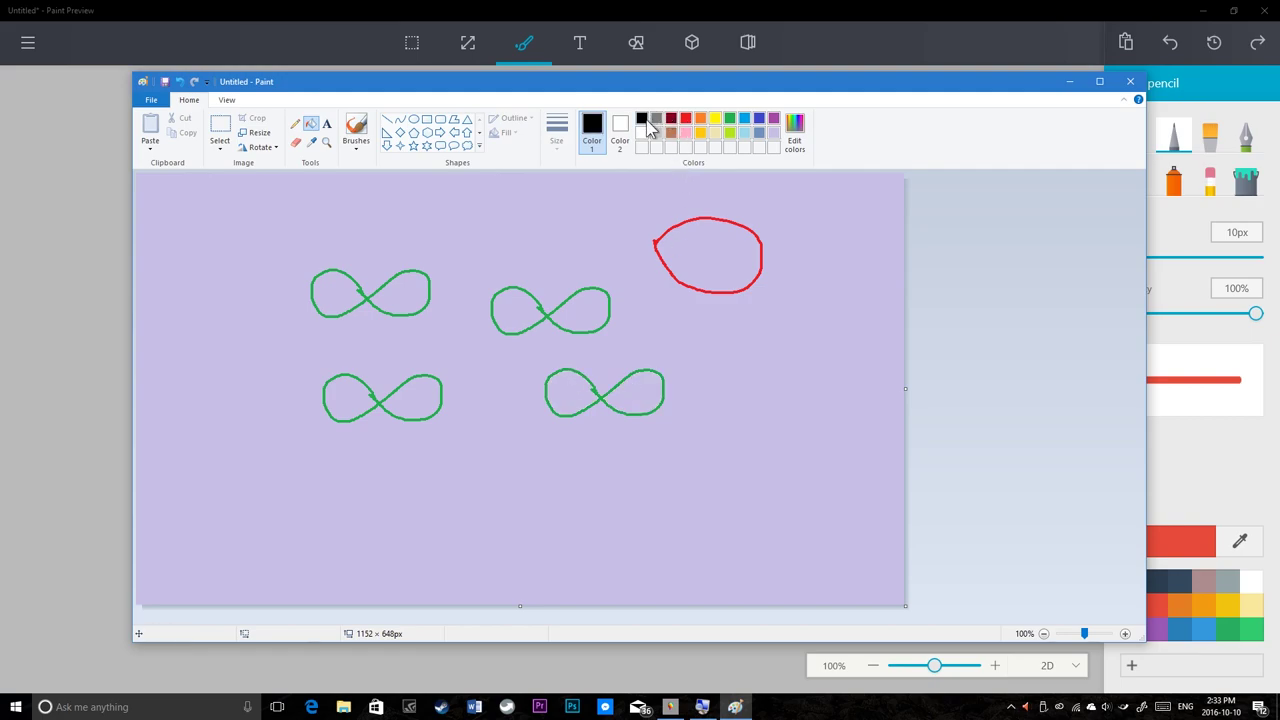
{"action": "left_click", "coordinate": [620, 132]}
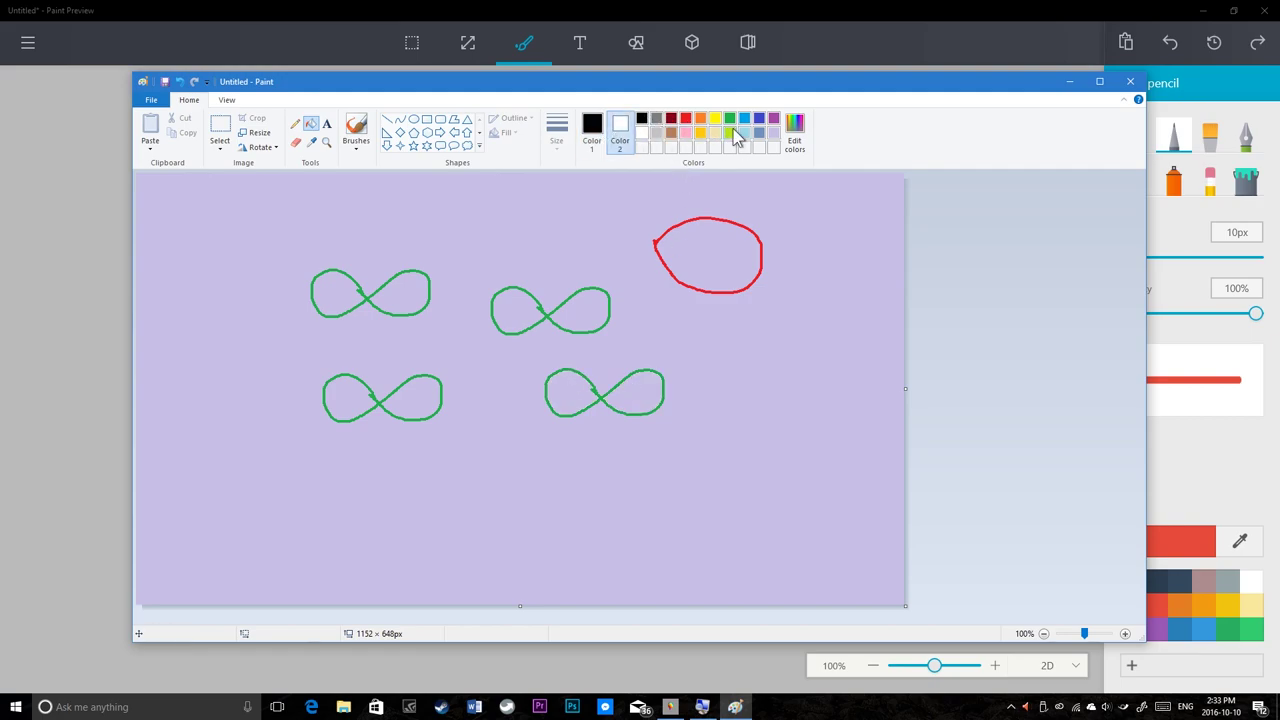
{"action": "left_click", "coordinate": [311, 142]}
{"action": "left_click", "coordinate": [456, 220]}
{"action": "left_click", "coordinate": [591, 135]}
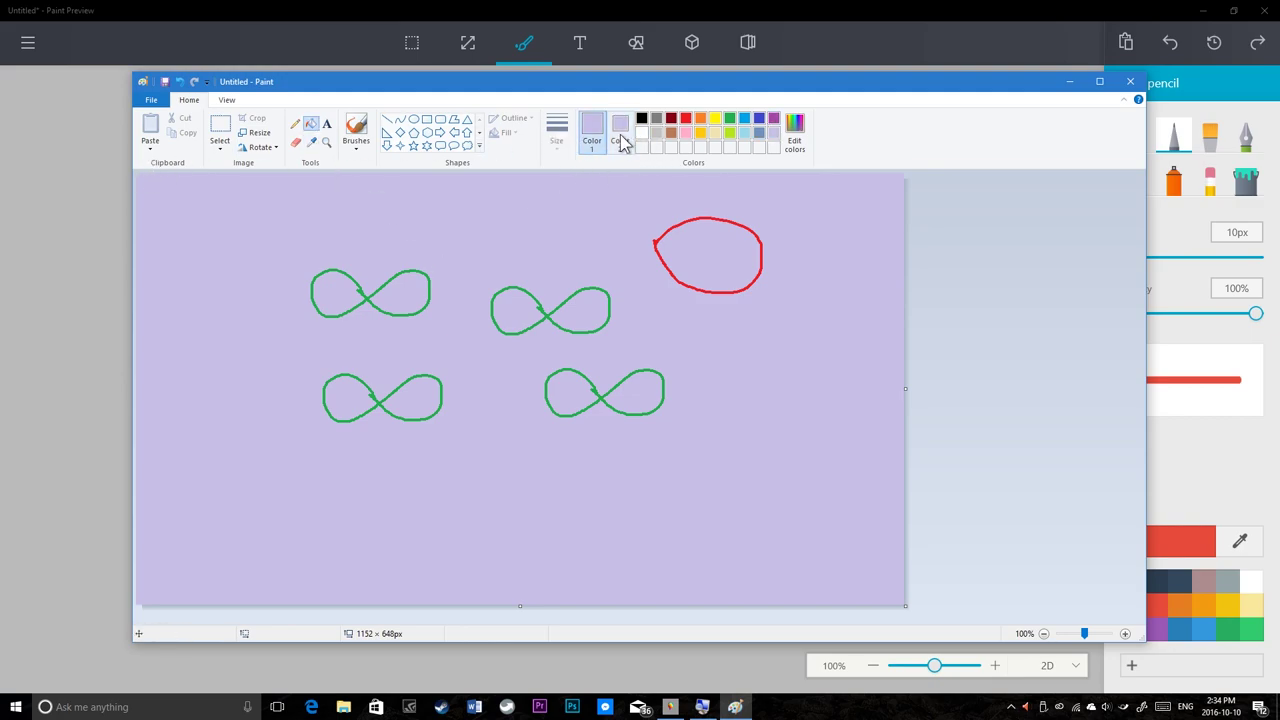
{"action": "left_click", "coordinate": [641, 119]}
Nudge the upper-left figure-eight with rectangular selection, then return to Paint Preview
{"action": "left_click", "coordinate": [220, 145]}
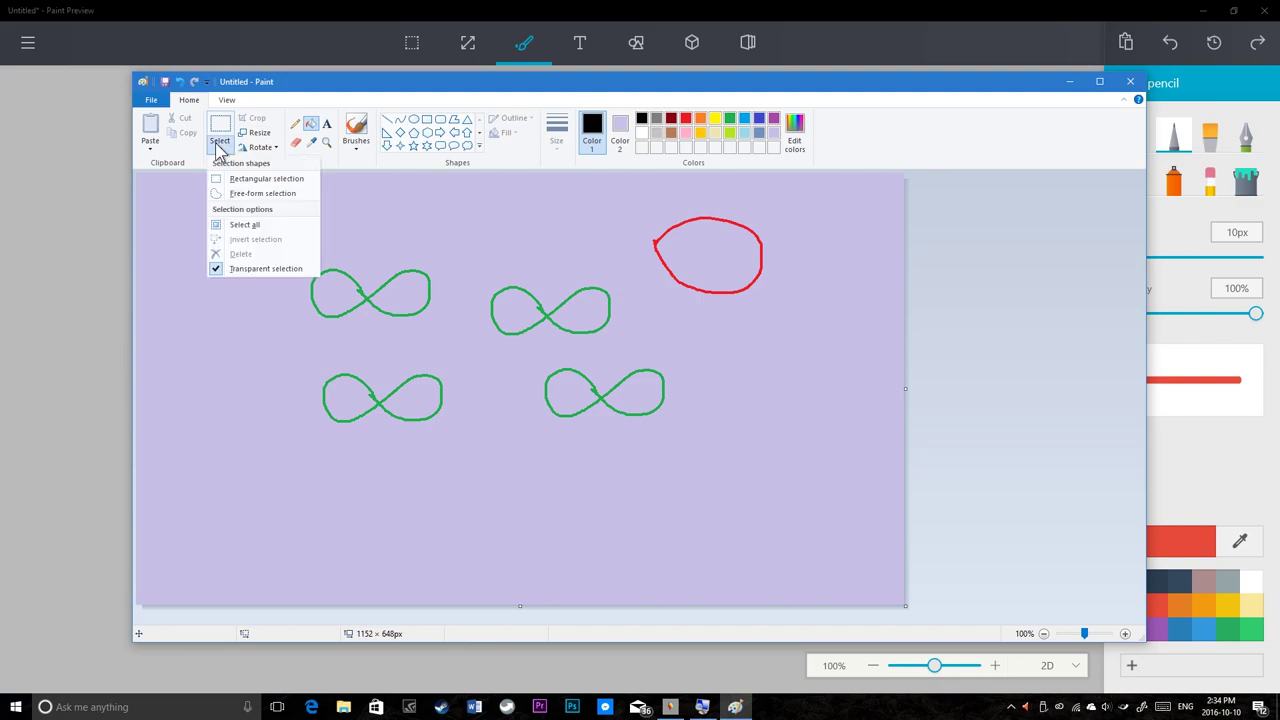
{"action": "left_click", "coordinate": [255, 180]}
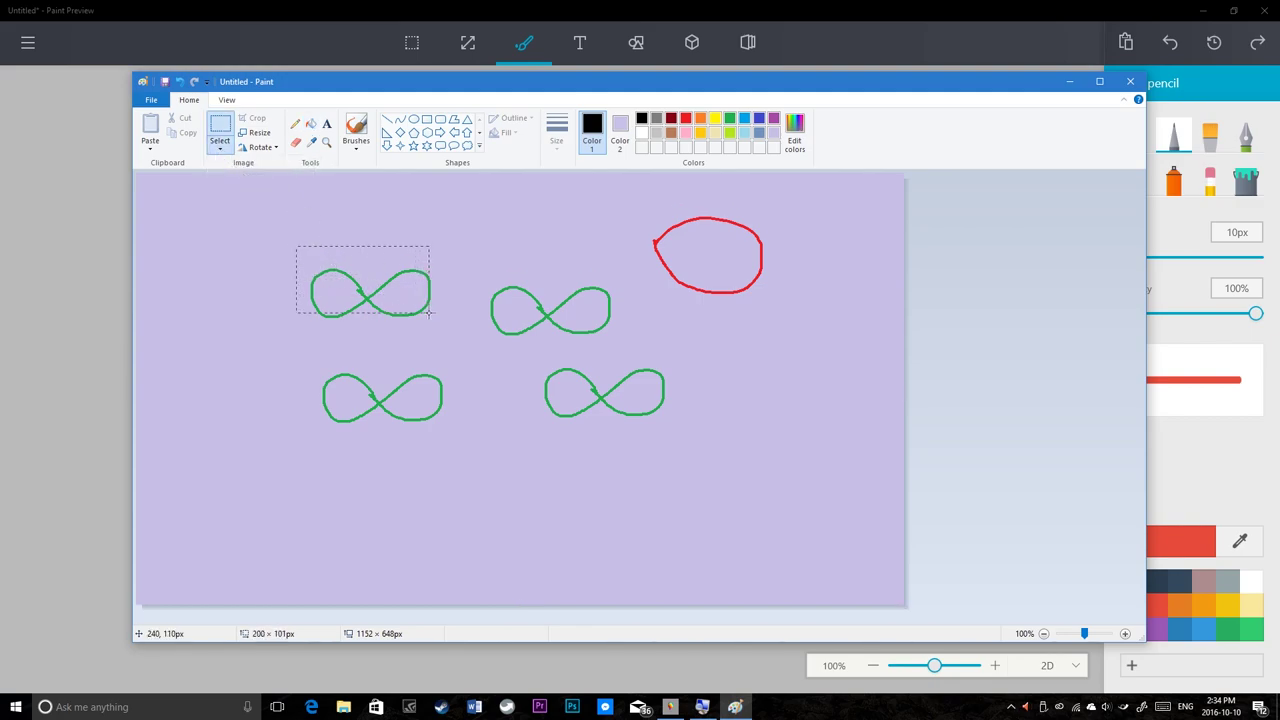
{"action": "mouse_move", "coordinate": [399, 300]}
{"action": "left_mouse_down"}
{"action": "mouse_move", "coordinate": [463, 263]}
{"action": "mouse_move", "coordinate": [388, 283]}
{"action": "left_mouse_up"}
{"action": "left_click", "coordinate": [900, 6]}
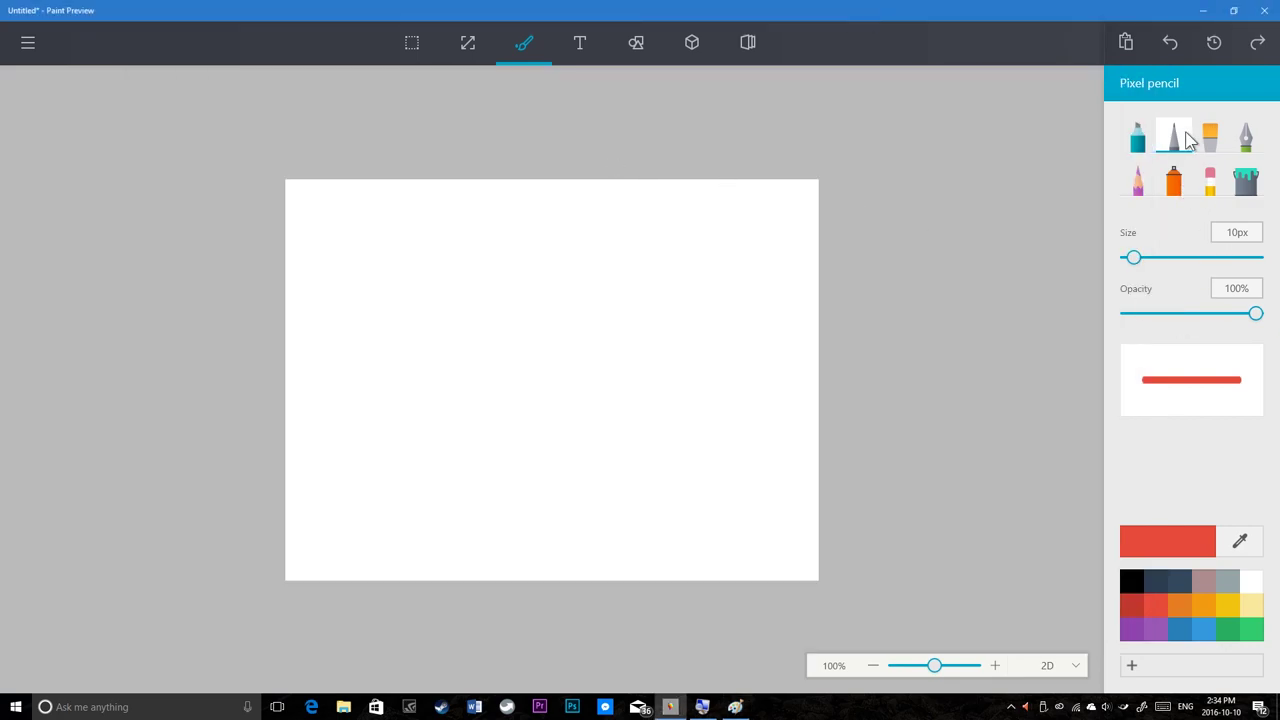
Draw a red pixel-pencil figure-eight in the centre and a green loop at lower left
{"action": "left_click_drag", "start_coordinate": [606, 348], "coordinate": [608, 341]}
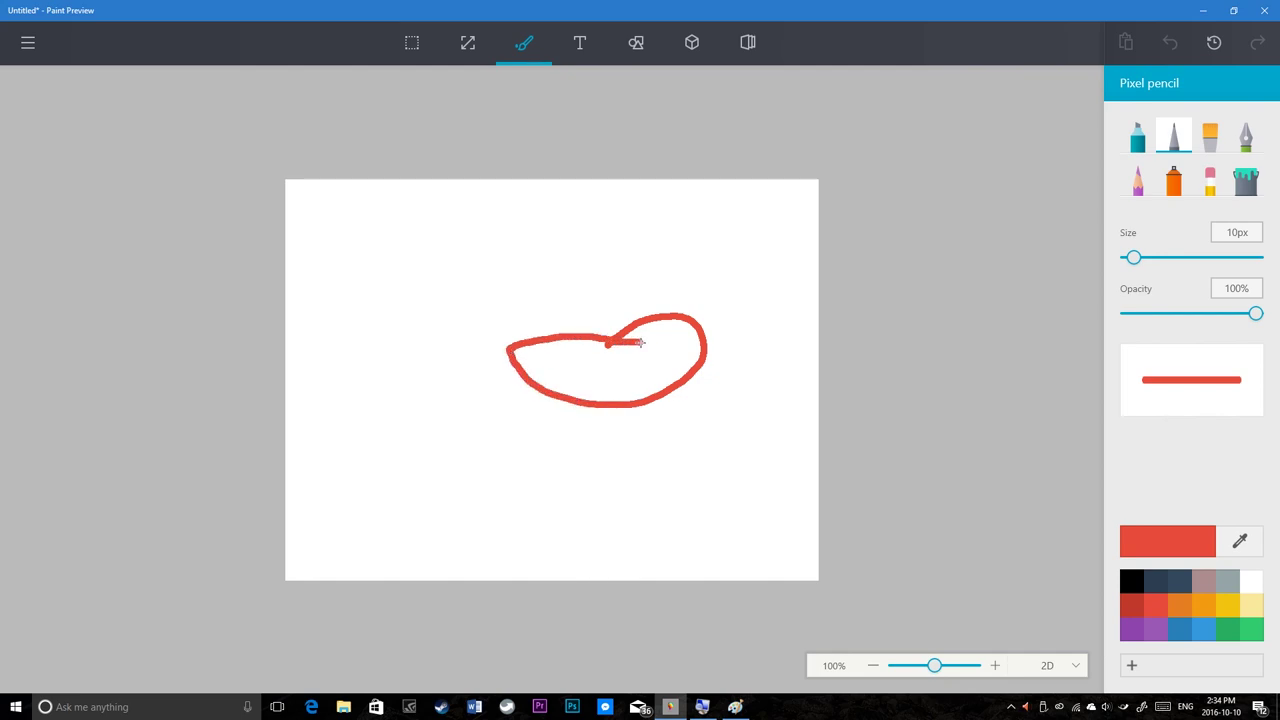
{"action": "key", "text": "ctrl+z"}
{"action": "mouse_move", "coordinate": [548, 300]}
{"action": "left_mouse_down"}
{"action": "mouse_move", "coordinate": [628, 398]}
{"action": "mouse_move", "coordinate": [553, 300]}
{"action": "left_mouse_up"}
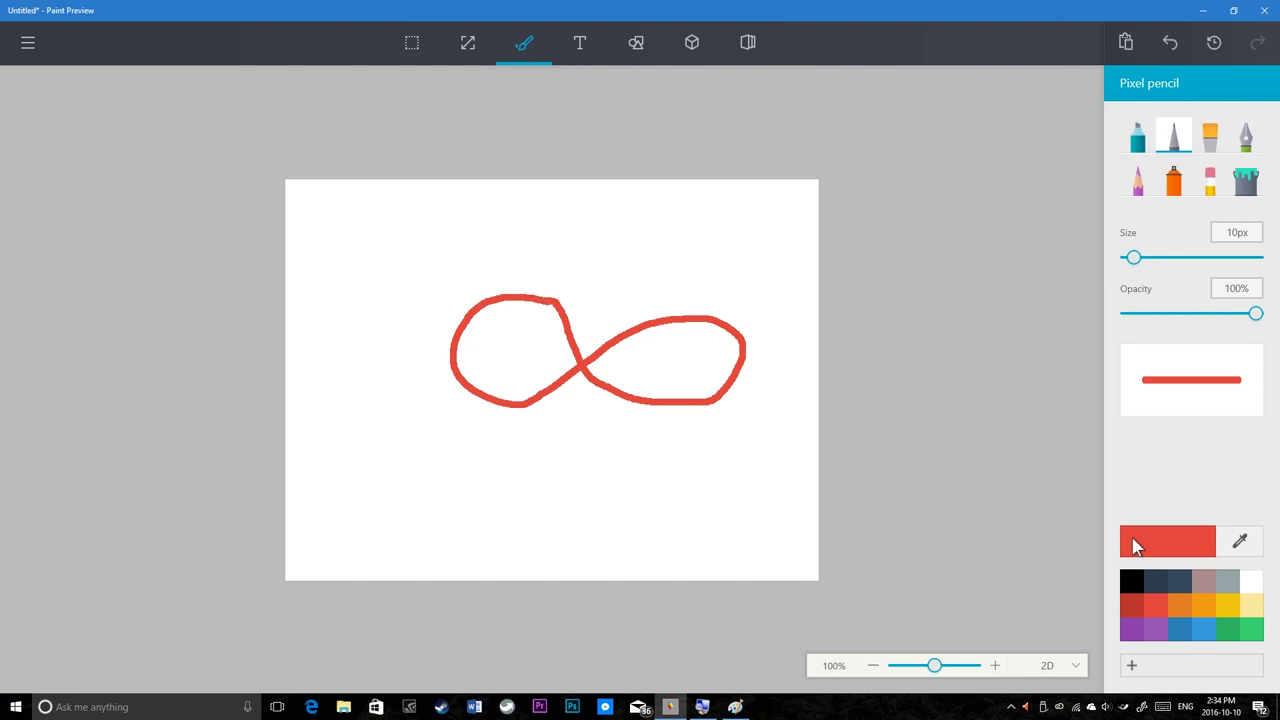
{"action": "left_click", "coordinate": [1250, 630]}
{"action": "mouse_move", "coordinate": [398, 526]}
{"action": "left_mouse_down"}
{"action": "mouse_move", "coordinate": [423, 451]}
{"action": "mouse_move", "coordinate": [440, 545]}
{"action": "mouse_move", "coordinate": [385, 545]}
{"action": "mouse_move", "coordinate": [383, 520]}
{"action": "left_mouse_up"}
Select the red figure-eight, shrink it, and move it toward the upper right
{"action": "key", "text": "s"}
{"action": "mouse_move", "coordinate": [425, 263]}
{"action": "left_mouse_down"}
{"action": "mouse_move", "coordinate": [711, 423]}
{"action": "mouse_move", "coordinate": [753, 431]}
{"action": "left_mouse_up"}
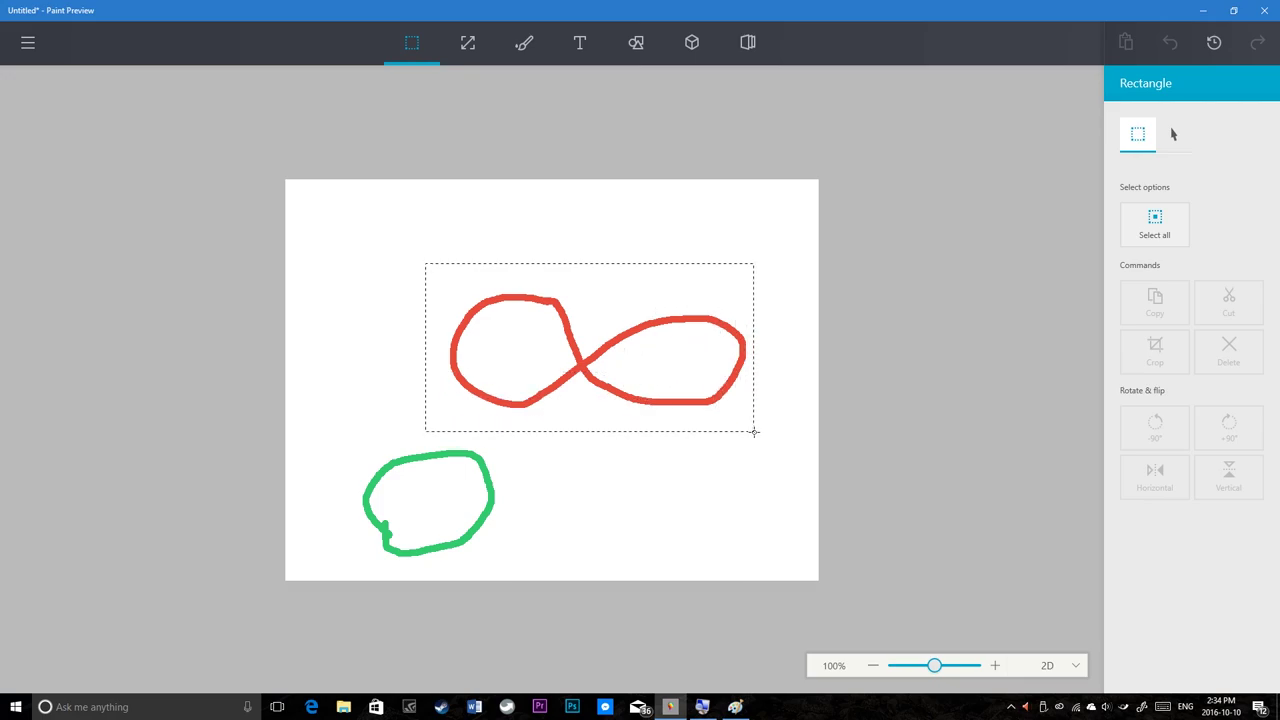
{"action": "mouse_move", "coordinate": [755, 251]}
{"action": "left_mouse_down"}
{"action": "mouse_move", "coordinate": [673, 303]}
{"action": "mouse_move", "coordinate": [583, 314]}
{"action": "mouse_move", "coordinate": [534, 349]}
{"action": "mouse_move", "coordinate": [589, 360]}
{"action": "mouse_move", "coordinate": [569, 369]}
{"action": "mouse_move", "coordinate": [580, 360]}
{"action": "left_mouse_up"}
{"action": "mouse_move", "coordinate": [534, 397]}
{"action": "left_mouse_down"}
{"action": "mouse_move", "coordinate": [600, 440]}
{"action": "mouse_move", "coordinate": [507, 337]}
{"action": "mouse_move", "coordinate": [577, 353]}
{"action": "mouse_move", "coordinate": [562, 331]}
{"action": "mouse_move", "coordinate": [446, 454]}
{"action": "mouse_move", "coordinate": [453, 481]}
{"action": "mouse_move", "coordinate": [459, 455]}
{"action": "mouse_move", "coordinate": [514, 428]}
{"action": "mouse_move", "coordinate": [439, 457]}
{"action": "mouse_move", "coordinate": [610, 358]}
{"action": "mouse_move", "coordinate": [693, 277]}
{"action": "mouse_move", "coordinate": [691, 290]}
{"action": "left_mouse_up"}
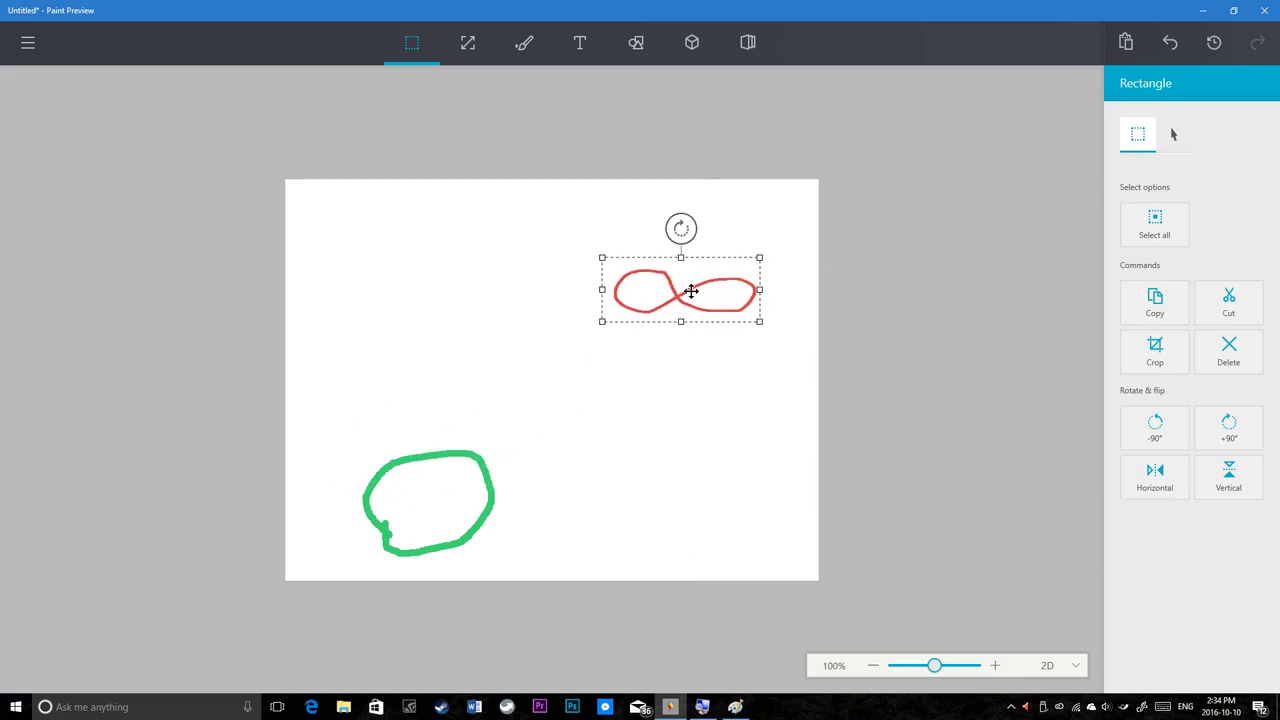
Drag the red figure-eight up to the top centre and deselect it
{"action": "left_click", "coordinate": [1173, 134]}
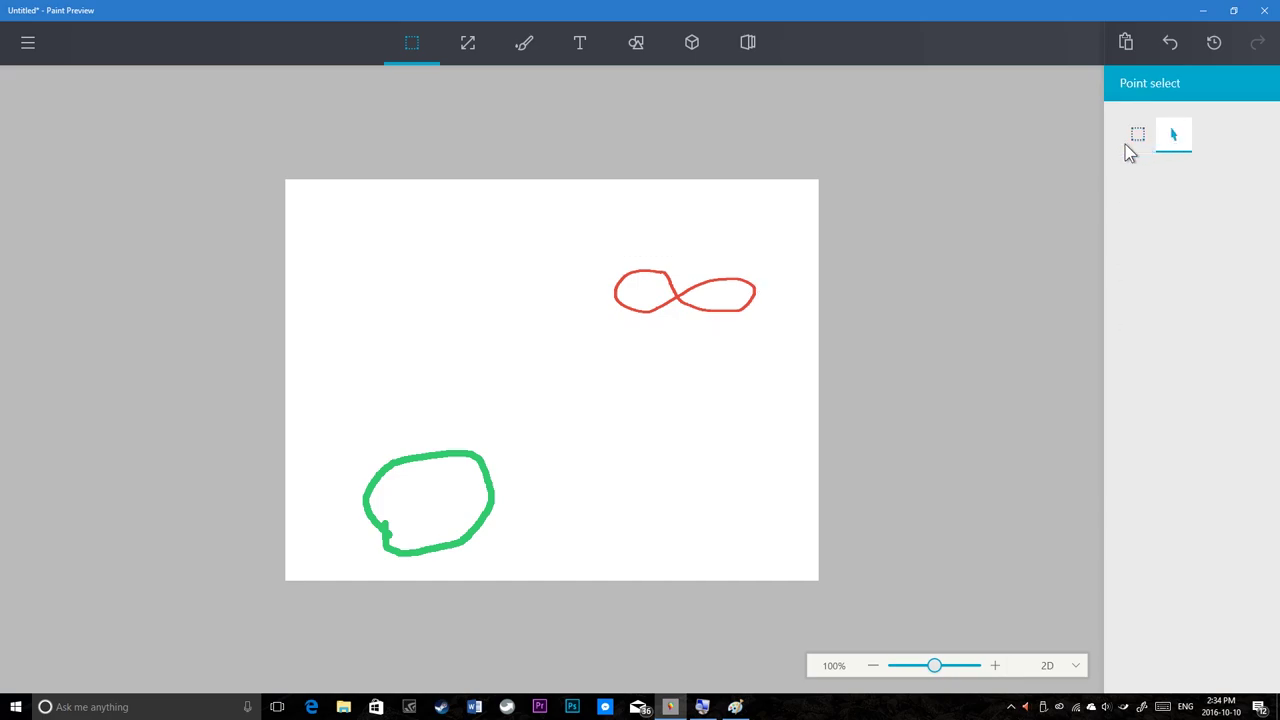
{"action": "key", "text": "ctrl+z"}
{"action": "mouse_move", "coordinate": [491, 463]}
{"action": "left_mouse_down"}
{"action": "mouse_move", "coordinate": [597, 306]}
{"action": "mouse_move", "coordinate": [680, 394]}
{"action": "mouse_move", "coordinate": [486, 274]}
{"action": "mouse_move", "coordinate": [671, 323]}
{"action": "mouse_move", "coordinate": [420, 343]}
{"action": "mouse_move", "coordinate": [540, 246]}
{"action": "mouse_move", "coordinate": [506, 366]}
{"action": "mouse_move", "coordinate": [489, 157]}
{"action": "mouse_move", "coordinate": [512, 245]}
{"action": "mouse_move", "coordinate": [490, 261]}
{"action": "left_mouse_up"}
{"action": "left_click", "coordinate": [691, 232]}
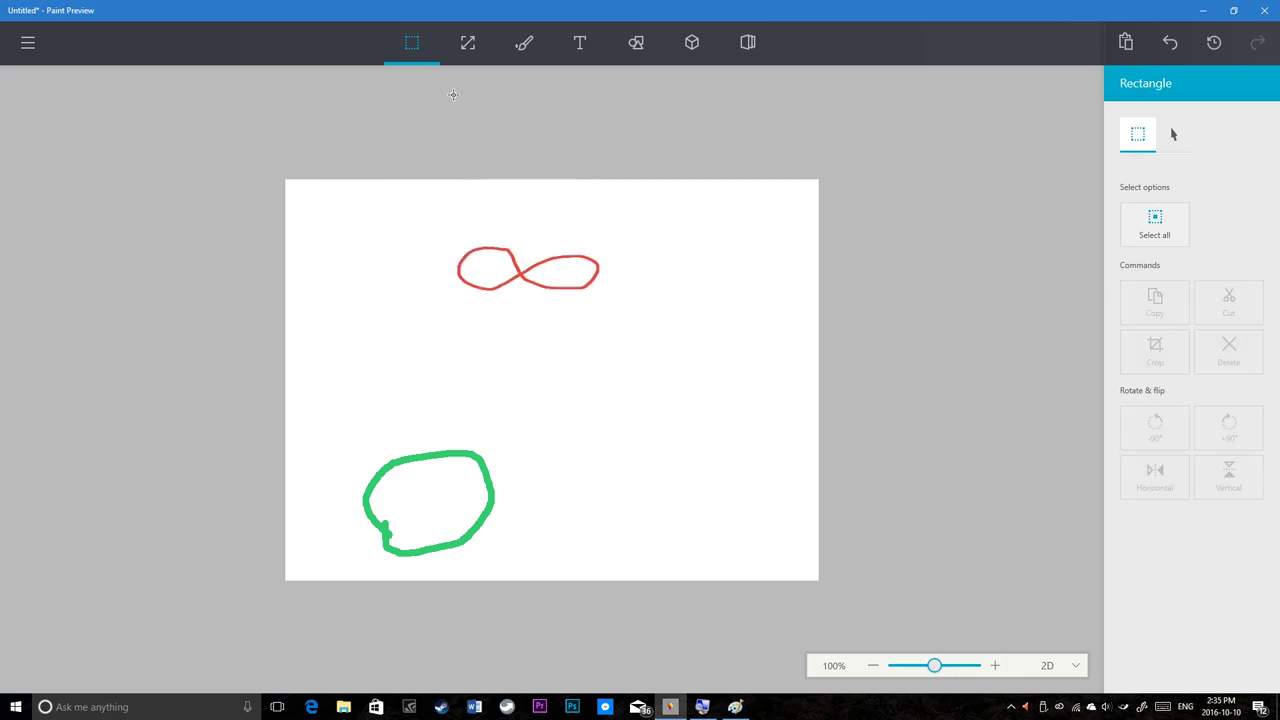
Reselect the figure-eight, tilt it slightly, and try ±90° rotations and a horizontal flip
{"action": "left_click_drag", "start_coordinate": [442, 228], "coordinate": [489, 243]}
{"action": "left_click_drag", "start_coordinate": [616, 315], "coordinate": [616, 315]}
{"action": "mouse_move", "coordinate": [530, 200]}
{"action": "left_mouse_down"}
{"action": "mouse_move", "coordinate": [392, 330]}
{"action": "mouse_move", "coordinate": [643, 237]}
{"action": "mouse_move", "coordinate": [594, 194]}
{"action": "mouse_move", "coordinate": [457, 266]}
{"action": "mouse_move", "coordinate": [585, 178]}
{"action": "mouse_move", "coordinate": [544, 198]}
{"action": "left_mouse_up"}
{"action": "left_click", "coordinate": [1158, 432]}
{"action": "left_click", "coordinate": [1228, 432]}
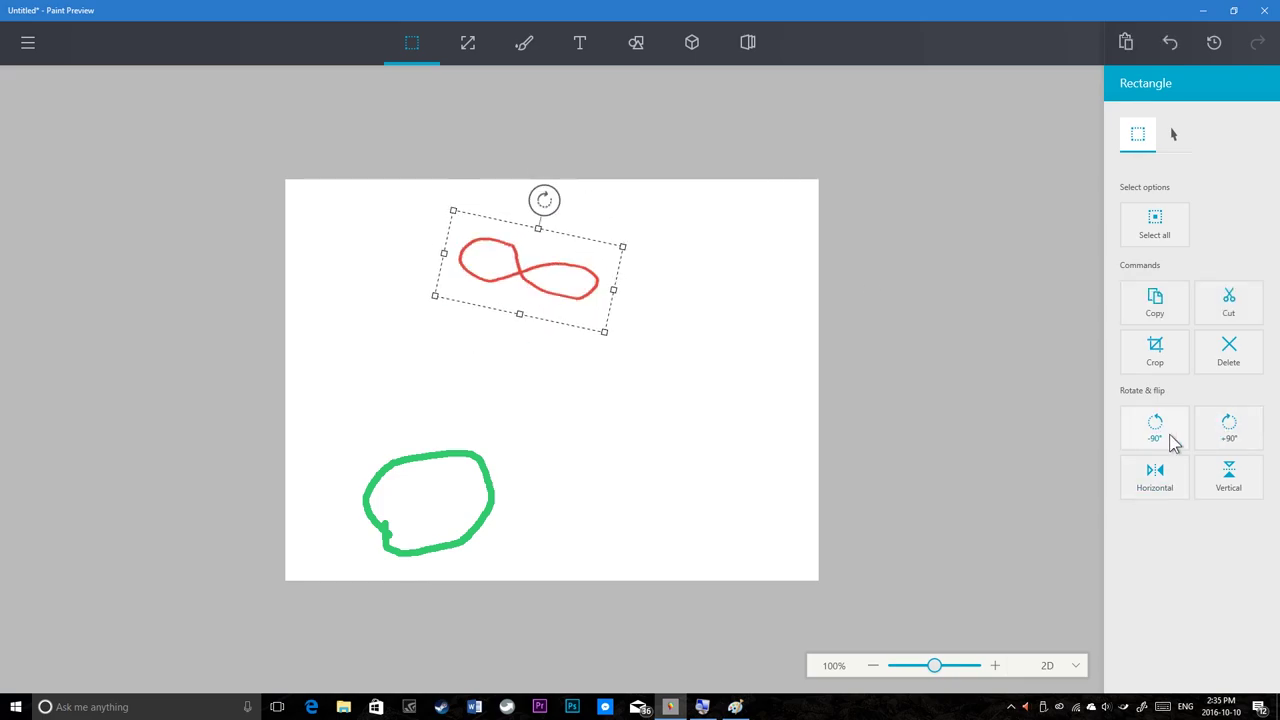
{"action": "left_click", "coordinate": [1160, 484]}
{"action": "left_click", "coordinate": [1160, 484]}
{"action": "left_click", "coordinate": [685, 281]}
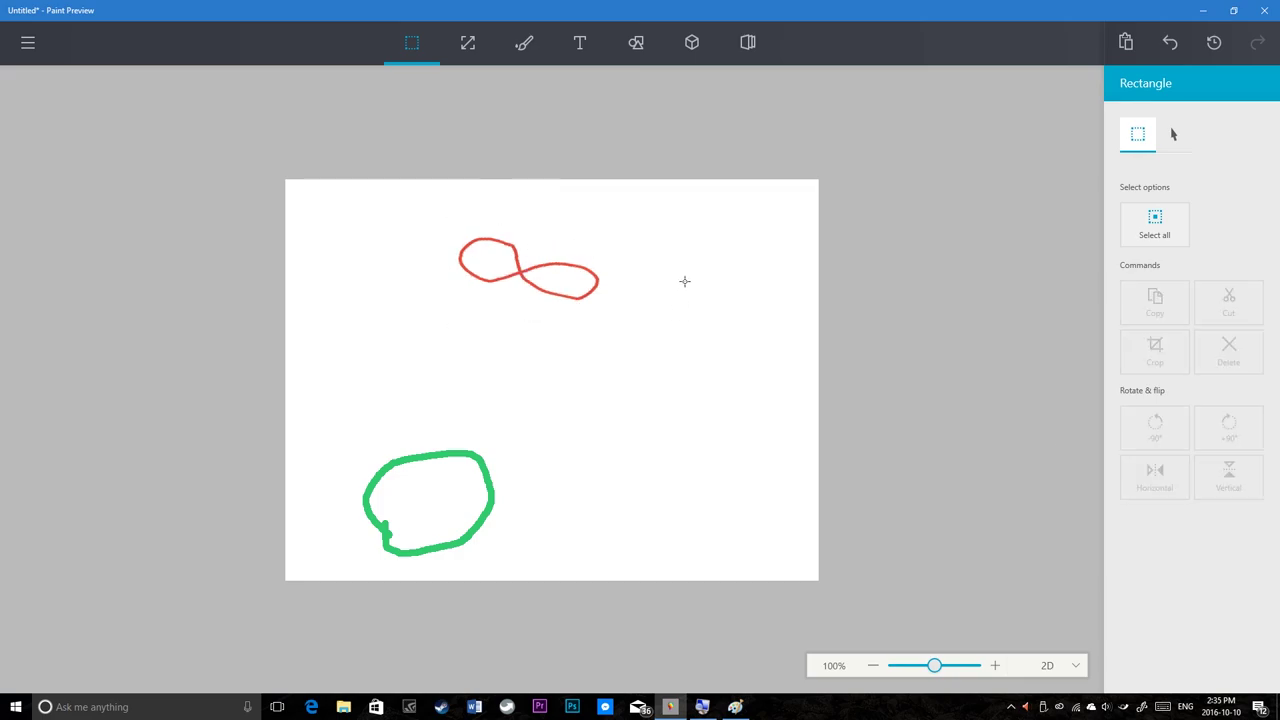
{"action": "left_click", "coordinate": [578, 44]}
{"action": "type", "text": "NazmusLabs"}
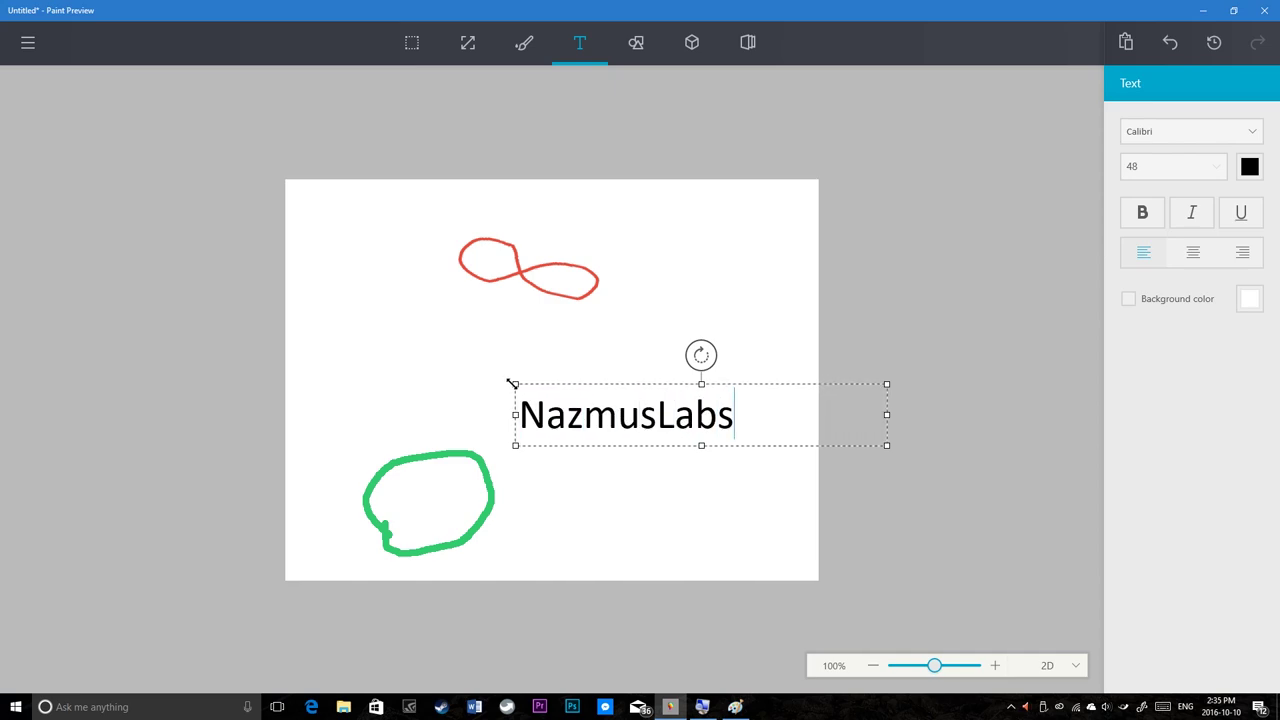
Keep the text at 48pt with its colour unchanged and turn off its background fill
{"action": "left_click", "coordinate": [1256, 131]}
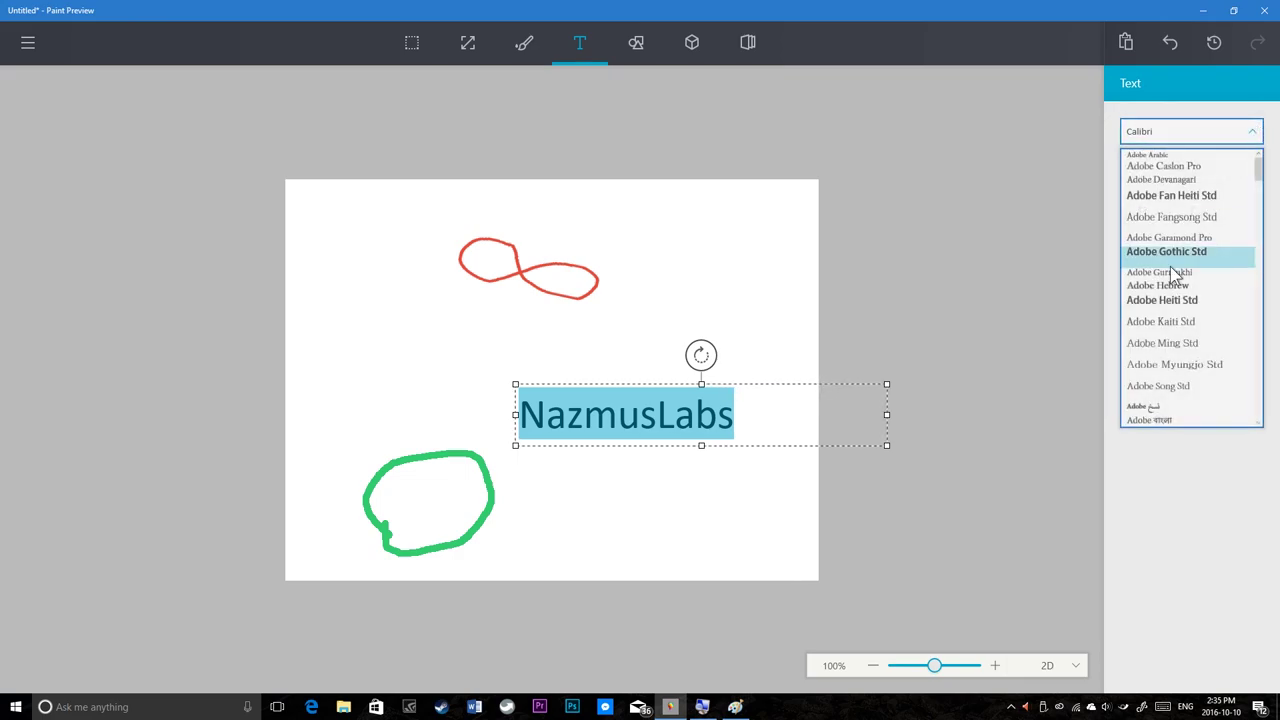
{"action": "left_click", "coordinate": [1216, 166]}
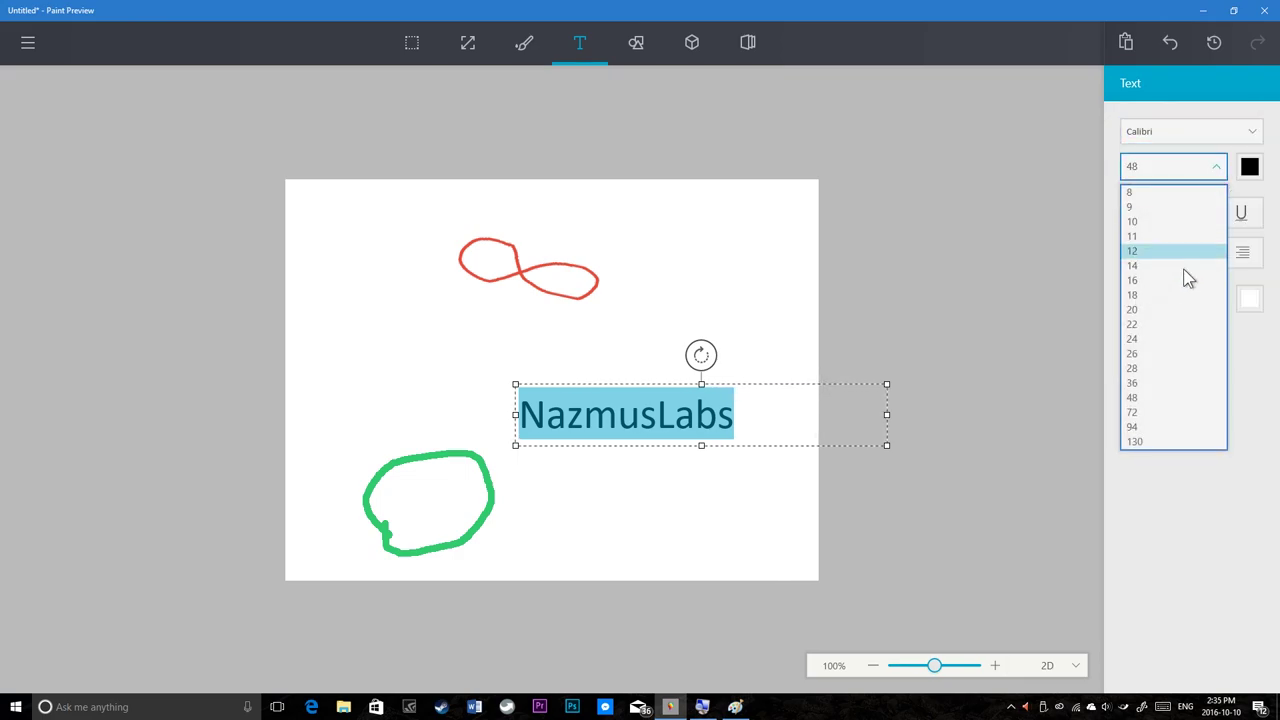
{"action": "left_click", "coordinate": [1210, 449]}
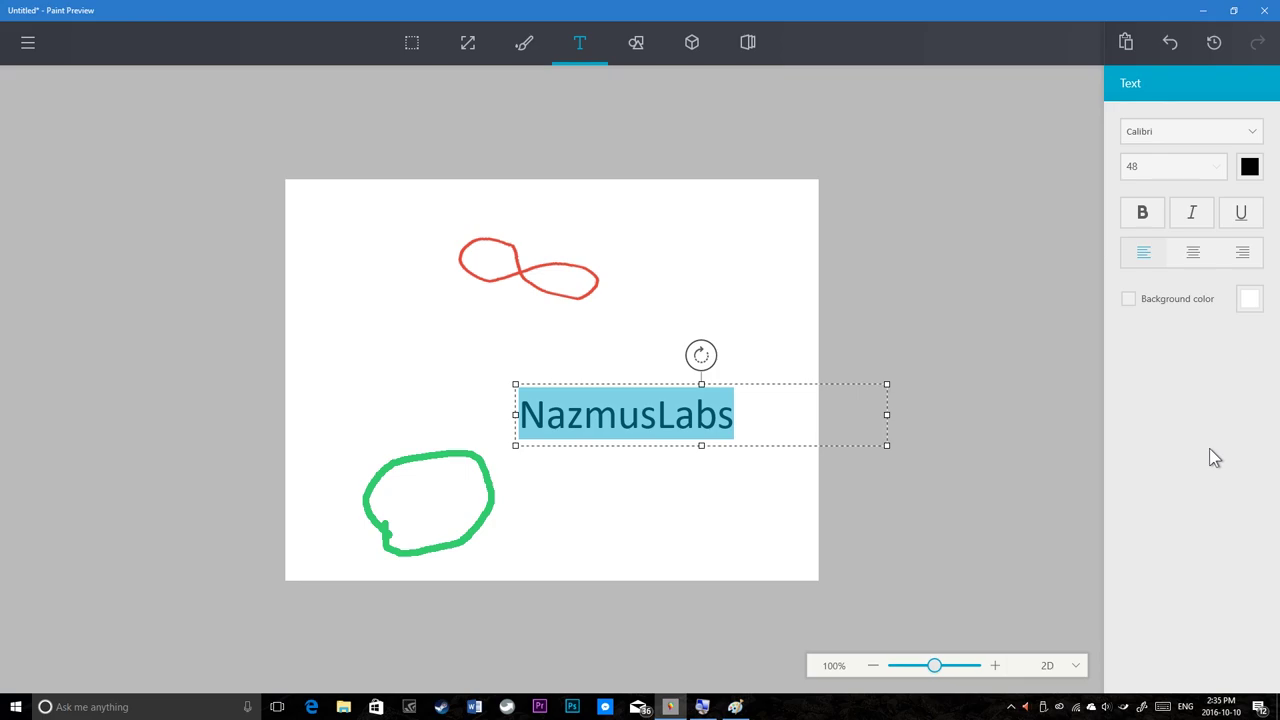
{"action": "left_click", "coordinate": [1249, 166]}
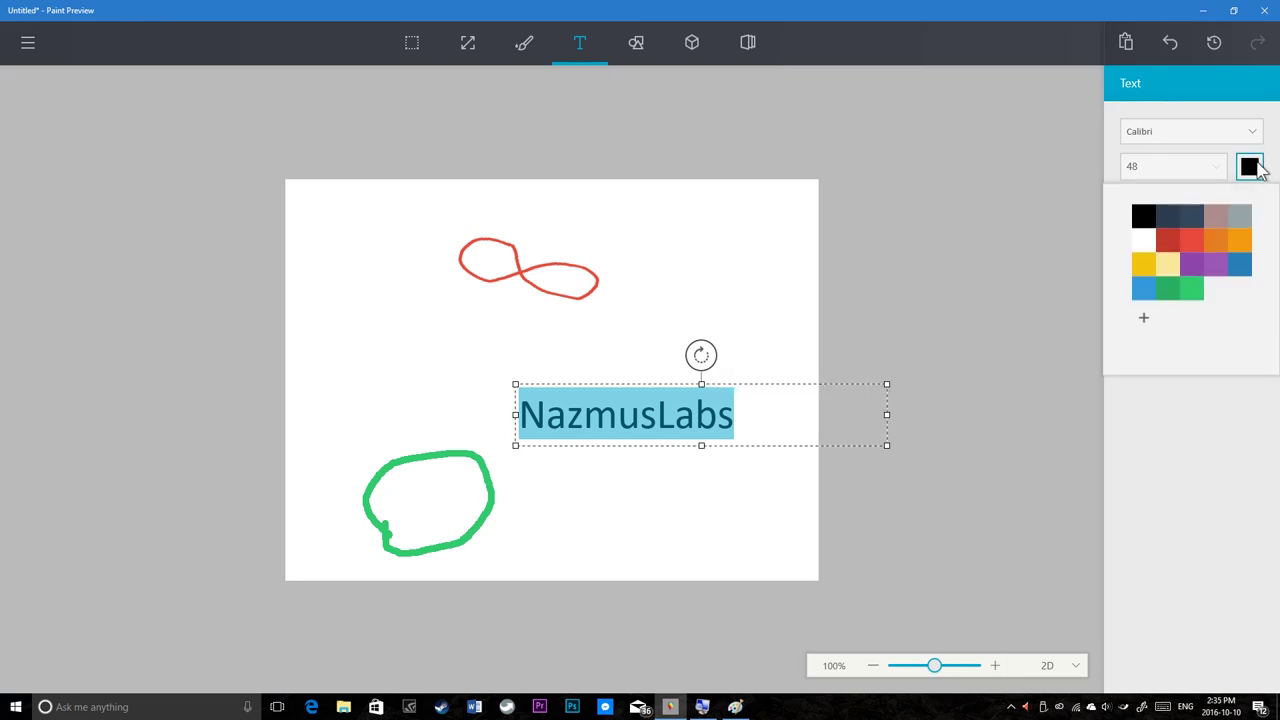
{"action": "left_click", "coordinate": [1174, 426]}
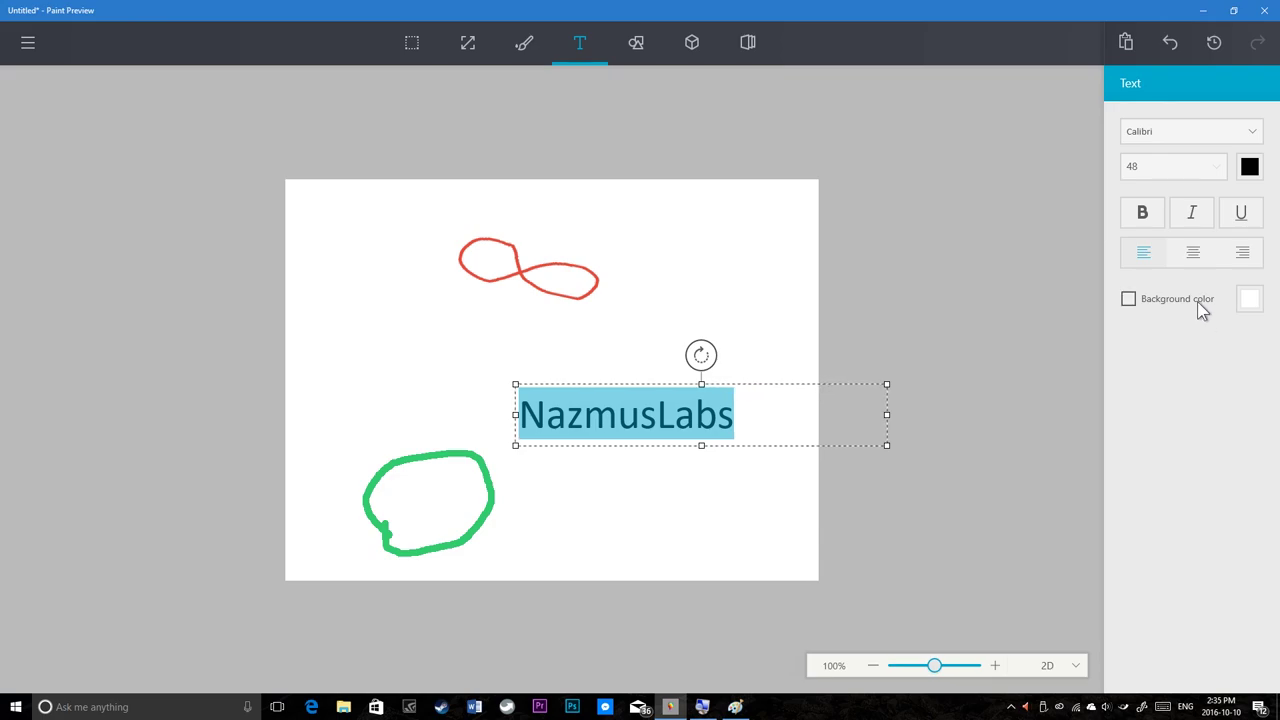
{"action": "left_click", "coordinate": [1154, 302]}
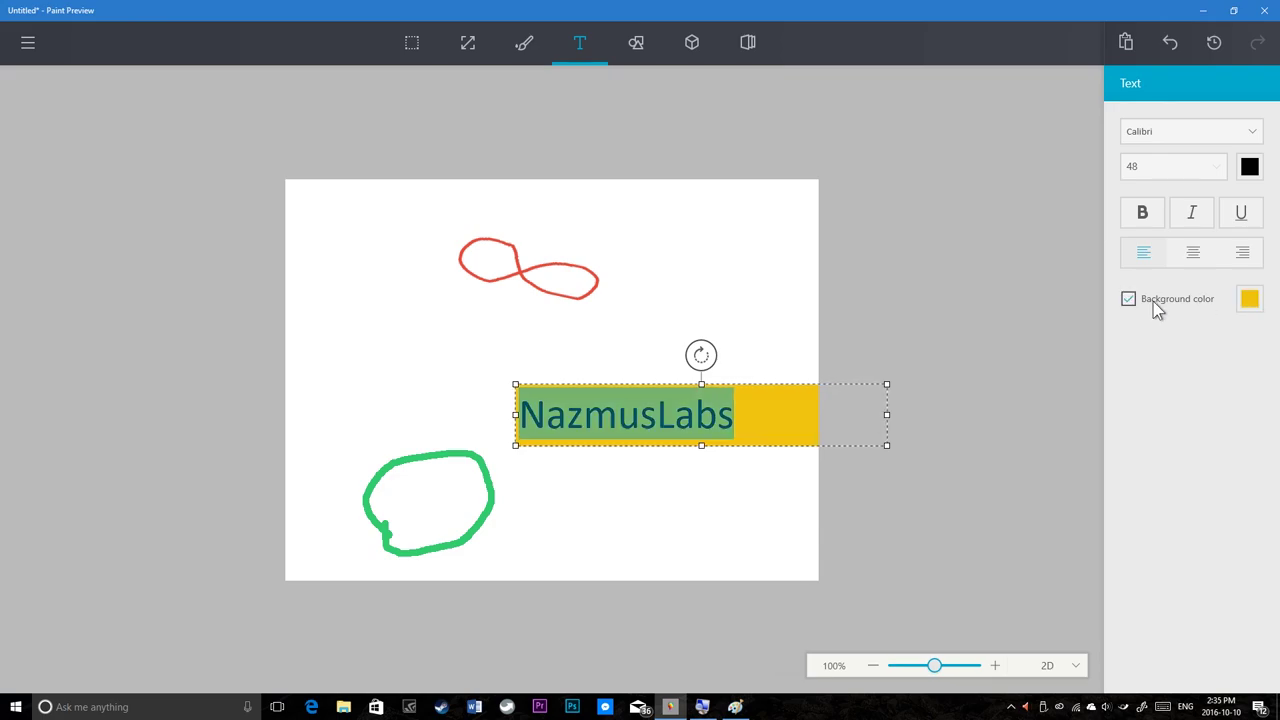
{"action": "left_click", "coordinate": [1152, 300]}
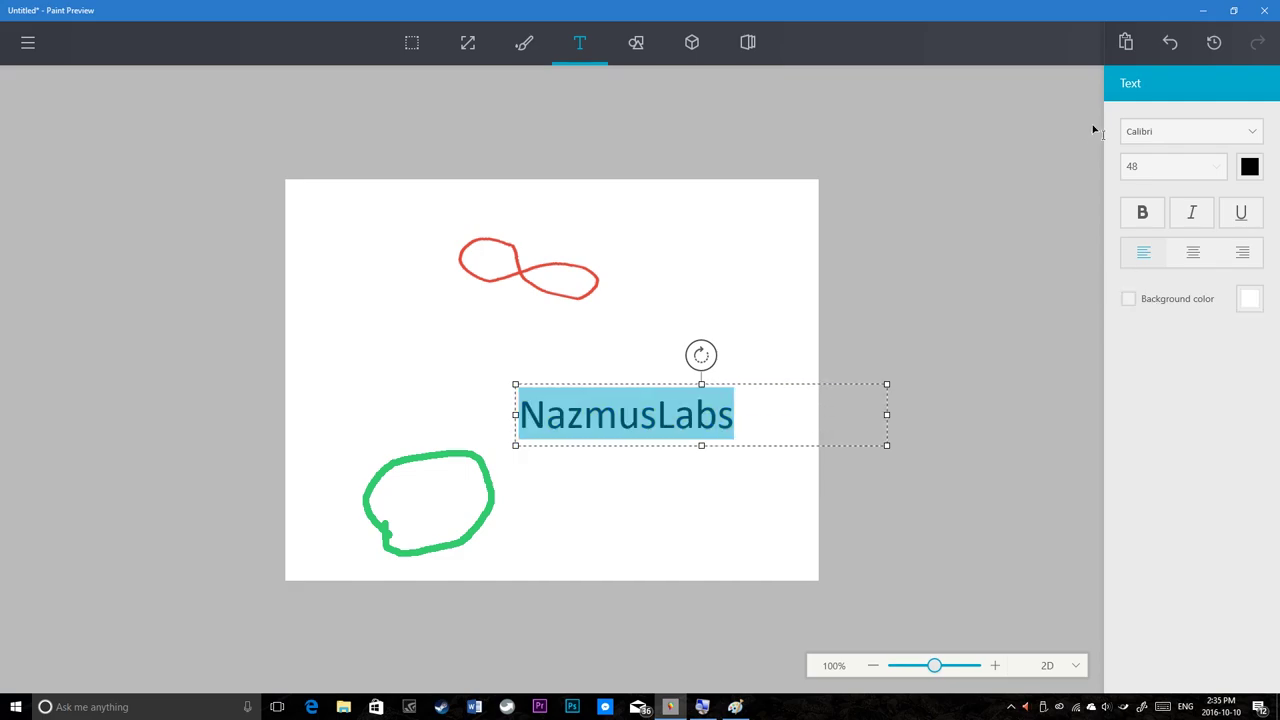
Move the NazmusLabs text up-left, tilt it upward, fit its frame, and commit it
{"action": "left_click_drag", "start_coordinate": [759, 382], "coordinate": [646, 336]}
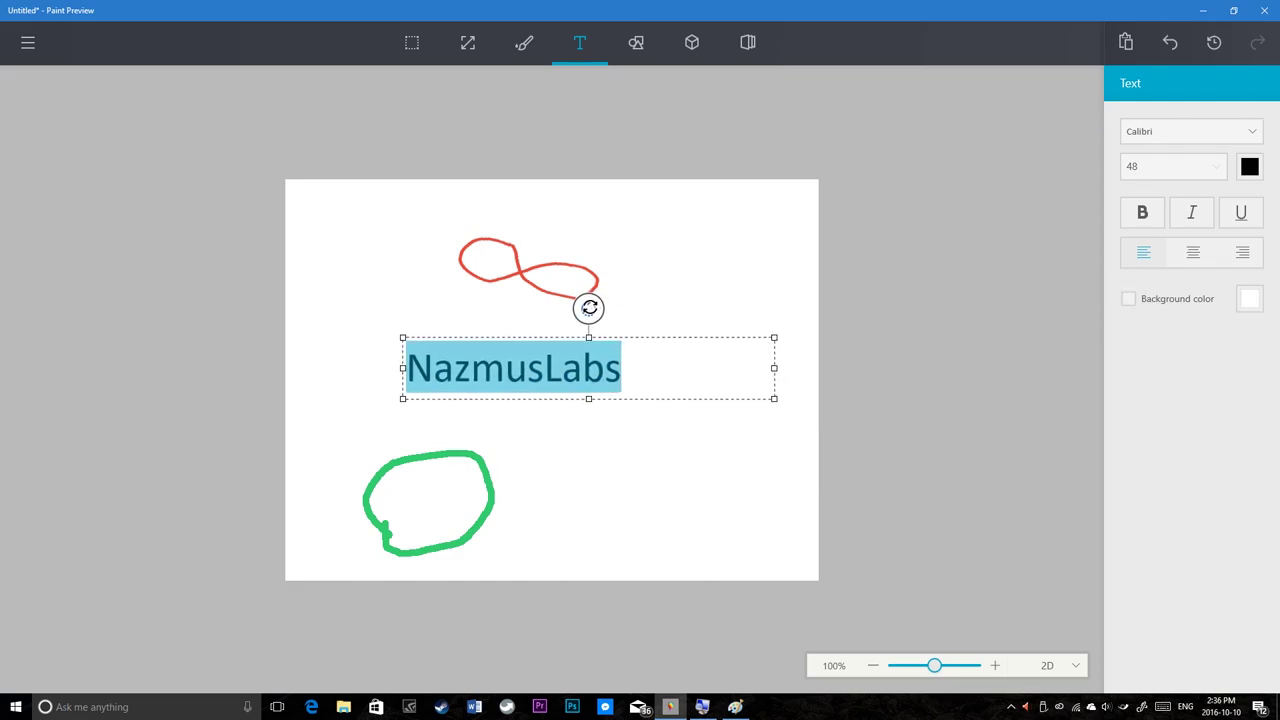
{"action": "left_click_drag", "start_coordinate": [588, 308], "coordinate": [596, 308]}
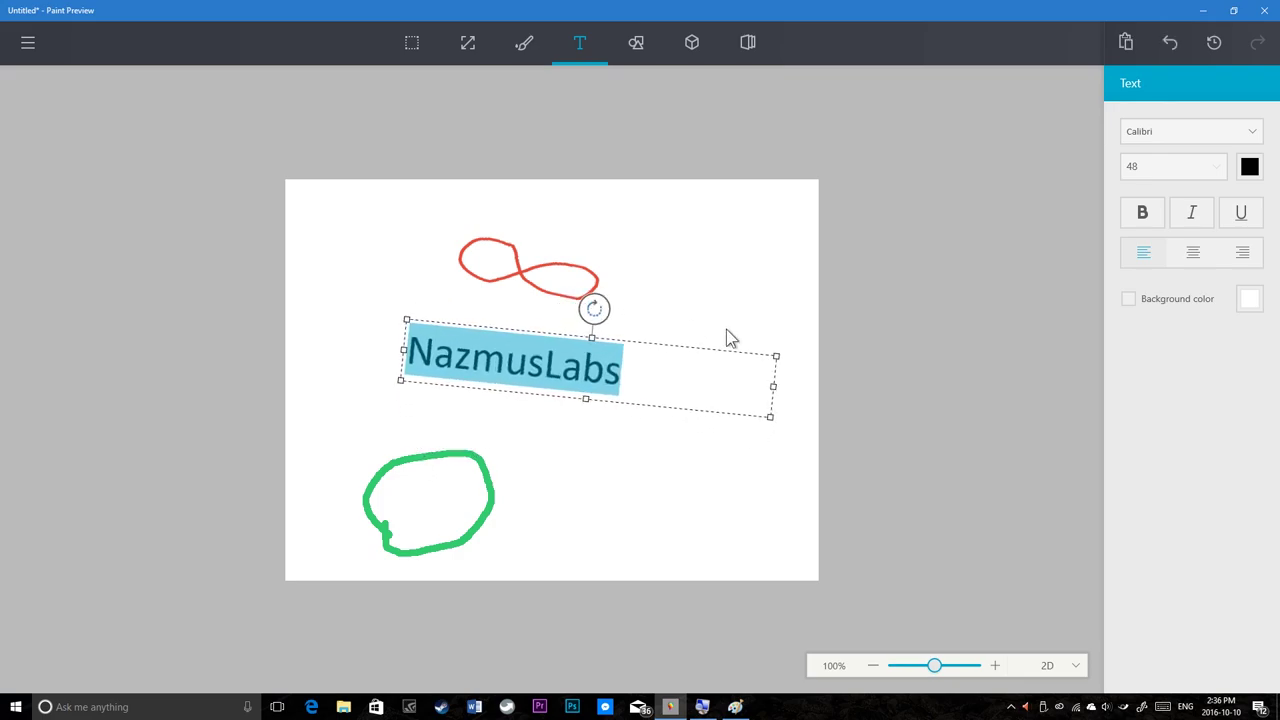
{"action": "left_click_drag", "start_coordinate": [774, 357], "coordinate": [643, 347]}
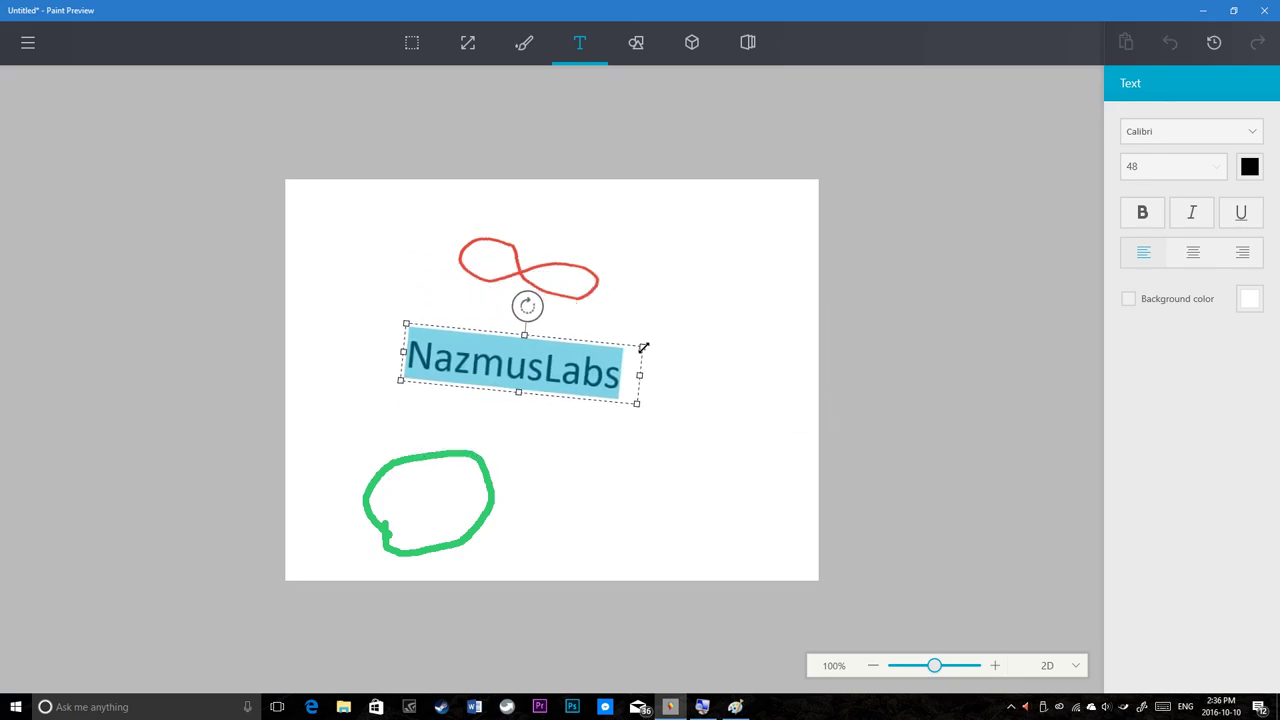
{"action": "left_click_drag", "start_coordinate": [527, 303], "coordinate": [493, 310]}
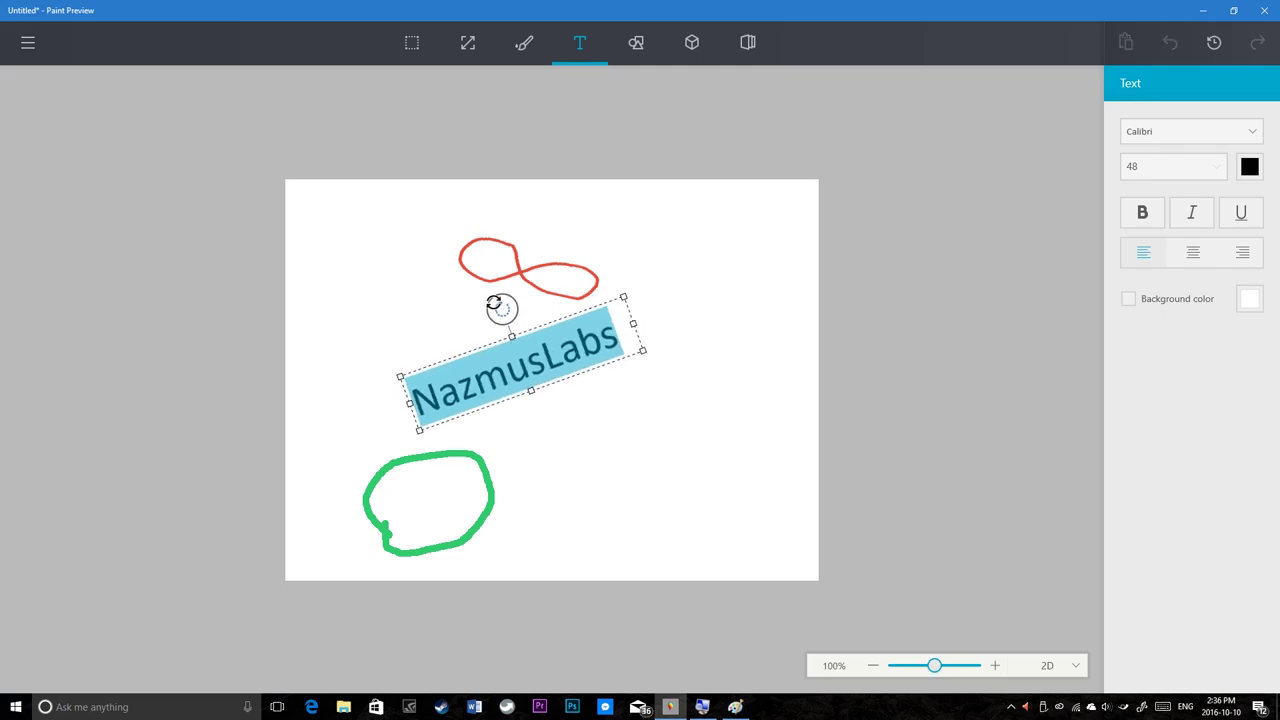
{"action": "left_click", "coordinate": [677, 391]}
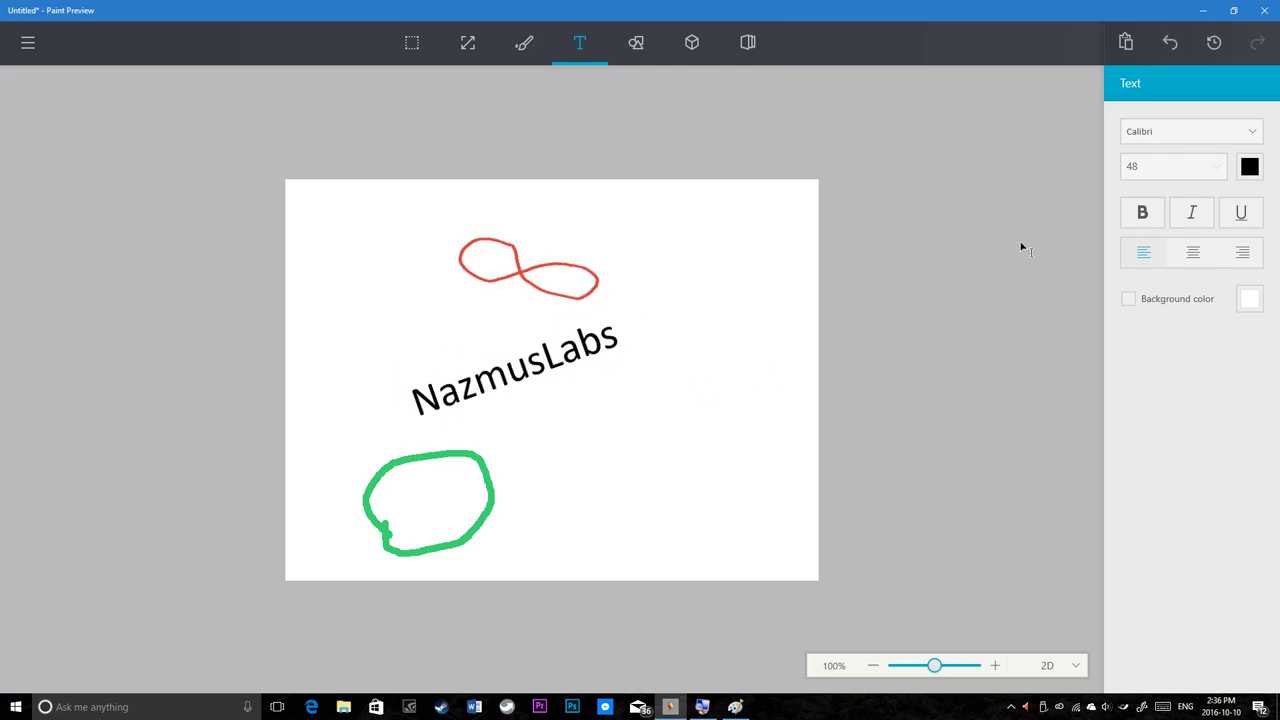
Switch to classic Paint and place a text box on its blank canvas
{"action": "key", "text": "alt+Tab"}
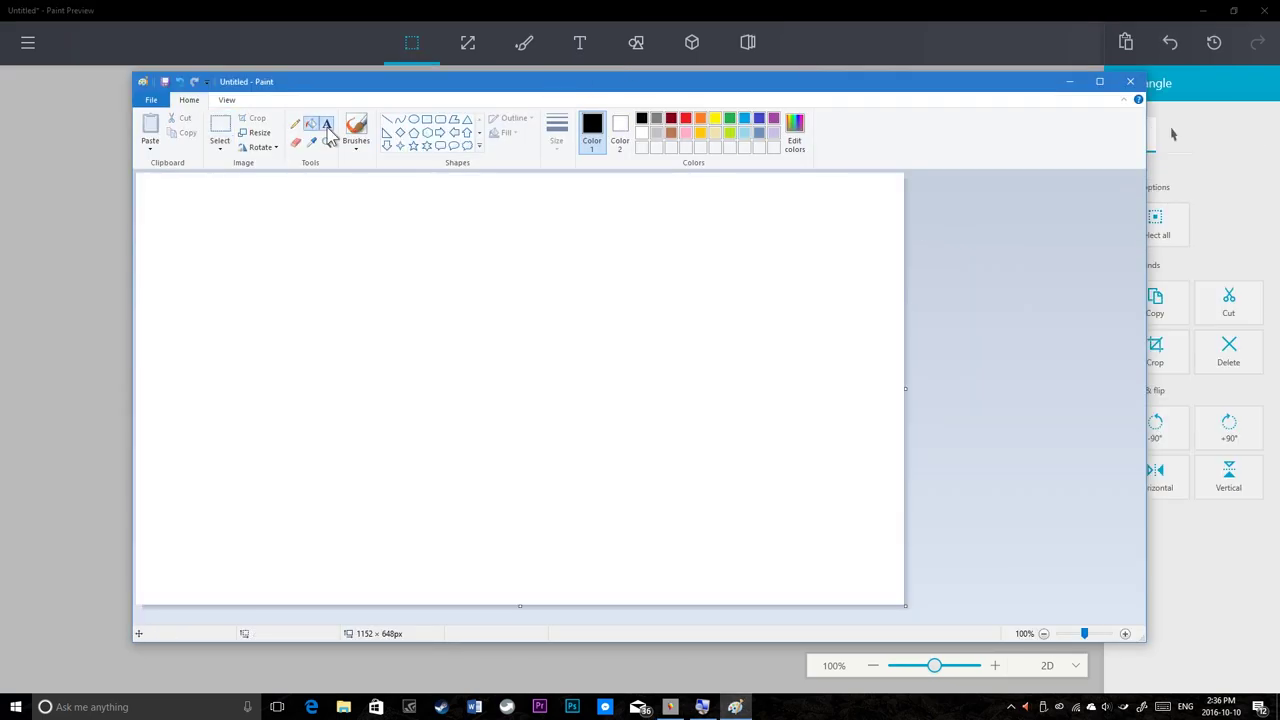
{"action": "left_click", "coordinate": [326, 123]}
{"action": "left_click", "coordinate": [295, 288]}
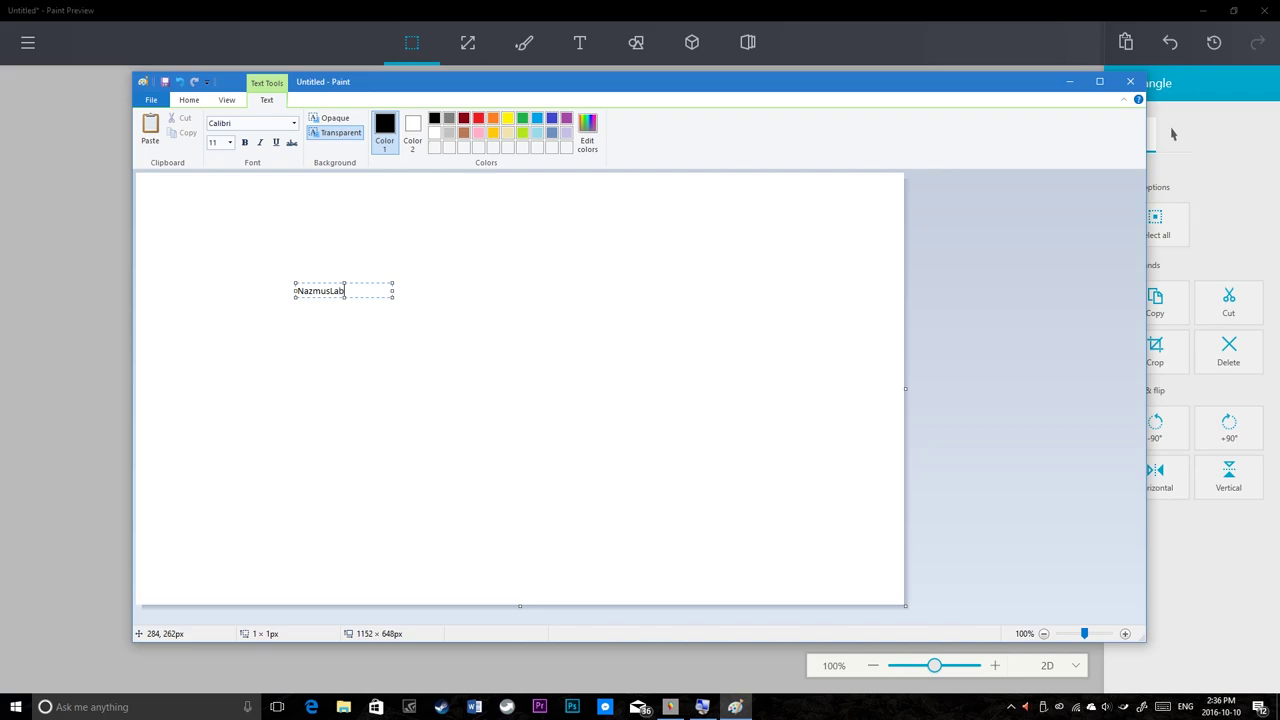
{"action": "key", "text": "ctrl+a"}
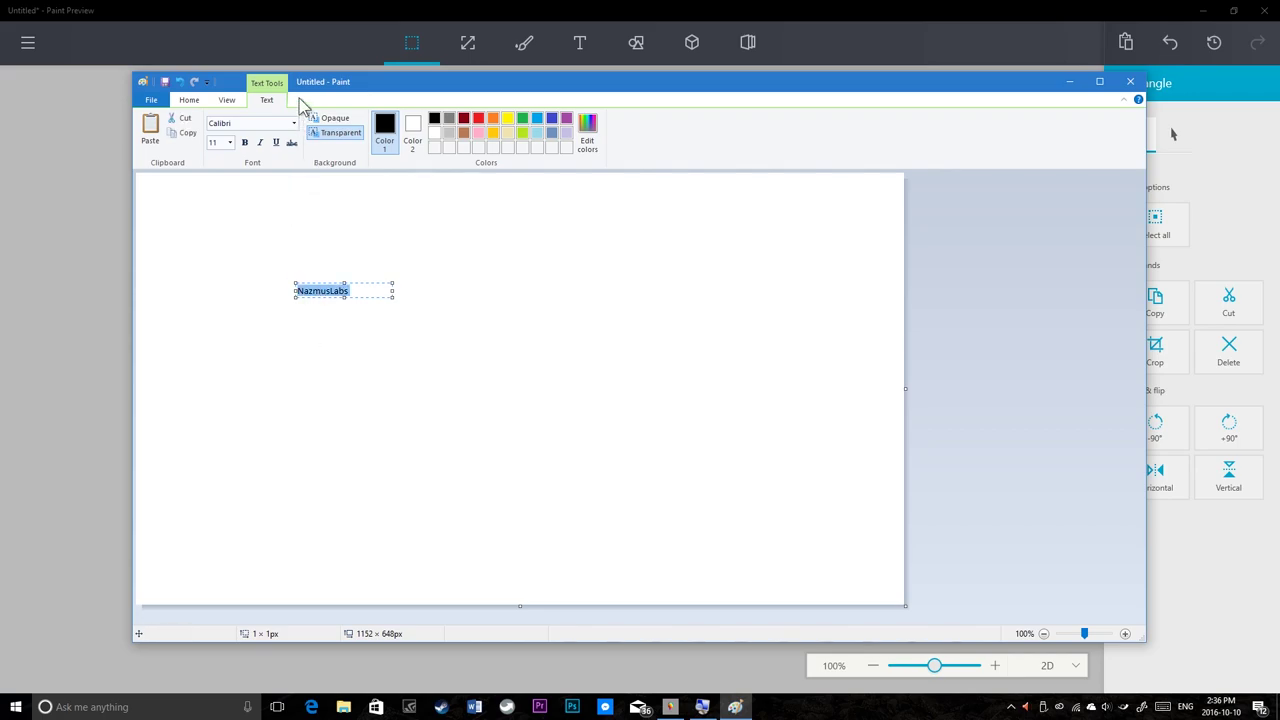
{"action": "left_click", "coordinate": [218, 142]}
{"action": "type", "text": "28"}
{"action": "key", "text": "Return"}
{"action": "left_click", "coordinate": [376, 304]}
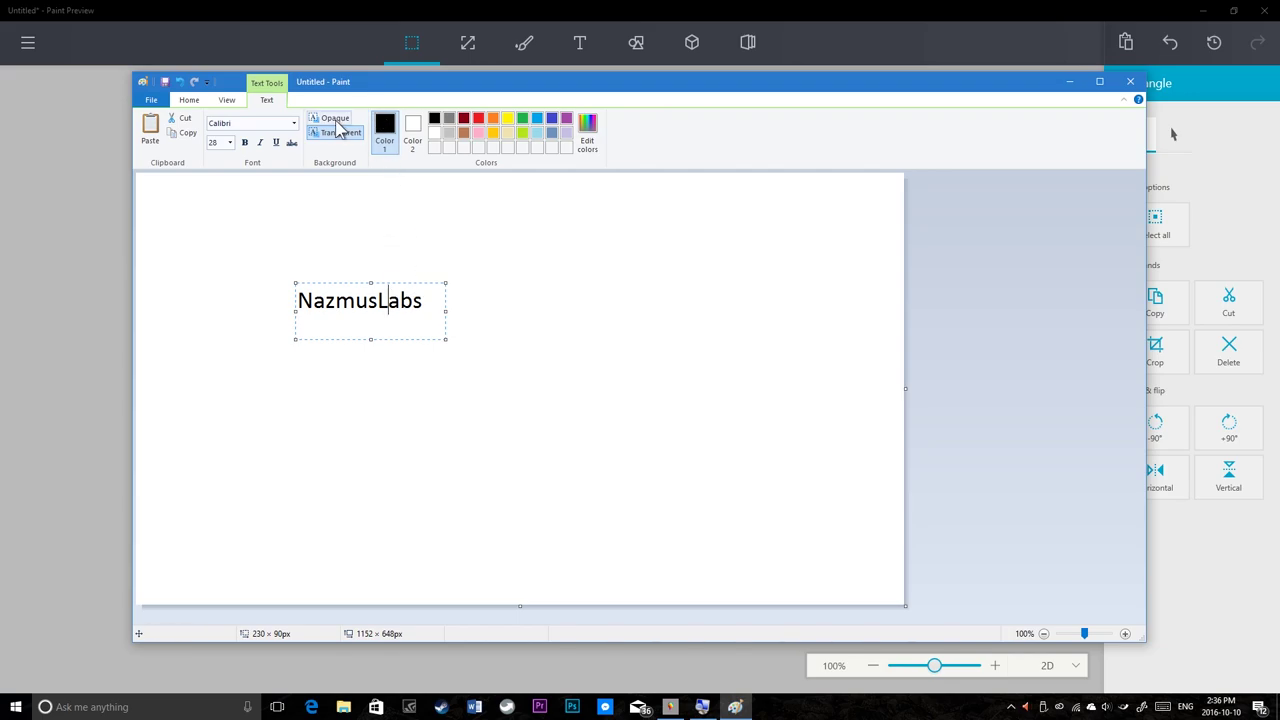
{"action": "left_click", "coordinate": [334, 118]}
{"action": "left_click", "coordinate": [412, 130]}
{"action": "left_click", "coordinate": [493, 118]}
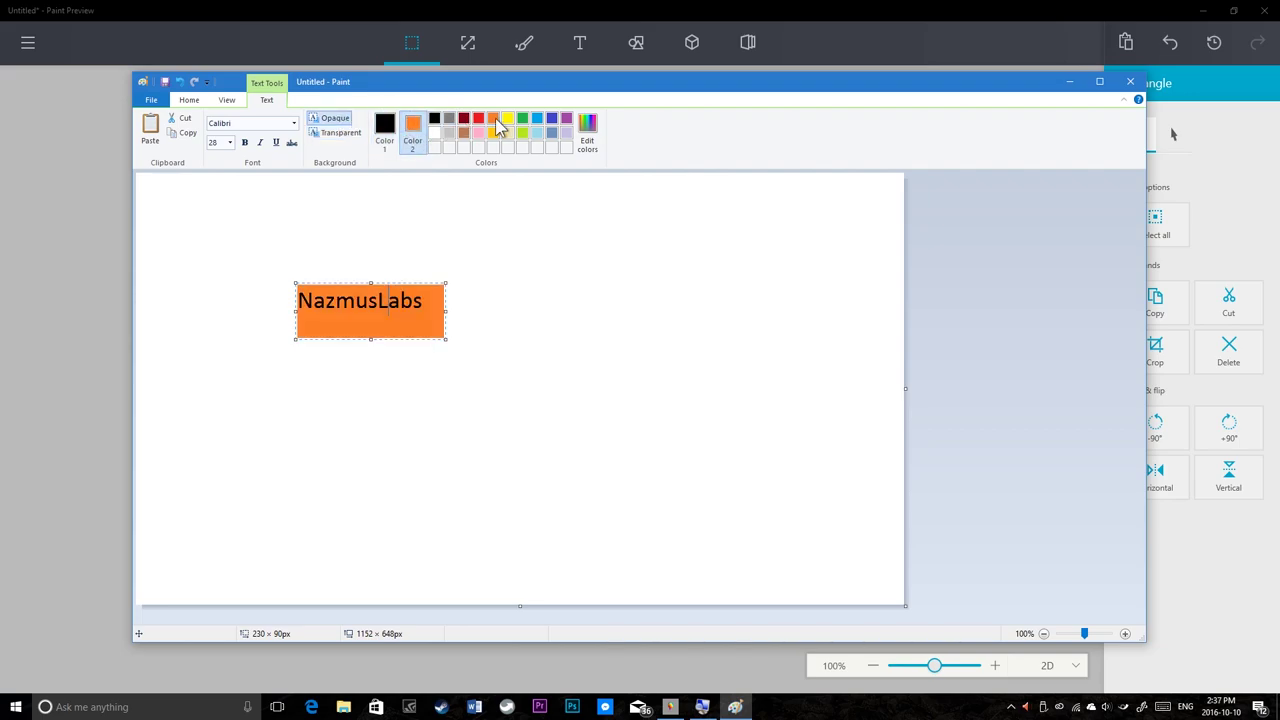
{"action": "left_click", "coordinate": [338, 132]}
{"action": "key", "text": "Escape"}
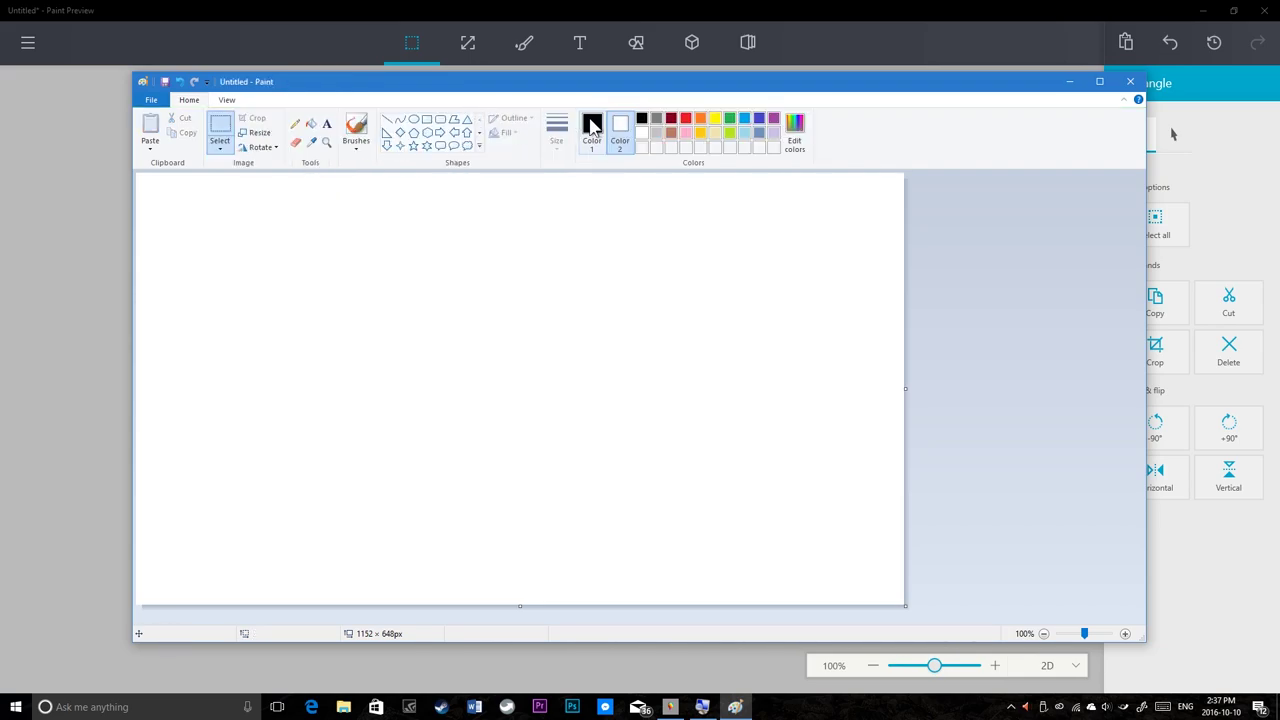
Choose the Brushes tool and paint several black trial strokes, undoing each one
{"action": "left_click", "coordinate": [591, 129]}
{"action": "left_click", "coordinate": [360, 143]}
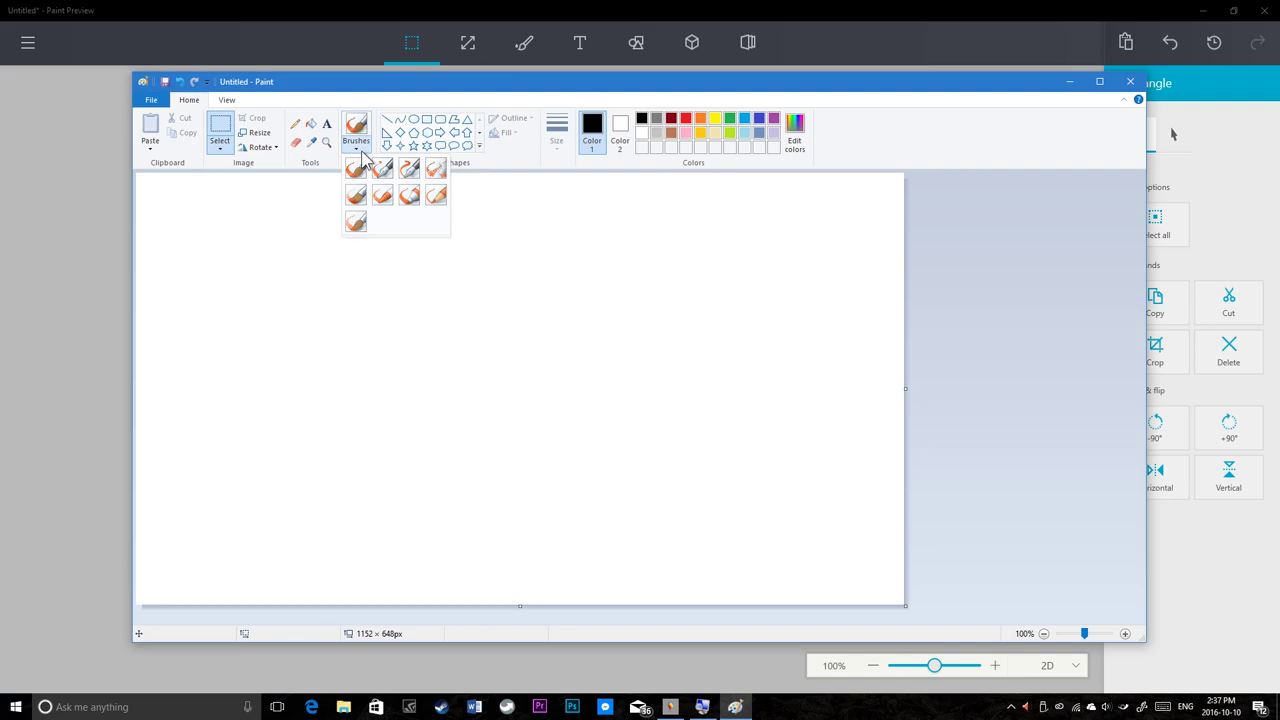
{"action": "left_click", "coordinate": [358, 166]}
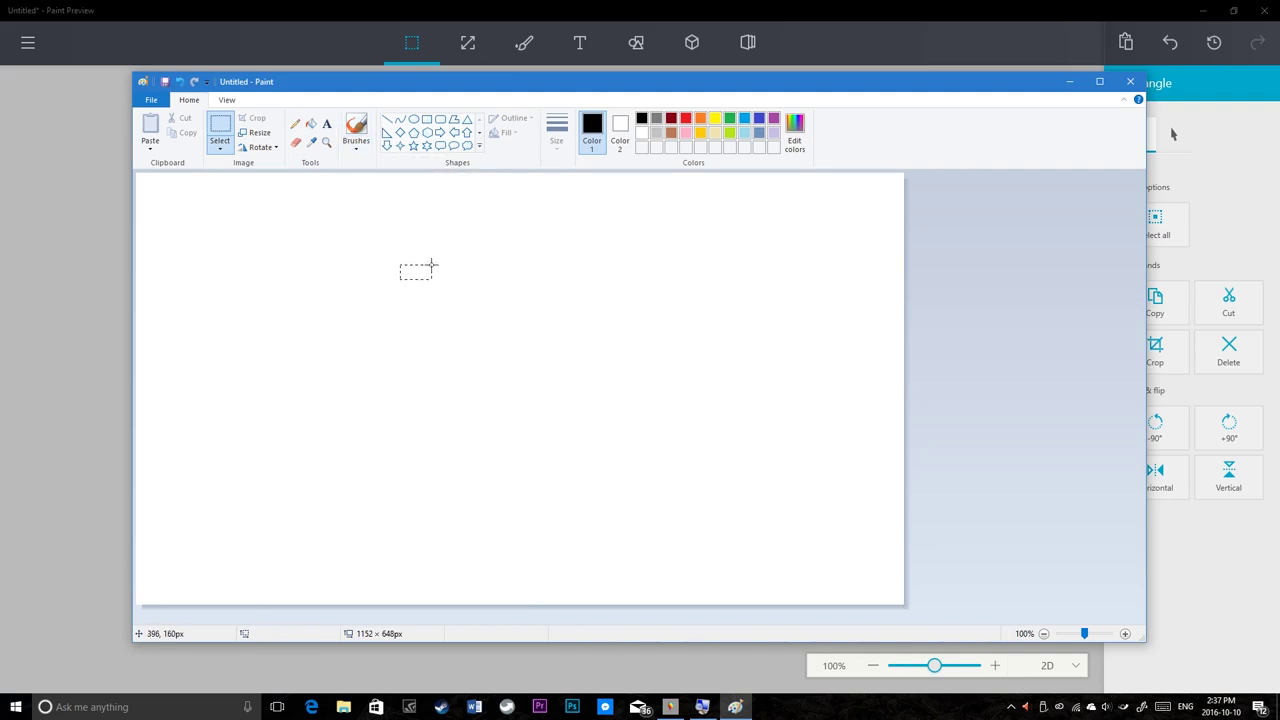
{"action": "left_click", "coordinate": [357, 130]}
{"action": "mouse_move", "coordinate": [366, 227]}
{"action": "left_mouse_down"}
{"action": "mouse_move", "coordinate": [455, 360]}
{"action": "mouse_move", "coordinate": [686, 309]}
{"action": "mouse_move", "coordinate": [430, 424]}
{"action": "mouse_move", "coordinate": [315, 418]}
{"action": "left_mouse_up"}
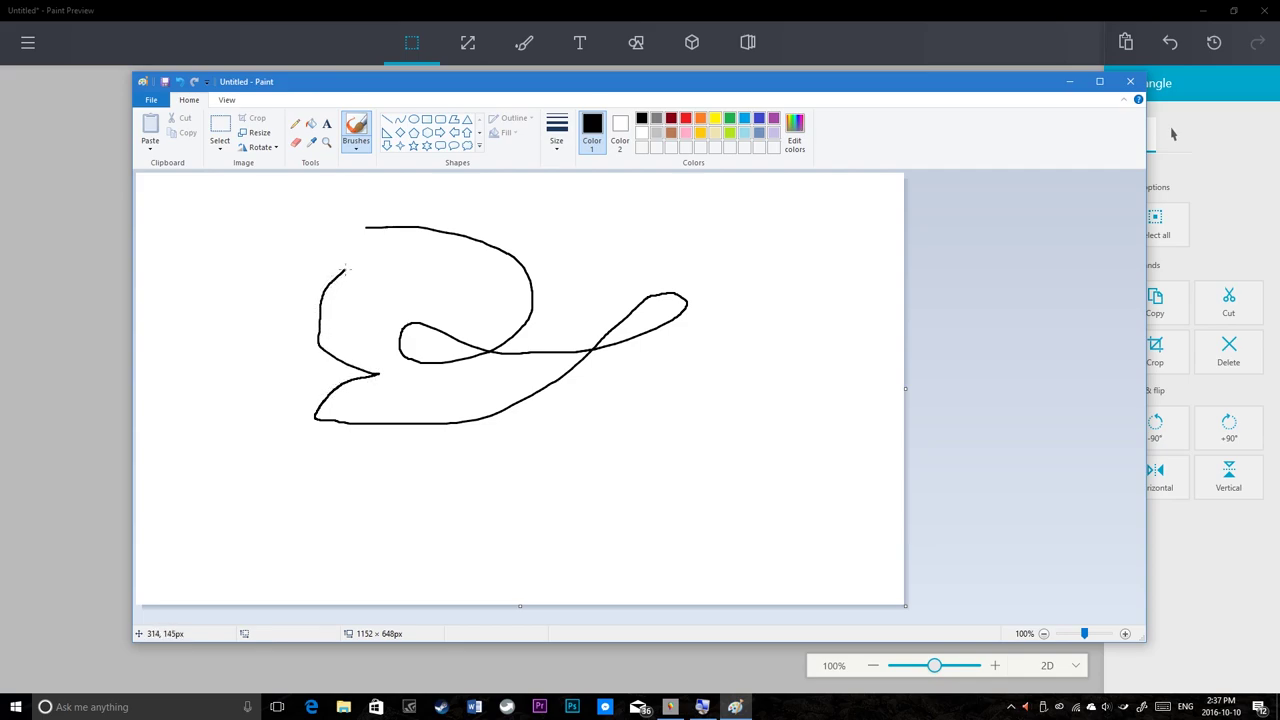
{"action": "key", "text": "ctrl+z"}
{"action": "mouse_move", "coordinate": [568, 215]}
{"action": "left_mouse_down"}
{"action": "mouse_move", "coordinate": [449, 323]}
{"action": "mouse_move", "coordinate": [629, 320]}
{"action": "mouse_move", "coordinate": [414, 380]}
{"action": "mouse_move", "coordinate": [338, 382]}
{"action": "left_mouse_up"}
{"action": "key", "text": "ctrl+z"}
{"action": "mouse_move", "coordinate": [656, 254]}
{"action": "left_mouse_down"}
{"action": "mouse_move", "coordinate": [443, 400]}
{"action": "mouse_move", "coordinate": [590, 252]}
{"action": "left_mouse_up"}
{"action": "key", "text": "ctrl+z"}
{"action": "left_click_drag", "start_coordinate": [430, 220], "coordinate": [693, 272]}
{"action": "key", "text": "ctrl+z"}
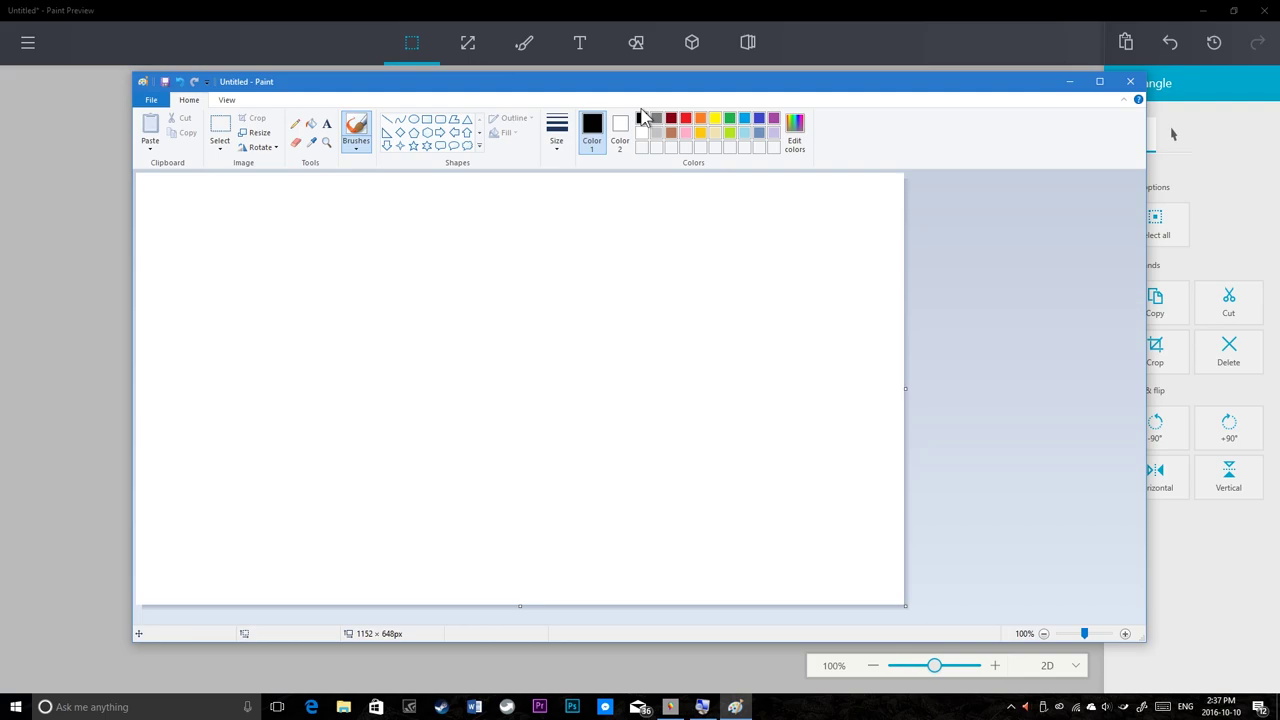
Set Color 2 to orange and paint overlapping black and orange brush loops
{"action": "left_click", "coordinate": [619, 130]}
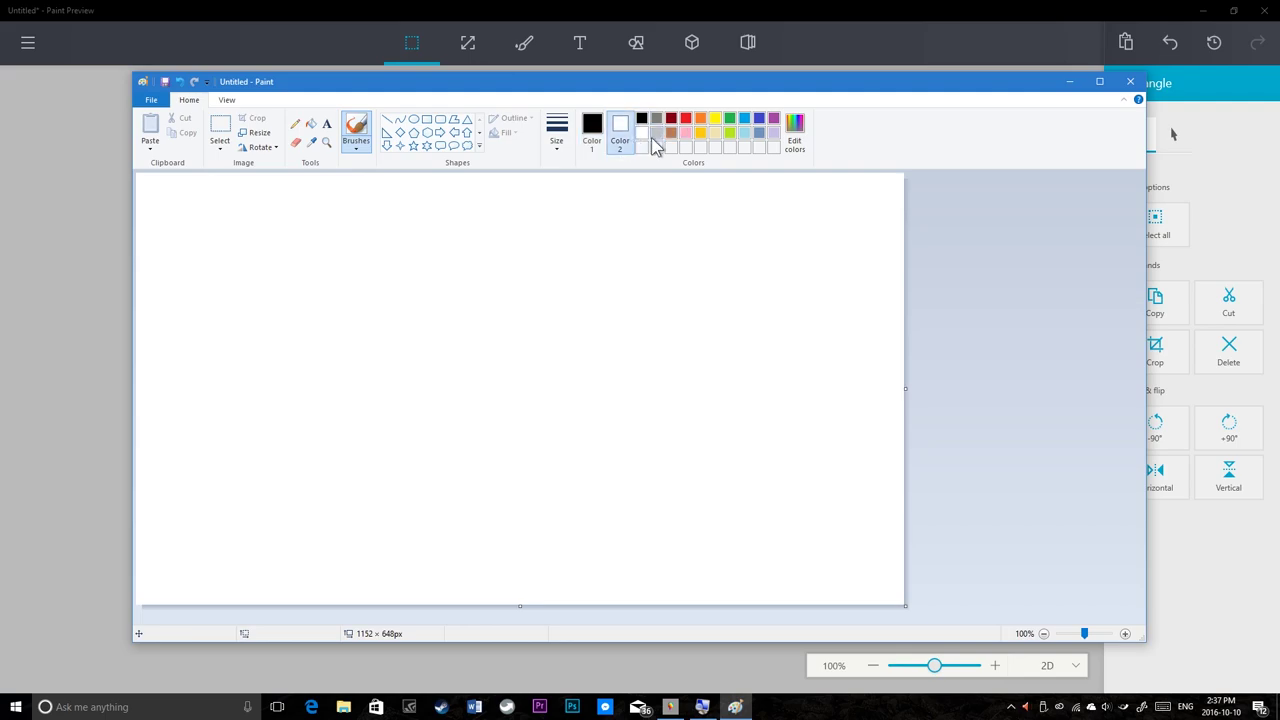
{"action": "left_click", "coordinate": [700, 120]}
{"action": "left_click", "coordinate": [592, 128]}
{"action": "mouse_move", "coordinate": [472, 247]}
{"action": "left_mouse_down"}
{"action": "mouse_move", "coordinate": [446, 305]}
{"action": "mouse_move", "coordinate": [466, 326]}
{"action": "left_mouse_up"}
{"action": "left_click_drag", "start_coordinate": [336, 266], "coordinate": [690, 352]}
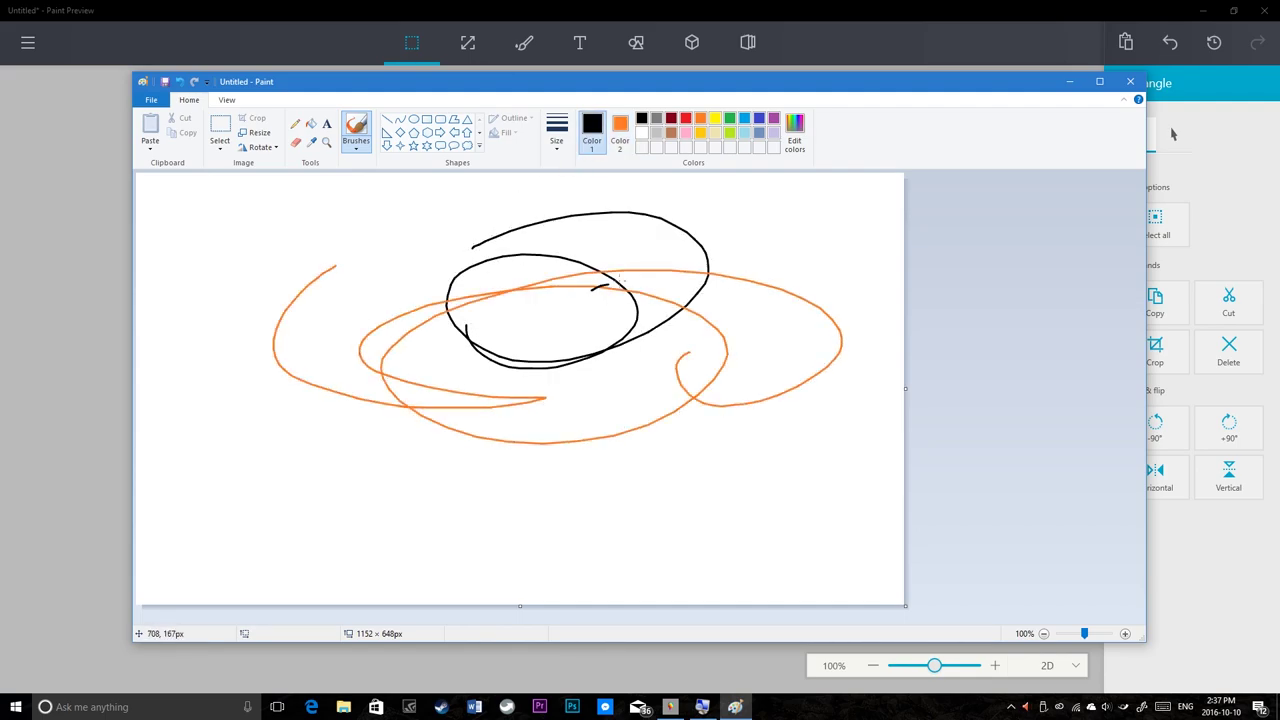
{"action": "left_click_drag", "start_coordinate": [592, 289], "coordinate": [542, 376]}
{"action": "mouse_move", "coordinate": [560, 282]}
{"action": "left_mouse_down"}
{"action": "mouse_move", "coordinate": [620, 258]}
{"action": "mouse_move", "coordinate": [745, 289]}
{"action": "mouse_move", "coordinate": [688, 265]}
{"action": "left_mouse_up"}
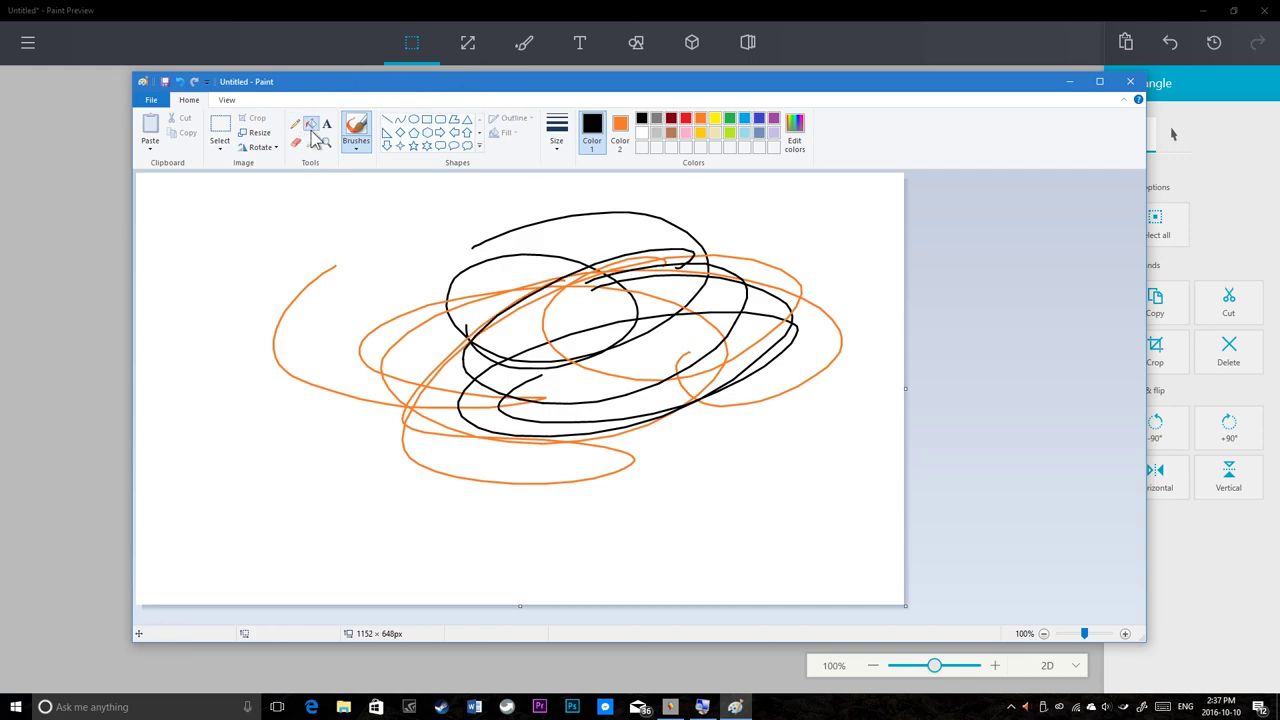
Try filling the background black and orange, then undo the last fill
{"action": "left_click", "coordinate": [311, 123]}
{"action": "left_click", "coordinate": [338, 198]}
{"action": "right_click", "coordinate": [337, 197]}
{"action": "left_click", "coordinate": [343, 198]}
{"action": "right_click", "coordinate": [345, 198]}
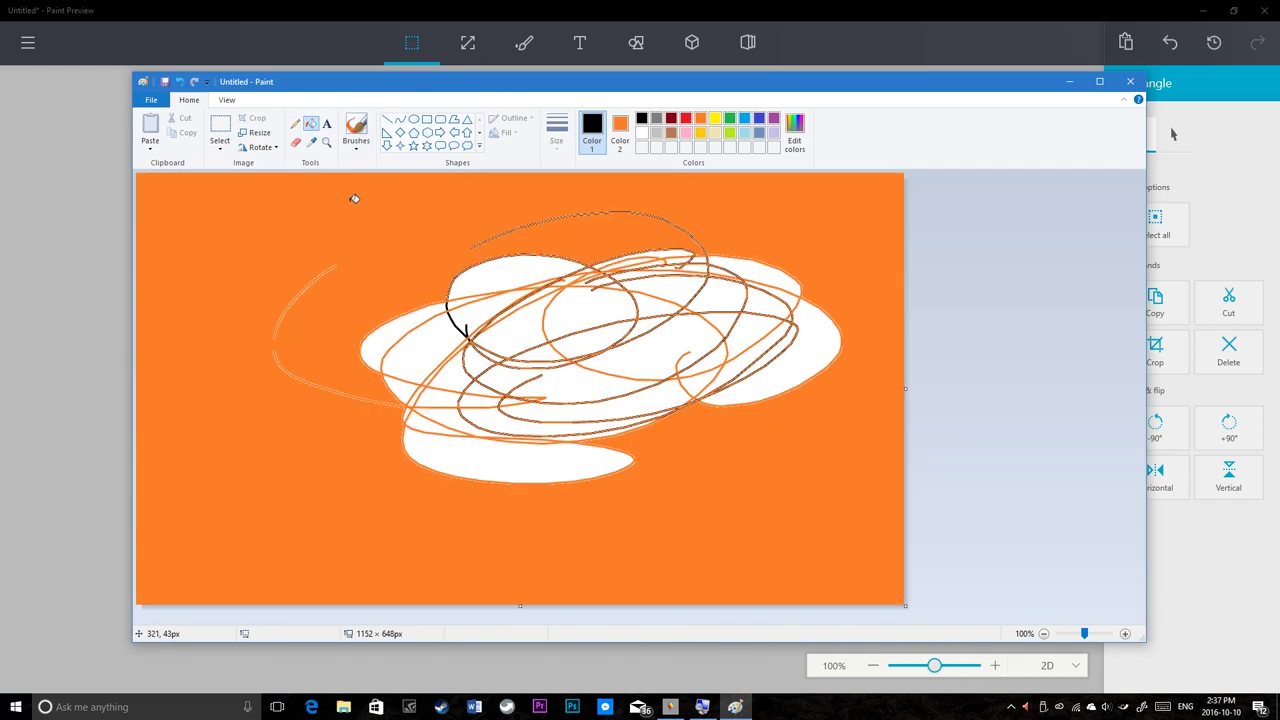
{"action": "key", "text": "ctrl+z"}
Draw a short pencil stroke, undo the remaining fill, and return to Paint Preview
{"action": "key", "text": "ctrl+z"}
{"action": "key", "text": "ctrl+z"}
{"action": "key", "text": "ctrl+z"}
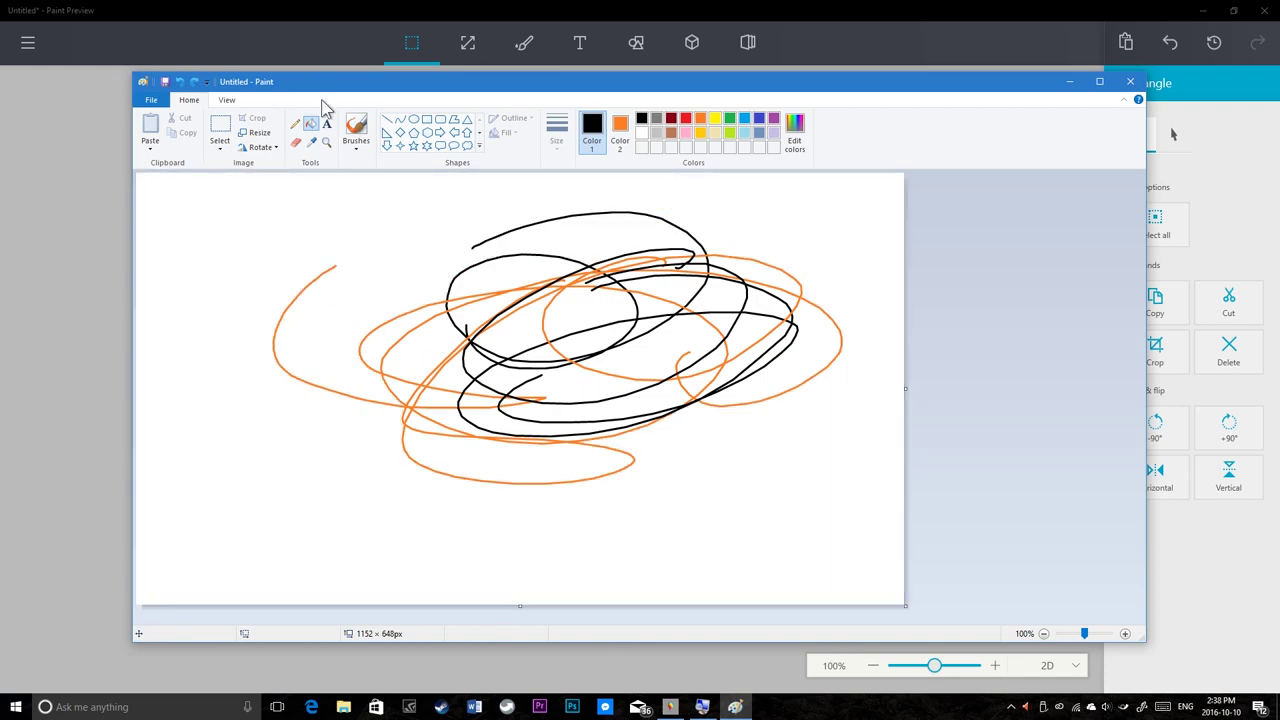
{"action": "left_click", "coordinate": [295, 123]}
{"action": "mouse_move", "coordinate": [309, 294]}
{"action": "left_mouse_down"}
{"action": "mouse_move", "coordinate": [394, 209]}
{"action": "mouse_move", "coordinate": [222, 270]}
{"action": "left_mouse_up"}
{"action": "key", "text": "ctrl+z"}
{"action": "key", "text": "ctrl+z"}
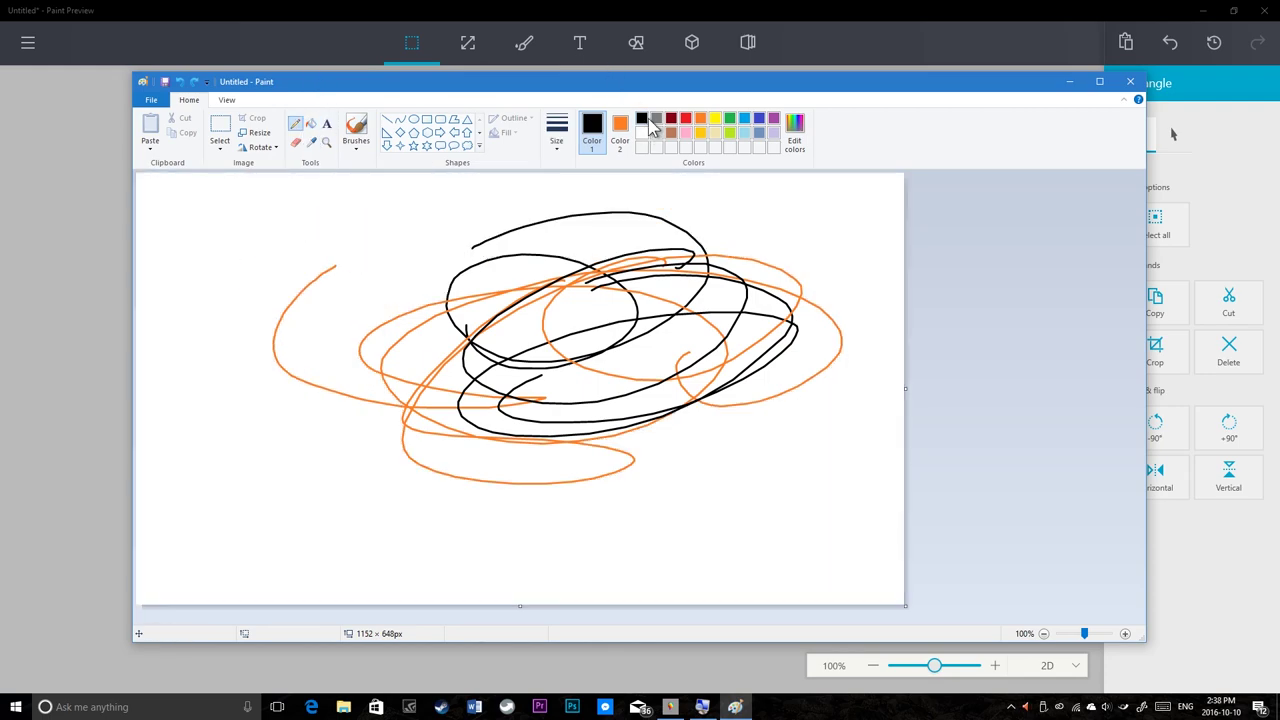
{"action": "key", "text": "alt+Tab"}
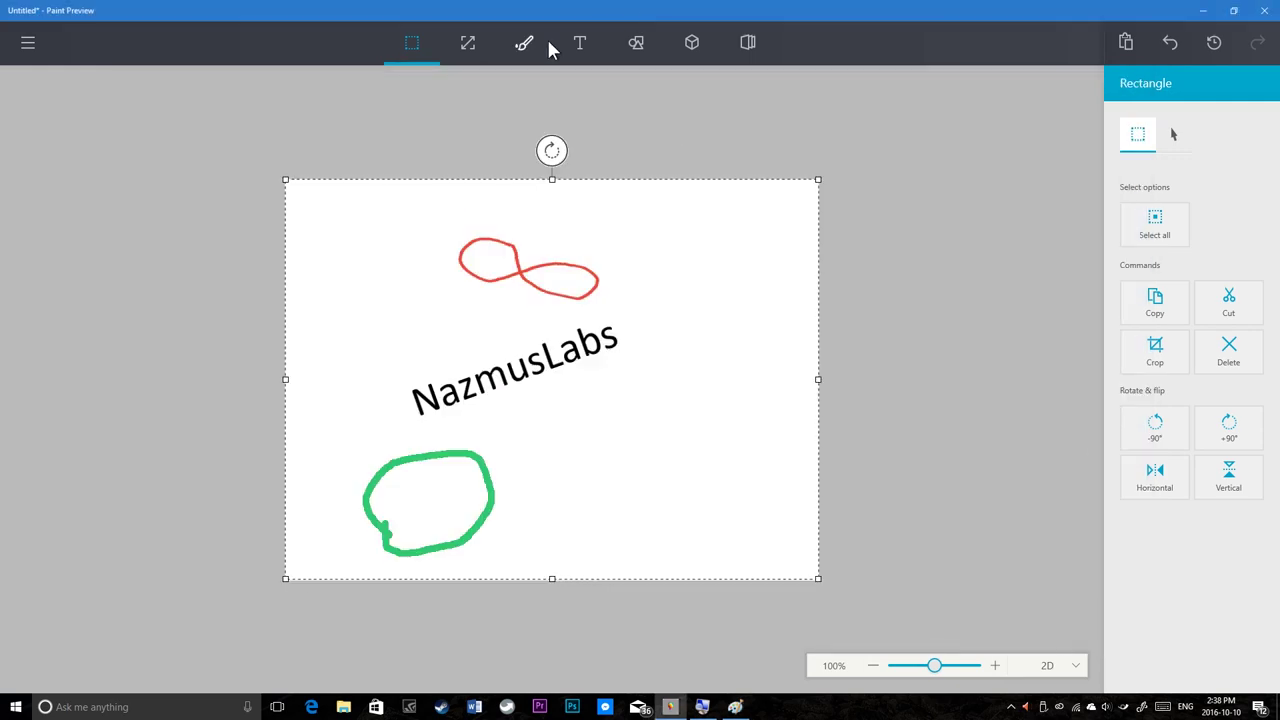
Add green and purple custom colours to the palette and scribble purple at the canvas's lower right
{"action": "left_click", "coordinate": [545, 42]}
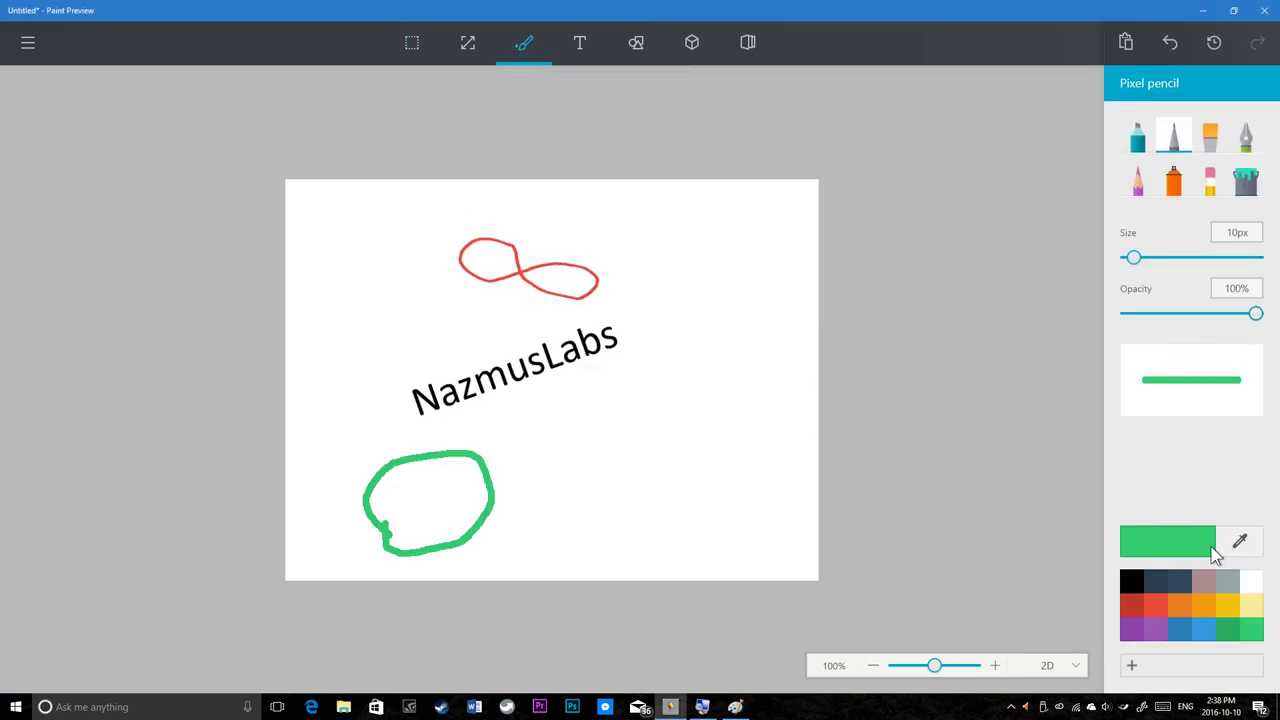
{"action": "left_click", "coordinate": [1132, 665]}
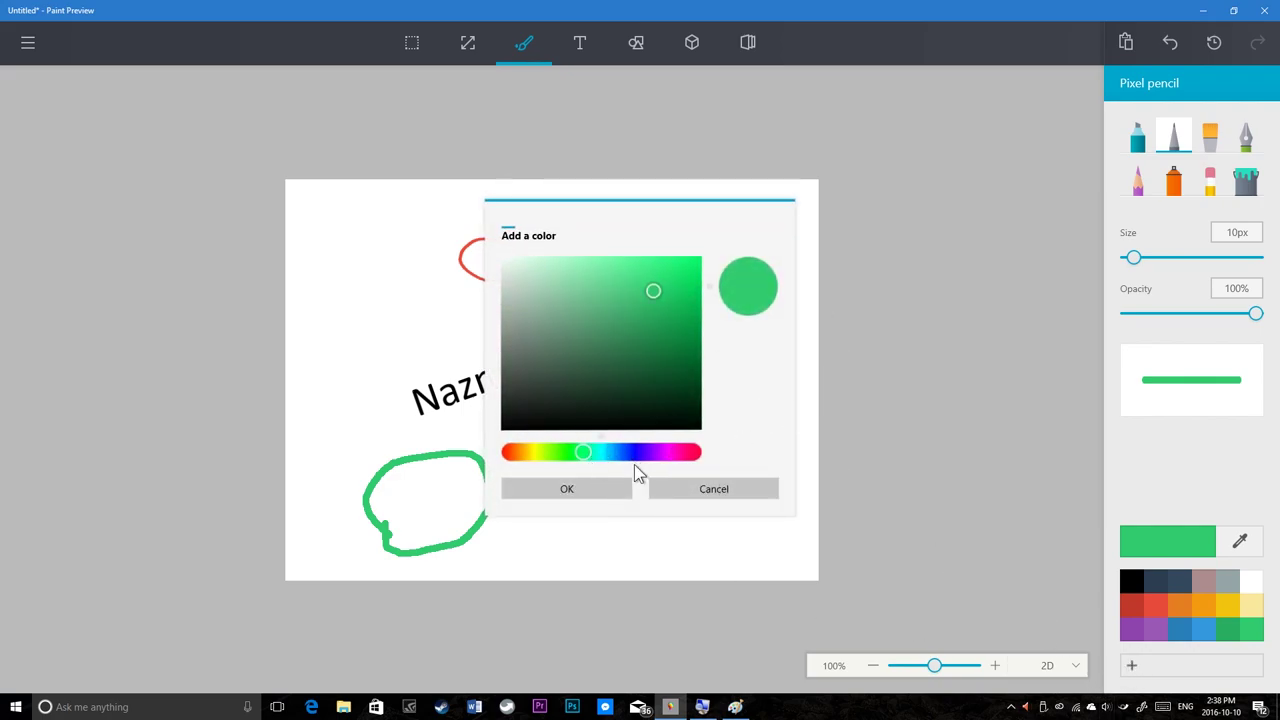
{"action": "left_click", "coordinate": [585, 495]}
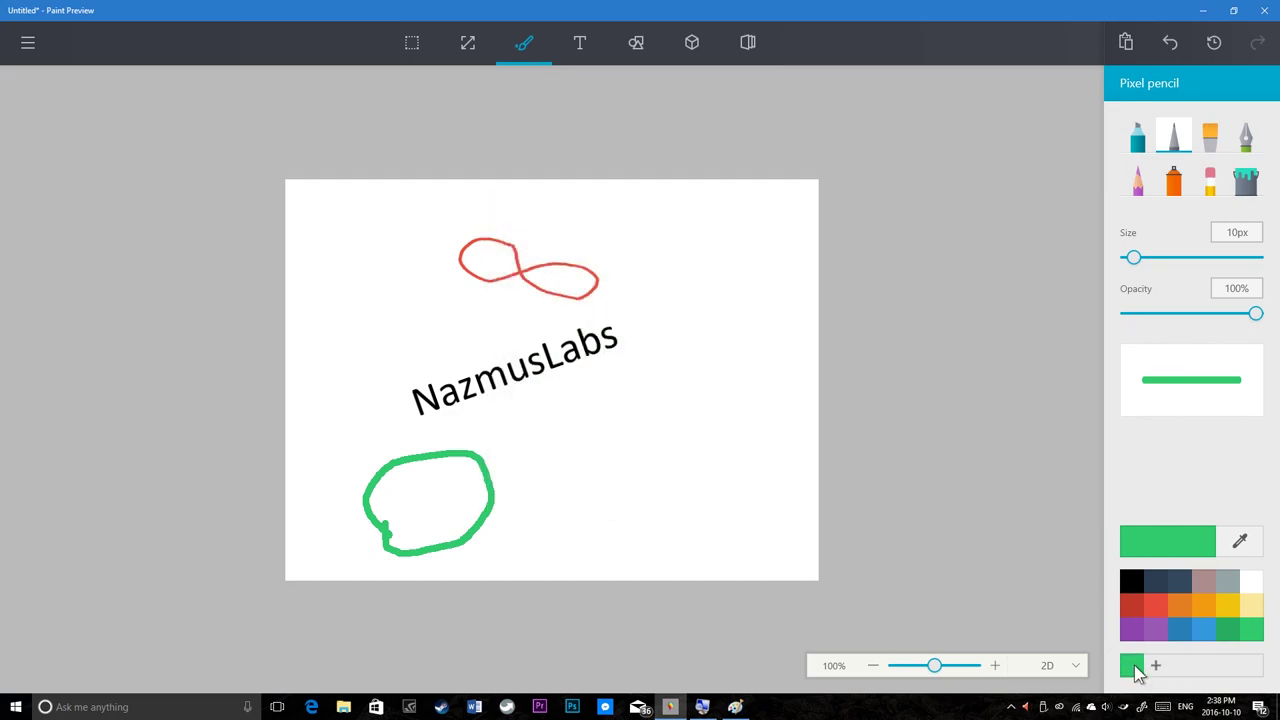
{"action": "left_click", "coordinate": [1154, 667]}
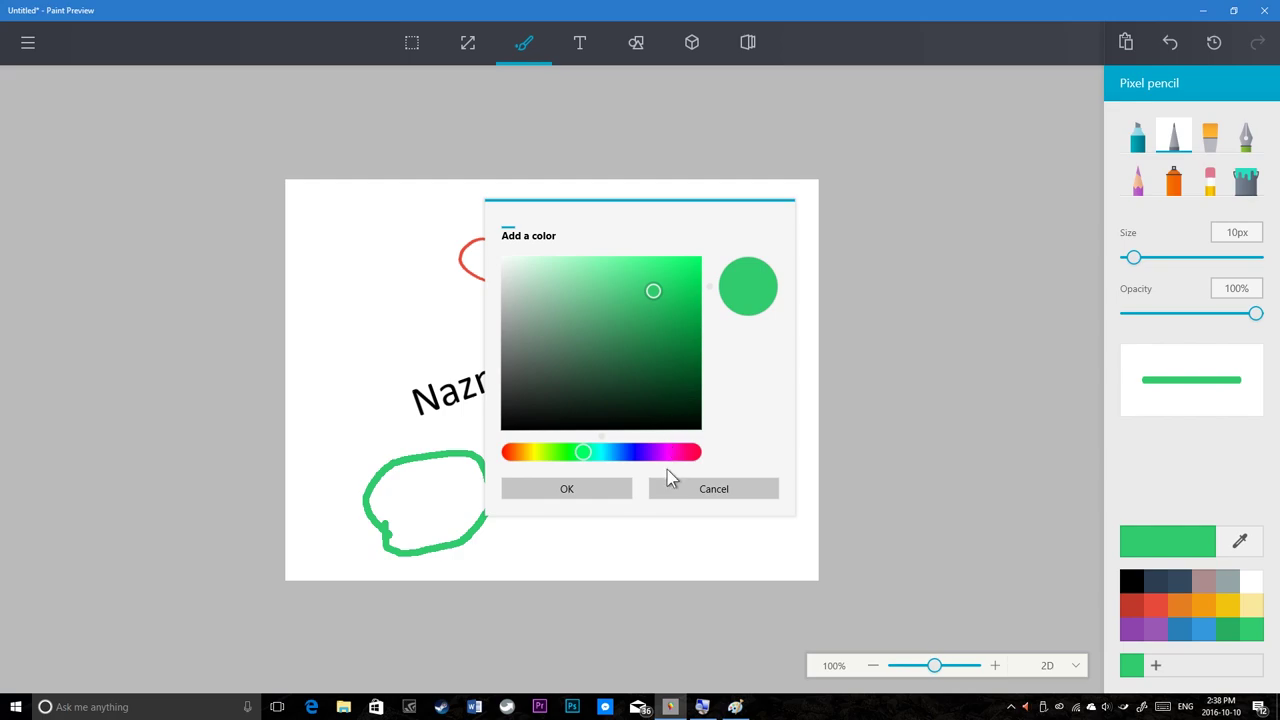
{"action": "left_click", "coordinate": [657, 452]}
{"action": "left_click_drag", "start_coordinate": [651, 452], "coordinate": [661, 452]}
{"action": "left_click", "coordinate": [668, 363]}
{"action": "left_click_drag", "start_coordinate": [668, 363], "coordinate": [656, 330]}
{"action": "left_click", "coordinate": [565, 490]}
{"action": "mouse_move", "coordinate": [644, 480]}
{"action": "left_mouse_down"}
{"action": "mouse_move", "coordinate": [646, 494]}
{"action": "mouse_move", "coordinate": [632, 468]}
{"action": "mouse_move", "coordinate": [693, 433]}
{"action": "mouse_move", "coordinate": [706, 440]}
{"action": "left_mouse_up"}
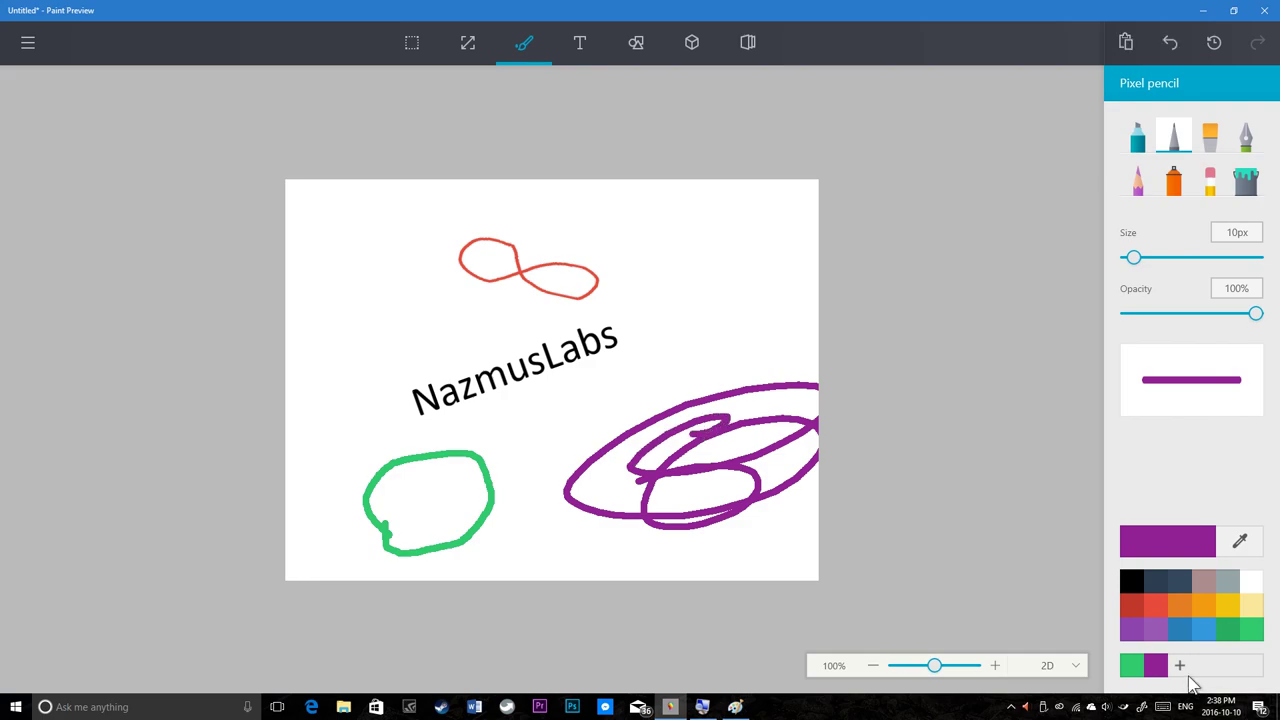
Add a bright yellow-green custom colour to the palette
{"action": "left_click", "coordinate": [1181, 666]}
{"action": "left_click", "coordinate": [743, 496]}
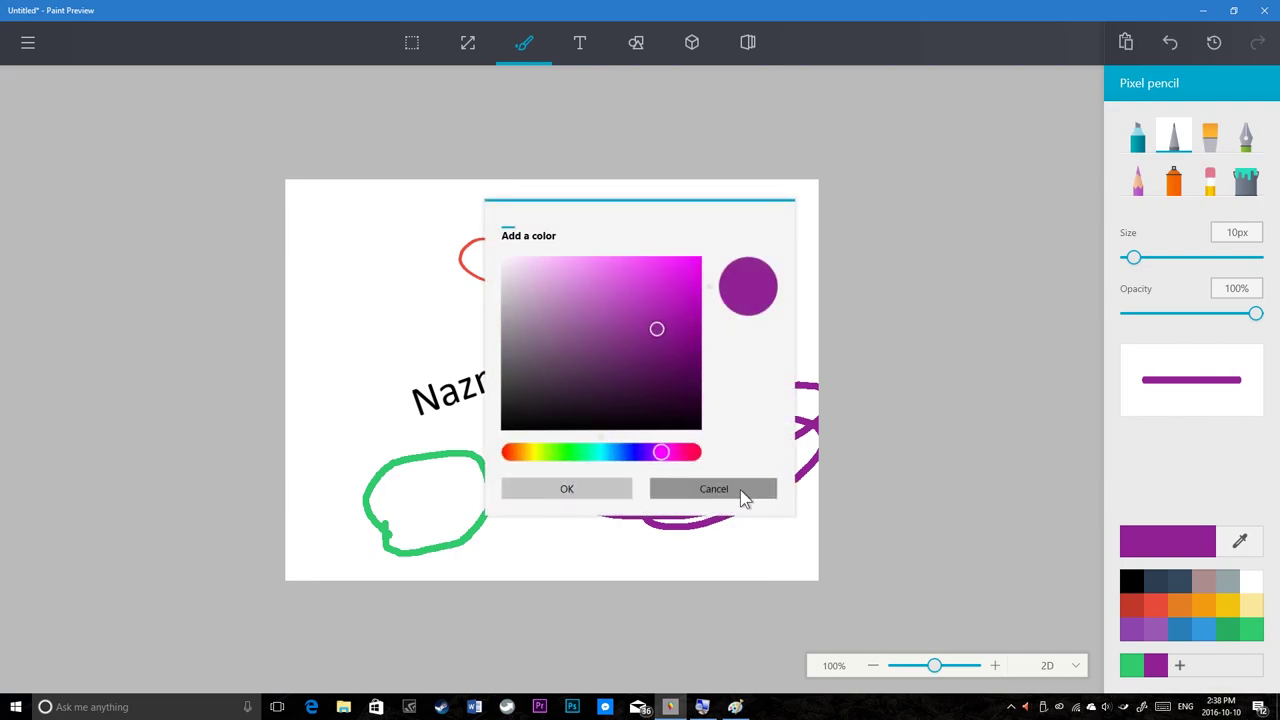
{"action": "left_click", "coordinate": [1131, 665]}
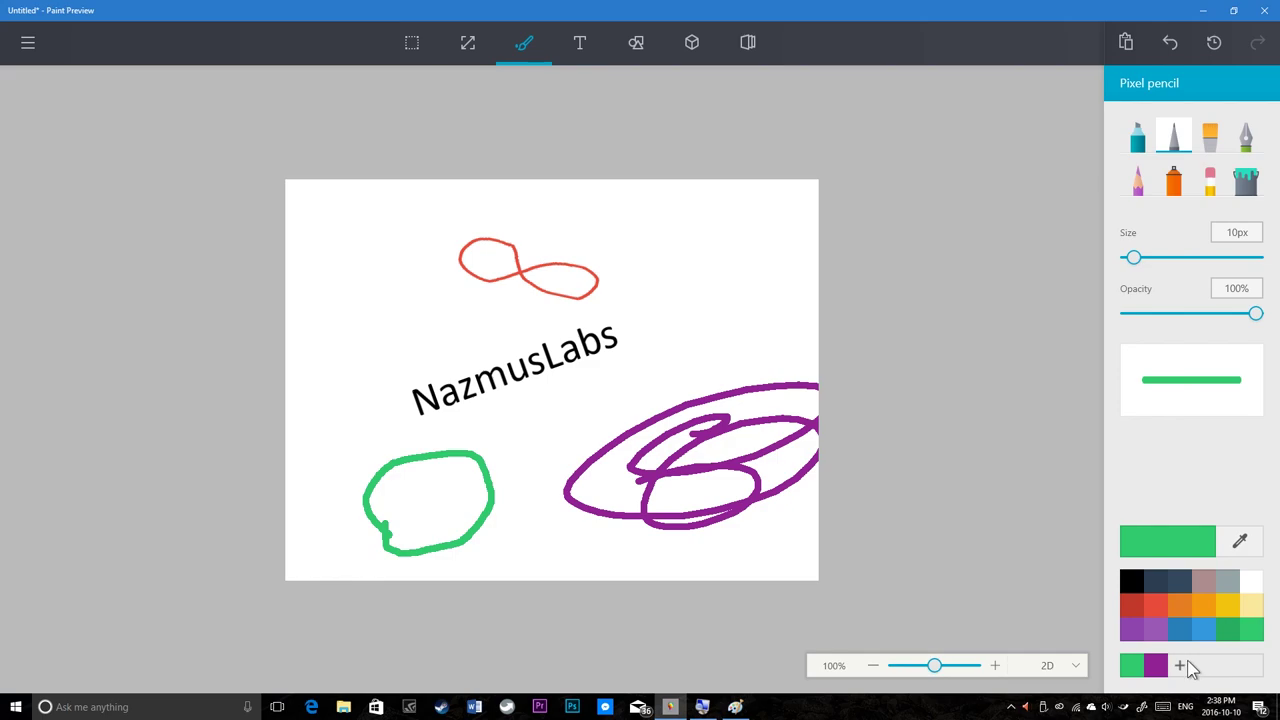
{"action": "left_click", "coordinate": [1181, 666]}
{"action": "left_click_drag", "start_coordinate": [553, 457], "coordinate": [540, 455]}
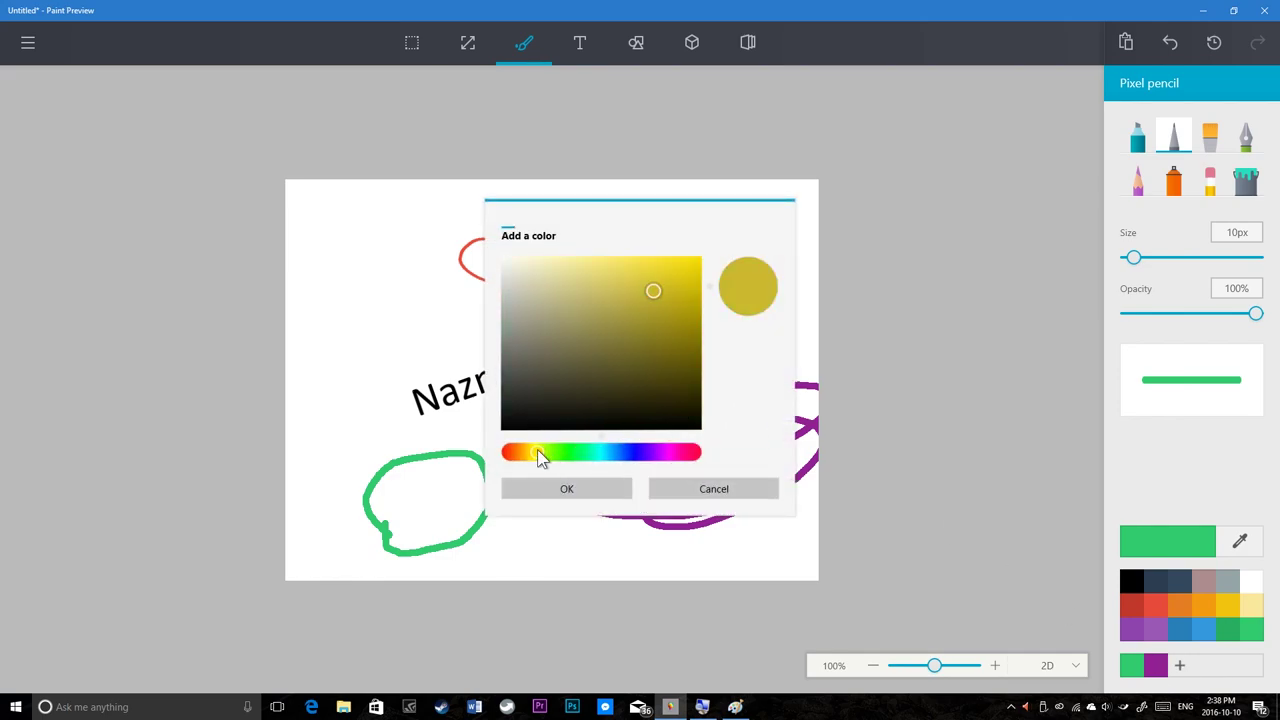
{"action": "left_click_drag", "start_coordinate": [671, 329], "coordinate": [705, 280]}
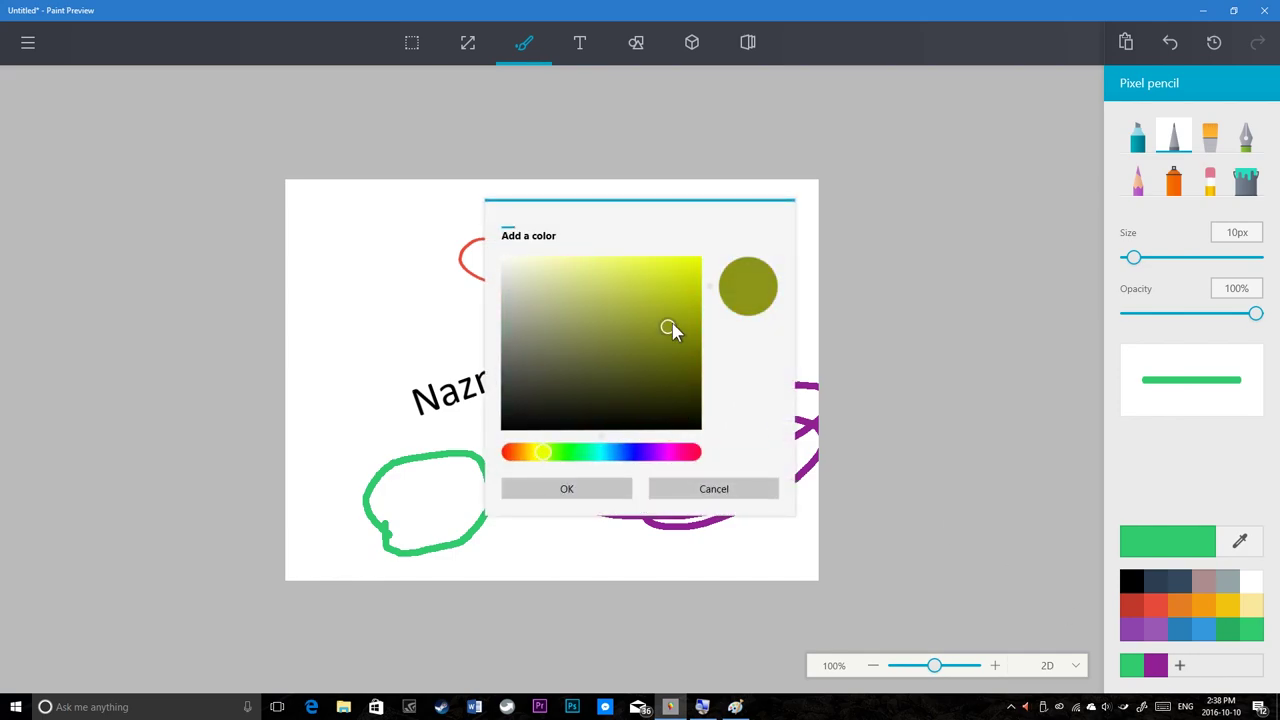
{"action": "left_click", "coordinate": [530, 492]}
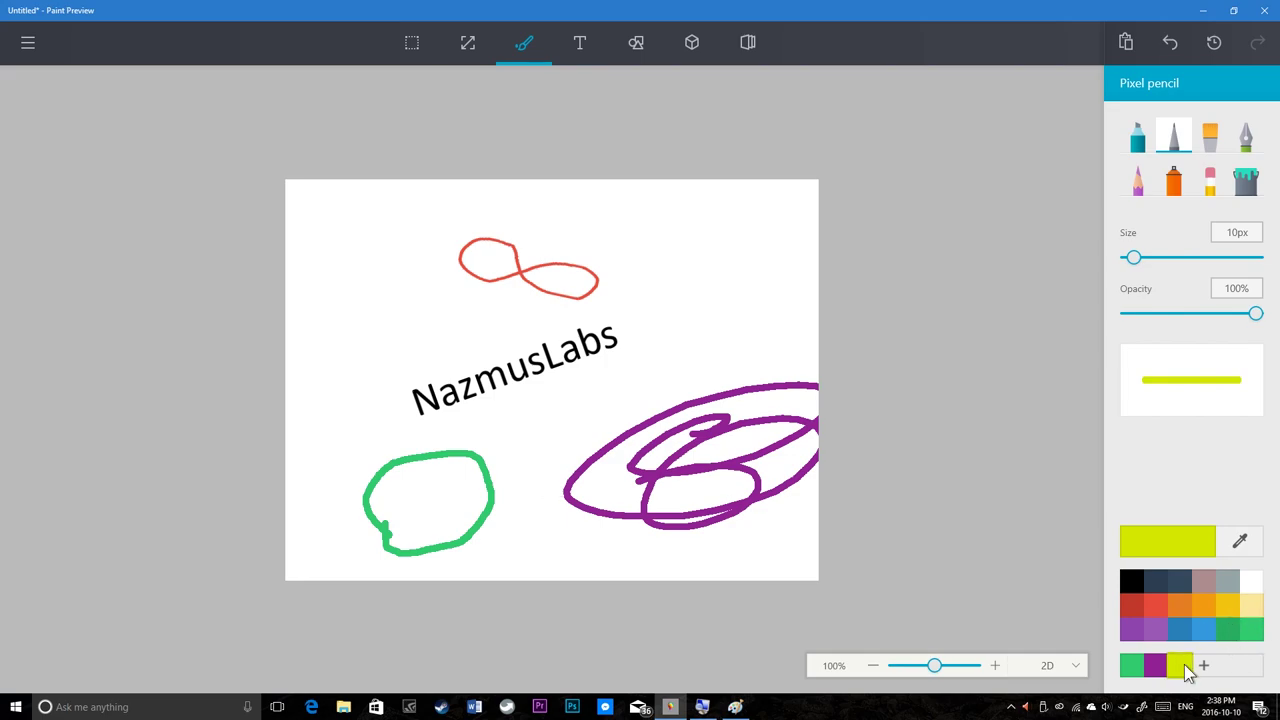
Add crimson, dark brown and light pink custom colours to the palette
{"action": "left_click", "coordinate": [1204, 664]}
{"action": "left_click", "coordinate": [673, 453]}
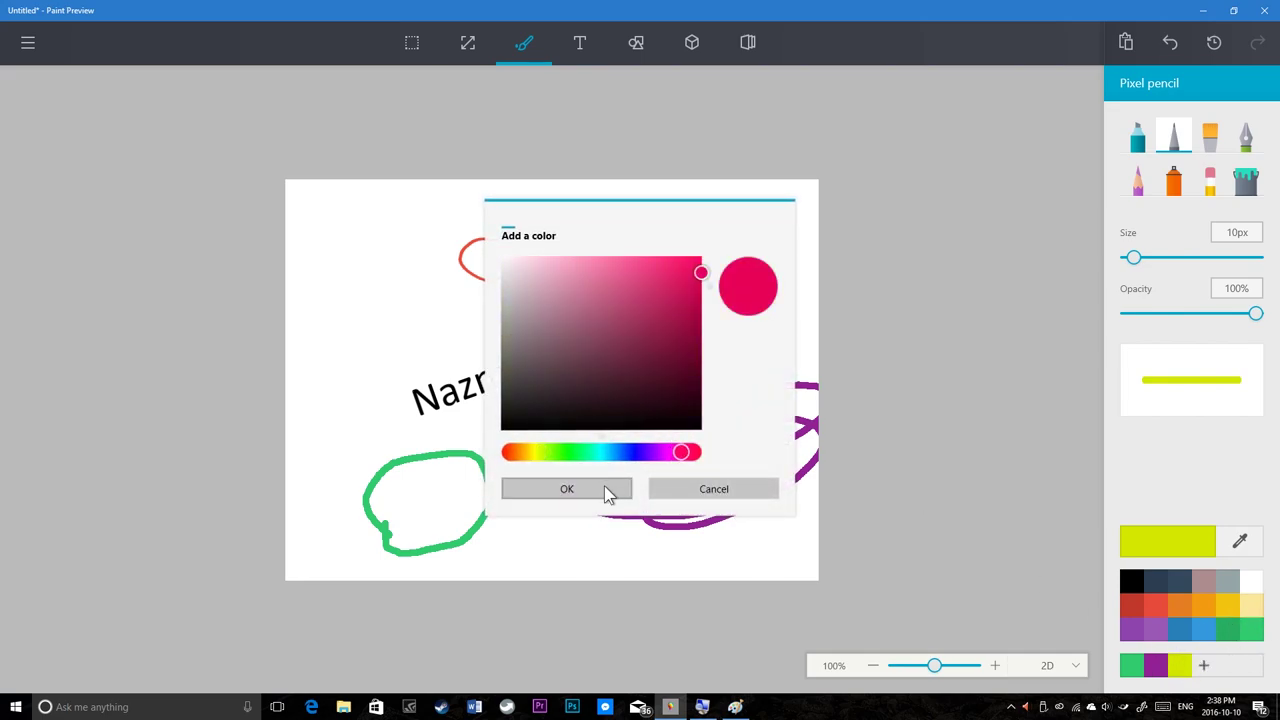
{"action": "left_click", "coordinate": [606, 490]}
{"action": "left_click", "coordinate": [1228, 664]}
{"action": "left_click", "coordinate": [568, 385]}
{"action": "left_click", "coordinate": [566, 485]}
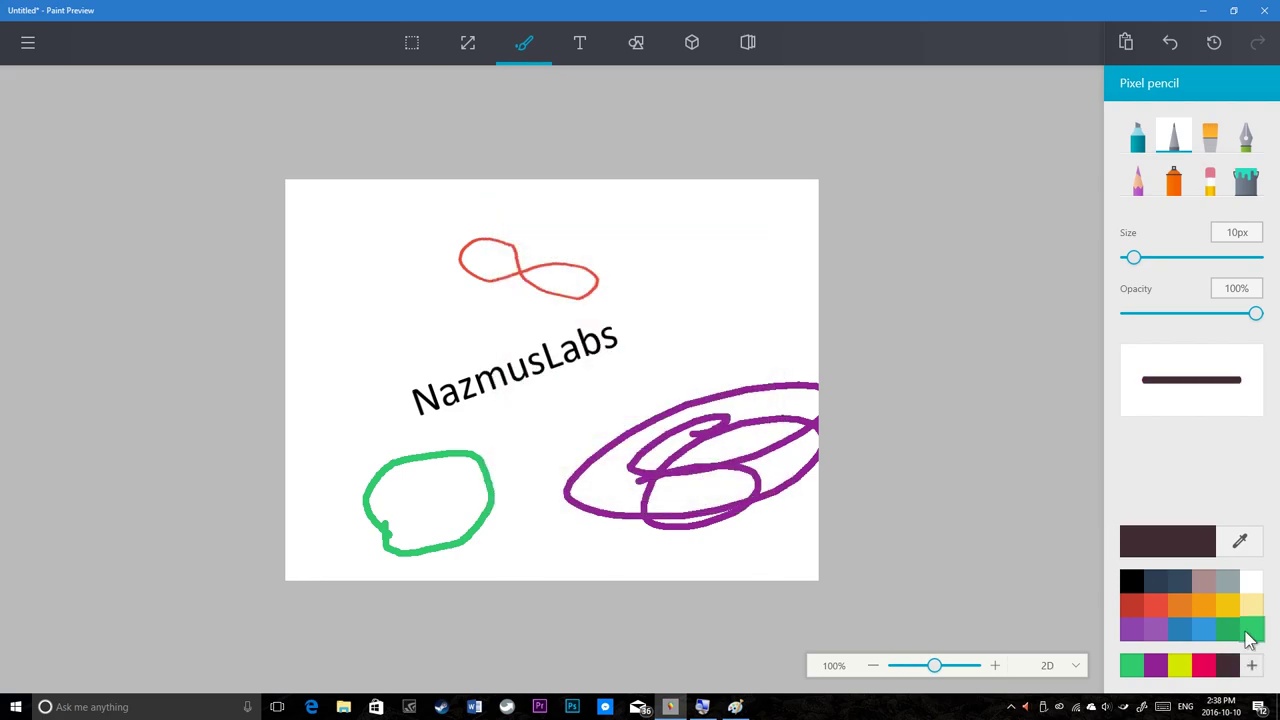
{"action": "left_click", "coordinate": [1250, 665]}
{"action": "left_click", "coordinate": [545, 270]}
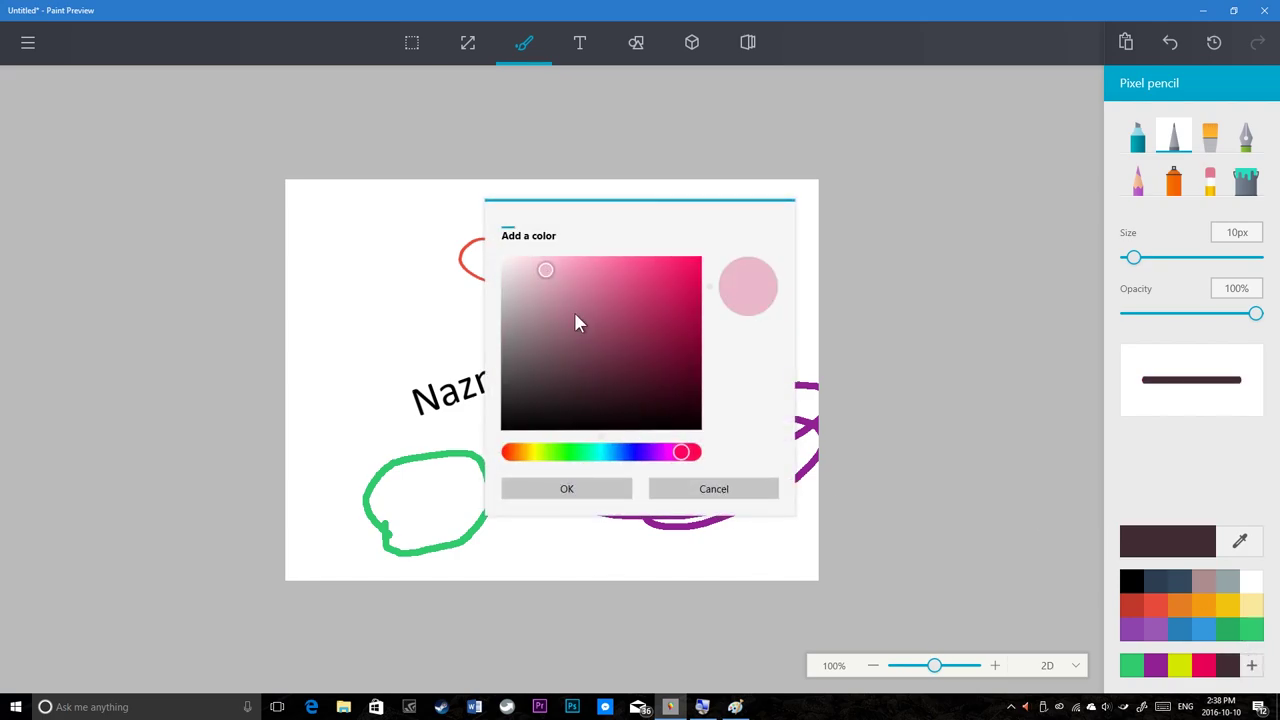
{"action": "left_click", "coordinate": [603, 489]}
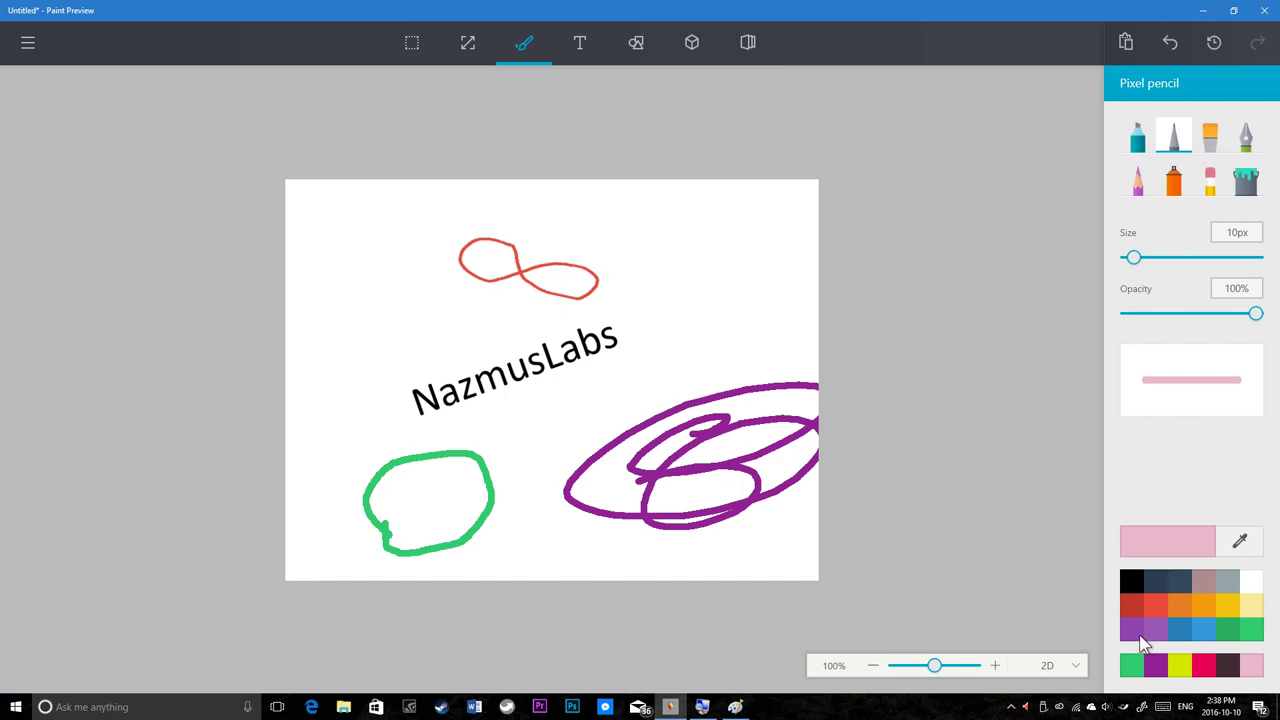
Make crimson the drawing colour, then bring classic Paint to the front
{"action": "left_click", "coordinate": [1131, 665]}
{"action": "left_click", "coordinate": [1203, 665]}
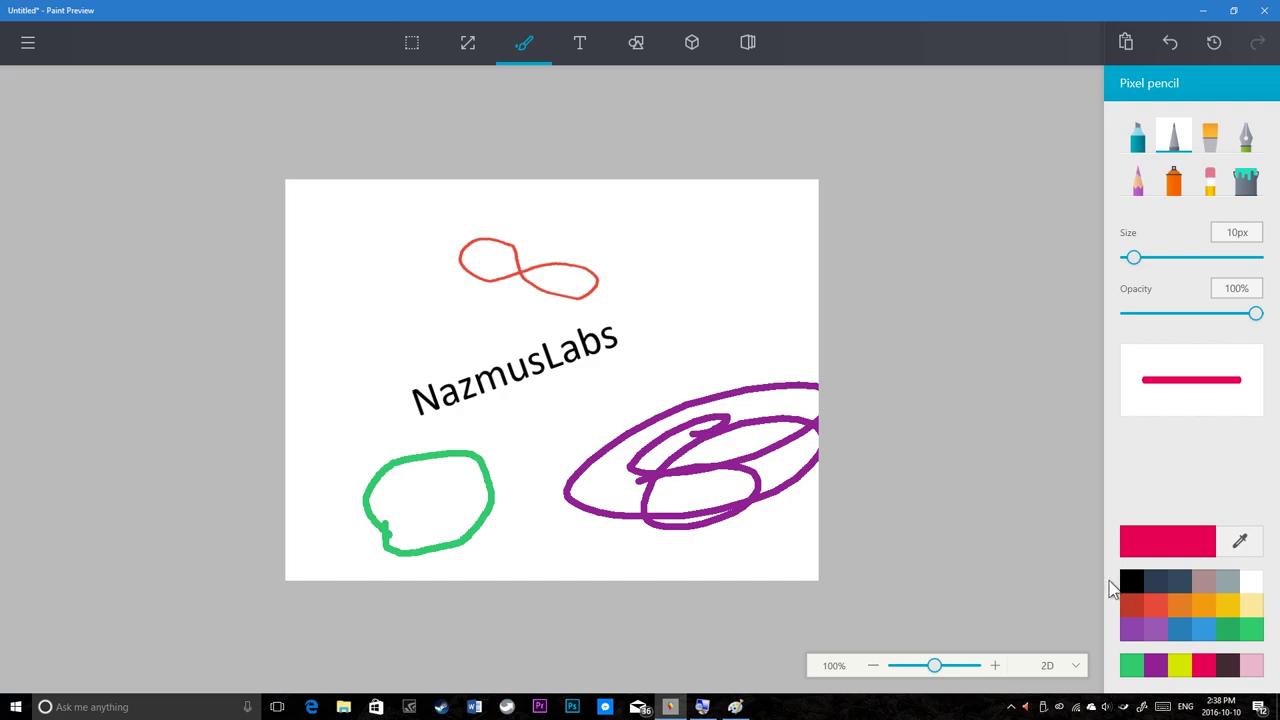
{"action": "key", "text": "alt+Tab"}
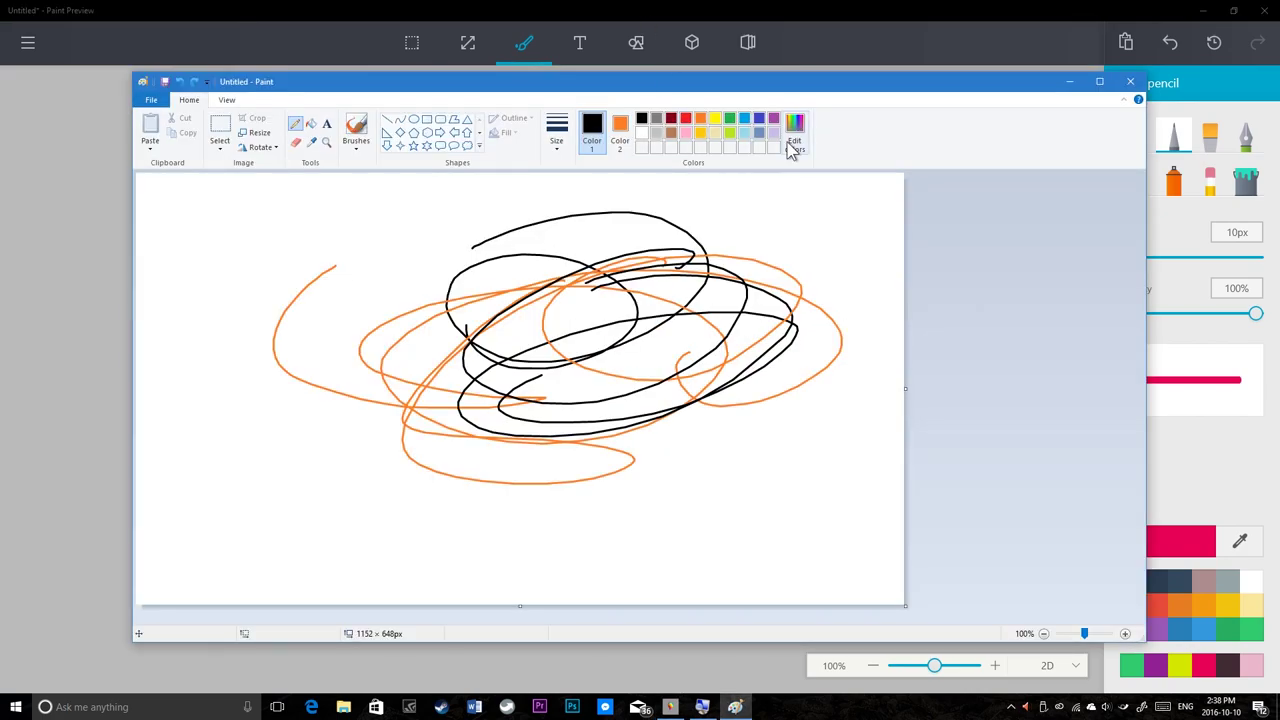
Save purple, blue-violet and bright green as custom colours in Edit Colors, leaving green as the drawing colour
{"action": "left_click", "coordinate": [800, 145]}
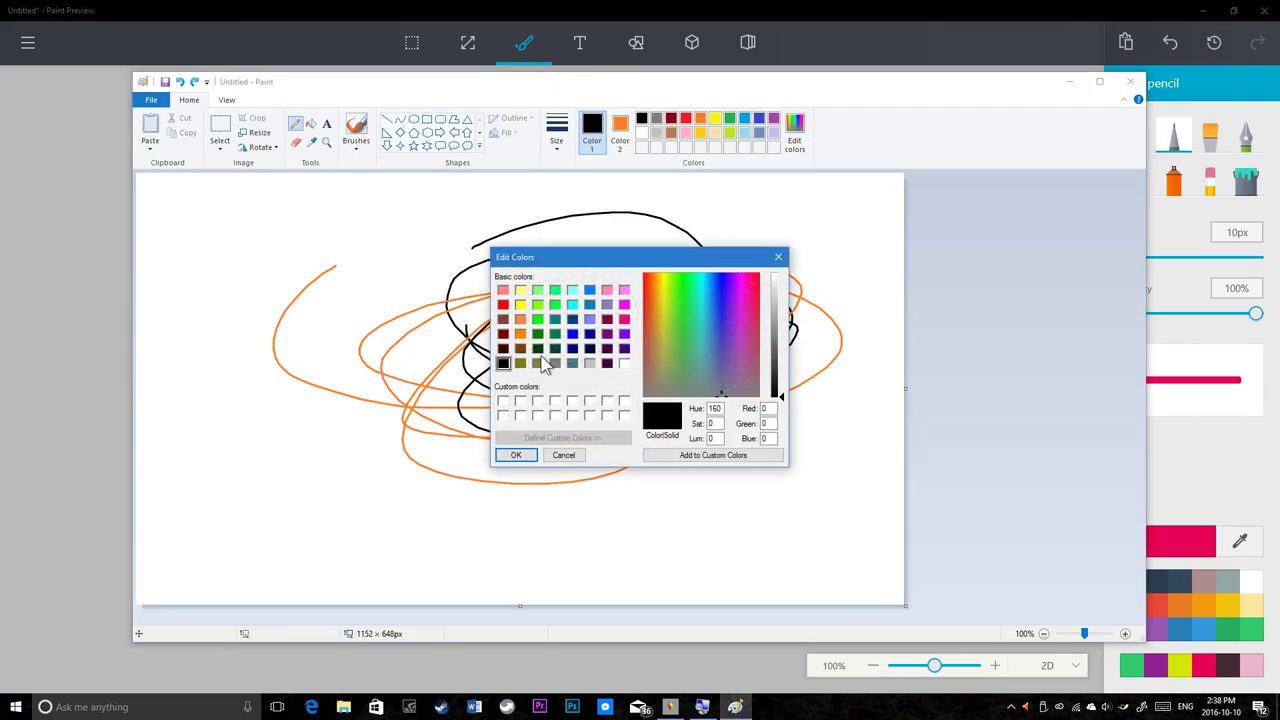
{"action": "left_click", "coordinate": [607, 333]}
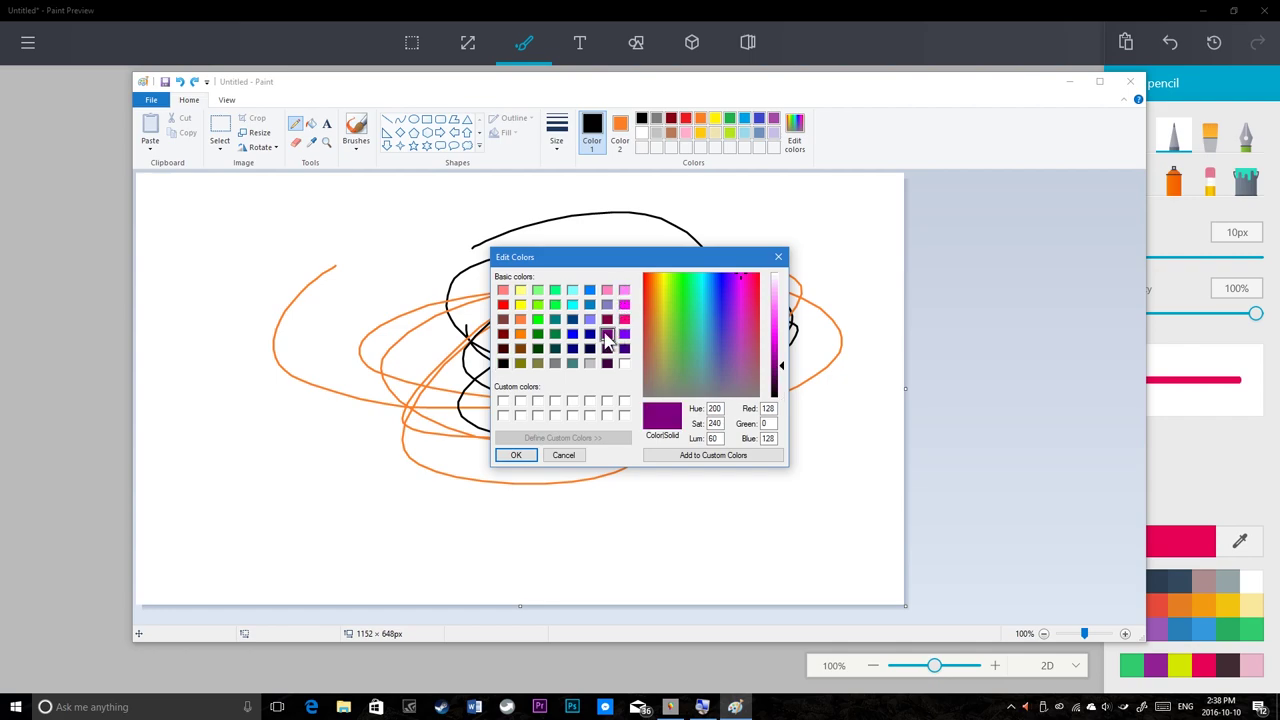
{"action": "left_click", "coordinate": [693, 456]}
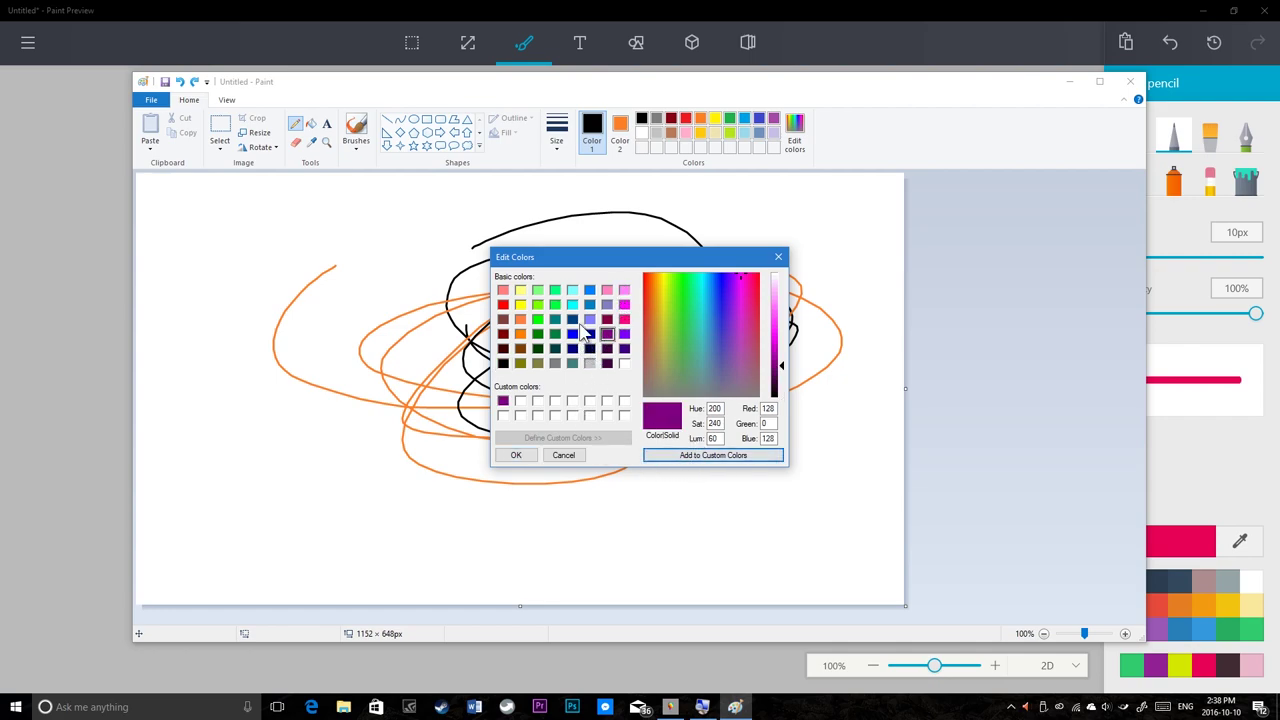
{"action": "left_click", "coordinate": [703, 455]}
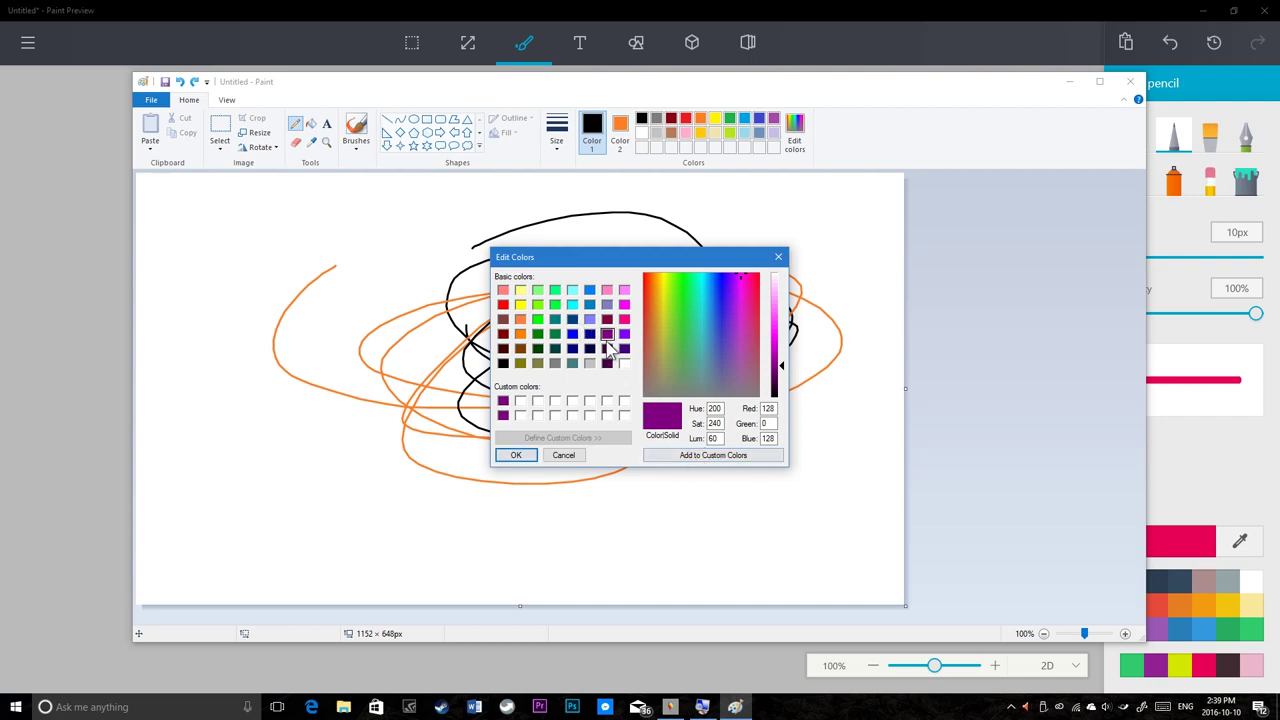
{"action": "left_click", "coordinate": [607, 305]}
{"action": "left_click", "coordinate": [709, 456]}
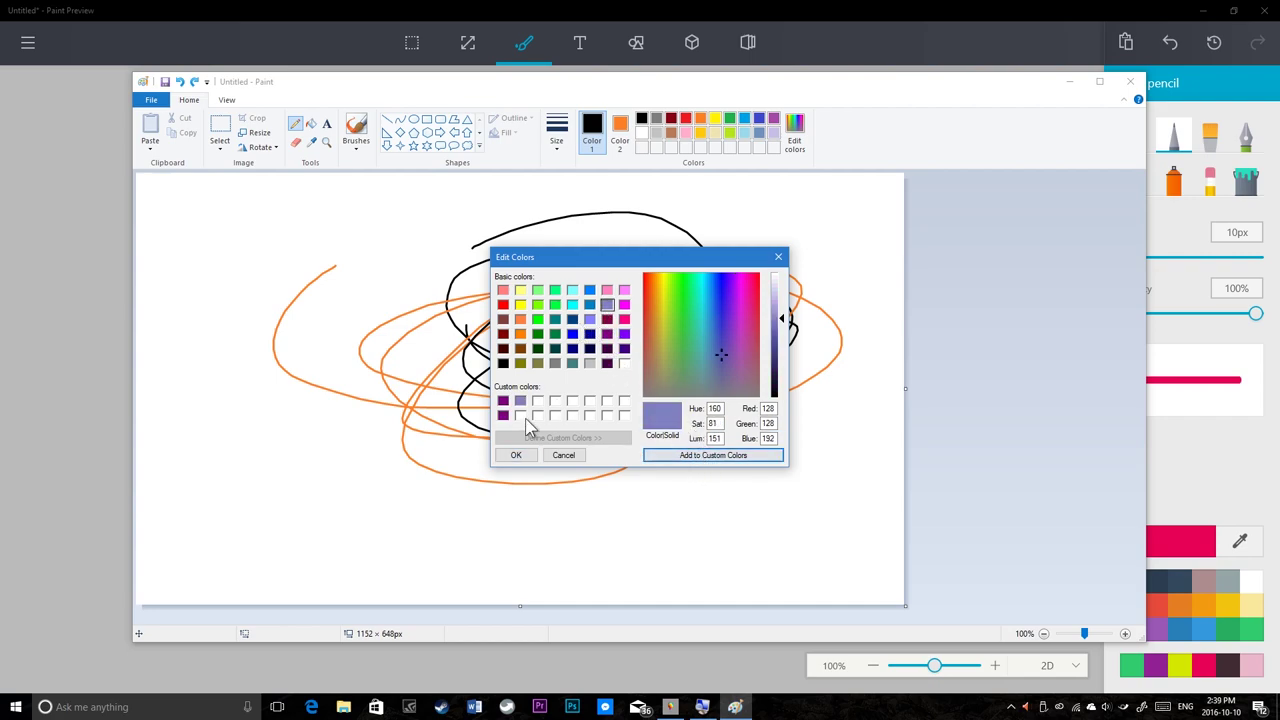
{"action": "left_click", "coordinate": [503, 415]}
{"action": "left_click", "coordinate": [556, 291]}
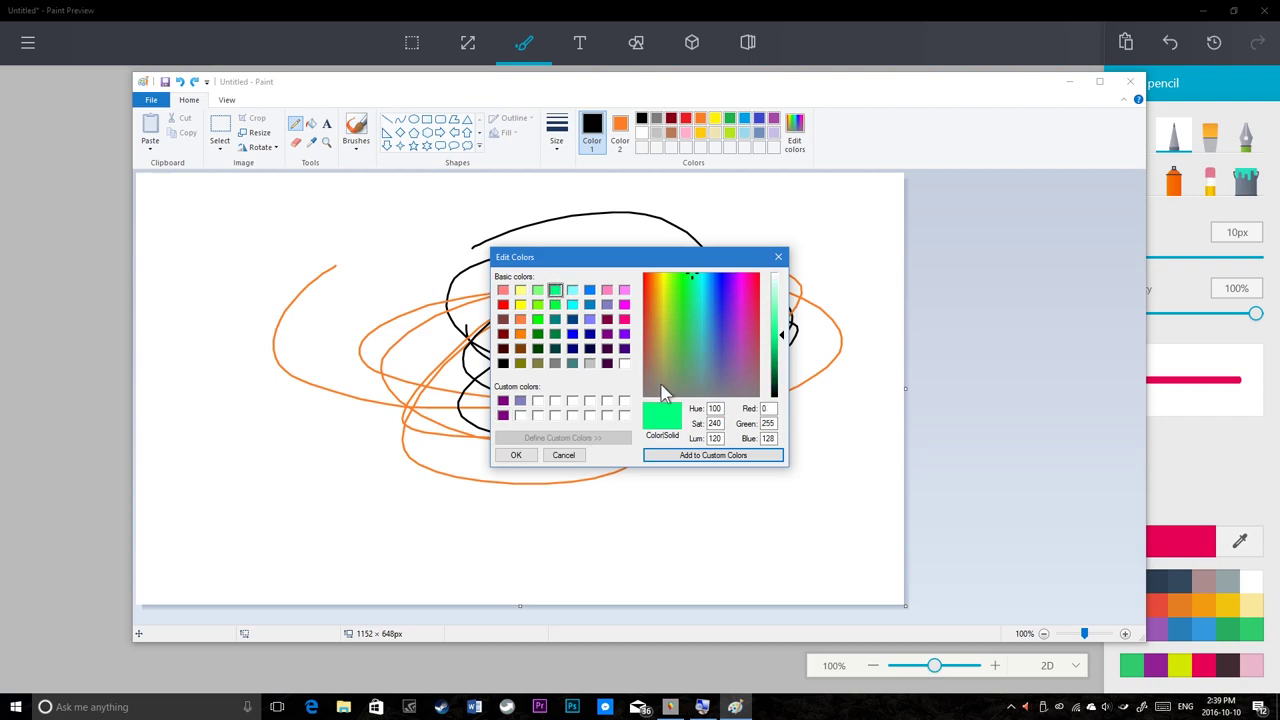
{"action": "left_click", "coordinate": [688, 455]}
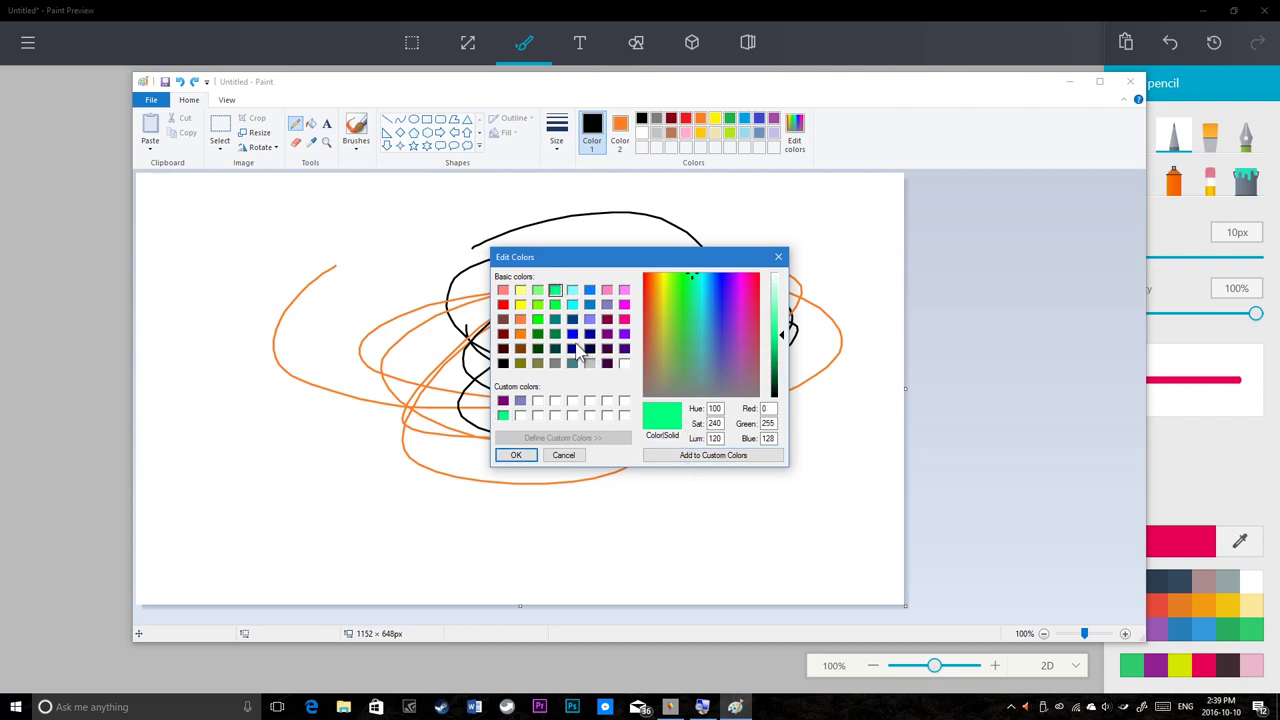
{"action": "left_click", "coordinate": [503, 415]}
{"action": "left_click", "coordinate": [516, 455]}
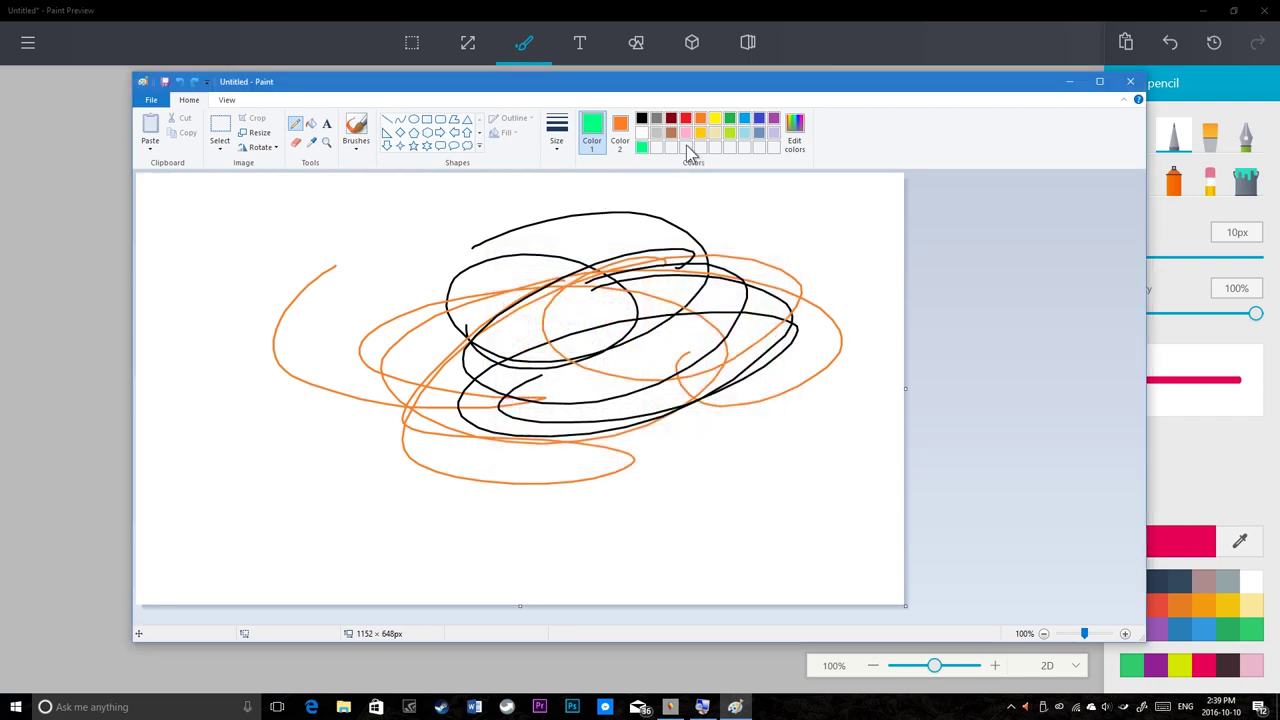
Set the drawing colour to the purple custom colour, then to magenta
{"action": "left_click", "coordinate": [796, 138]}
{"action": "left_click", "coordinate": [503, 400]}
{"action": "left_click", "coordinate": [516, 455]}
{"action": "left_click", "coordinate": [796, 135]}
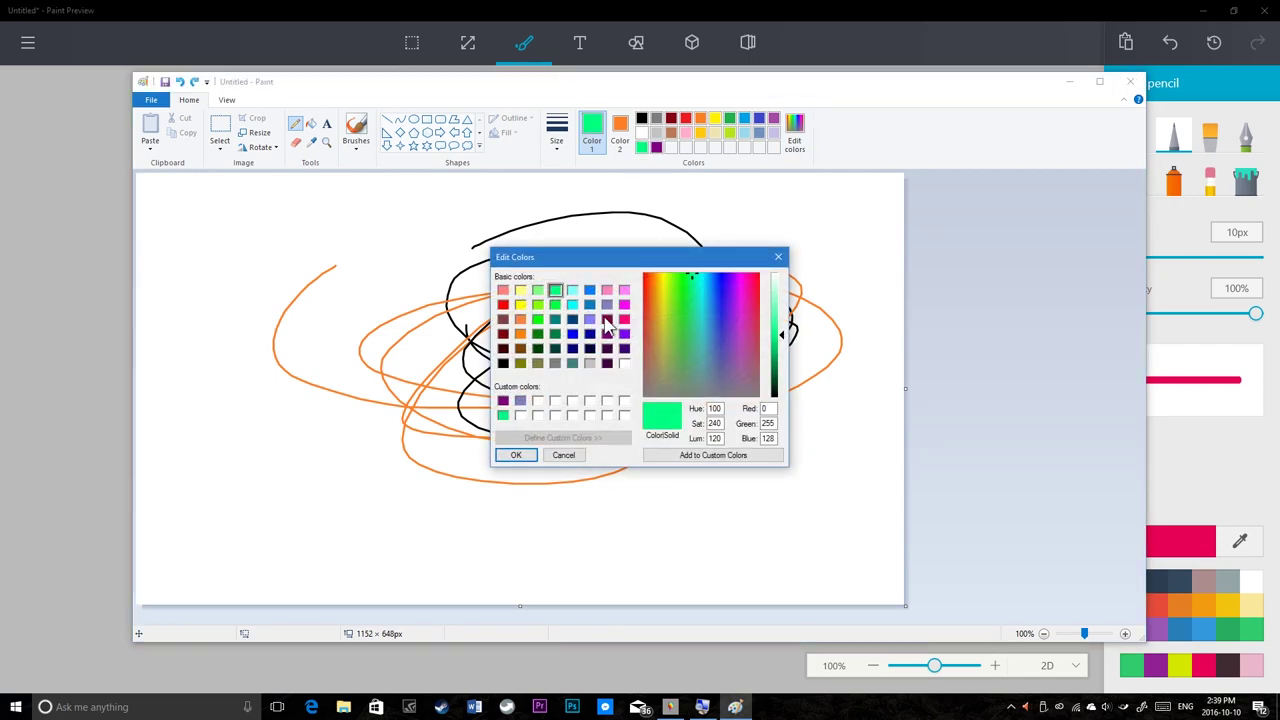
{"action": "left_click", "coordinate": [625, 305]}
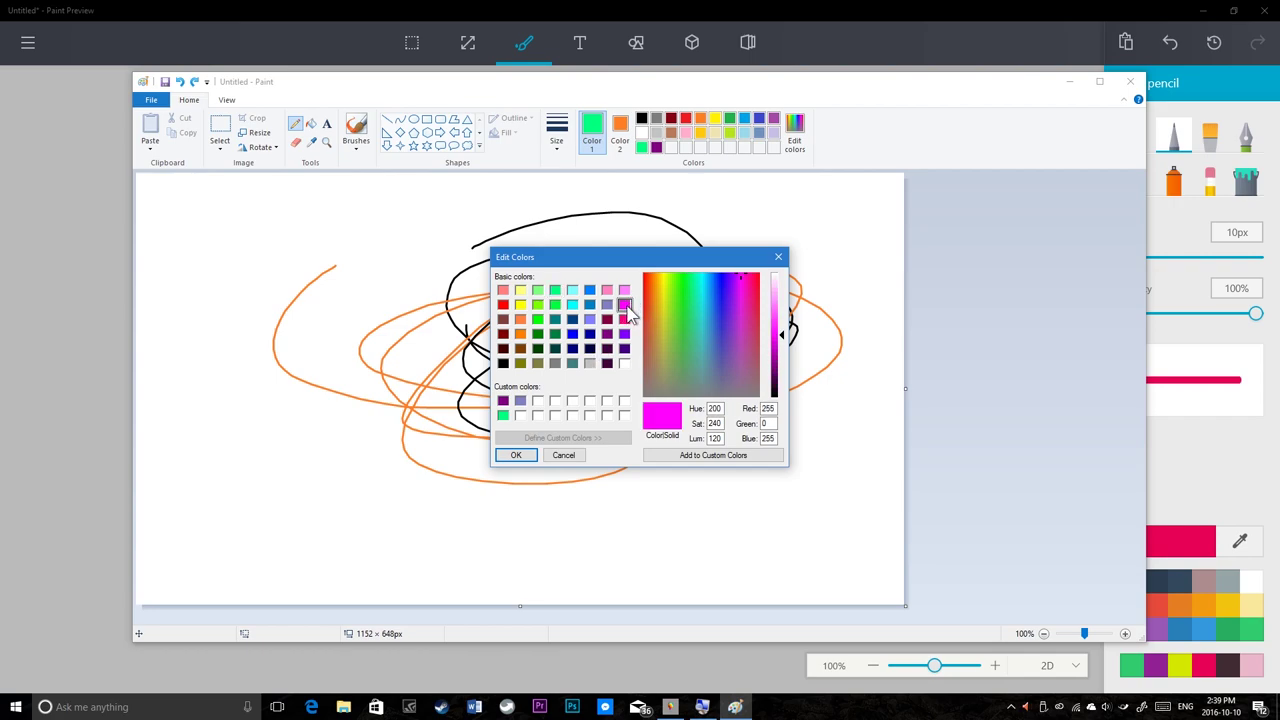
{"action": "left_click", "coordinate": [517, 455]}
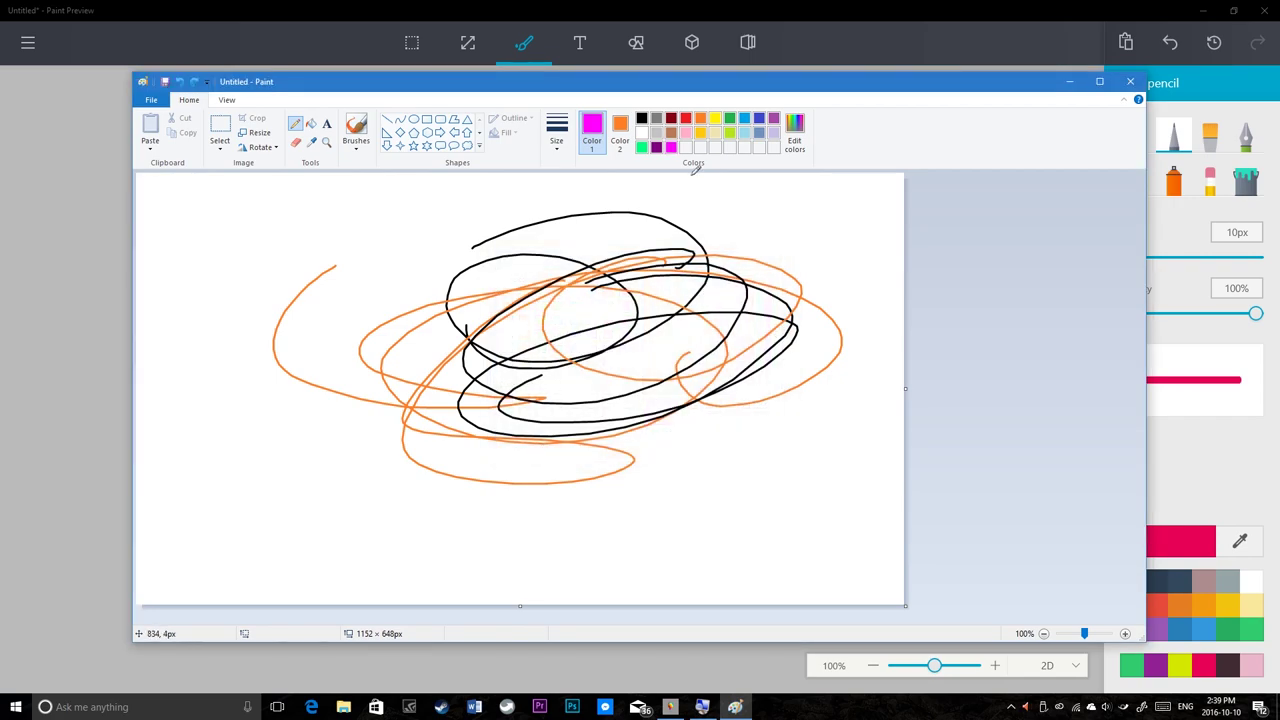
{"action": "left_click", "coordinate": [795, 128]}
{"action": "left_click", "coordinate": [535, 451]}
Change the drawing colour to brown, then to purple, via Edit Colors
{"action": "left_click", "coordinate": [790, 130]}
{"action": "left_click", "coordinate": [589, 290]}
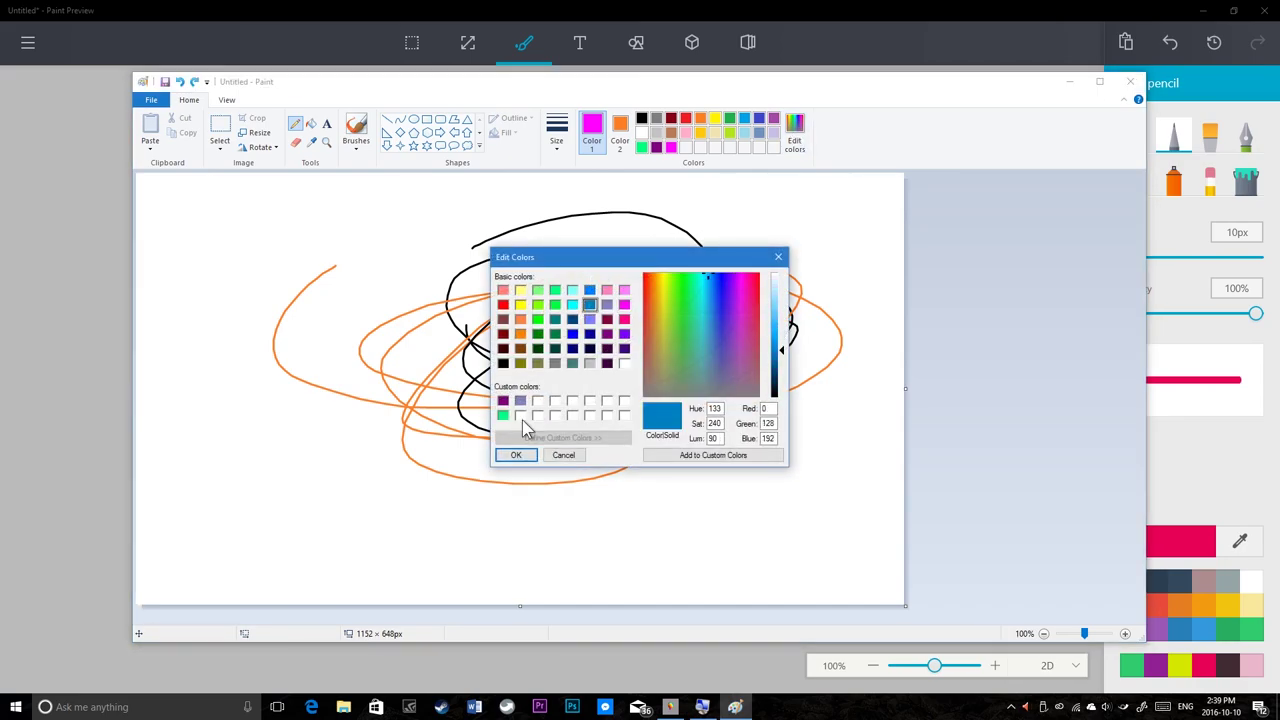
{"action": "left_click", "coordinate": [520, 348]}
{"action": "left_click", "coordinate": [516, 455]}
{"action": "left_click", "coordinate": [795, 128]}
{"action": "left_click", "coordinate": [624, 348]}
{"action": "left_click", "coordinate": [516, 455]}
Cycle through dark red, light pink and brown, ending with dark purple as the drawing colour
{"action": "left_click", "coordinate": [503, 333]}
{"action": "left_click", "coordinate": [516, 455]}
{"action": "left_click", "coordinate": [503, 290]}
{"action": "left_click", "coordinate": [516, 455]}
{"action": "left_click", "coordinate": [795, 130]}
{"action": "left_click", "coordinate": [520, 348]}
{"action": "left_click", "coordinate": [516, 455]}
{"action": "left_click", "coordinate": [795, 128]}
{"action": "left_click", "coordinate": [607, 348]}
{"action": "left_click", "coordinate": [516, 455]}
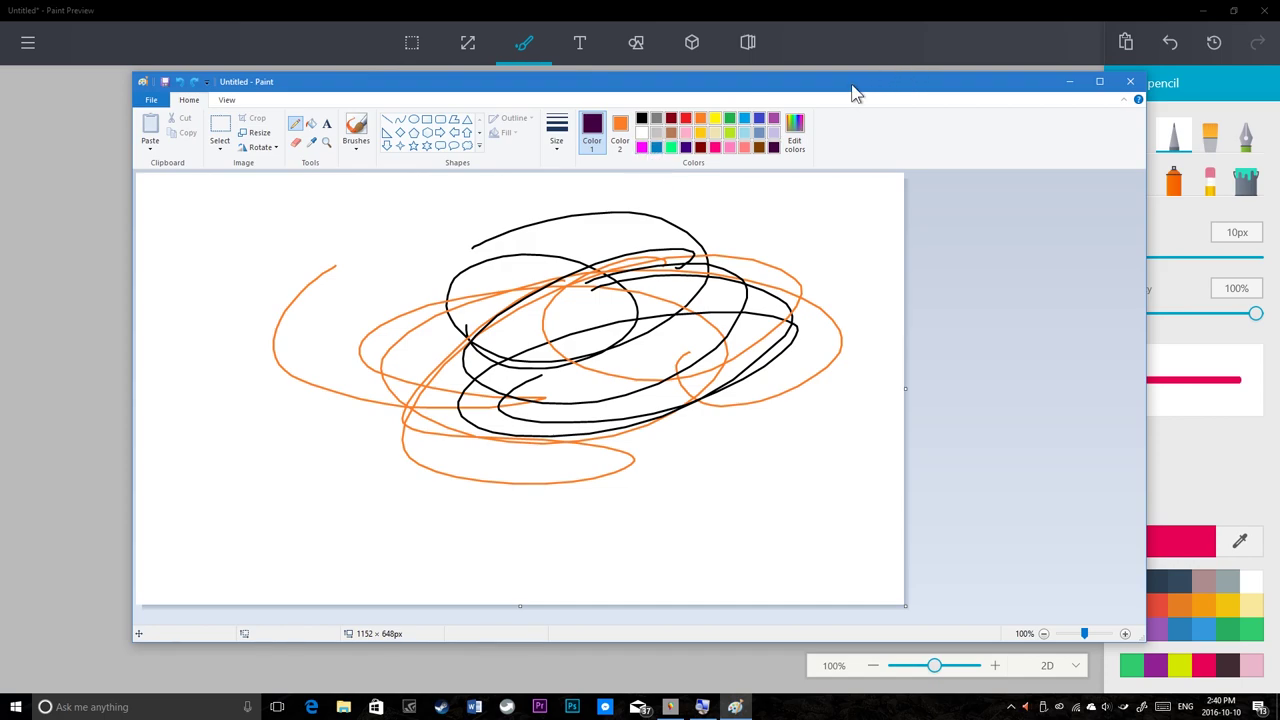
{"action": "left_click", "coordinate": [1270, 435]}
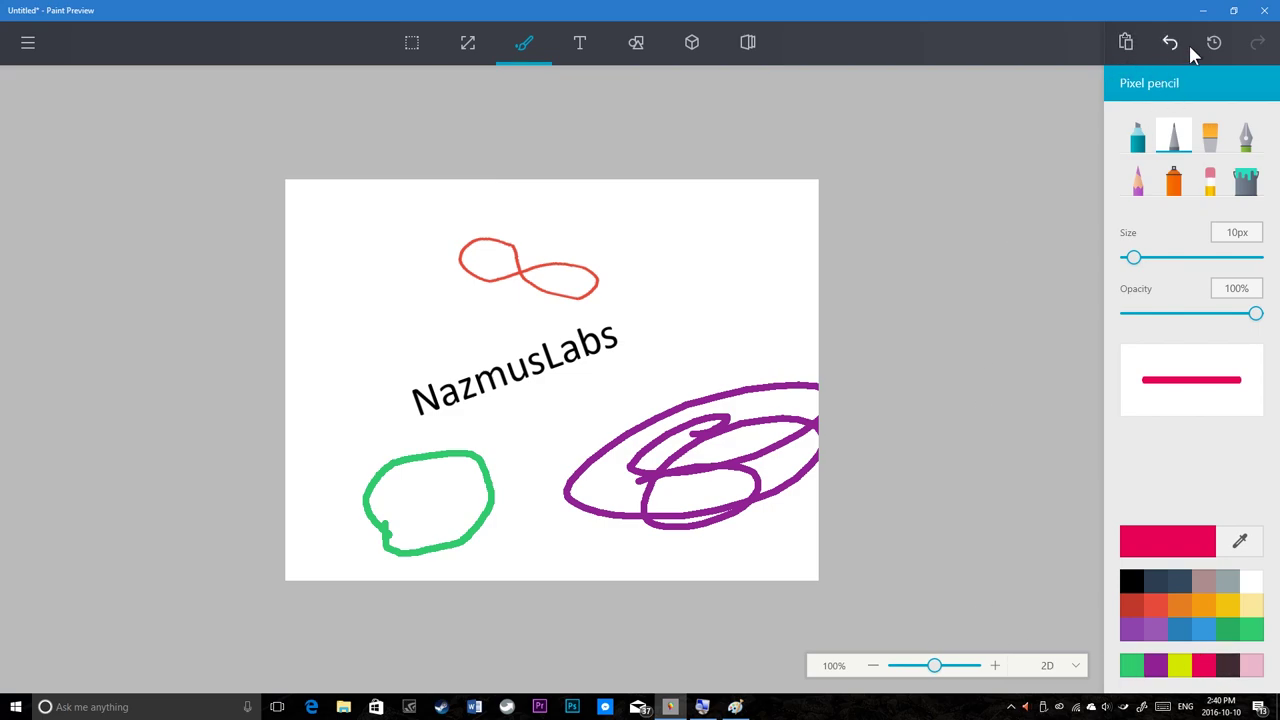
In classic Paint, draw a dark looping pencil stroke across the canvas
{"action": "key", "text": "alt+Tab"}
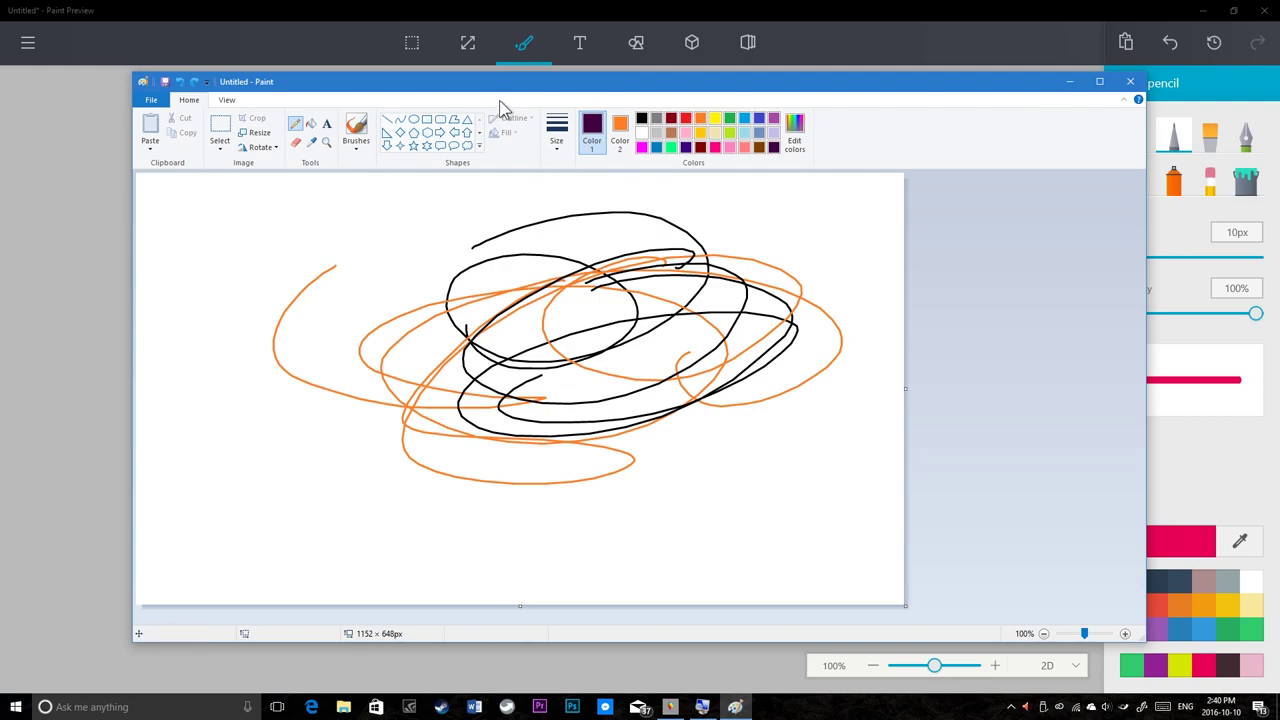
{"action": "left_click", "coordinate": [326, 125]}
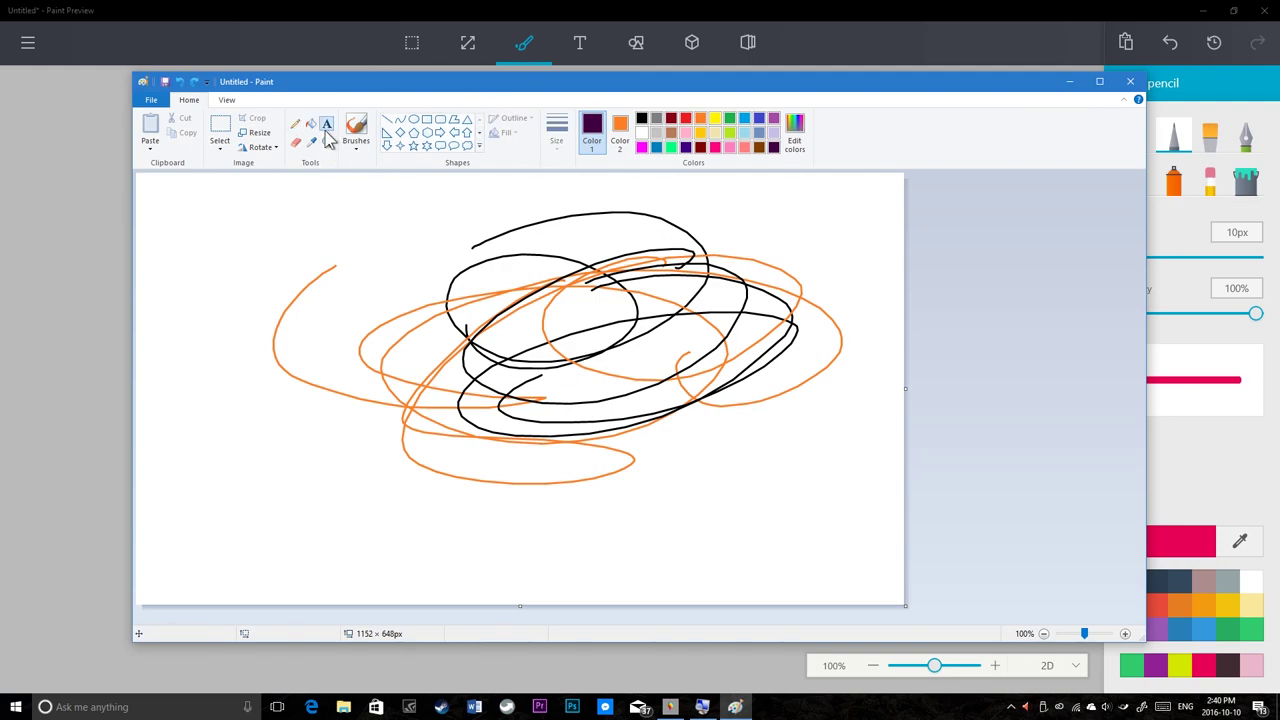
{"action": "left_click", "coordinate": [295, 123]}
{"action": "mouse_move", "coordinate": [316, 237]}
{"action": "left_mouse_down"}
{"action": "mouse_move", "coordinate": [444, 295]}
{"action": "mouse_move", "coordinate": [382, 338]}
{"action": "mouse_move", "coordinate": [582, 300]}
{"action": "left_mouse_up"}
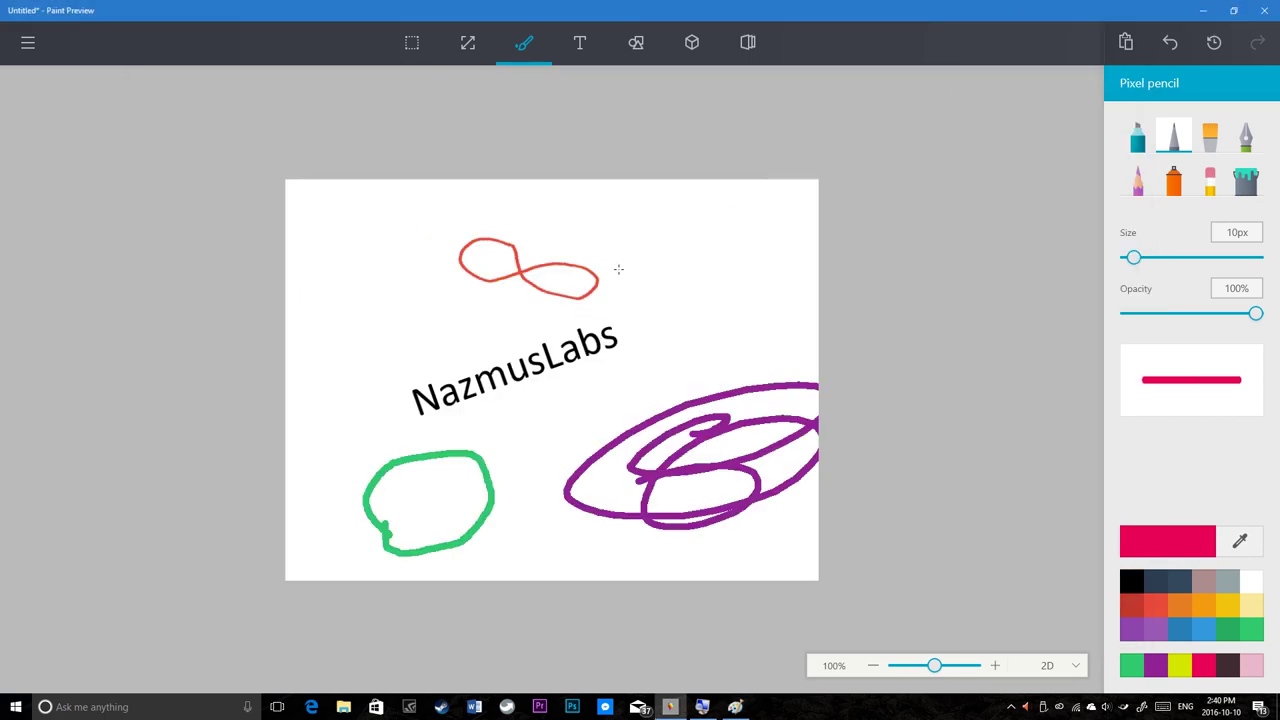
Undo Paint Preview's drawing back to blank, then redo the infinity, NazmusLabs text and scribbles
{"action": "left_click", "coordinate": [1206, 46]}
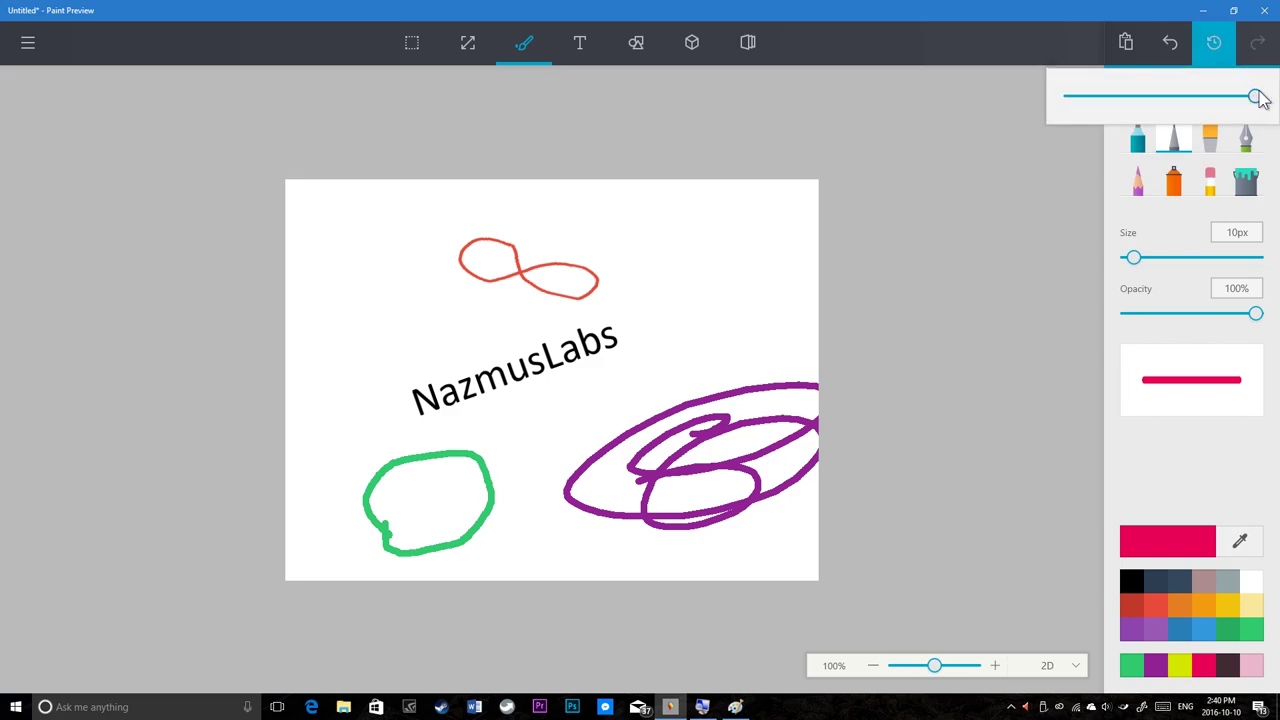
{"action": "mouse_move", "coordinate": [1254, 96]}
{"action": "left_mouse_down"}
{"action": "mouse_move", "coordinate": [1070, 96]}
{"action": "mouse_move", "coordinate": [1277, 104]}
{"action": "left_mouse_up"}
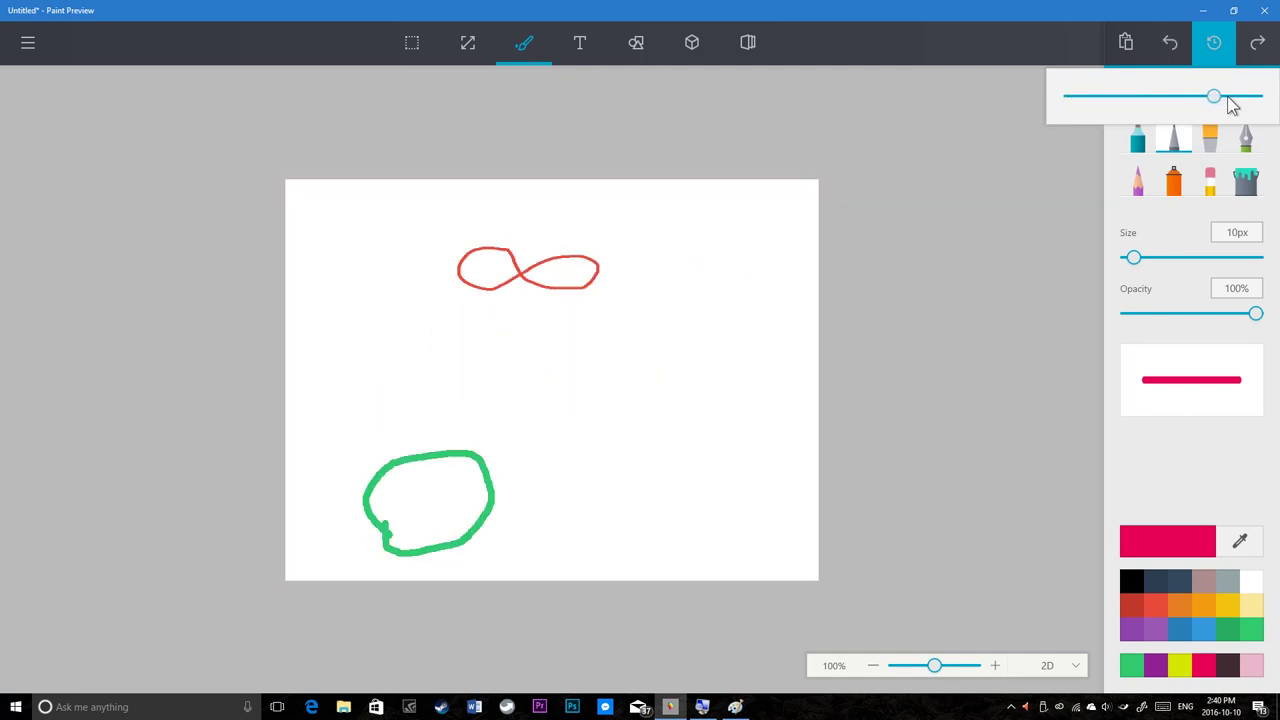
{"action": "left_click", "coordinate": [1186, 42]}
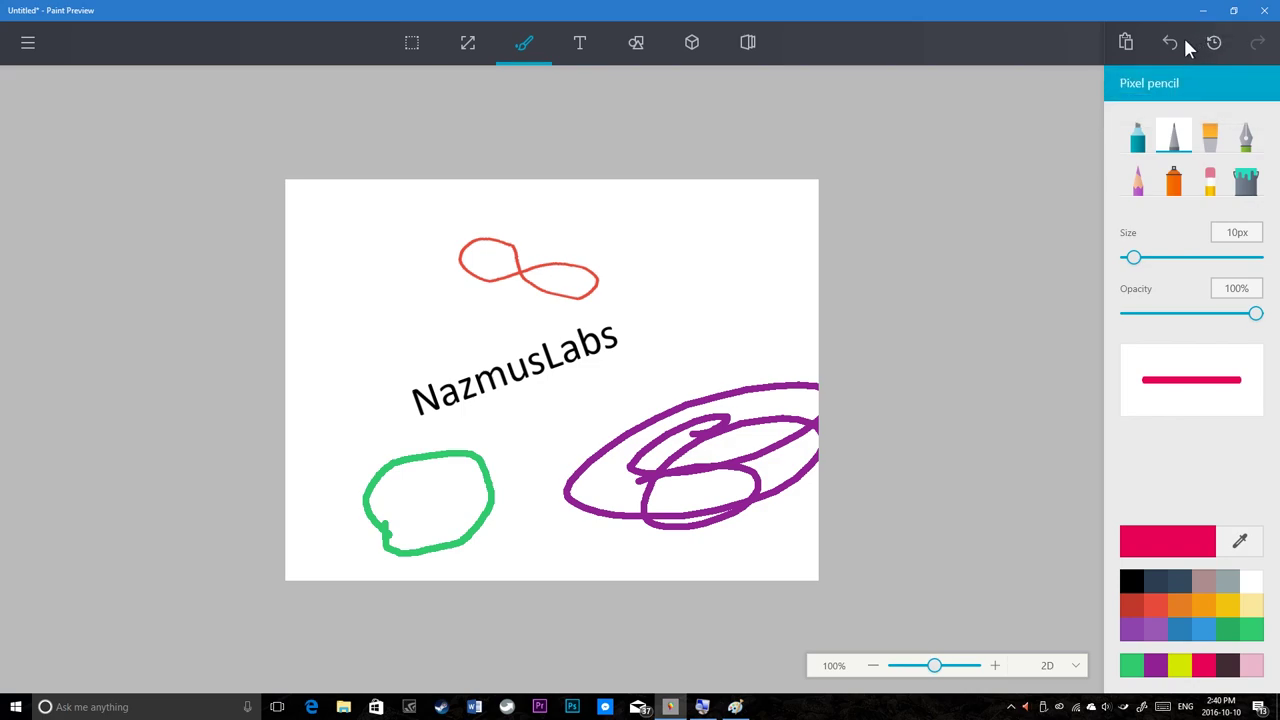
{"action": "left_click", "coordinate": [1186, 42]}
{"action": "left_click", "coordinate": [1186, 42]}
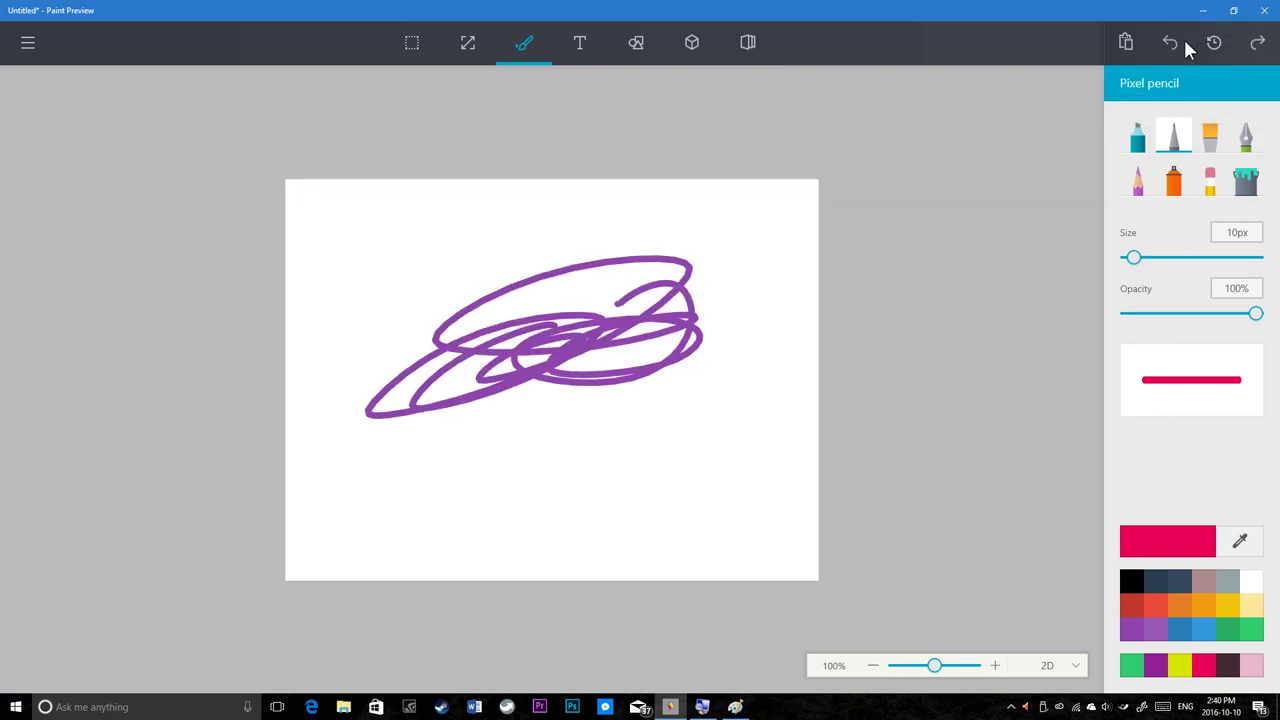
{"action": "left_click", "coordinate": [1258, 42]}
{"action": "left_click", "coordinate": [1258, 42]}
{"action": "left_click", "coordinate": [1258, 44]}
{"action": "left_click", "coordinate": [1258, 44]}
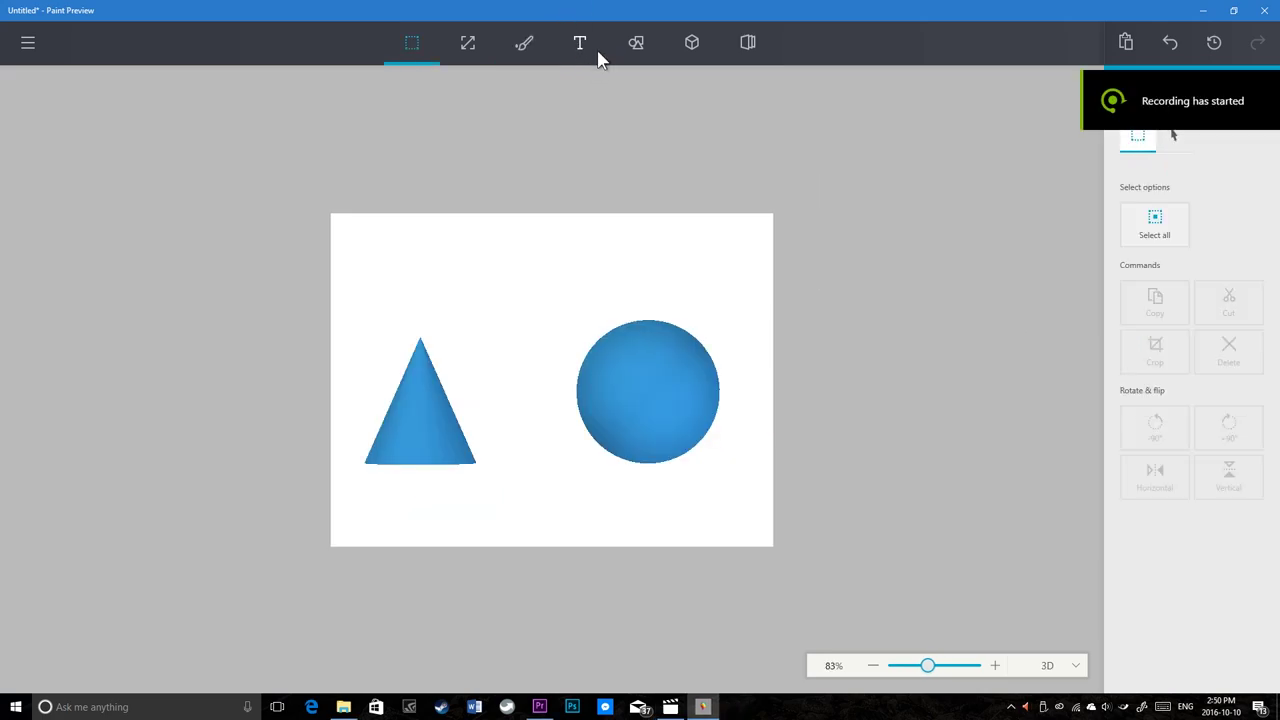
{"action": "left_click", "coordinate": [640, 48]}
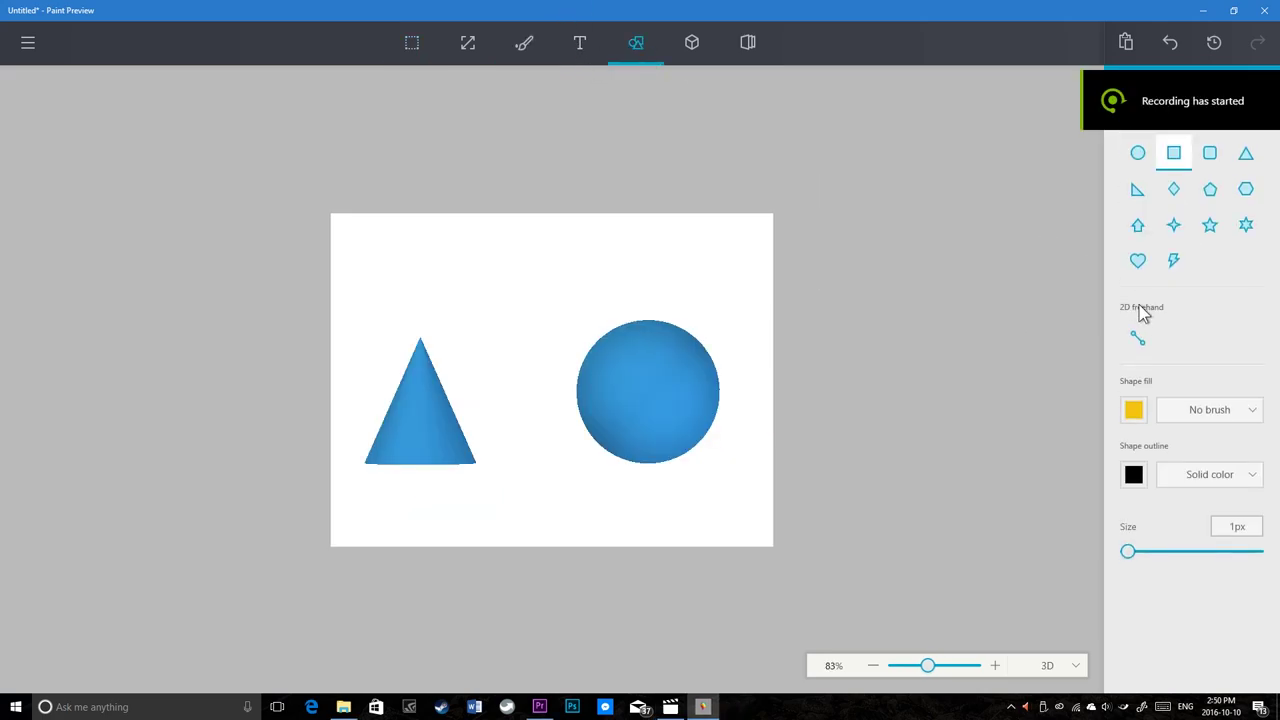
Switch Paint Preview to 2D view and draw an ellipse outline above the cone
{"action": "left_click", "coordinate": [1137, 158]}
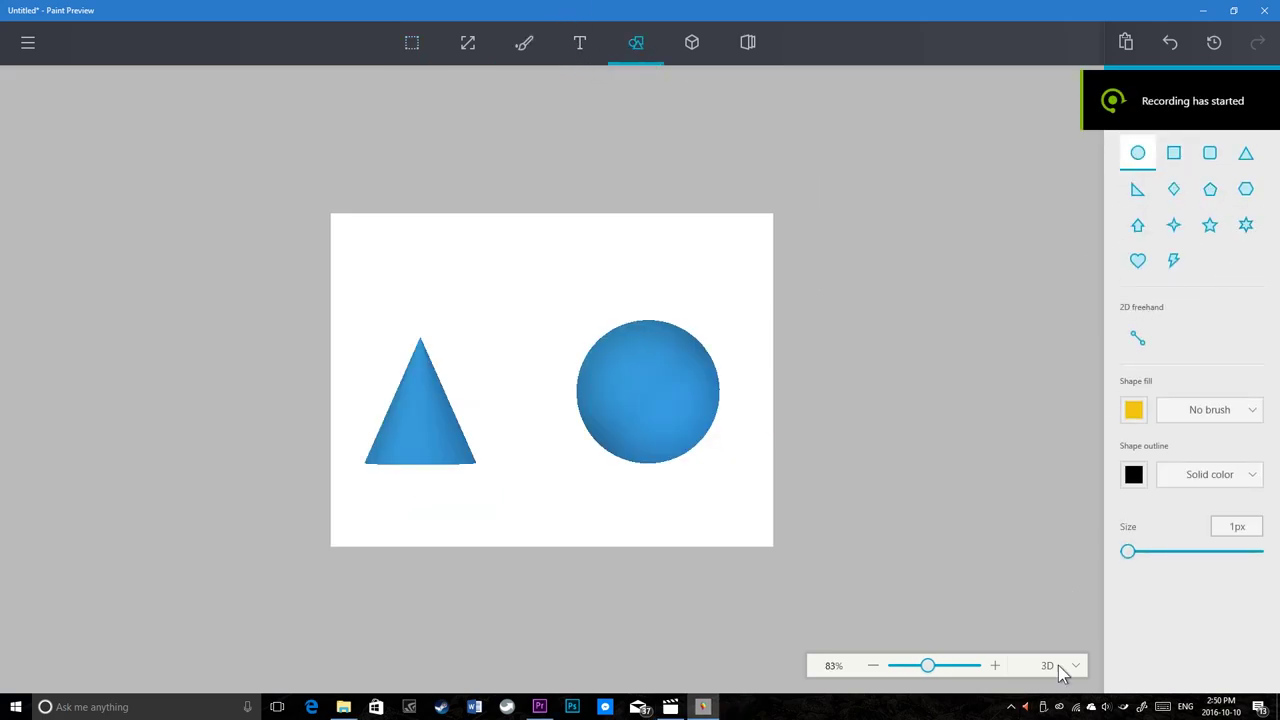
{"action": "left_click", "coordinate": [1065, 667]}
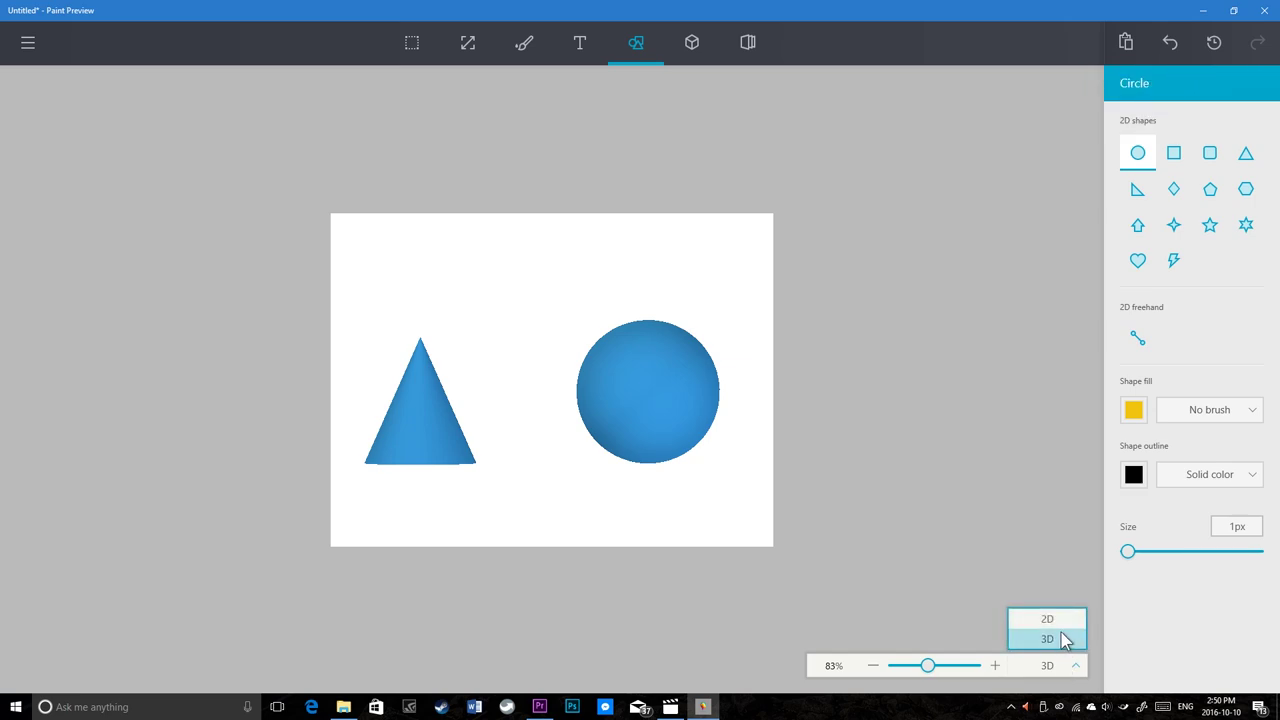
{"action": "left_click", "coordinate": [1047, 619]}
{"action": "left_click_drag", "start_coordinate": [541, 262], "coordinate": [431, 343]}
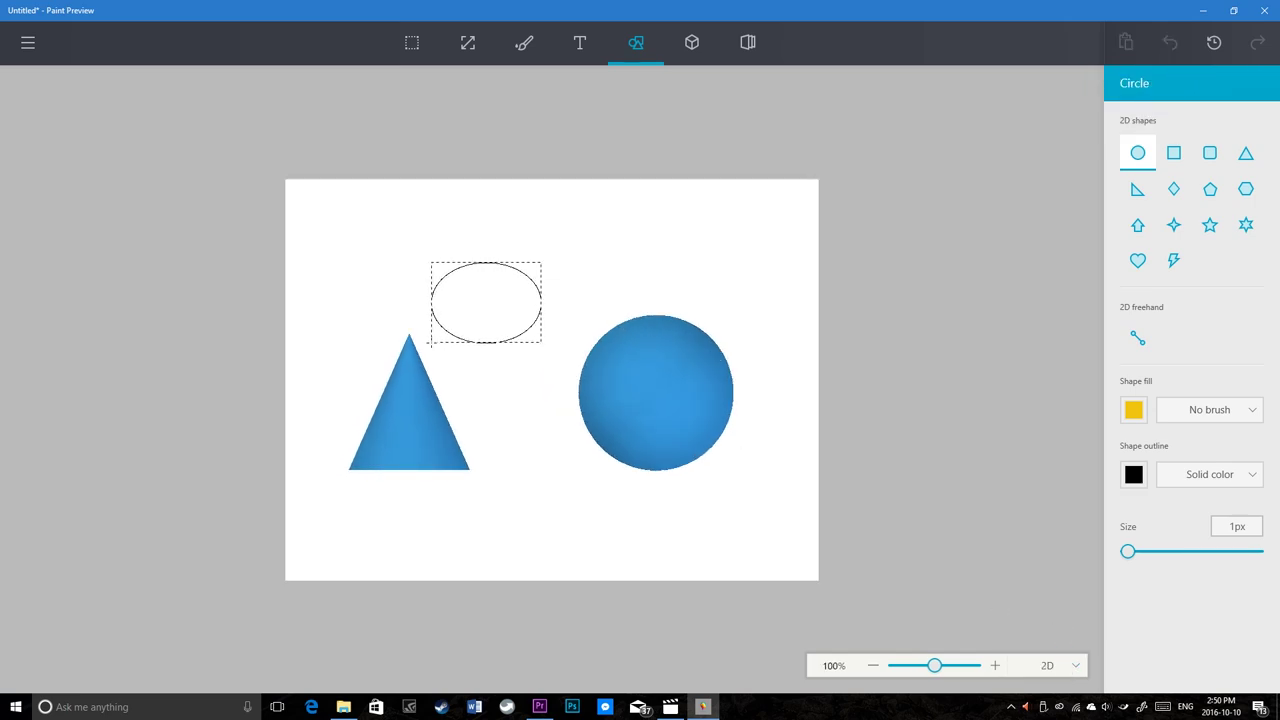
Draw solid-filled diamonds: yellow ones beside the sphere and over the ellipse, a blue one below
{"action": "left_click", "coordinate": [1176, 197]}
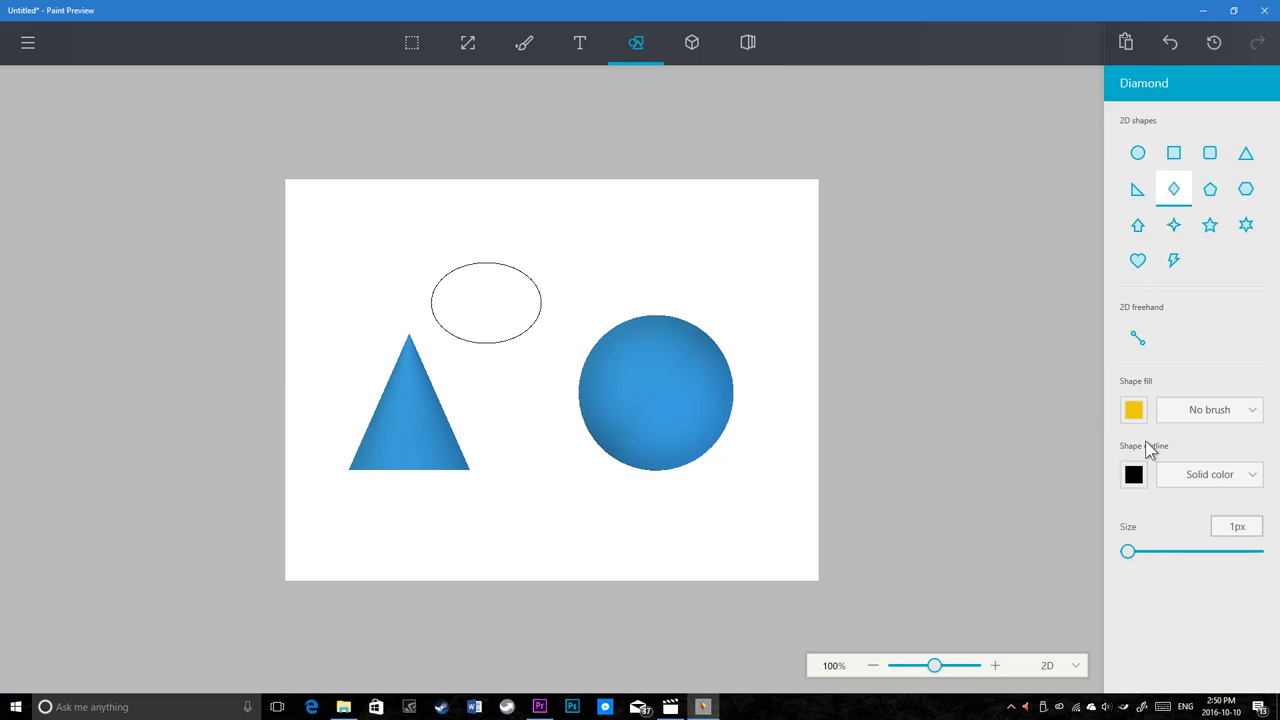
{"action": "left_click", "coordinate": [1252, 409]}
{"action": "left_click", "coordinate": [1212, 464]}
{"action": "left_click_drag", "start_coordinate": [666, 296], "coordinate": [565, 330]}
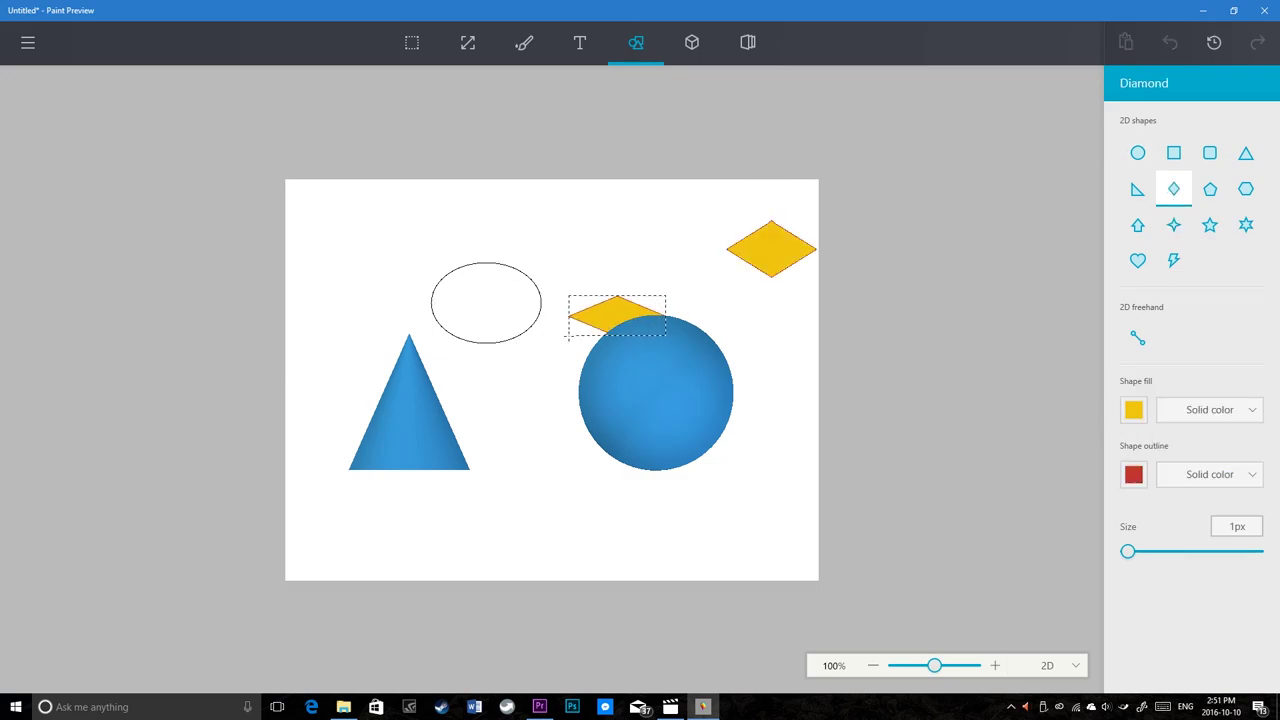
{"action": "left_click_drag", "start_coordinate": [626, 230], "coordinate": [504, 314]}
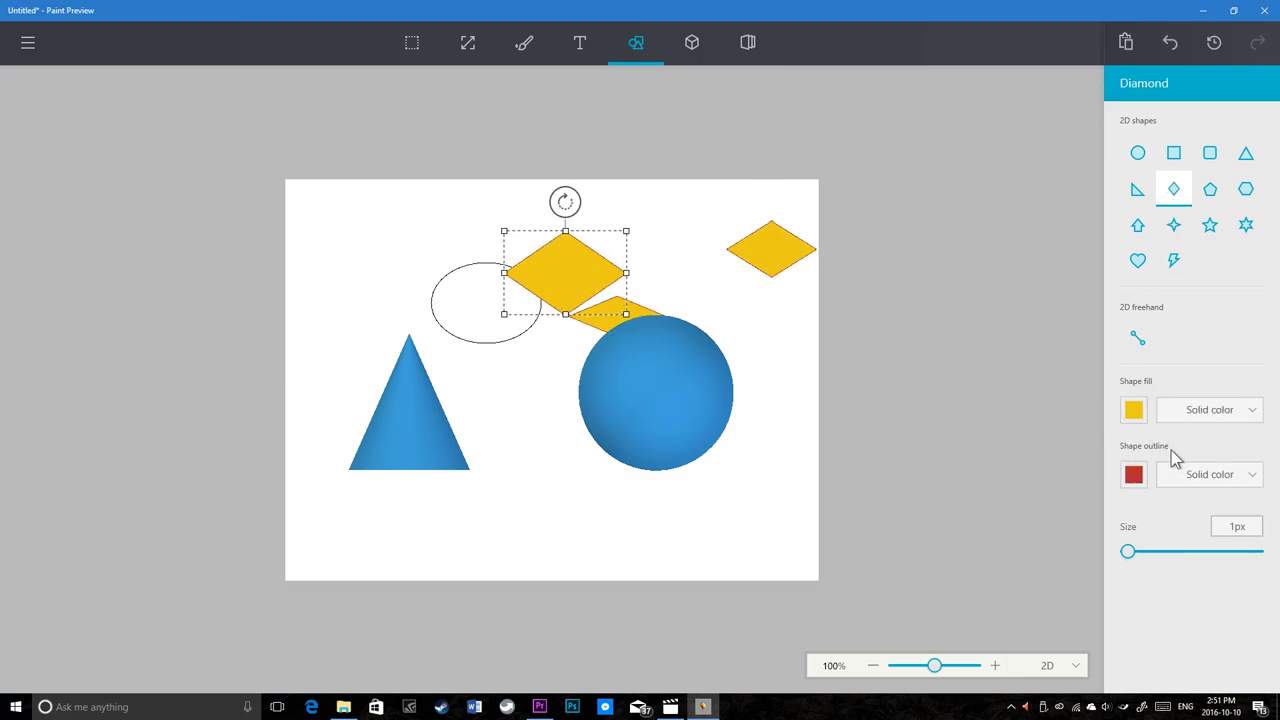
{"action": "left_click", "coordinate": [1144, 420]}
{"action": "left_click", "coordinate": [1151, 506]}
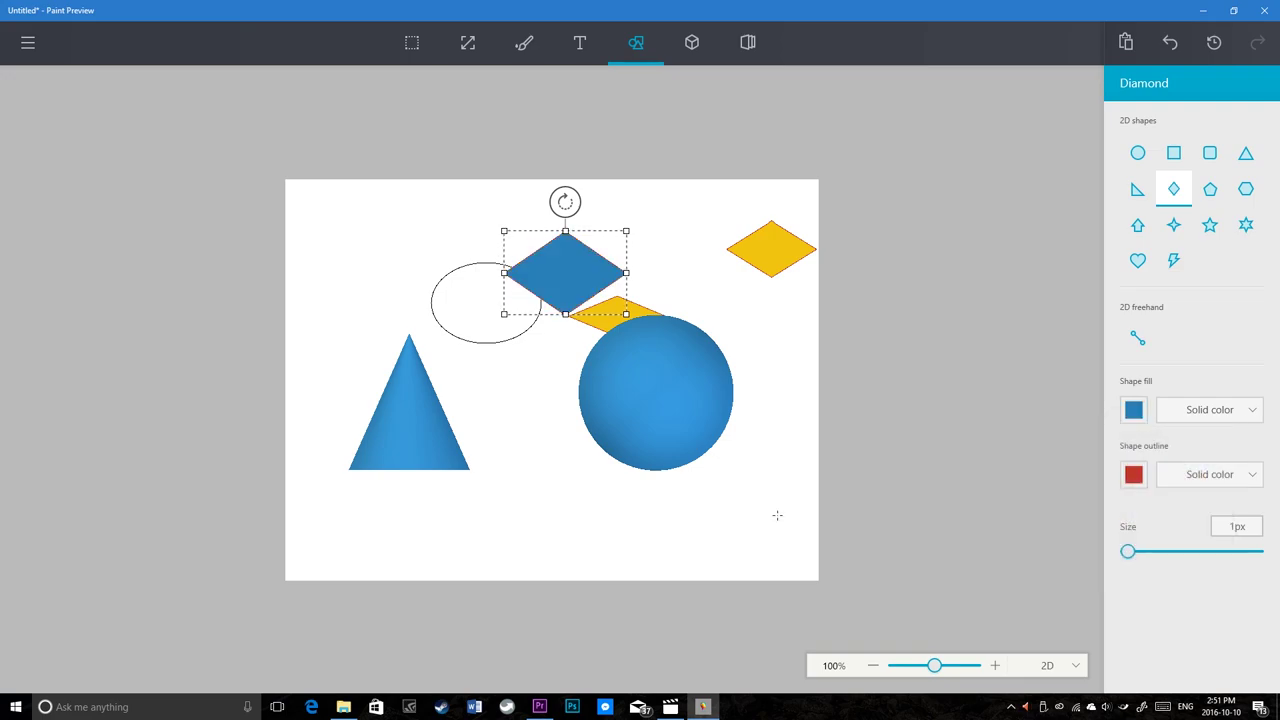
{"action": "left_click_drag", "start_coordinate": [605, 563], "coordinate": [674, 497]}
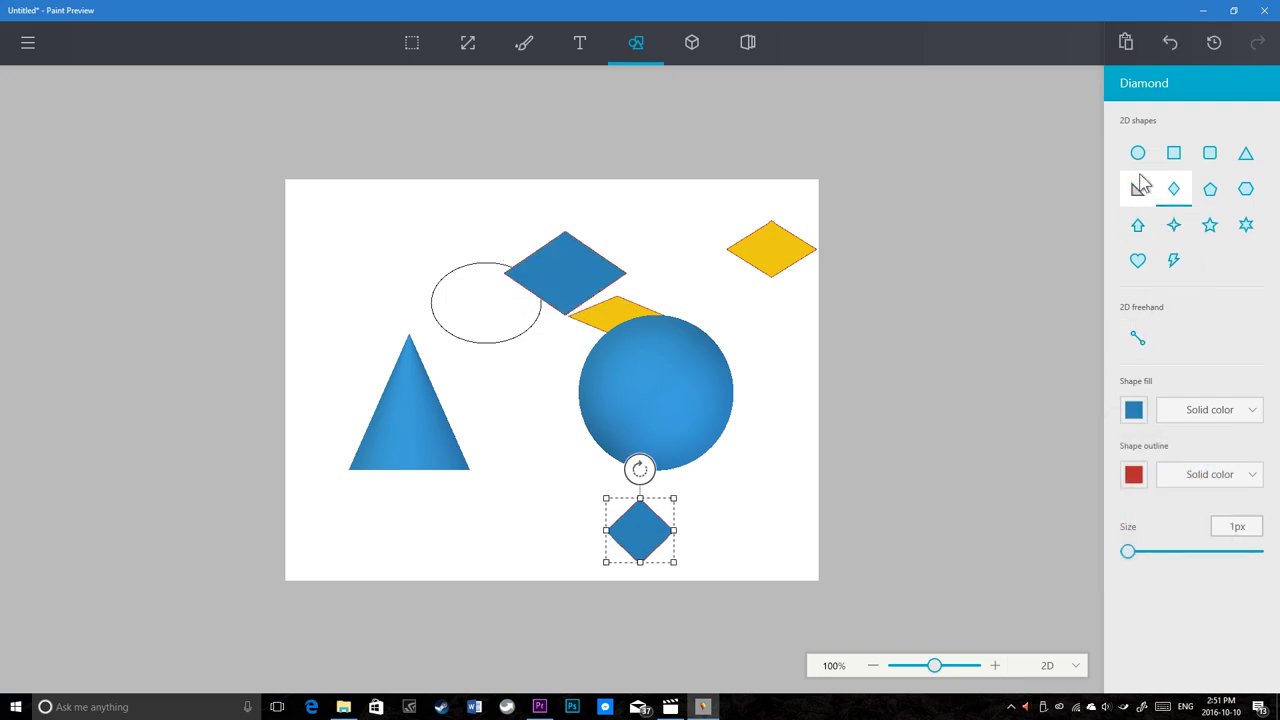
{"action": "left_click", "coordinate": [692, 46]}
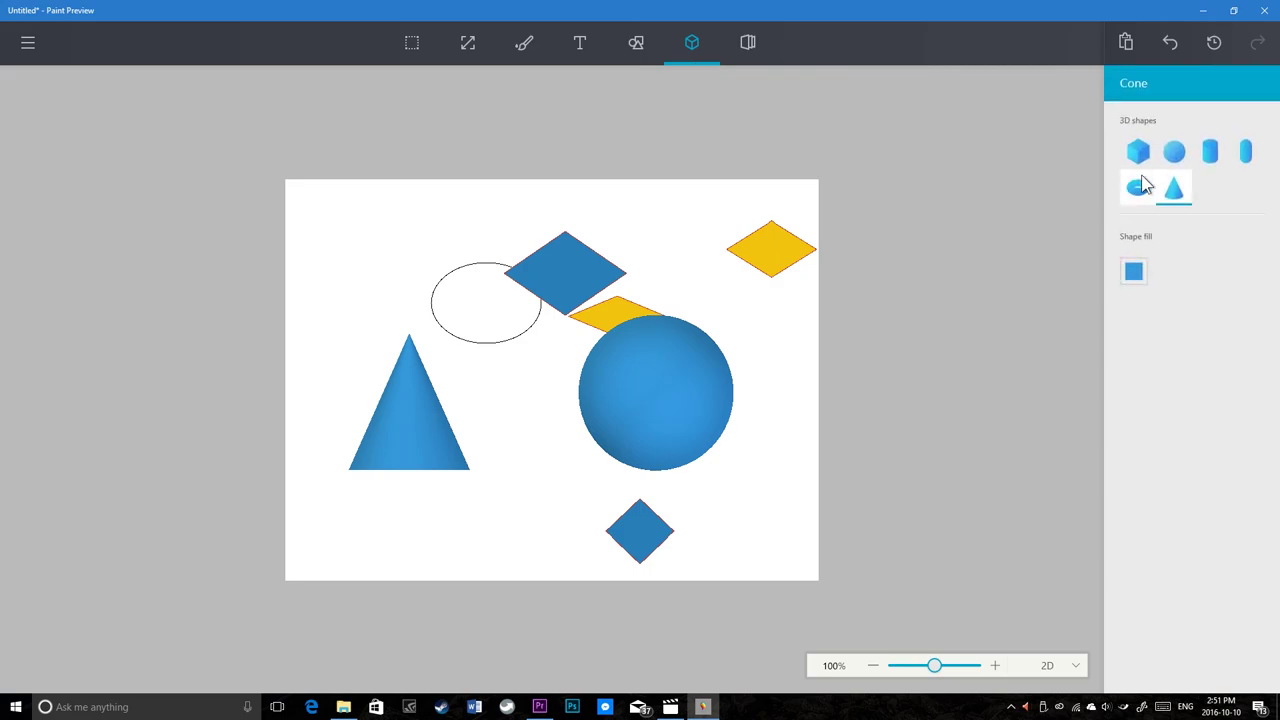
Add a blue 3D torus at the top left and rotate it to a diagonal tilt
{"action": "left_click", "coordinate": [1210, 151]}
{"action": "left_click", "coordinate": [1137, 187]}
{"action": "left_click_drag", "start_coordinate": [317, 225], "coordinate": [439, 269]}
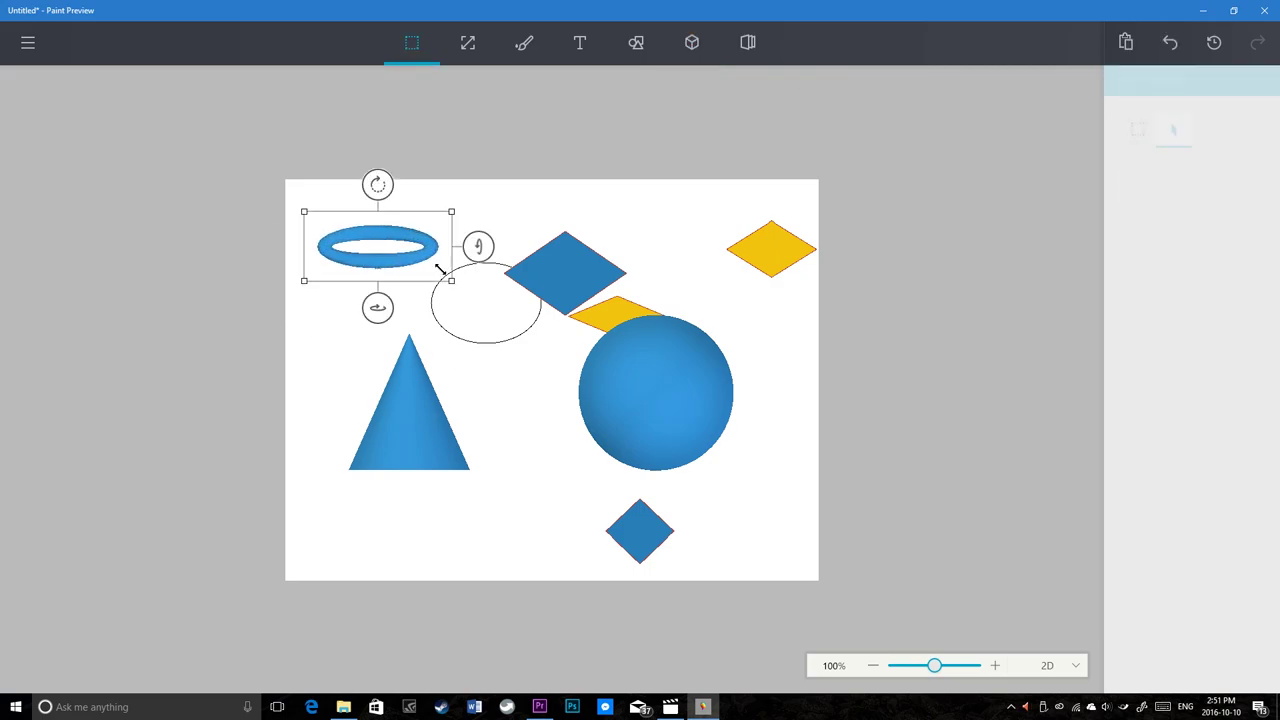
{"action": "left_click_drag", "start_coordinate": [374, 313], "coordinate": [529, 299]}
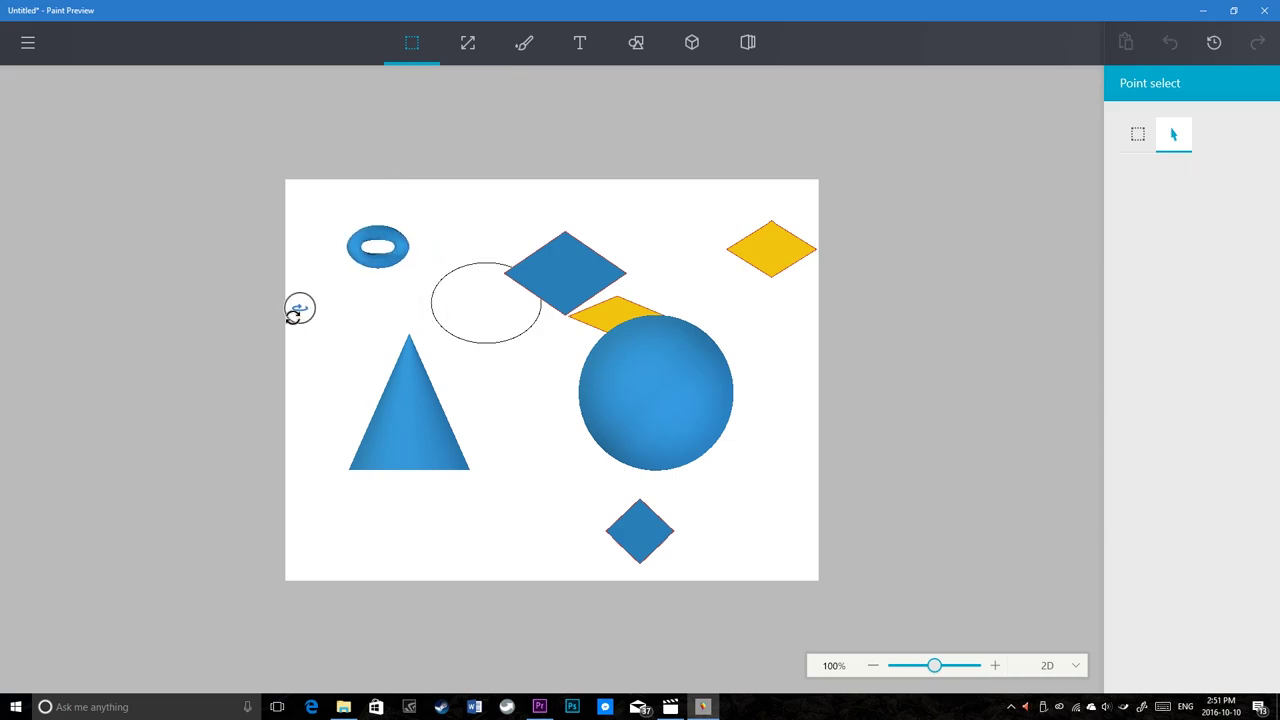
{"action": "mouse_move", "coordinate": [458, 246]}
{"action": "left_mouse_down"}
{"action": "mouse_move", "coordinate": [592, 396]}
{"action": "mouse_move", "coordinate": [654, 260]}
{"action": "left_mouse_up"}
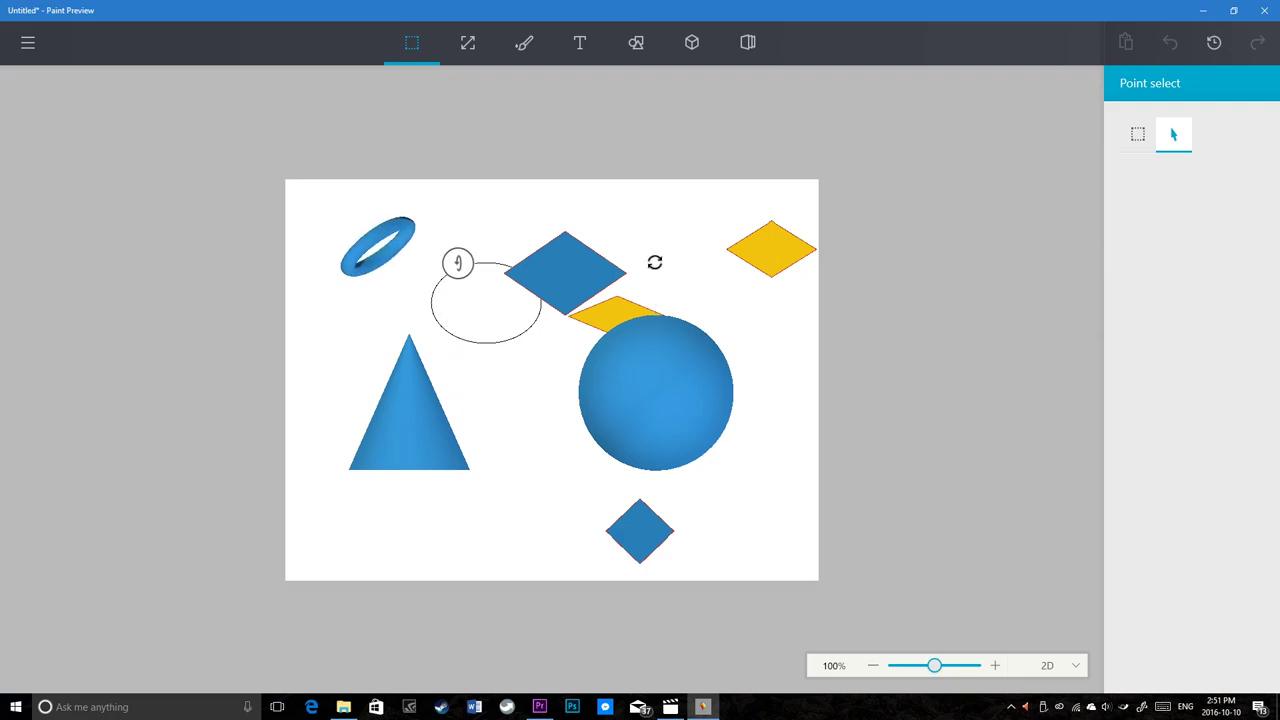
{"action": "left_click_drag", "start_coordinate": [380, 165], "coordinate": [457, 209]}
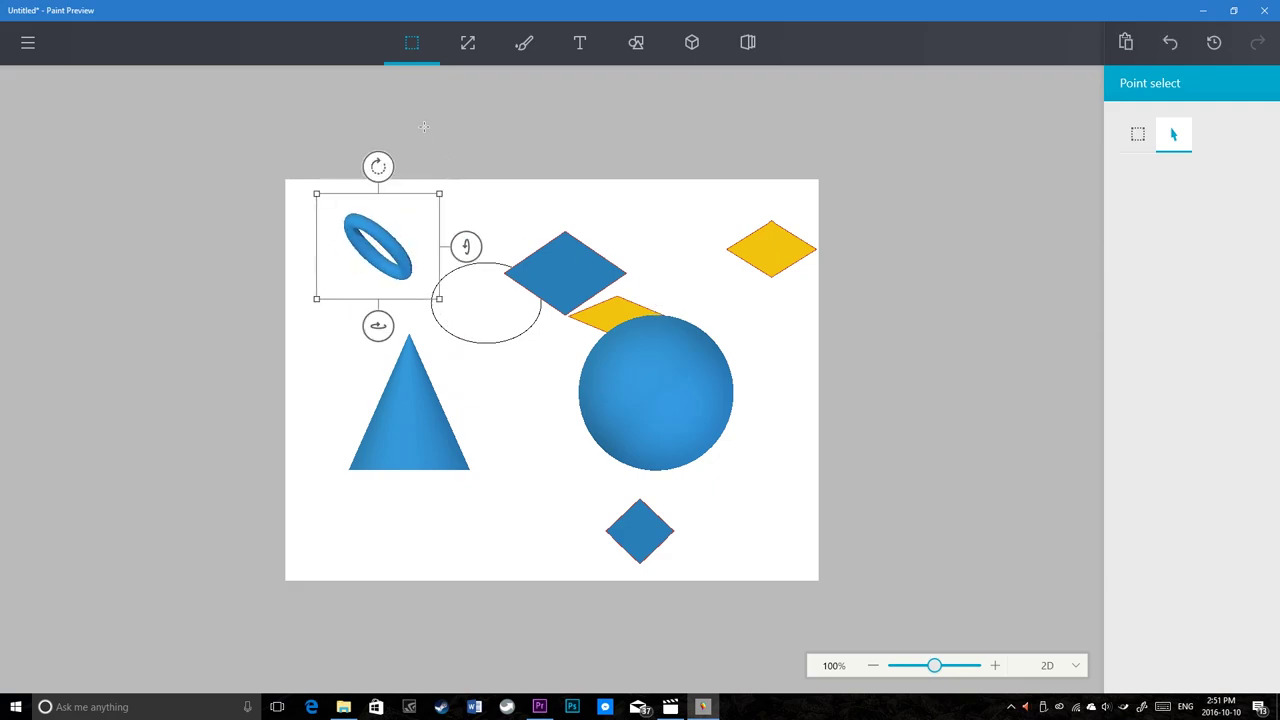
{"action": "left_click", "coordinate": [649, 249]}
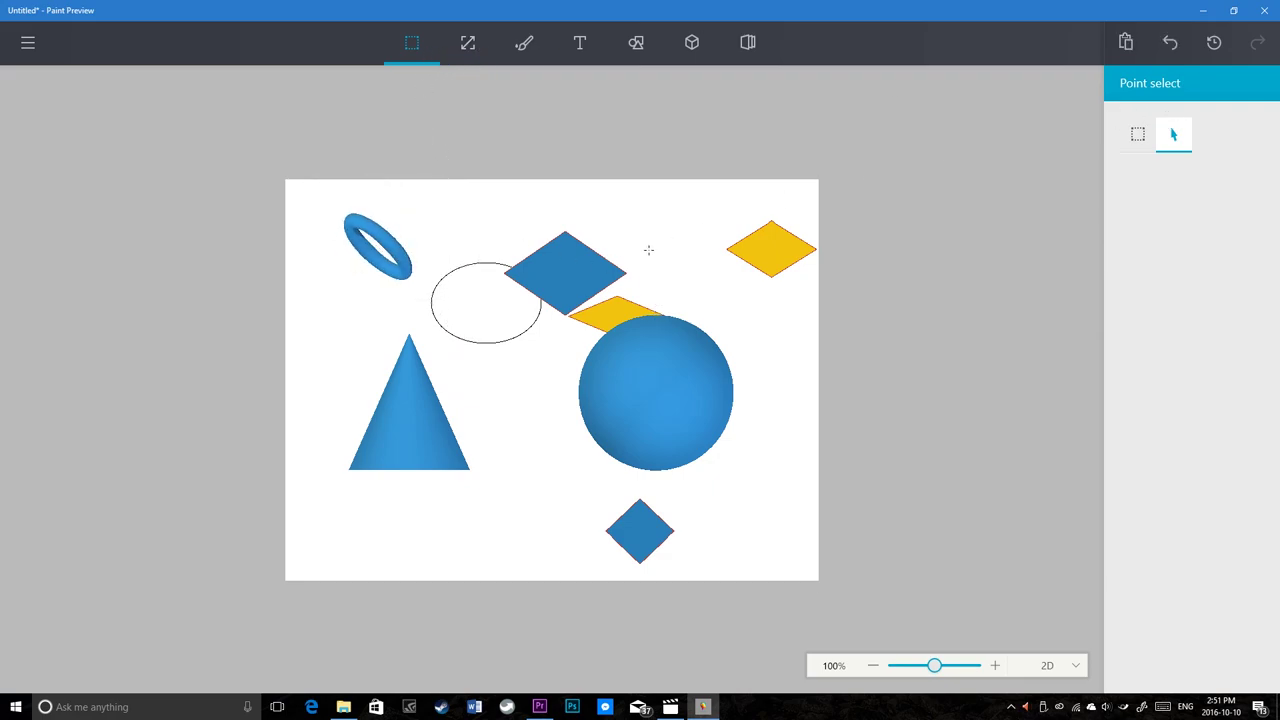
Move the sphere up and to the left and the cone up slightly
{"action": "left_click_drag", "start_coordinate": [646, 429], "coordinate": [620, 377]}
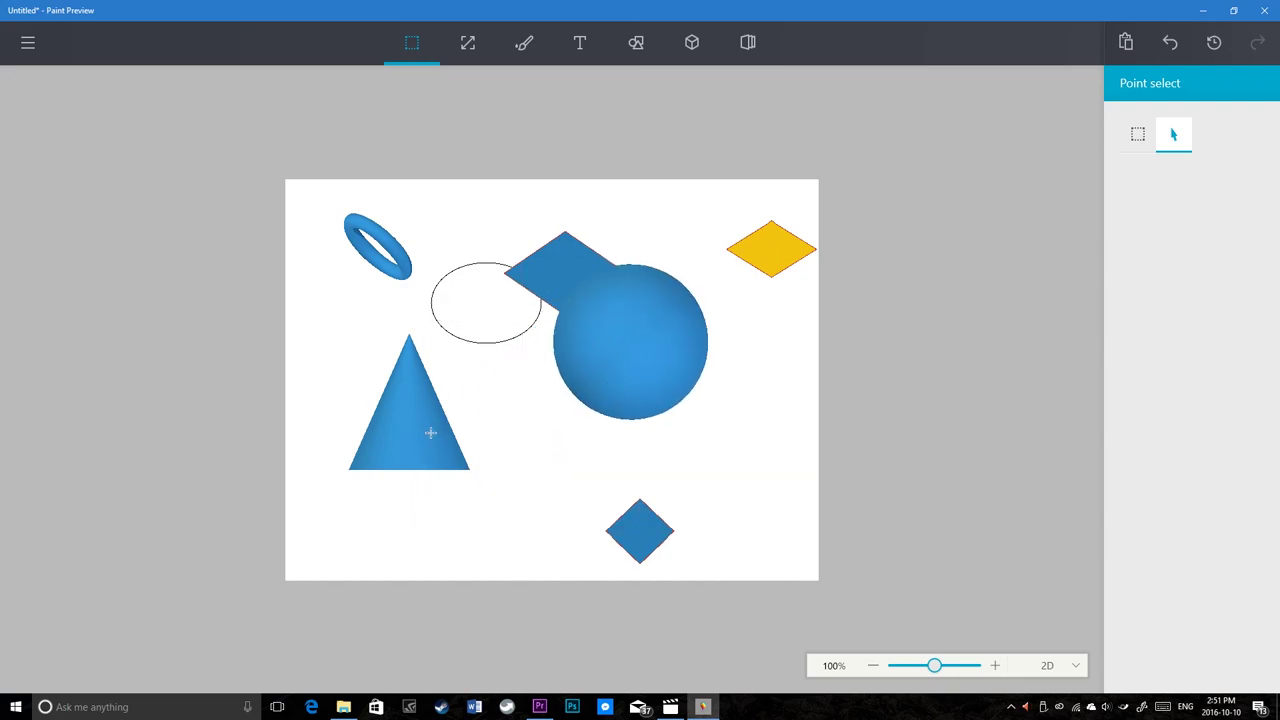
{"action": "left_click_drag", "start_coordinate": [393, 408], "coordinate": [391, 389]}
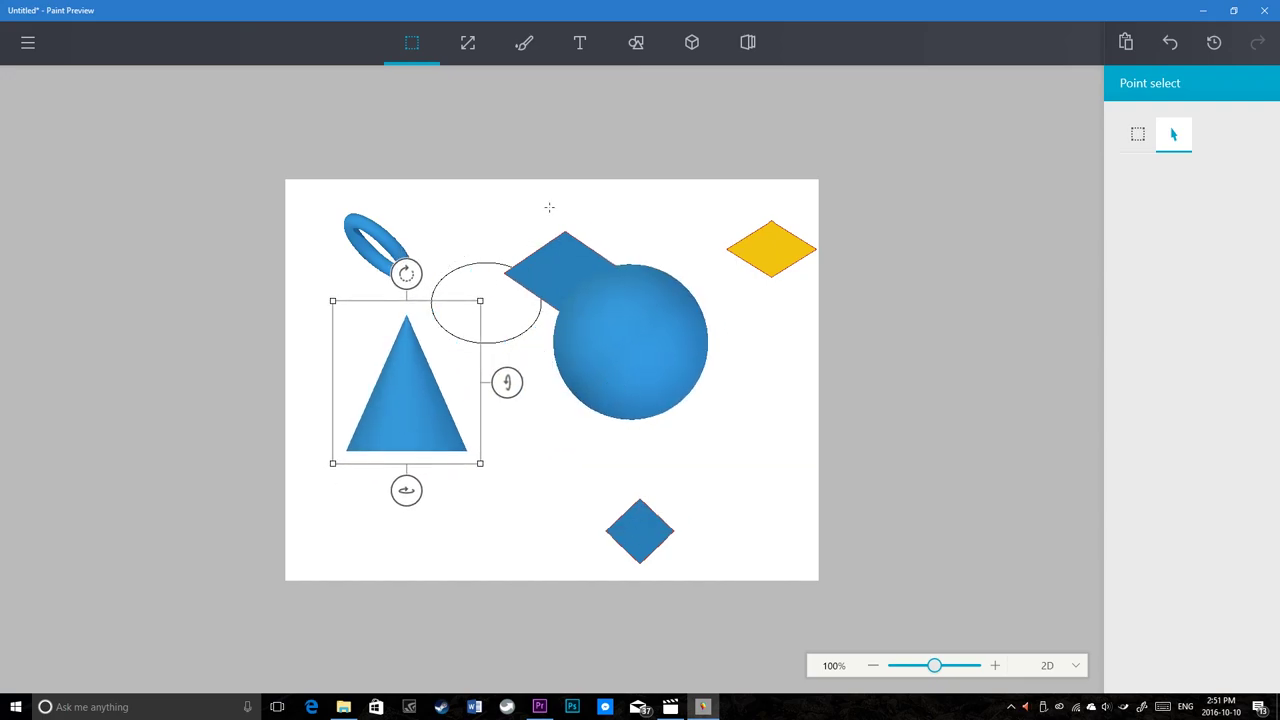
{"action": "left_click", "coordinate": [528, 43]}
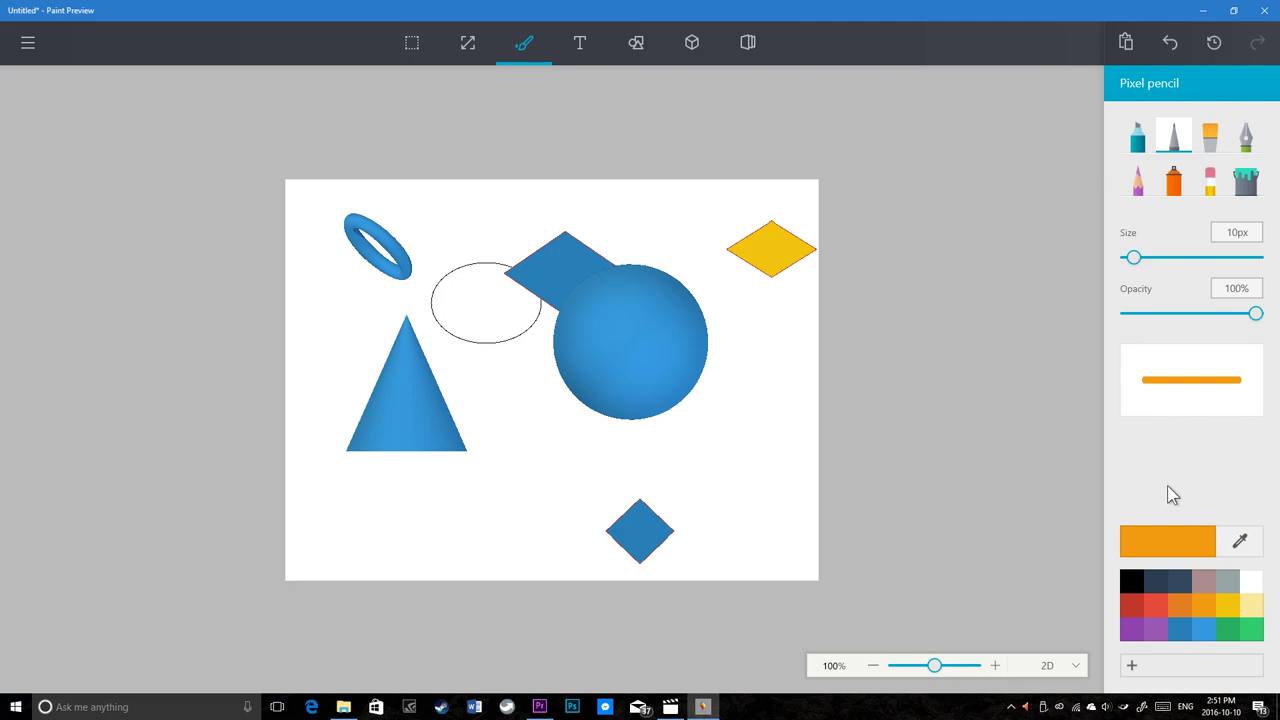
Switch to 3D view and scribble black loops across the cone and sphere
{"action": "left_click", "coordinate": [1075, 666]}
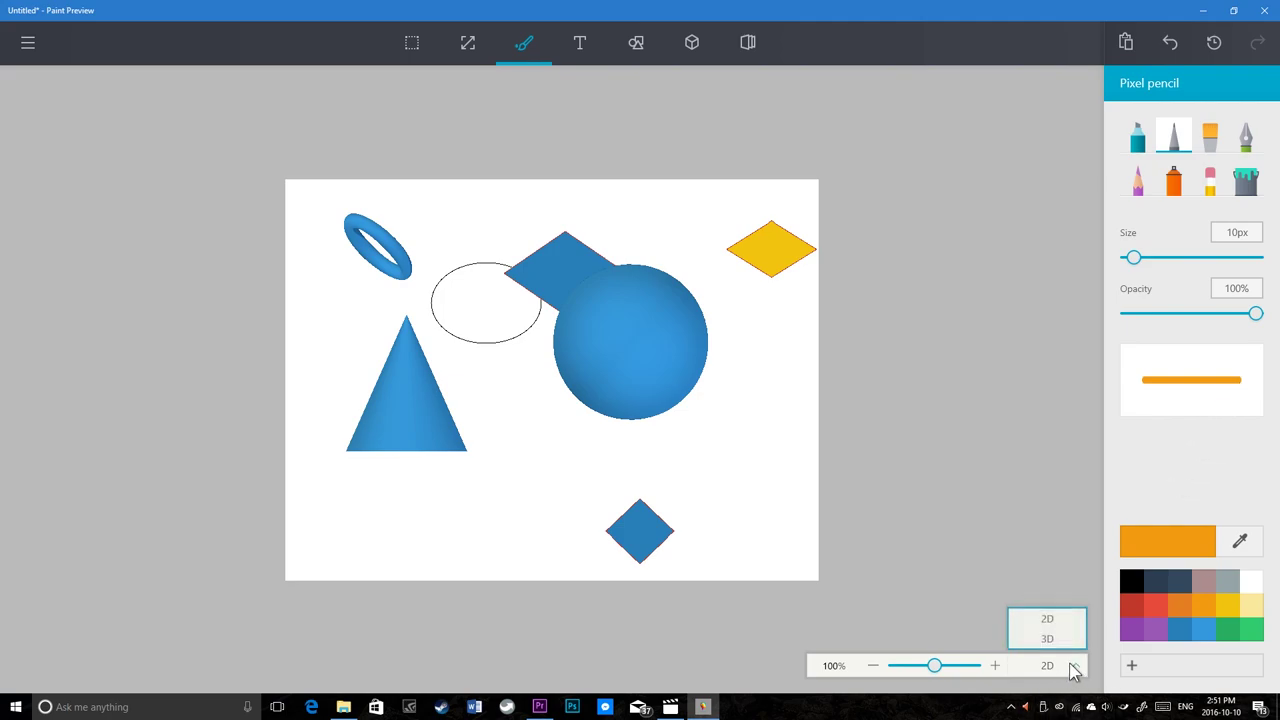
{"action": "left_click", "coordinate": [1063, 638]}
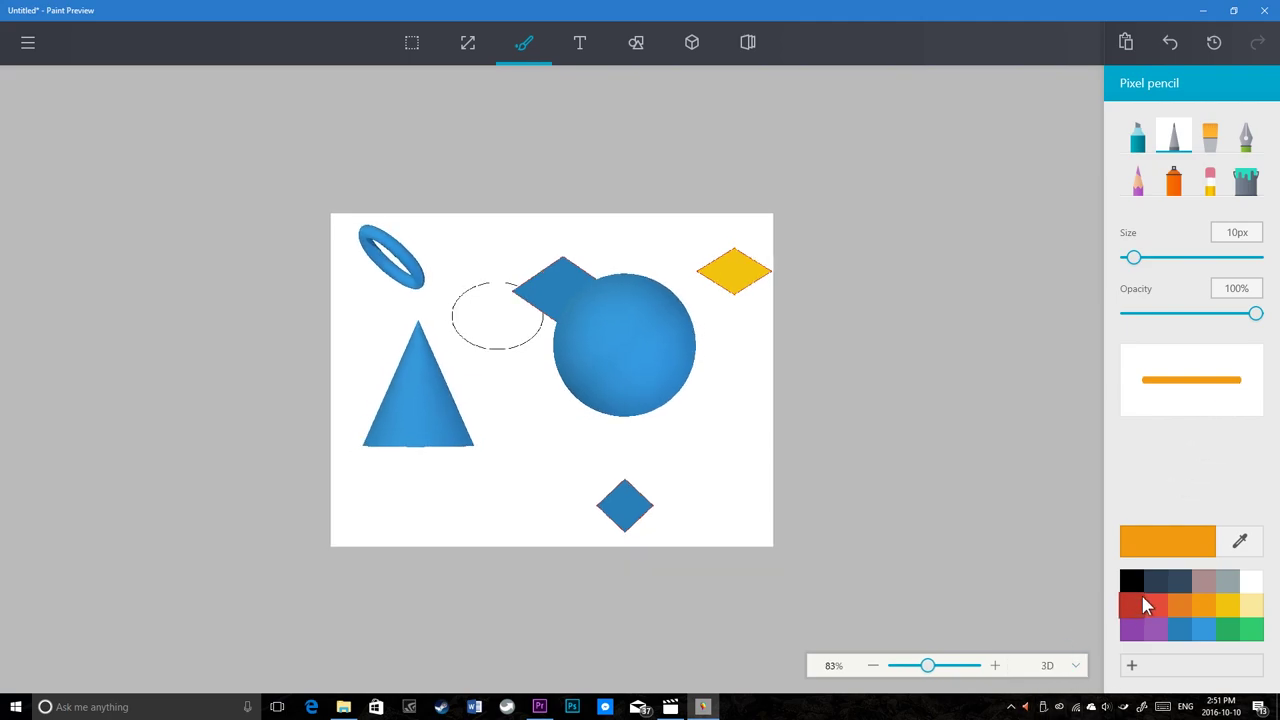
{"action": "left_click", "coordinate": [1133, 583]}
{"action": "left_click_drag", "start_coordinate": [458, 410], "coordinate": [566, 483]}
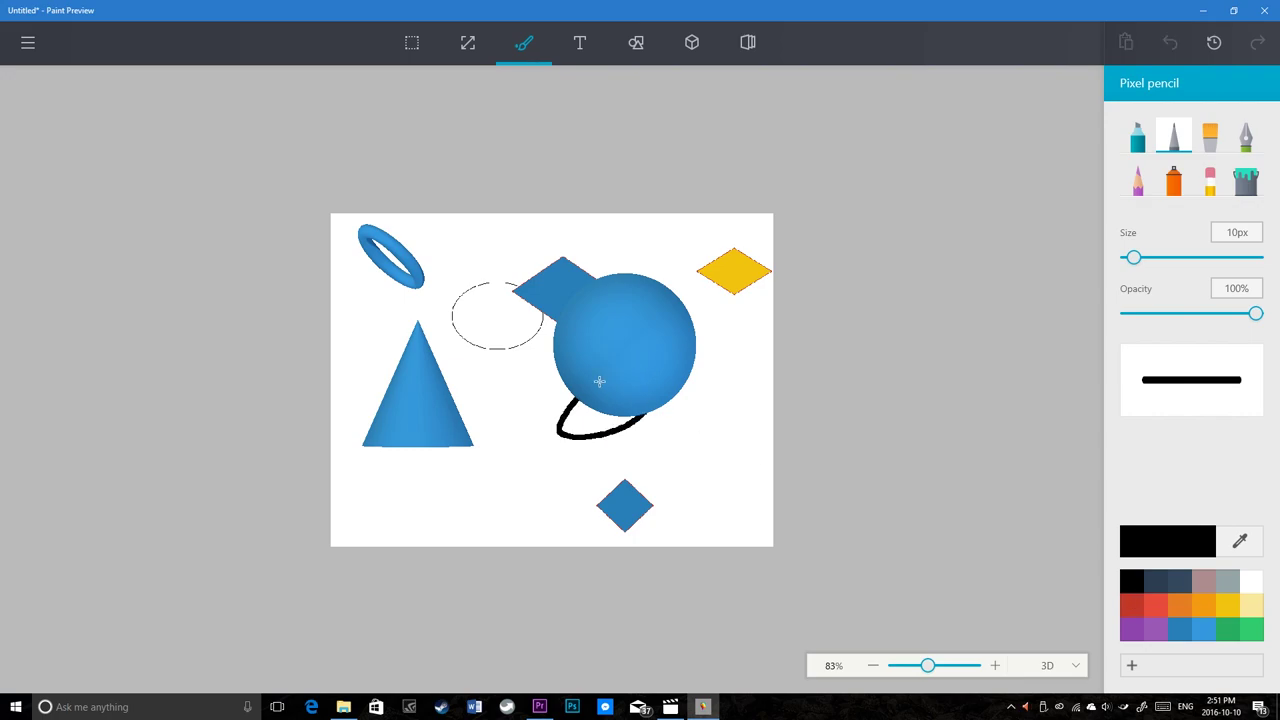
{"action": "left_click_drag", "start_coordinate": [447, 487], "coordinate": [434, 536]}
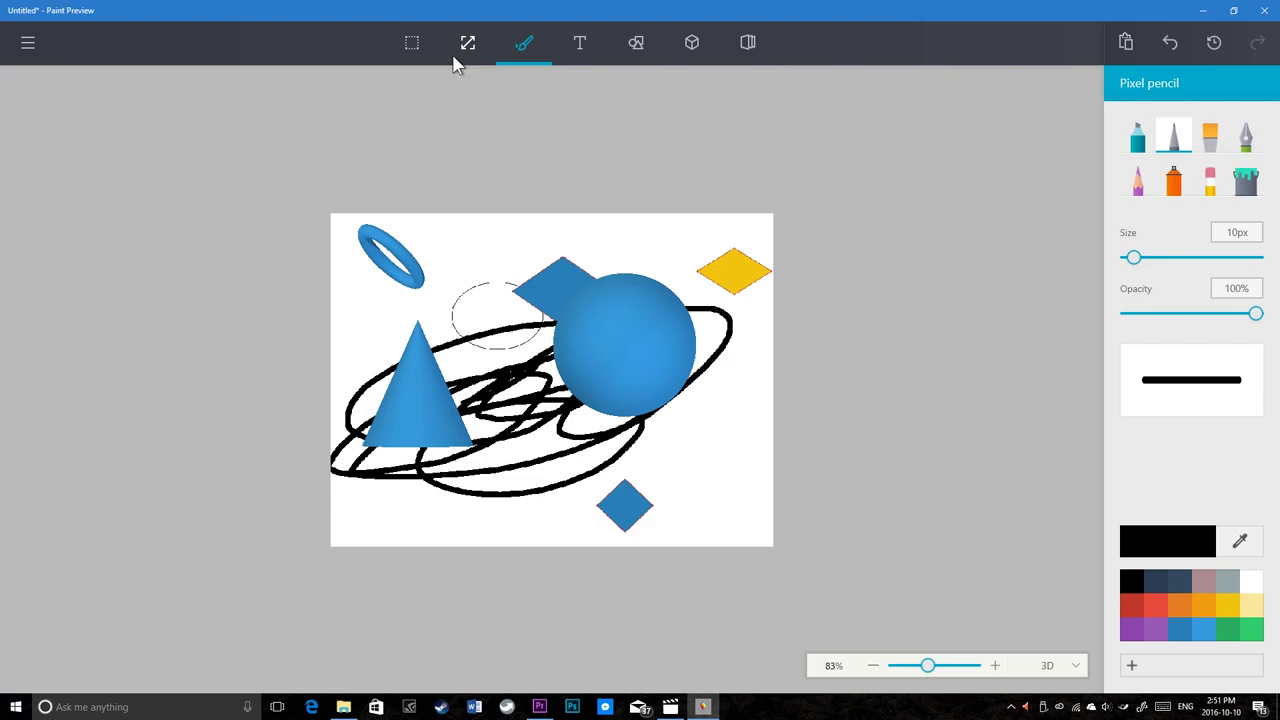
Select the sphere, then bring up the alpha sign-in panel
{"action": "left_click", "coordinate": [418, 50]}
{"action": "left_click", "coordinate": [600, 343]}
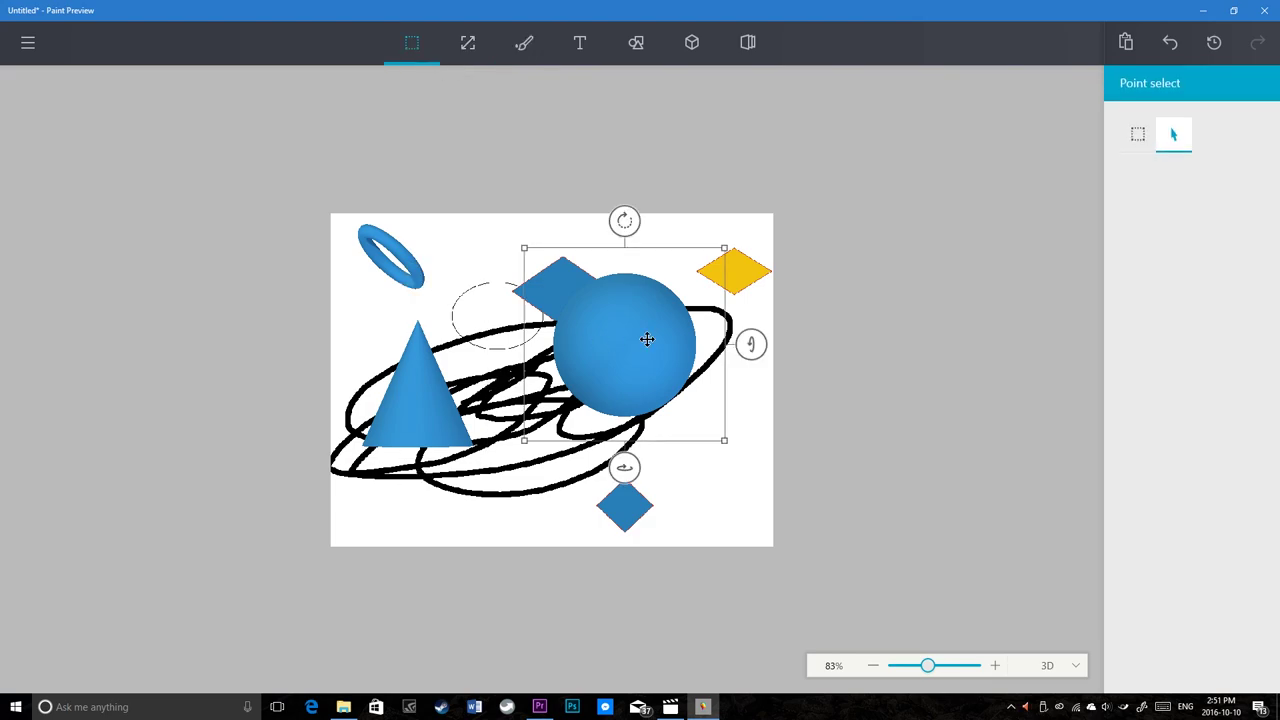
{"action": "left_click", "coordinate": [755, 50]}
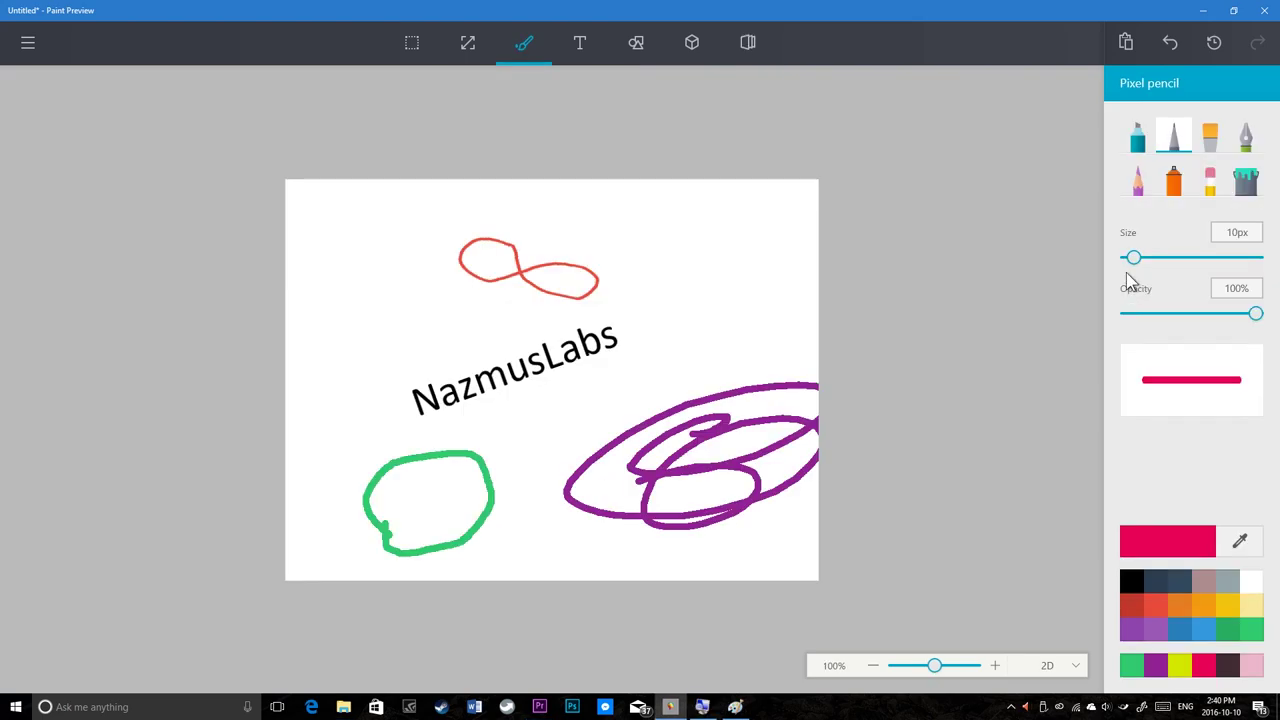
{"action": "key", "text": "alt+Tab"}
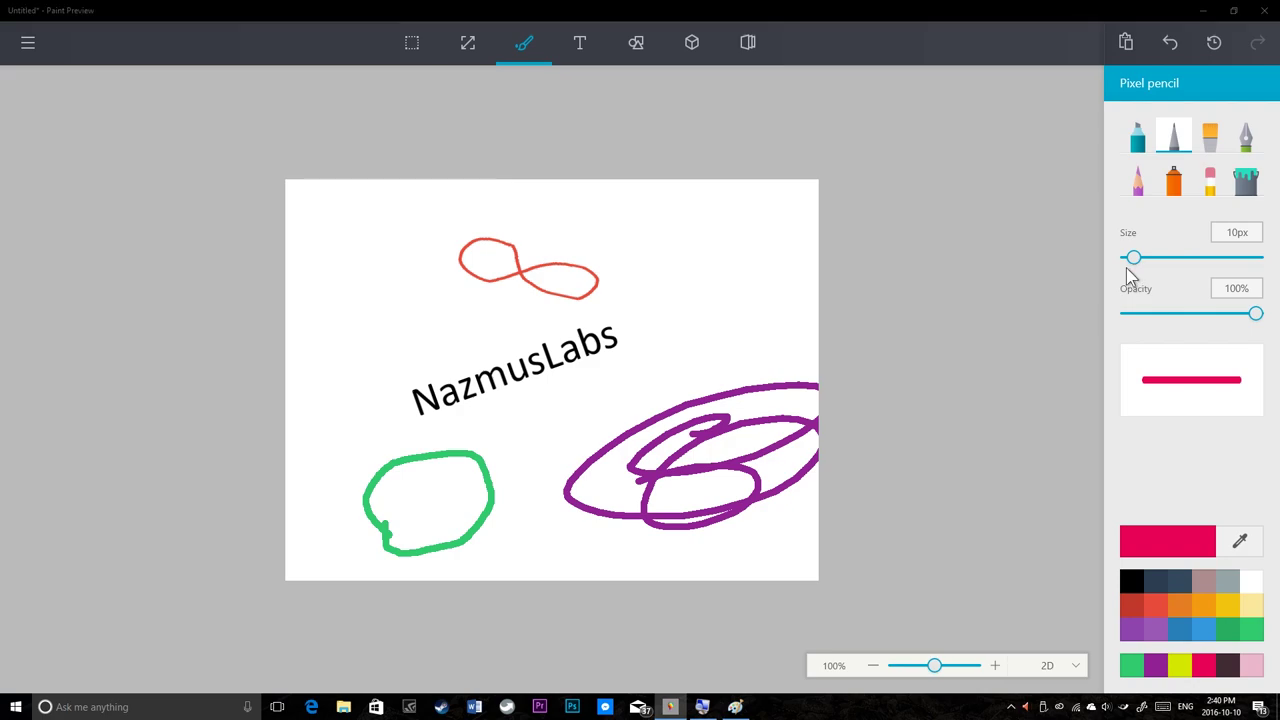
{"action": "left_click", "coordinate": [1043, 14]}
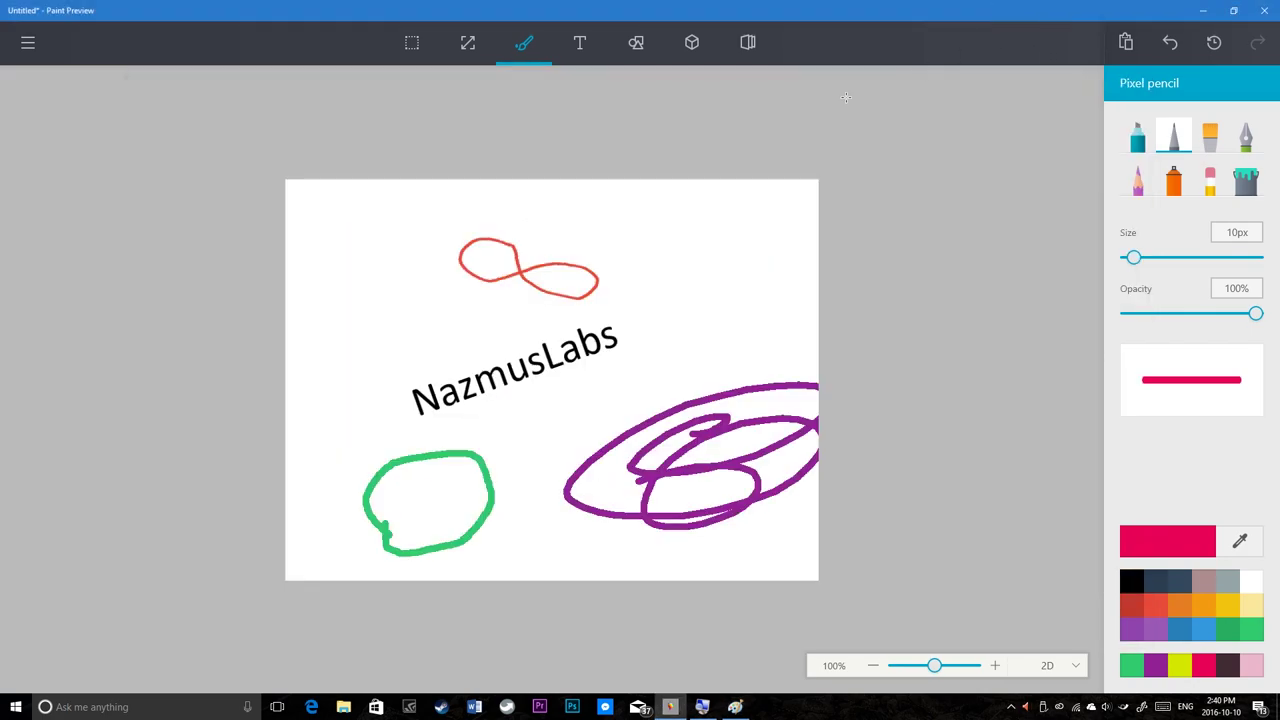